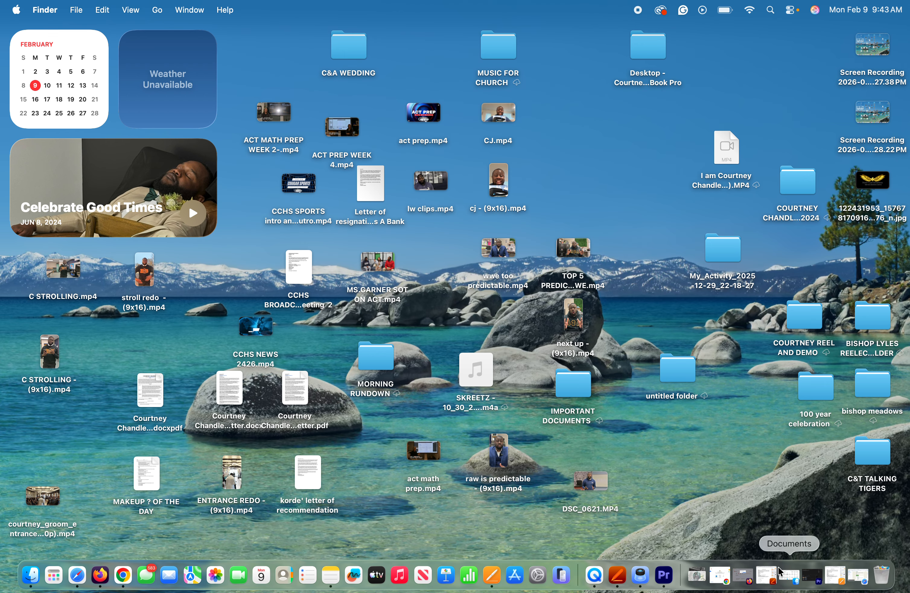
- Bring up the open AG GASTON 2 project and quit Premiere Pro, saving the project changes
click(812, 575)
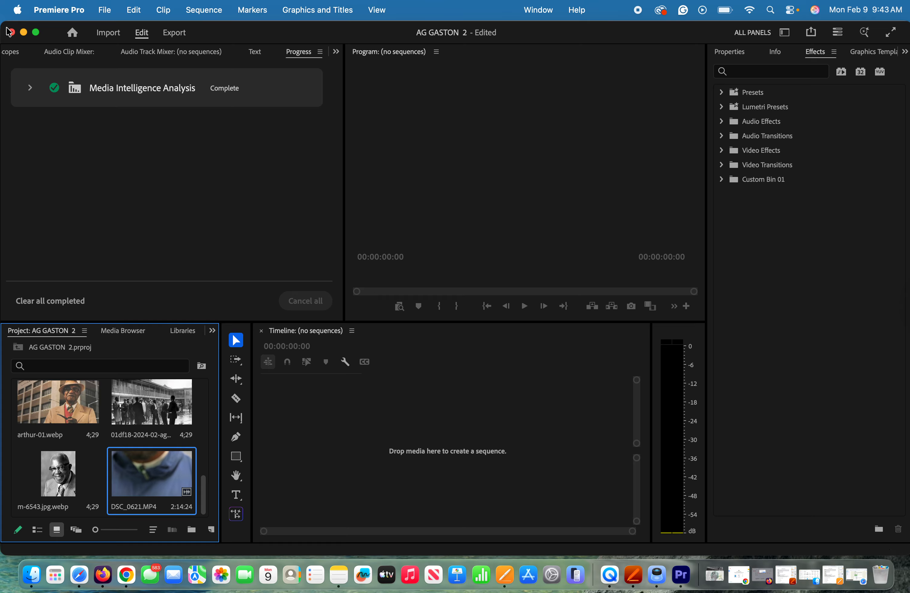
click(41, 8)
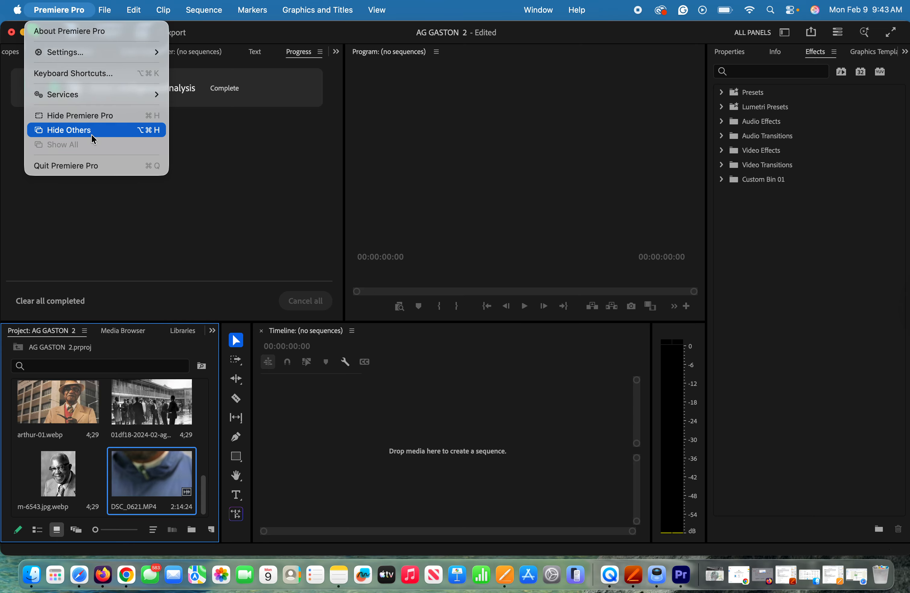
click(95, 166)
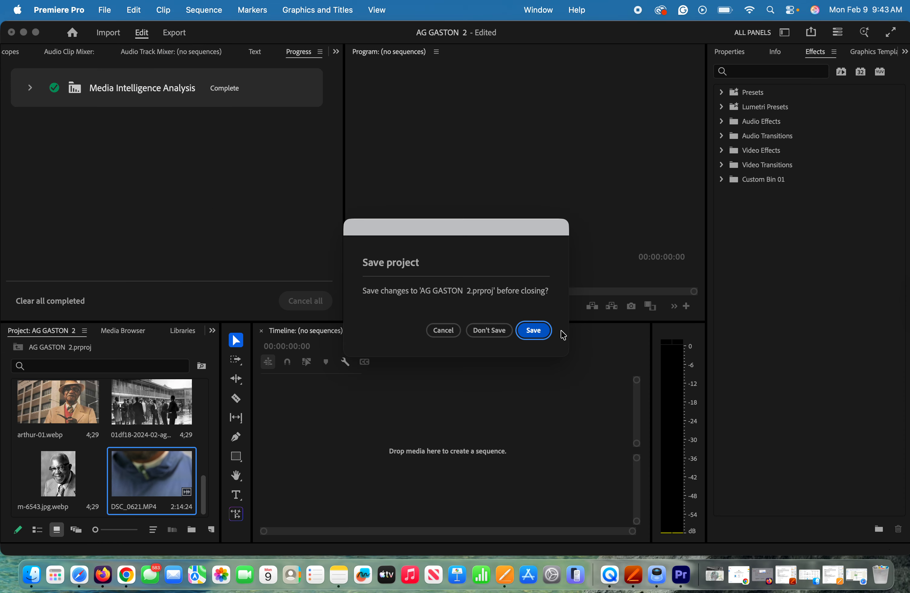
click(542, 332)
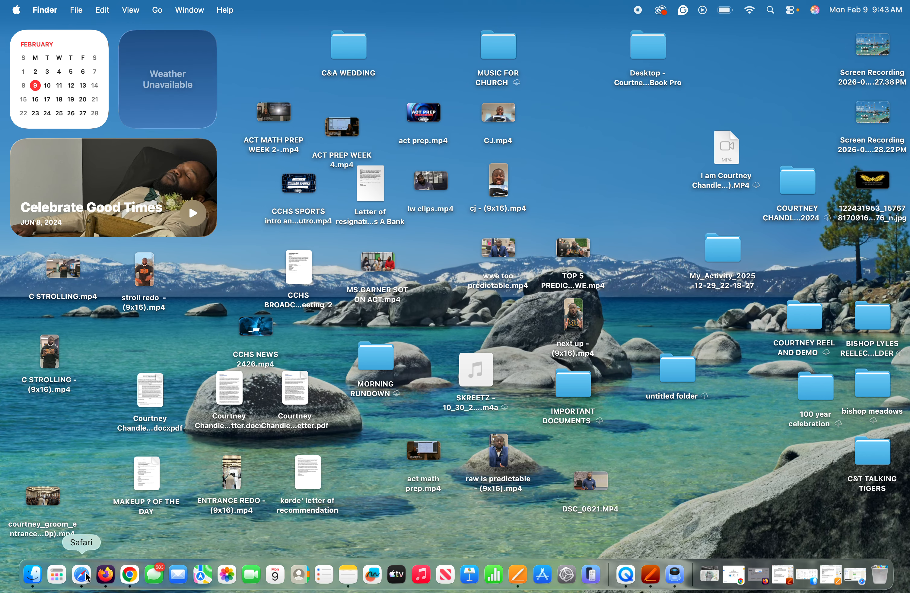
- Launch Adobe Premiere Pro 2026, allow its access to the Documents folder and microphone, and dismiss the AI Object Mask introduction
click(57, 574)
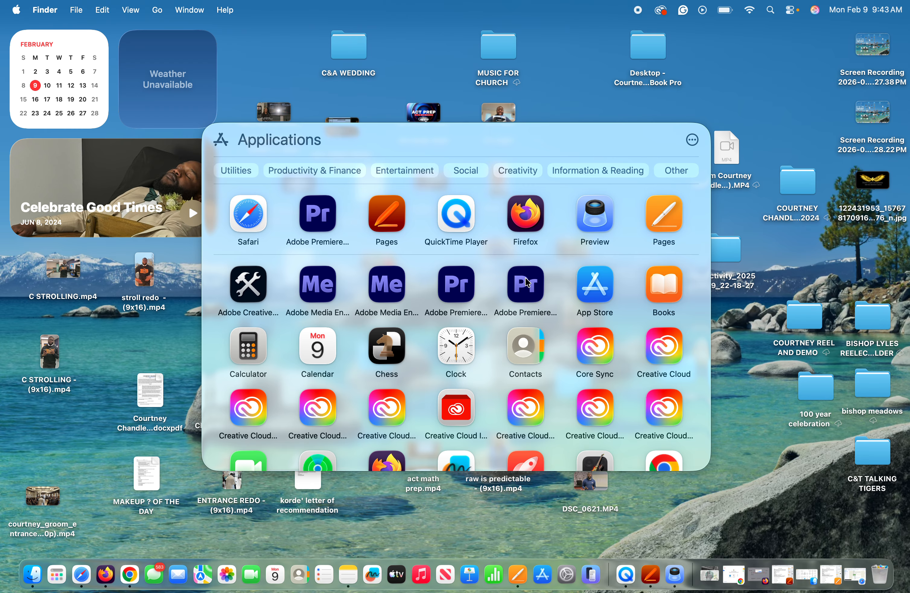
click(526, 285)
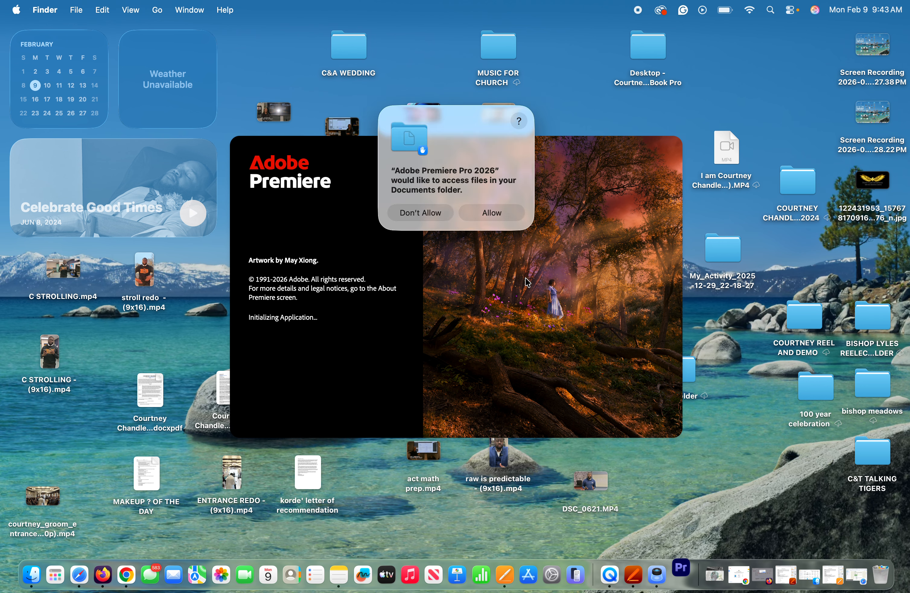
click(489, 214)
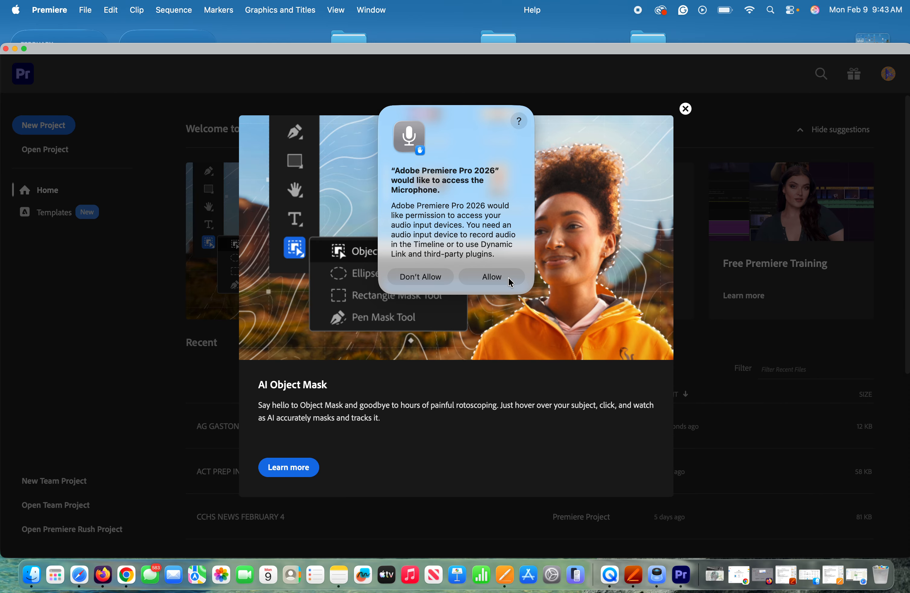
click(511, 282)
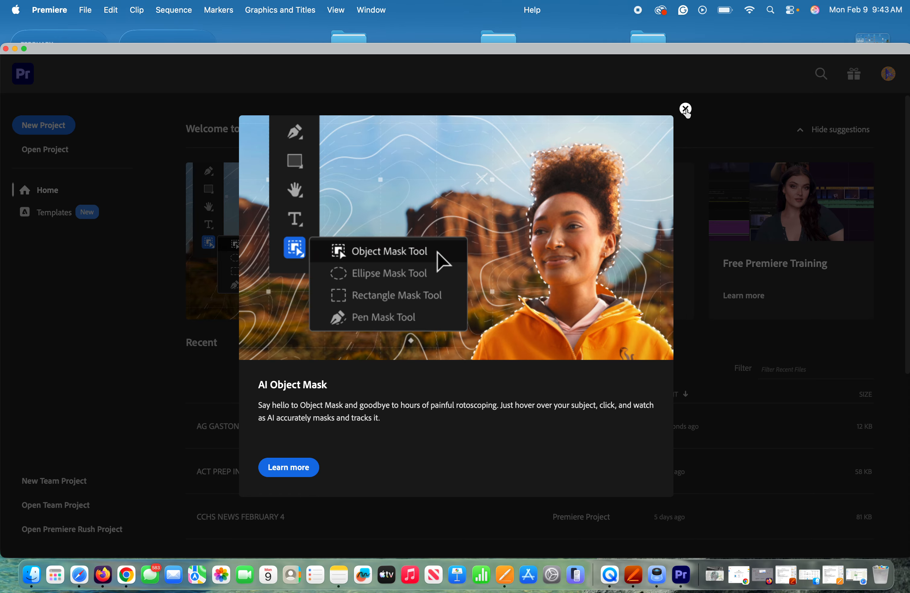
click(686, 109)
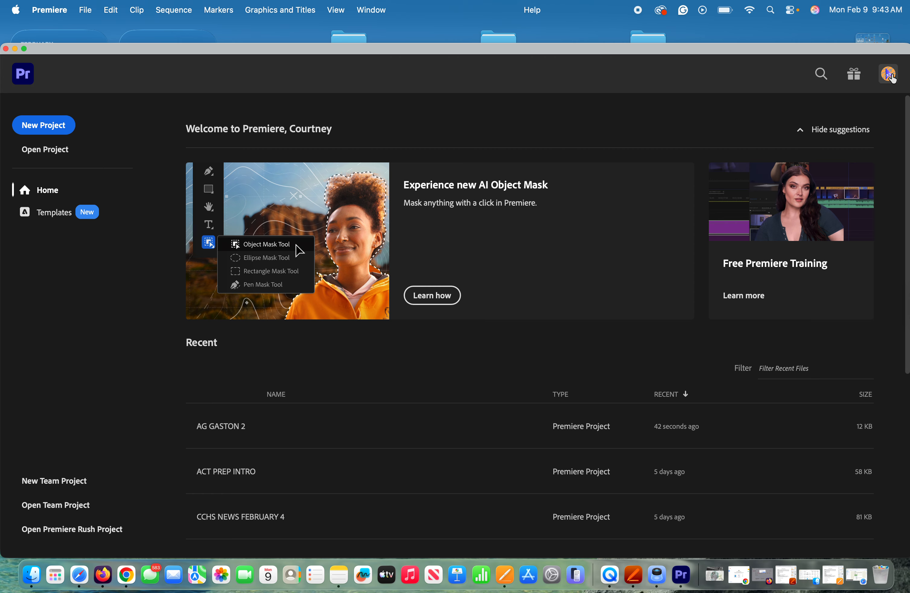
click(891, 75)
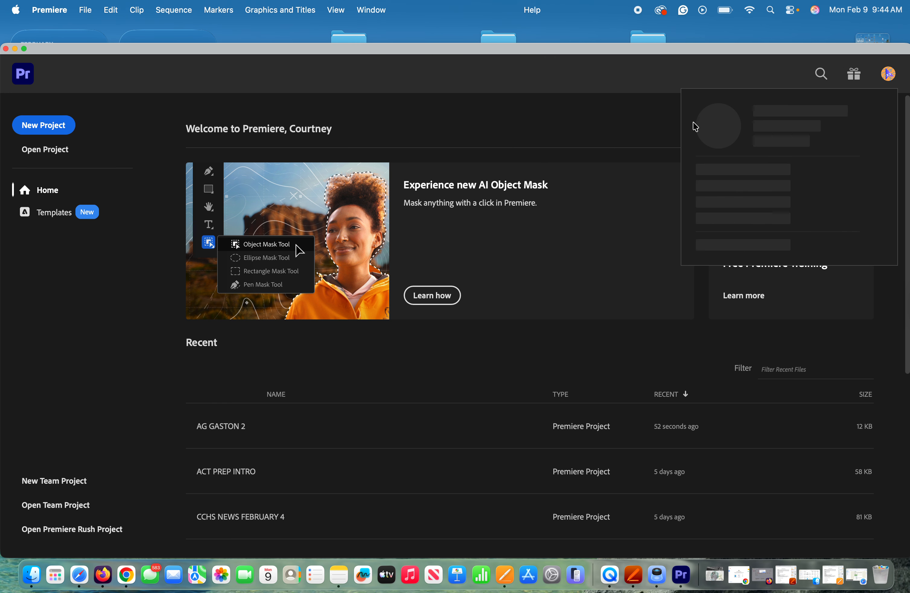
click(655, 127)
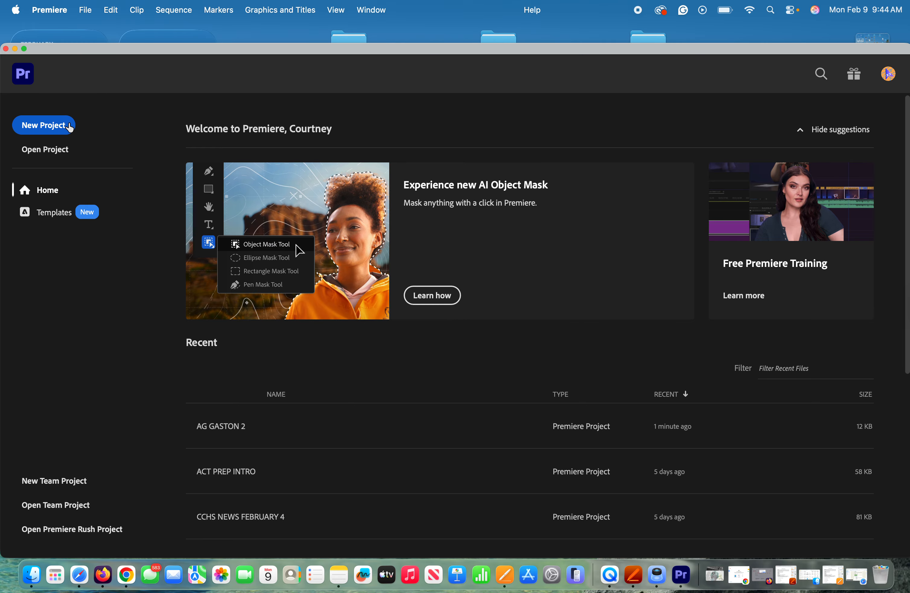
- Create a new project named "ag gaston 3" and skip the initial media import
click(70, 127)
key(BackSpace)
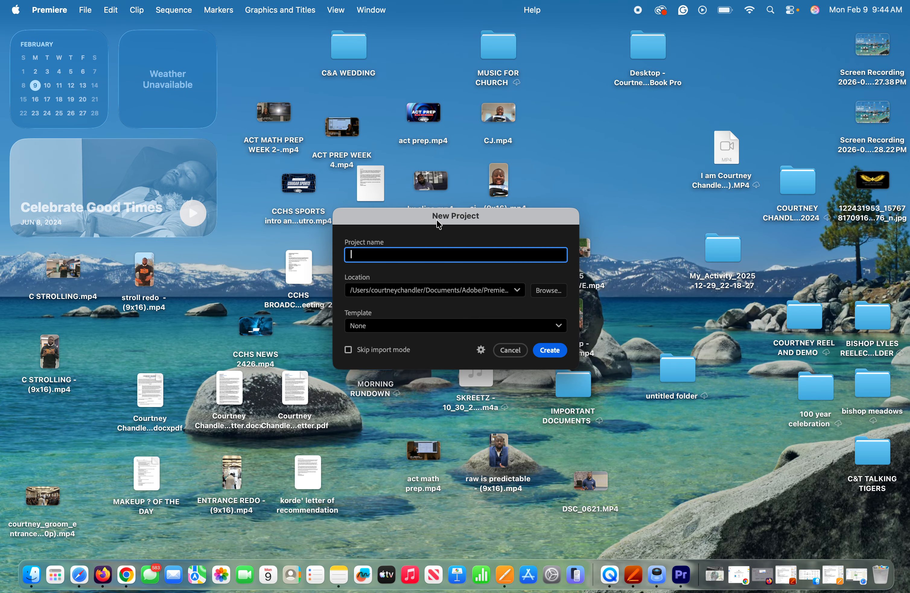
text(ag gaston 3)
click(549, 351)
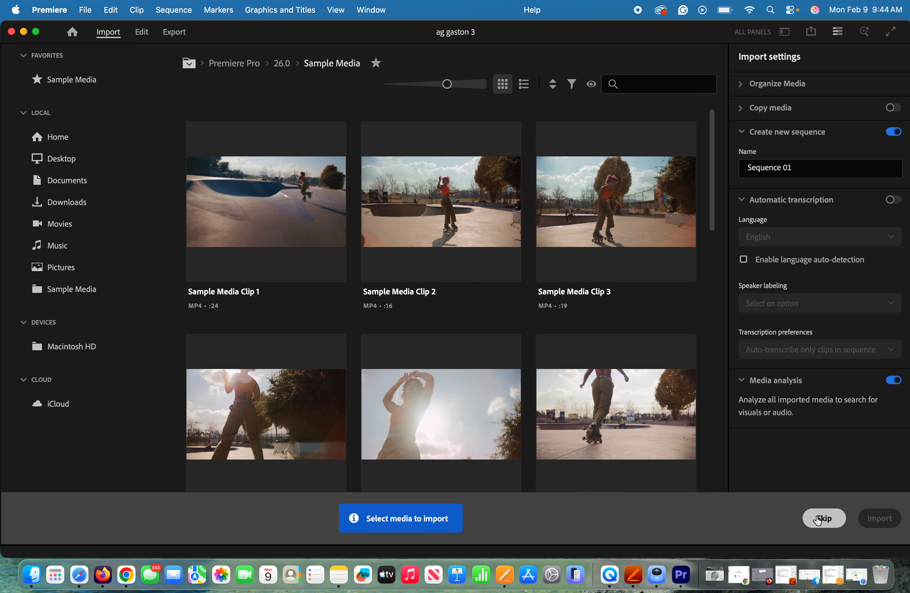
click(824, 518)
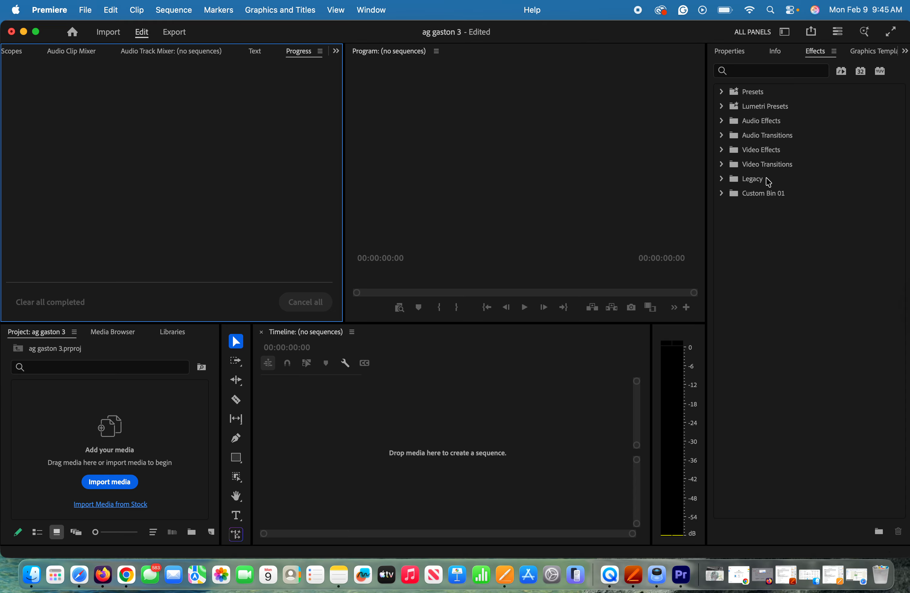
click(777, 75)
- Import the first four media files from Downloads, from the 01df18-2024-02 webp image through the A8AC6CAB jpg, including the Black Titan video
click(122, 483)
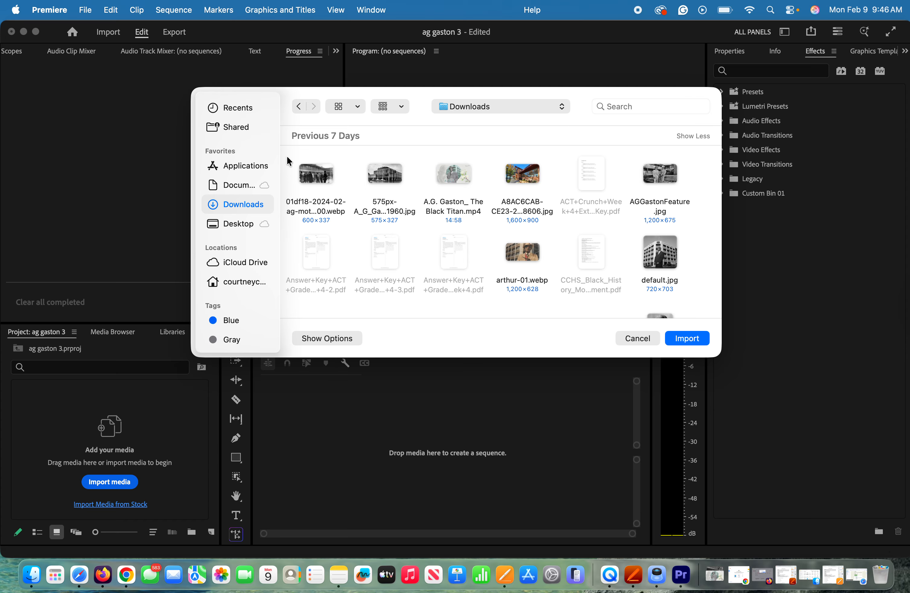
drag(288, 157, 530, 188)
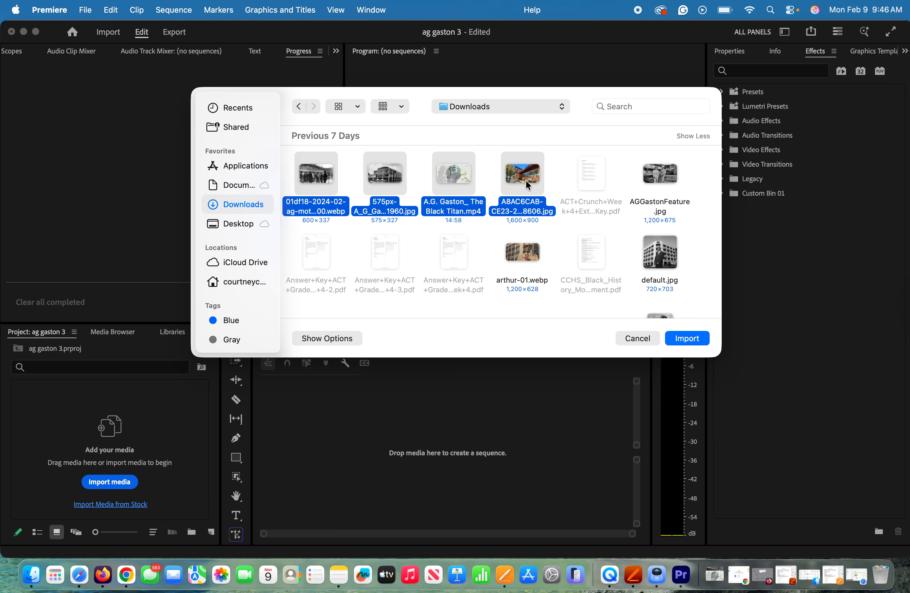
click(697, 338)
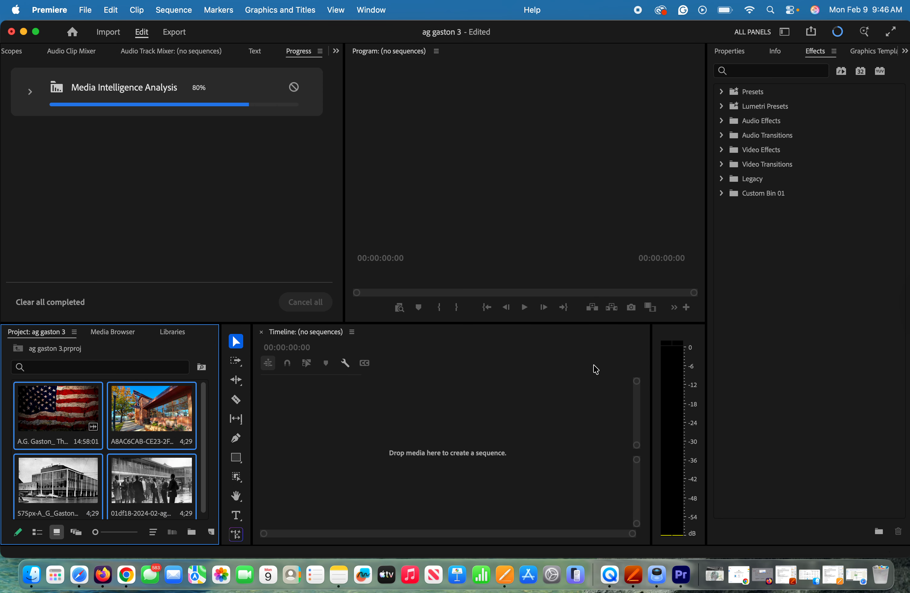
- Import AGGastonFeature.jpg, default.jpg and arthur-01.webp from Downloads into the project
click(108, 451)
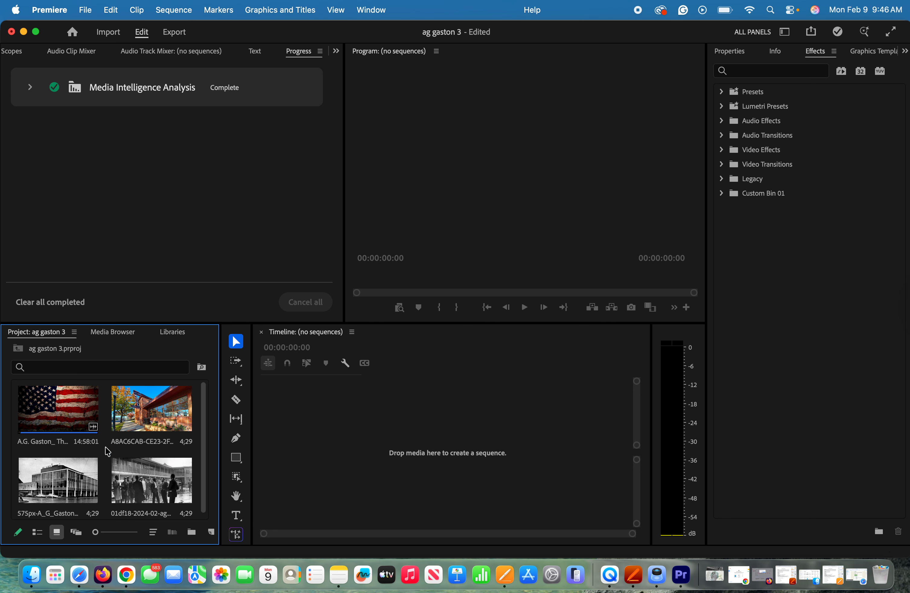
double_click(105, 447)
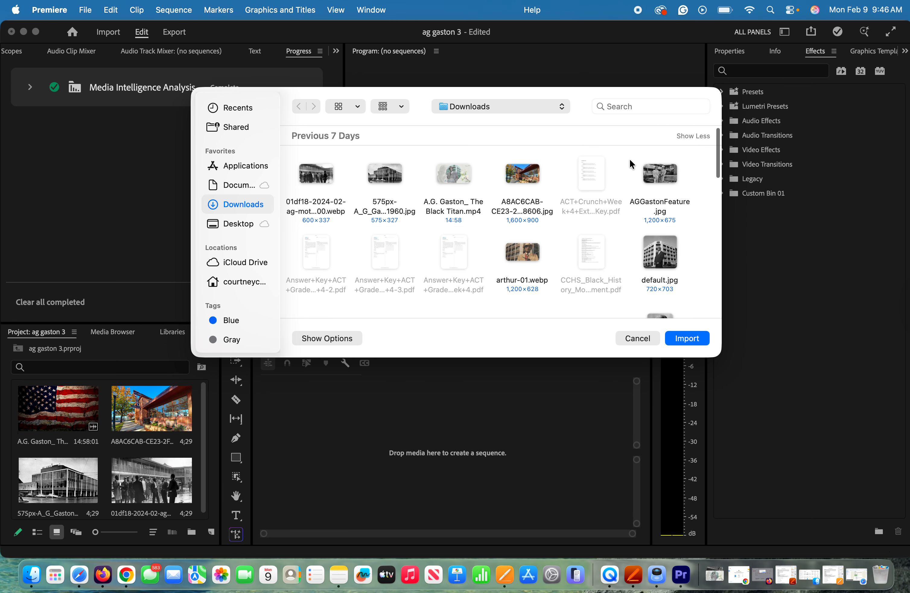
drag(637, 159, 685, 260)
click(691, 339)
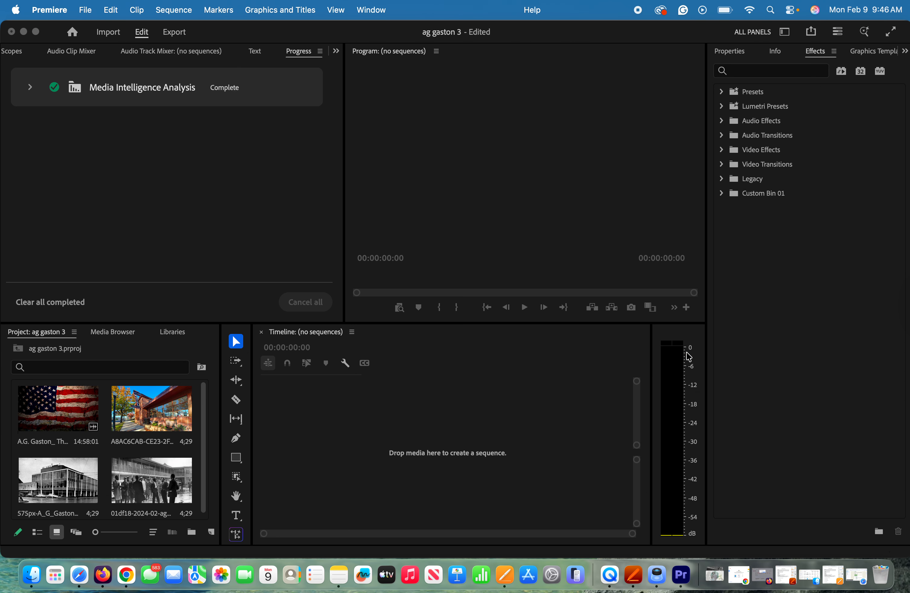
double_click(104, 448)
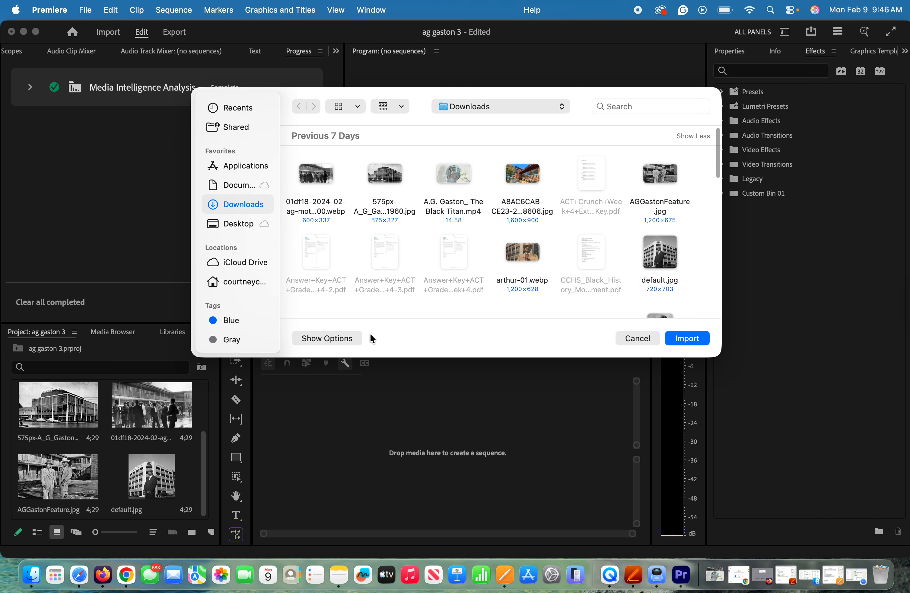
click(516, 246)
click(669, 337)
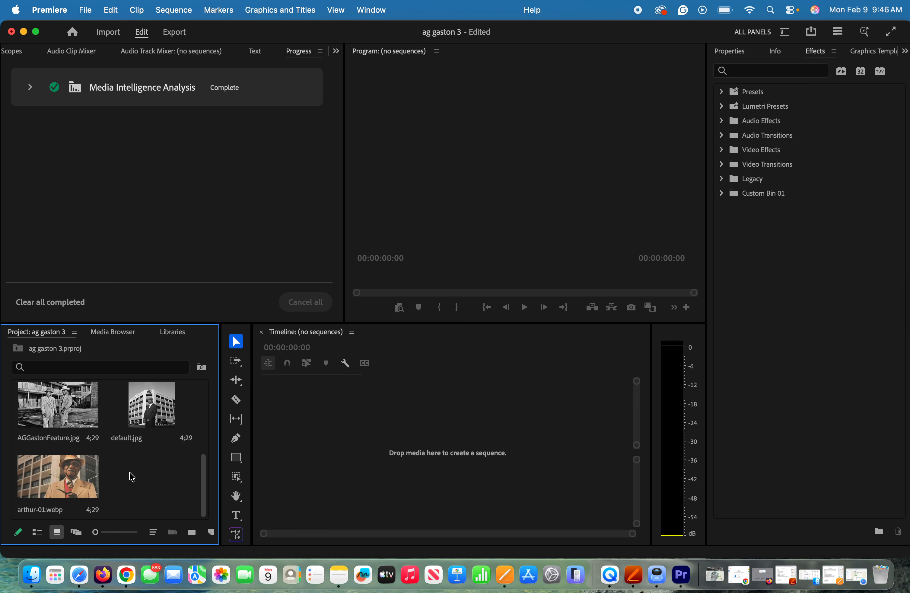
- Import mlk_0.jpg, the Pages-from-Gaston jpg and the Screen-Shot png from Downloads
double_click(132, 476)
scroll(482, 234, down, 3)
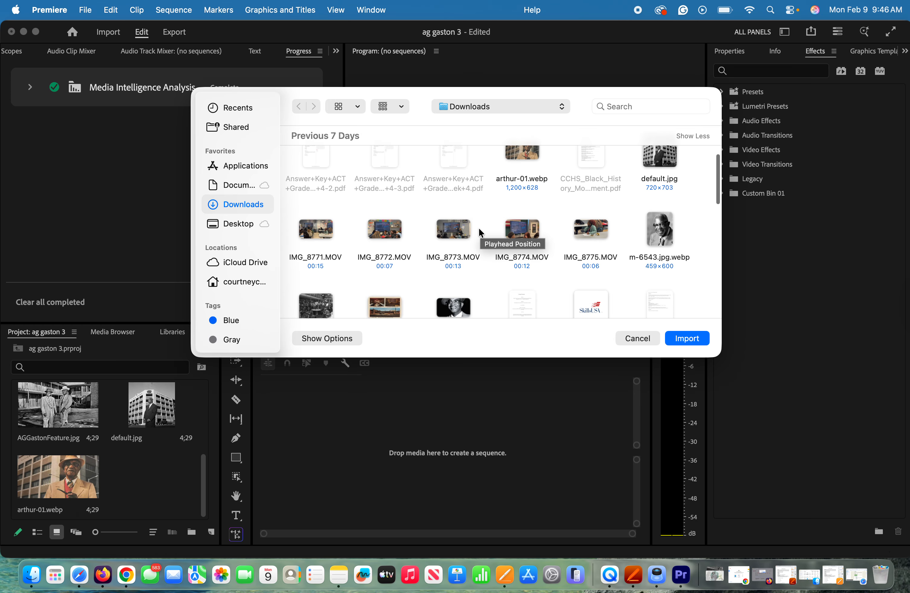
click(673, 226)
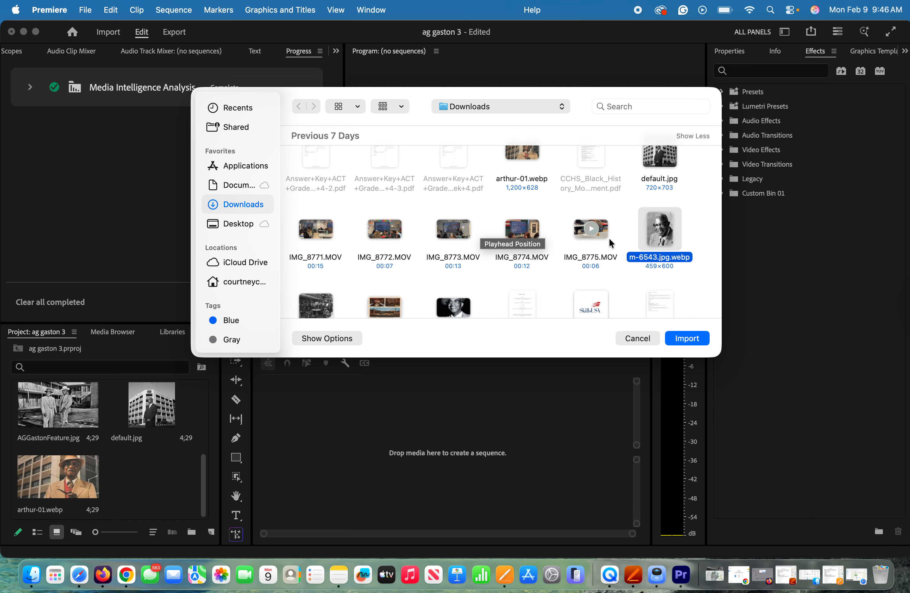
scroll(612, 243, down, 5)
drag(306, 235, 433, 225)
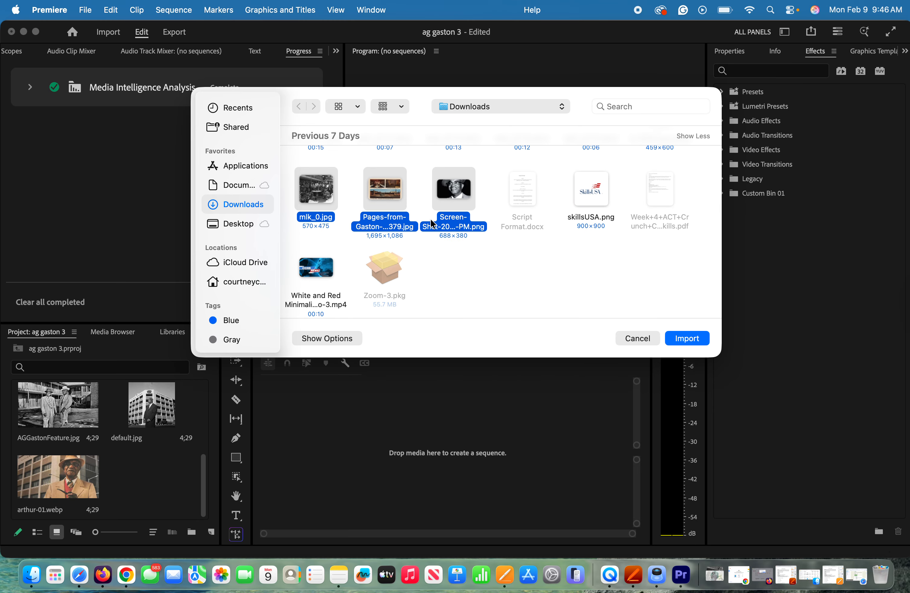
scroll(681, 289, up, 3)
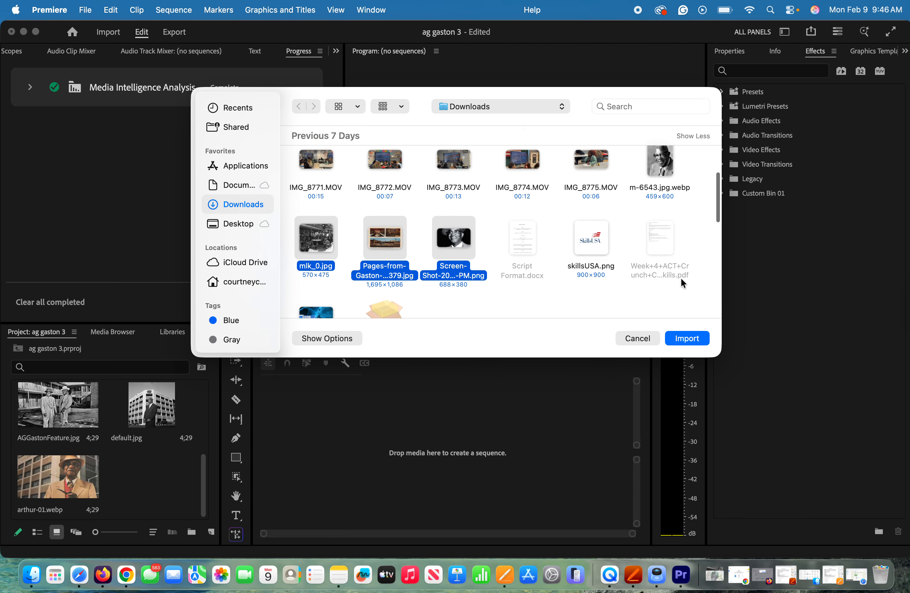
click(693, 339)
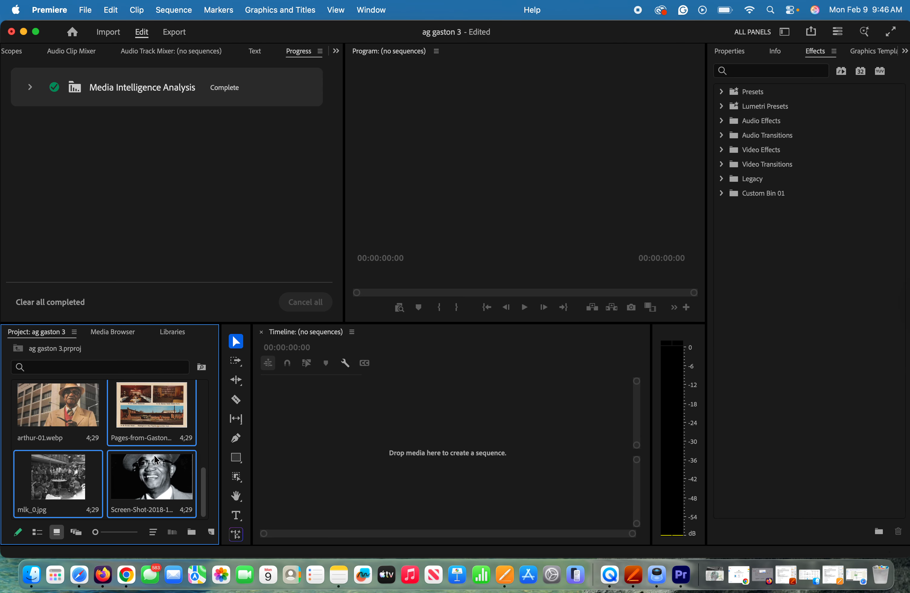
- Import the portrait image m-6543.jpg.webp from Downloads into the project
double_click(111, 448)
scroll(620, 198, down, 2)
click(676, 291)
click(685, 339)
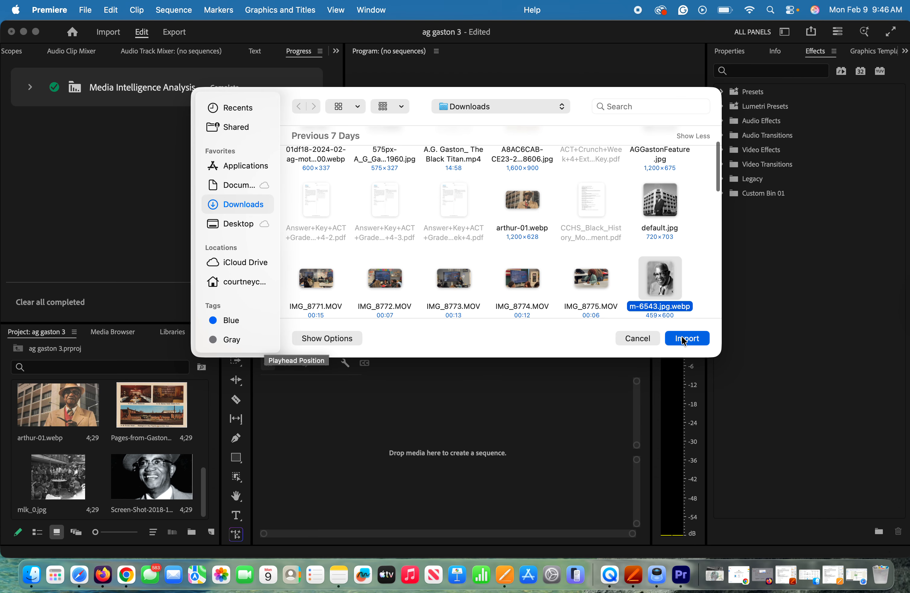
- Import the video DSC_0621.MP4 from the Desktop folder into the project
click(123, 477)
double_click(123, 477)
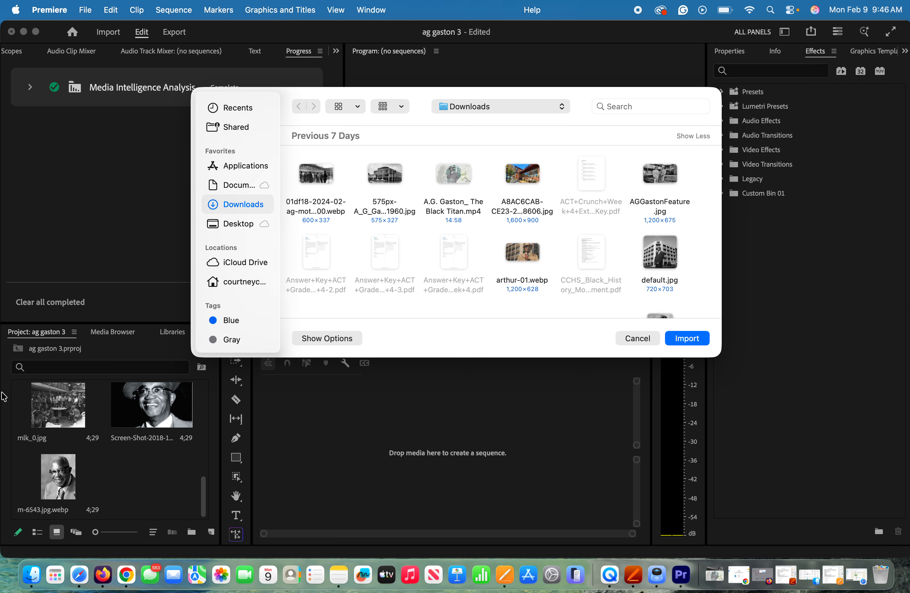
click(228, 223)
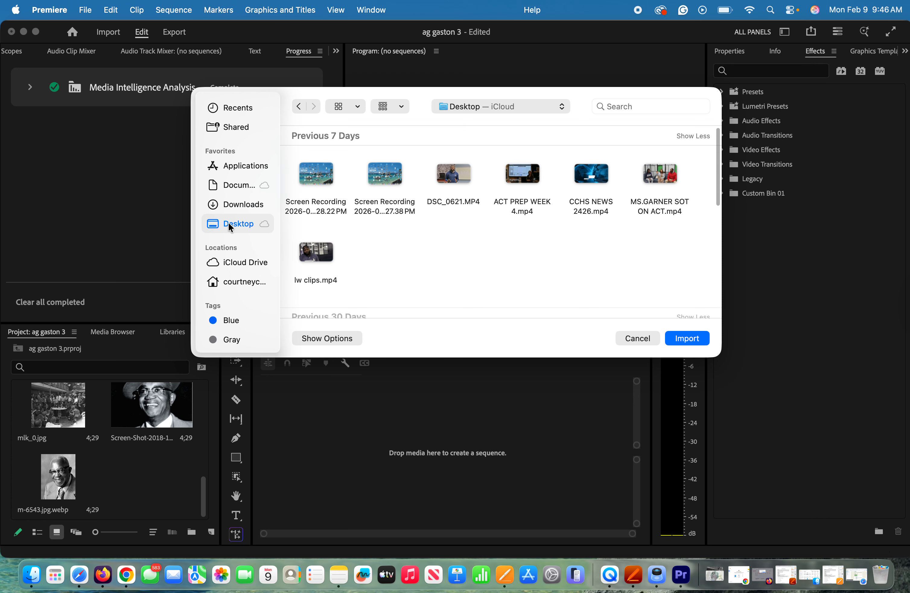
click(467, 176)
click(686, 338)
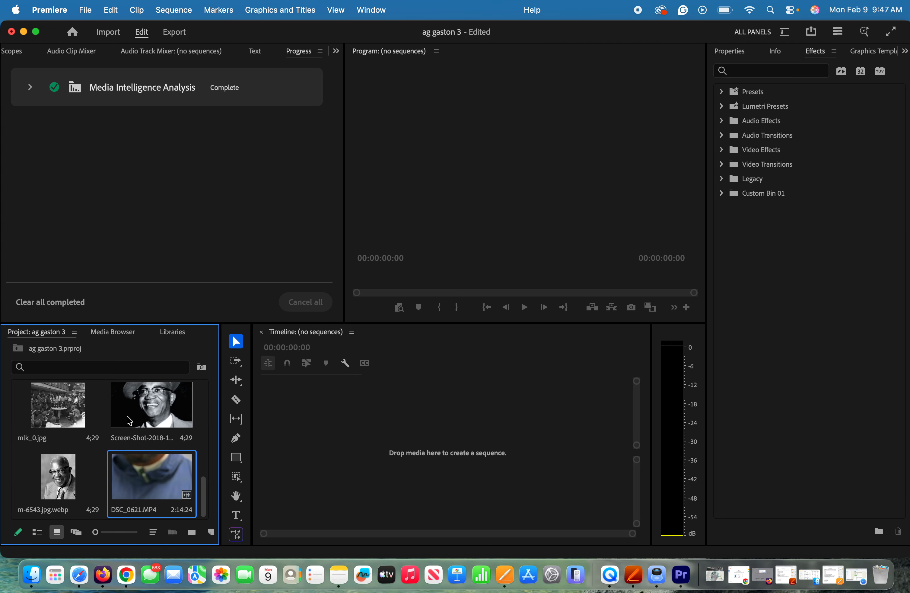
- Open DSC_0621.MP4 in the Source Monitor, play from near its start and mark an In point at 00:00:08:13
double_click(155, 480)
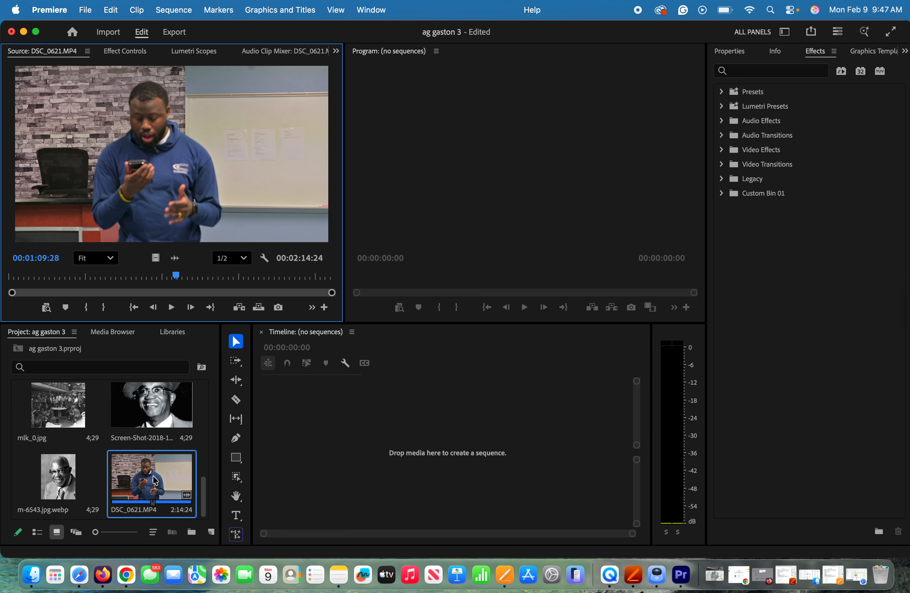
click(20, 277)
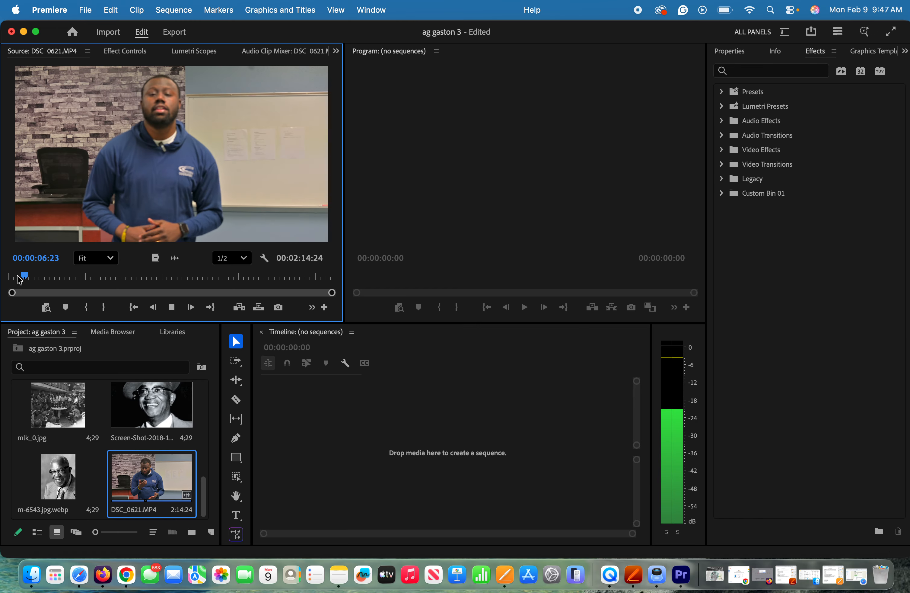
key(space)
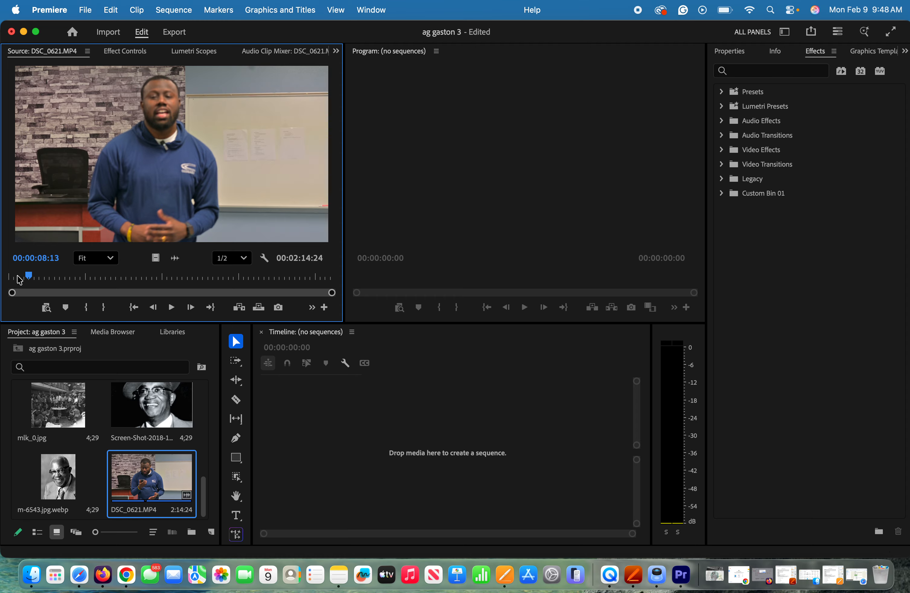
key(i)
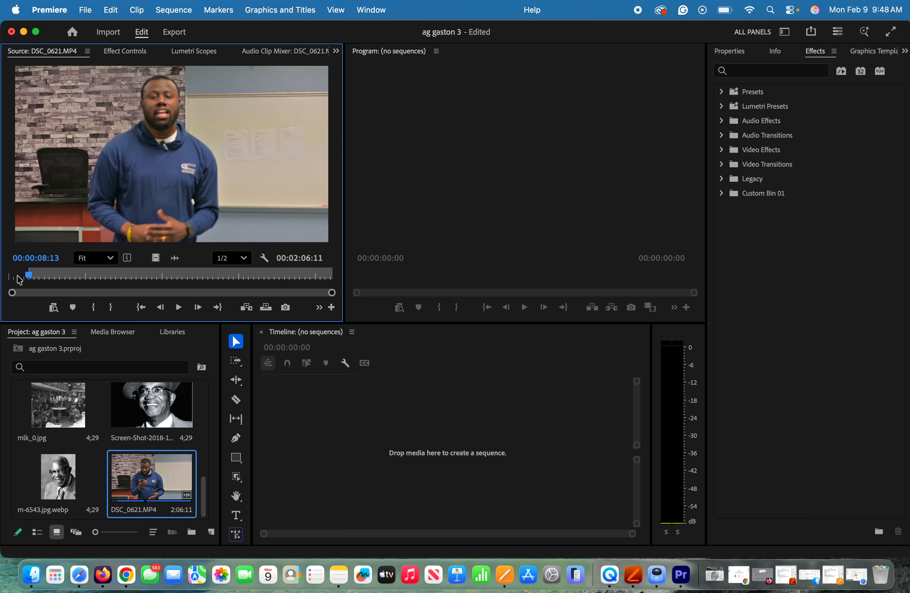
- Play DSC_0621.MP4 onward in the Source Monitor and move its In point to 00:00:11:16
key(space)
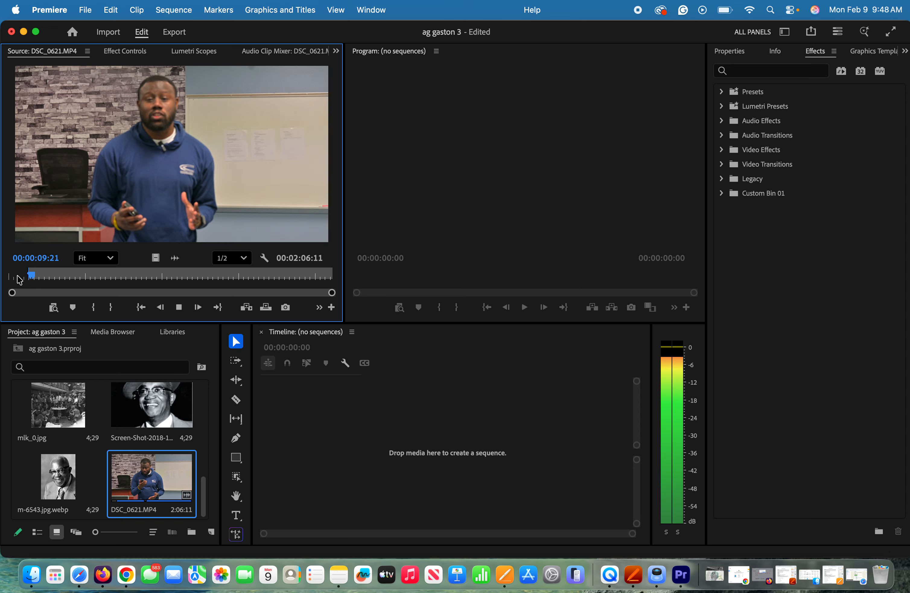
key(space)
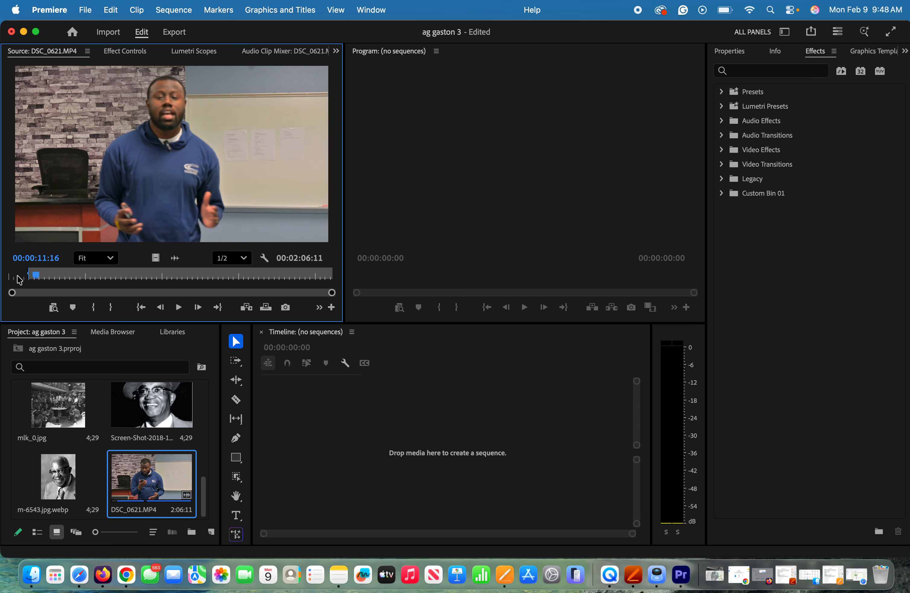
key(i)
- Play DSC_0621.MP4 onward and mark the range from 00:00:16:23 to 00:00:23:08 with In and Out points
key(space)
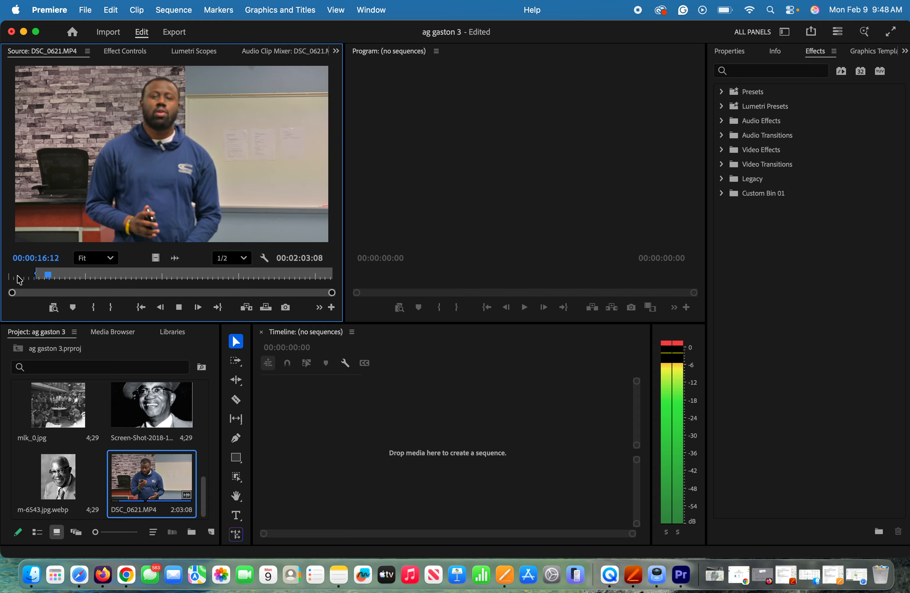
key(space)
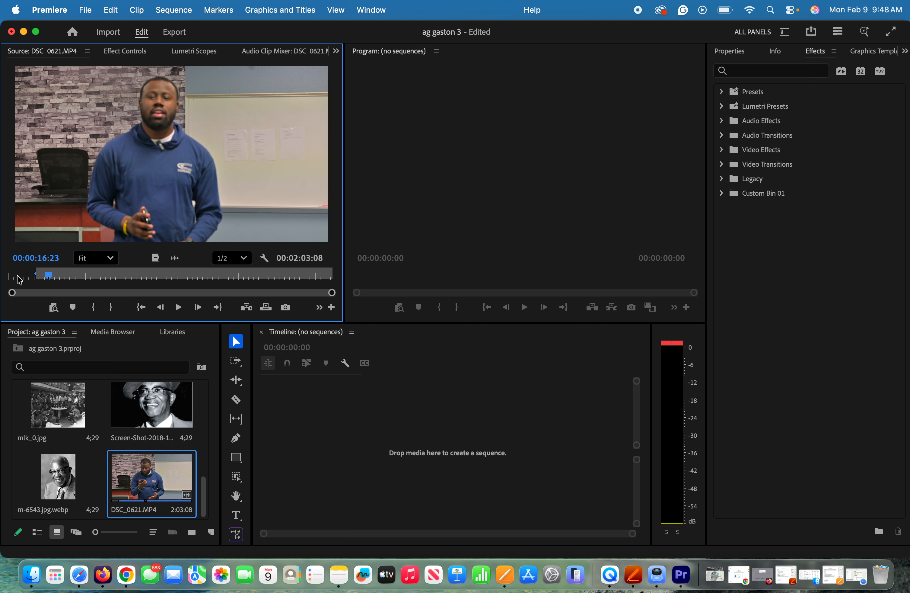
key(space)
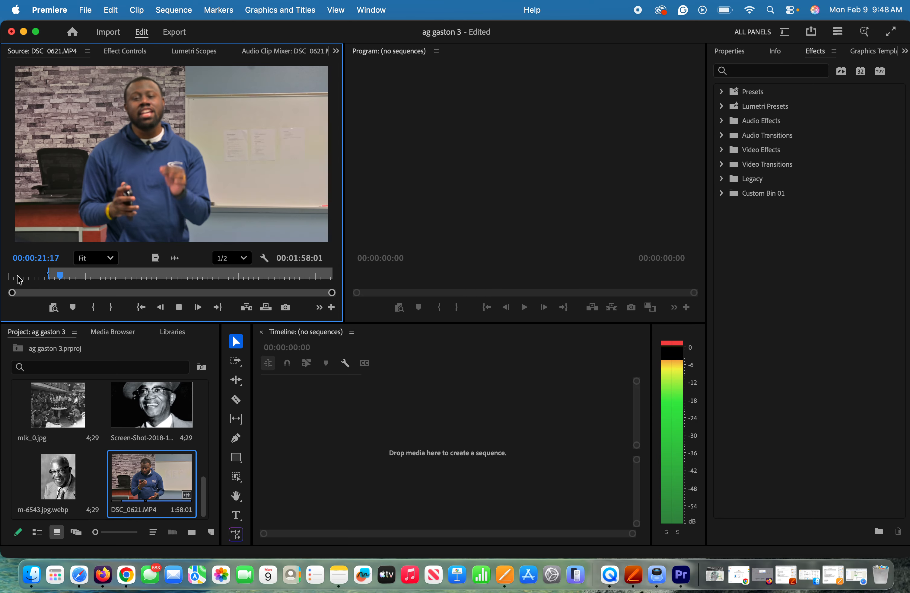
key(space)
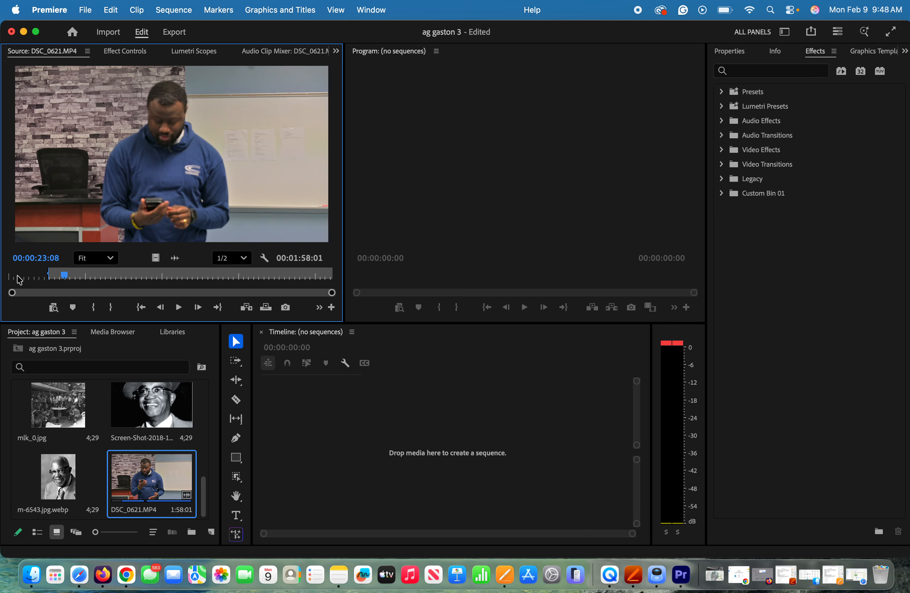
key(o)
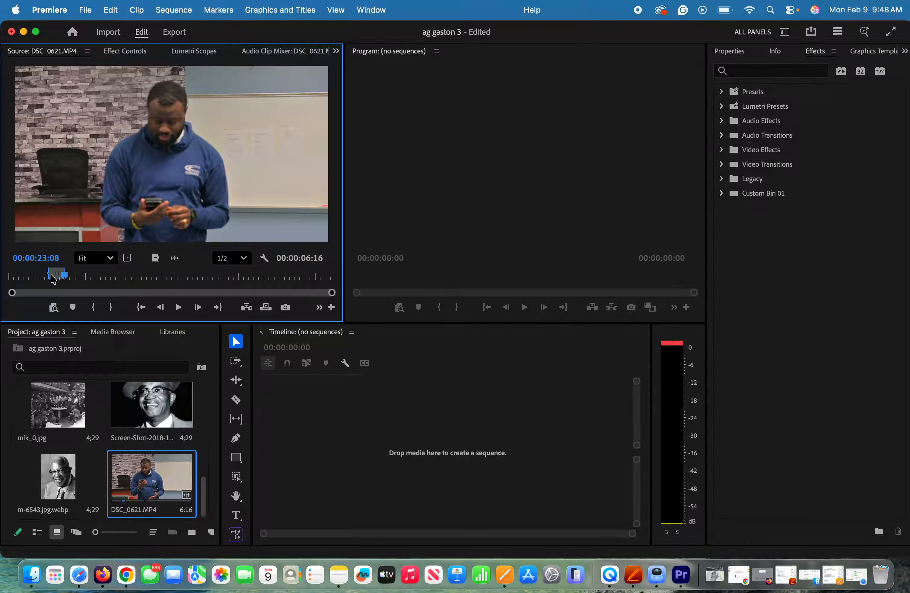
- Create a new sequence by placing the marked DSC_0621.MP4 range in the empty timeline, and play the sequence through
drag(65, 274, 54, 281)
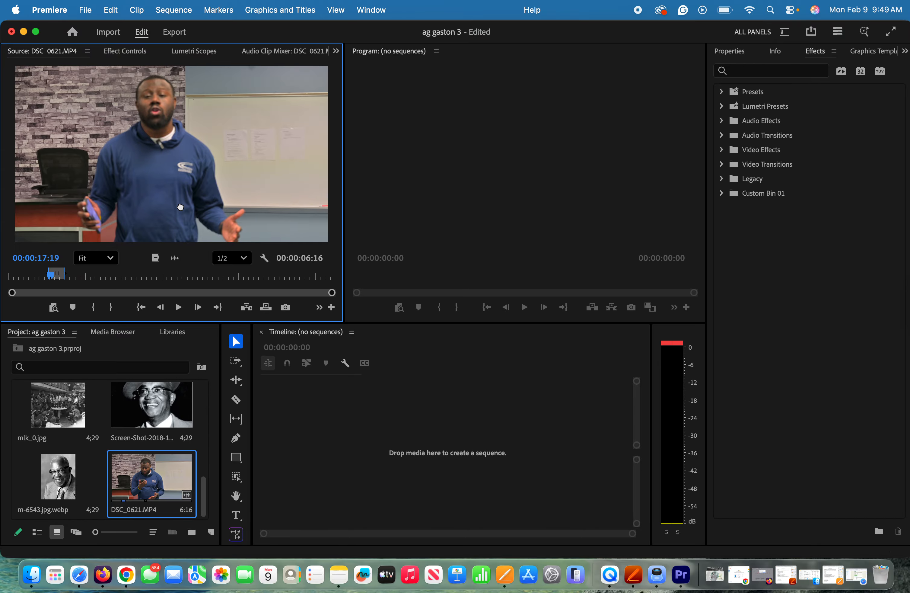
drag(198, 235, 269, 422)
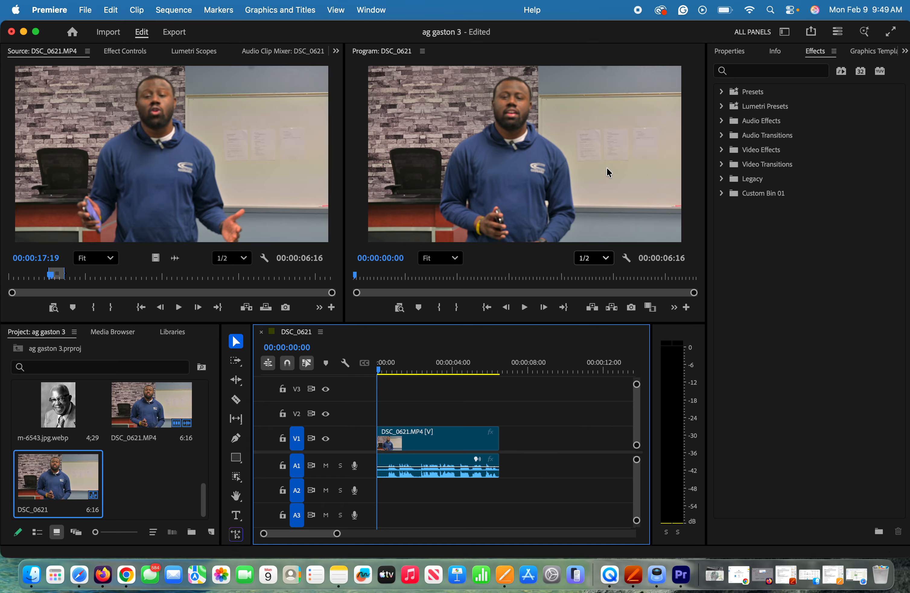
key(space)
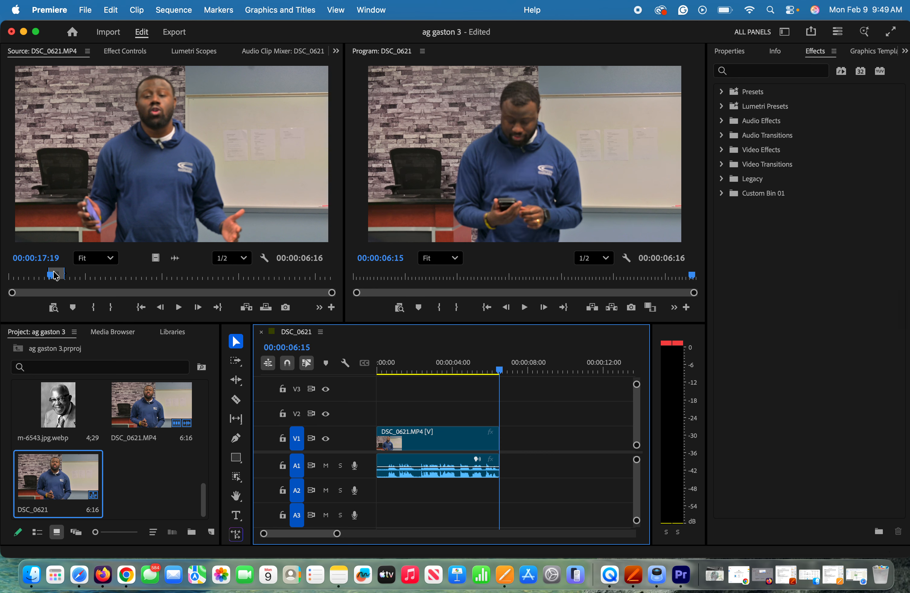
- Play the source clip from 00:00:22:05 near the end of the used range and mark a new In point at 00:00:23:28
drag(53, 279, 66, 278)
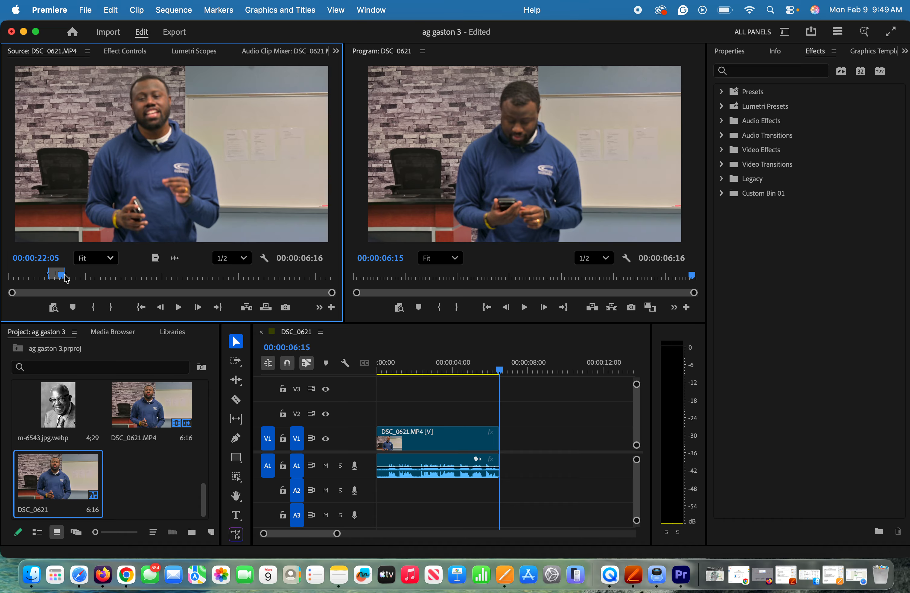
key(space)
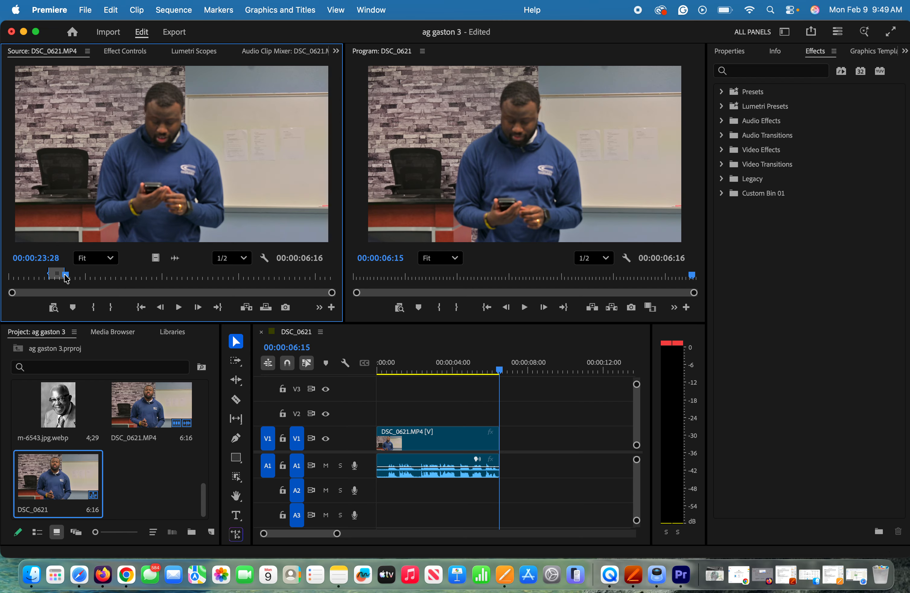
key(i)
- Play further through the source clip, return to 00:00:55:28 to replay the passage, and mark an Out point at 00:01:02:11
key(space)
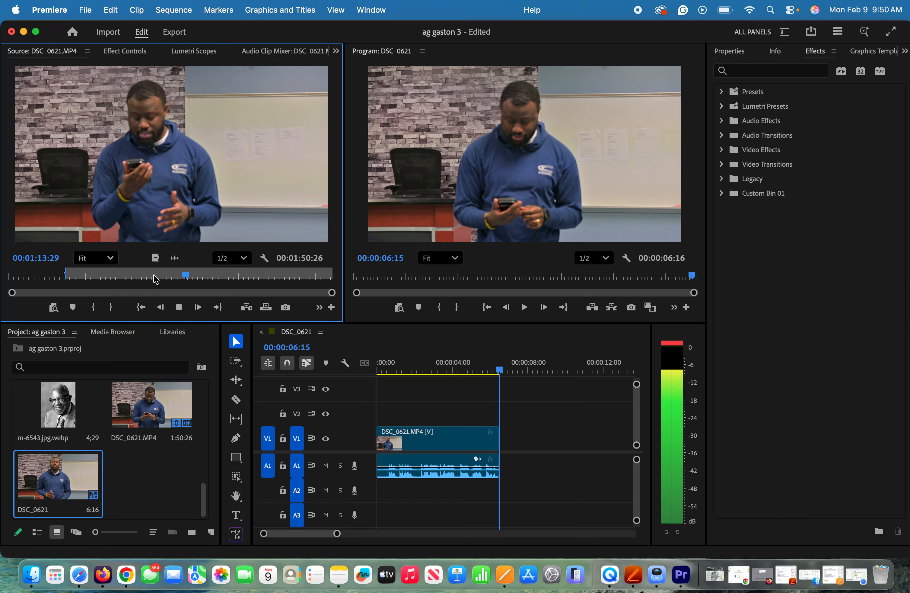
key(space)
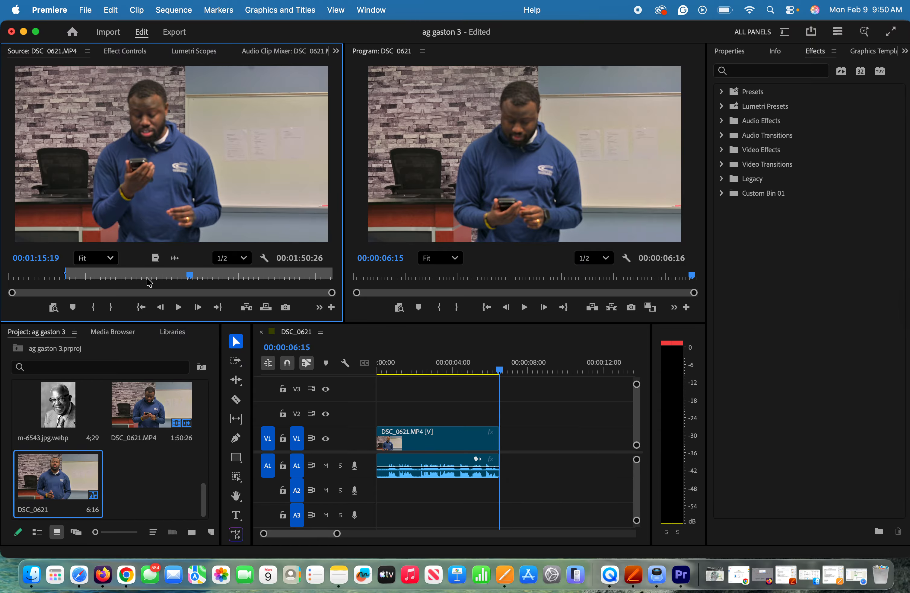
click(143, 276)
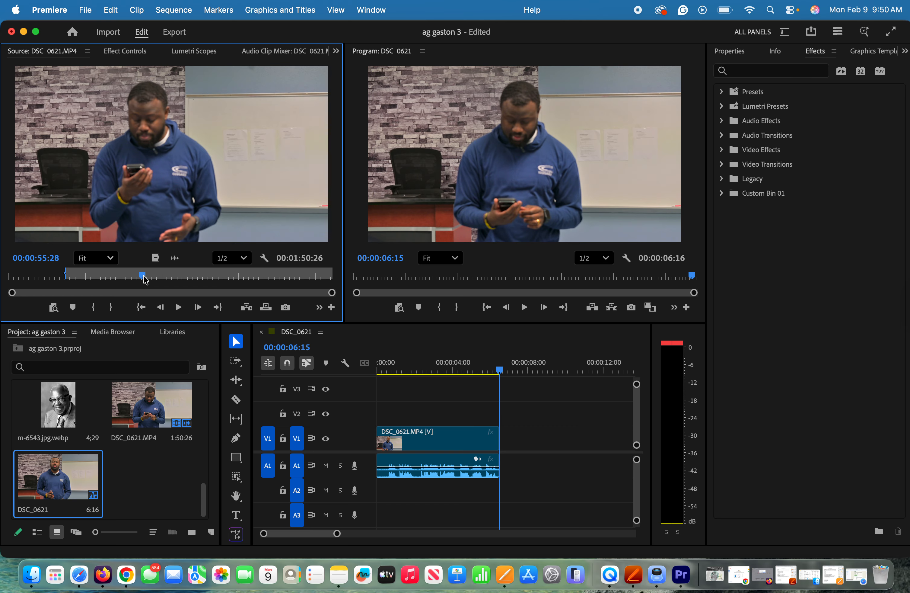
key(space)
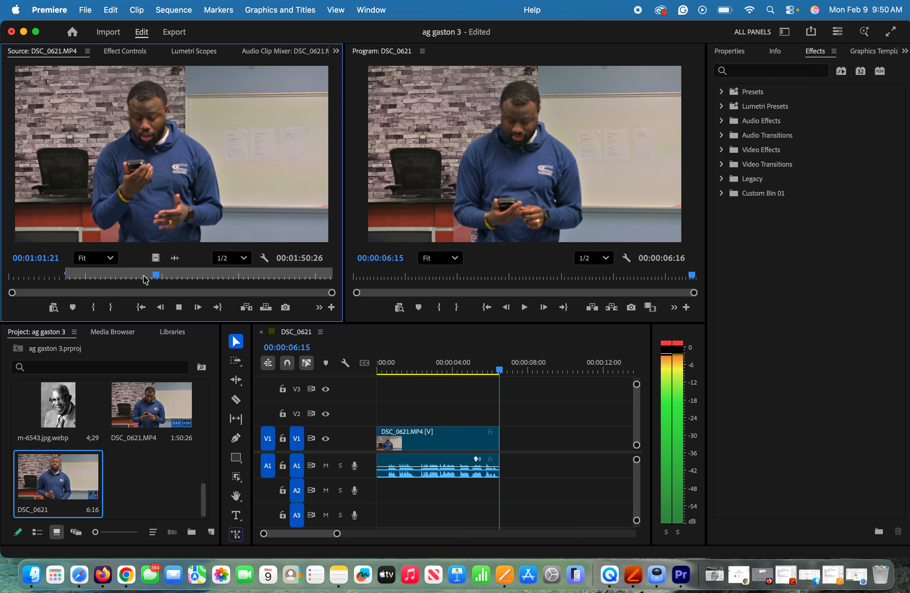
key(space)
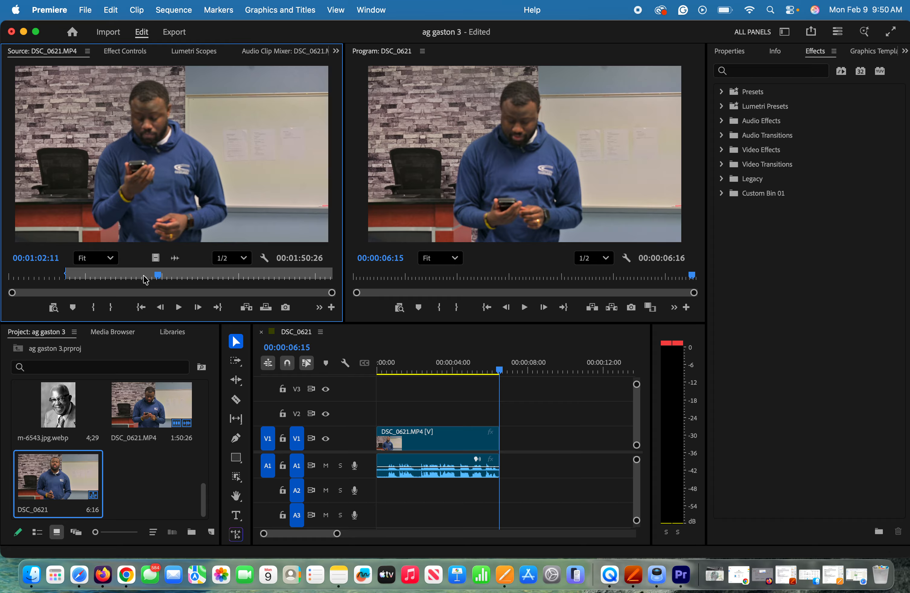
key(o)
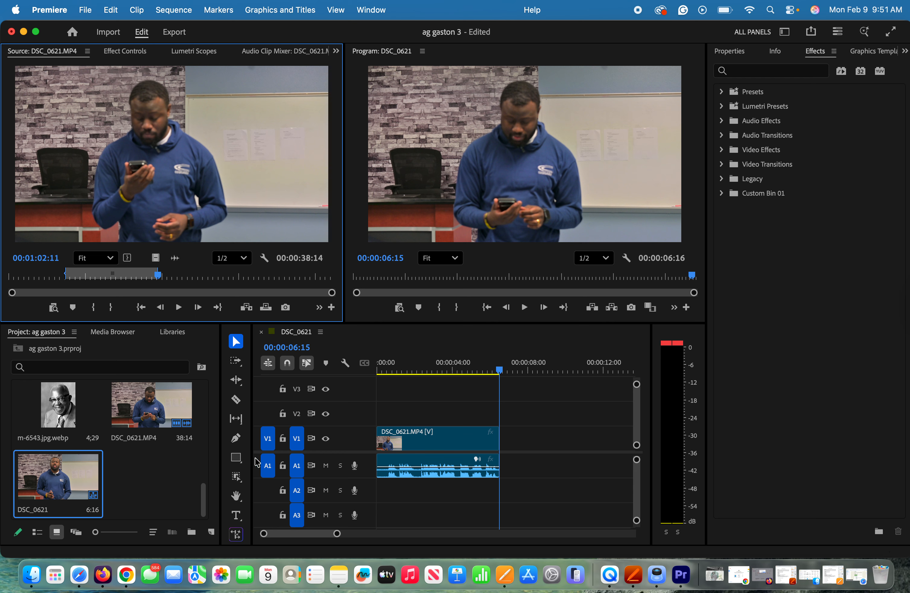
- Turn off source patching and targeting for V1, and add only the marked range's audio to A1 directly after the first clip
click(268, 443)
click(302, 446)
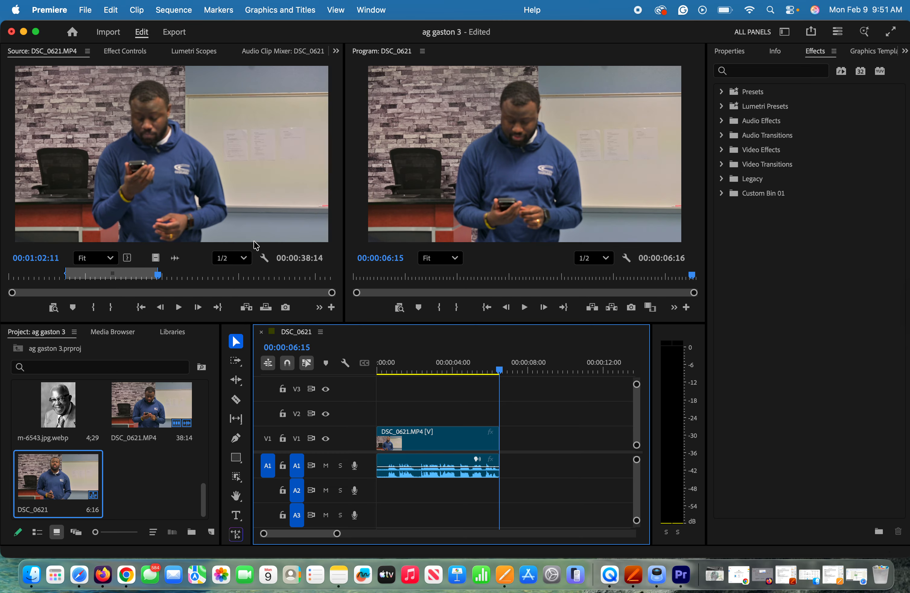
drag(256, 211, 503, 469)
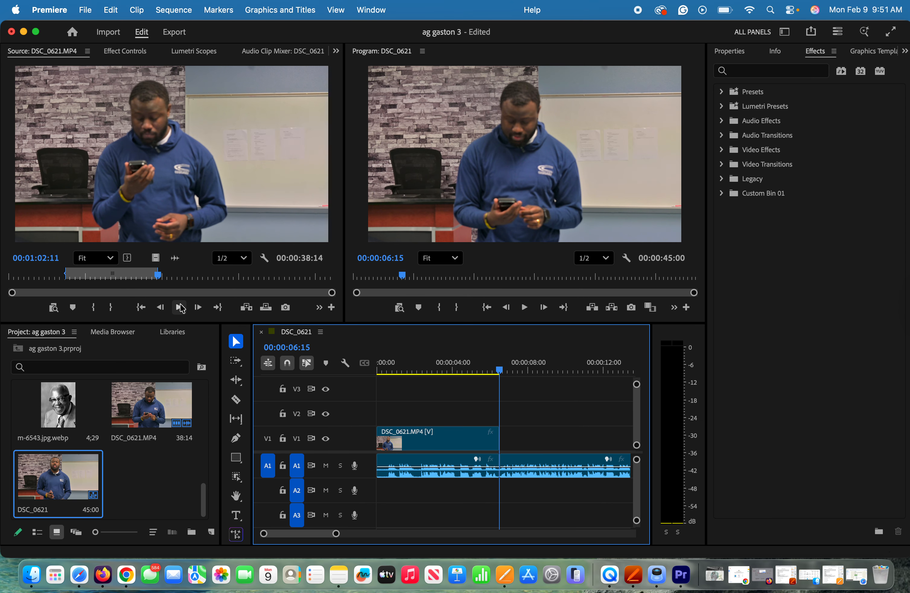
- Widen the timeline's visible time range and mark the source clip from 00:01:16:14 to 00:01:27:12 with In and Out points
click(179, 307)
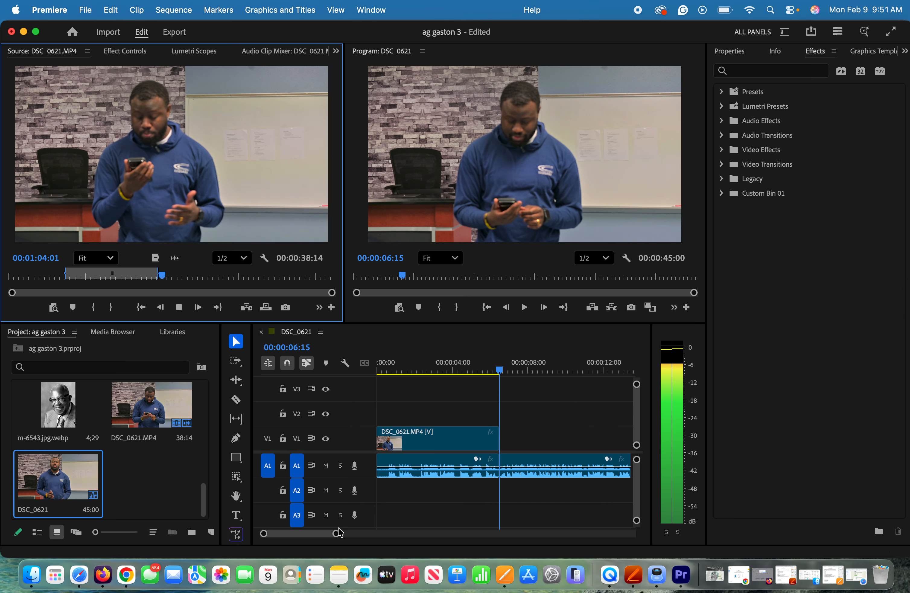
drag(336, 533, 380, 533)
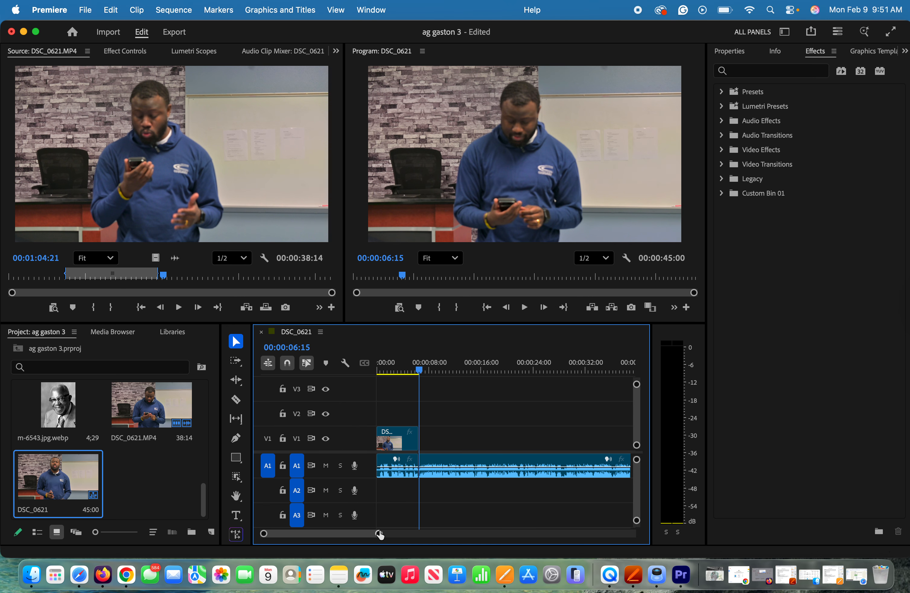
click(181, 307)
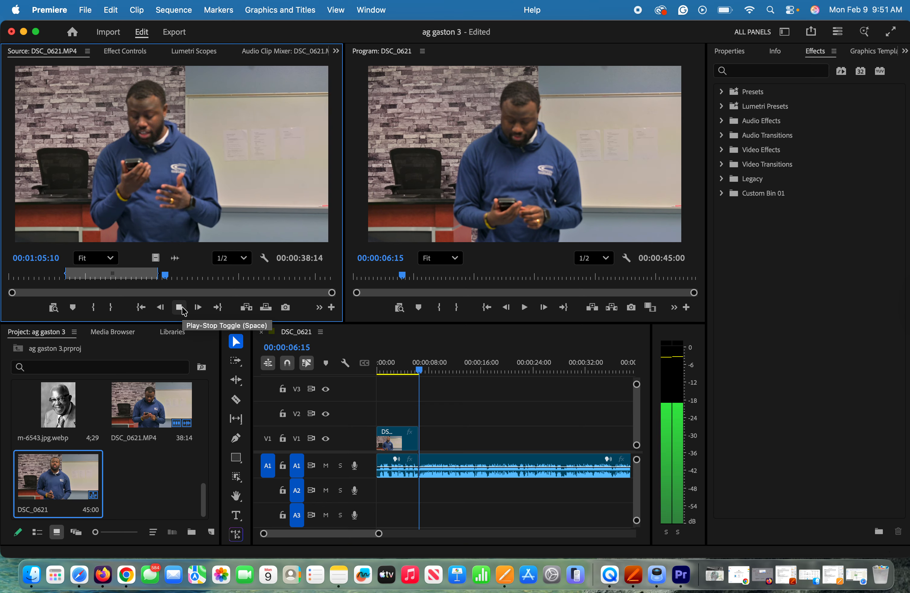
drag(378, 535, 425, 534)
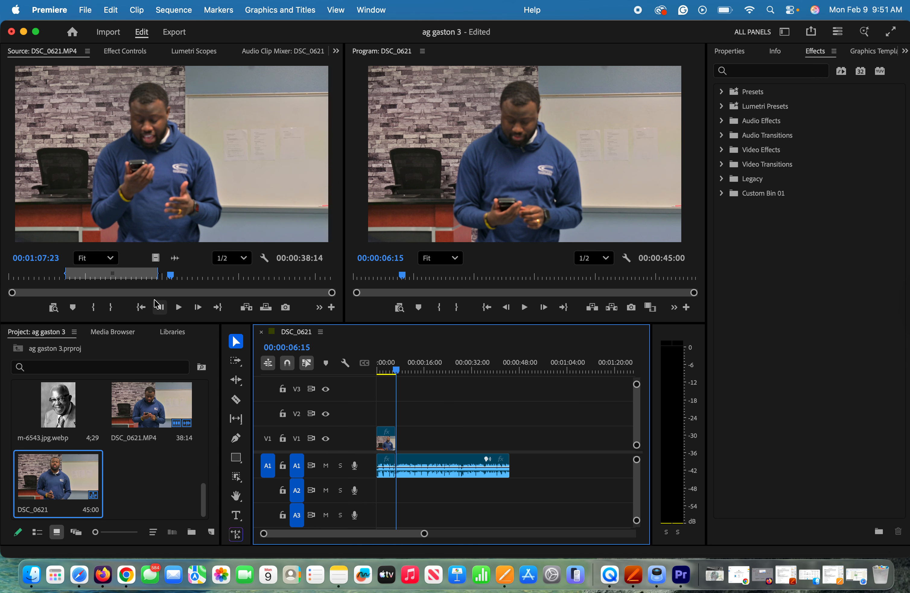
click(179, 307)
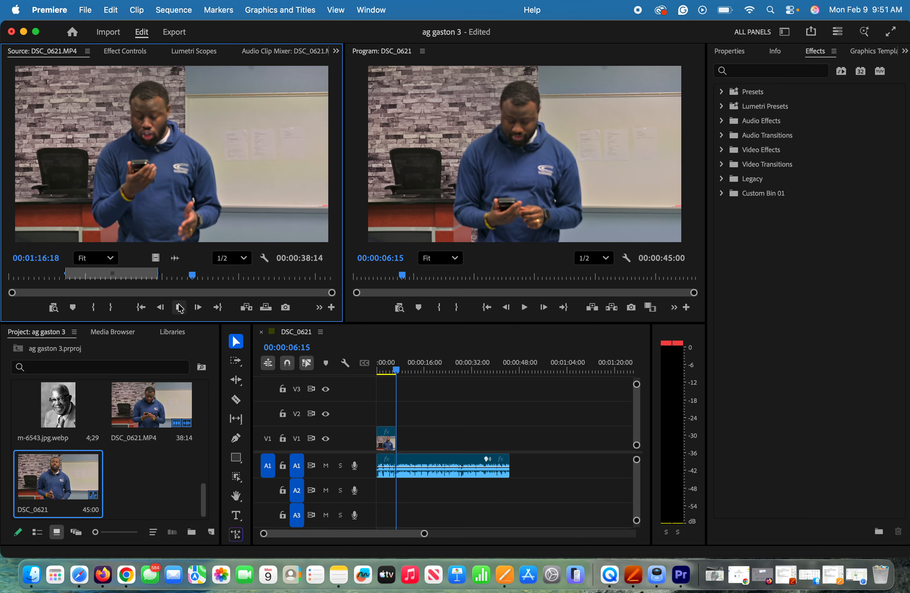
key(Left)
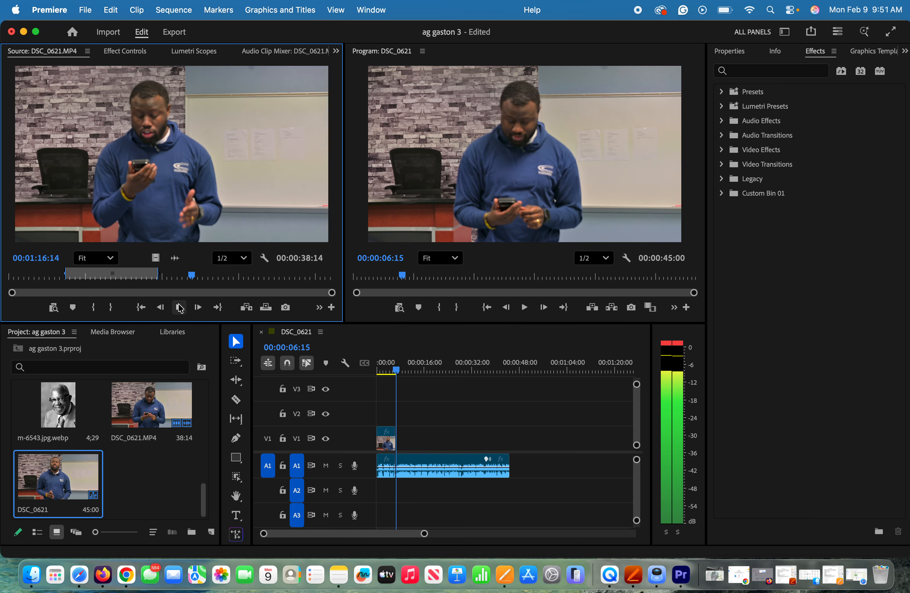
key(i)
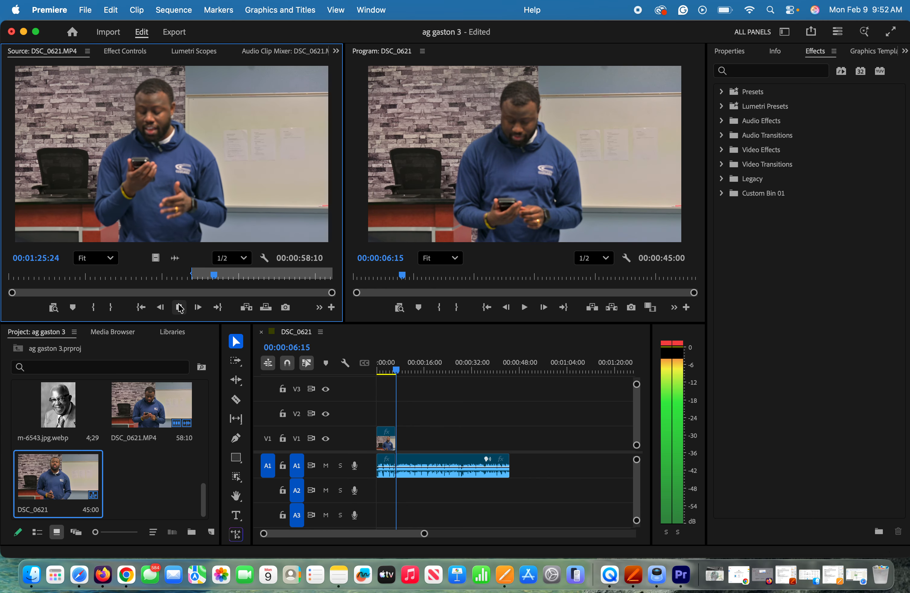
click(180, 307)
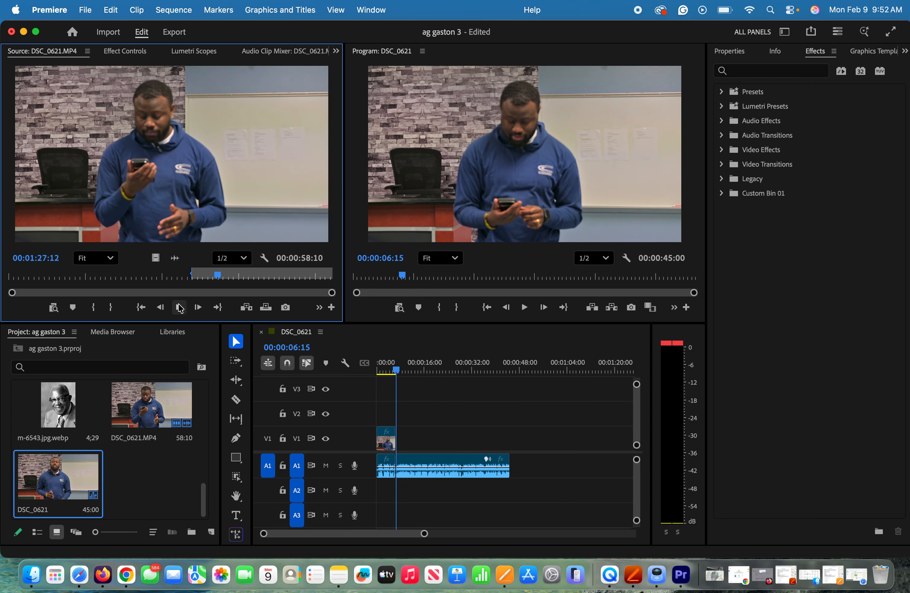
key(o)
- Continue playing DSC_0621.MP4 past 00:01:28:06 and mark a new range lasting 00:00:25:05 with its Out point at 00:01:53:27
click(179, 308)
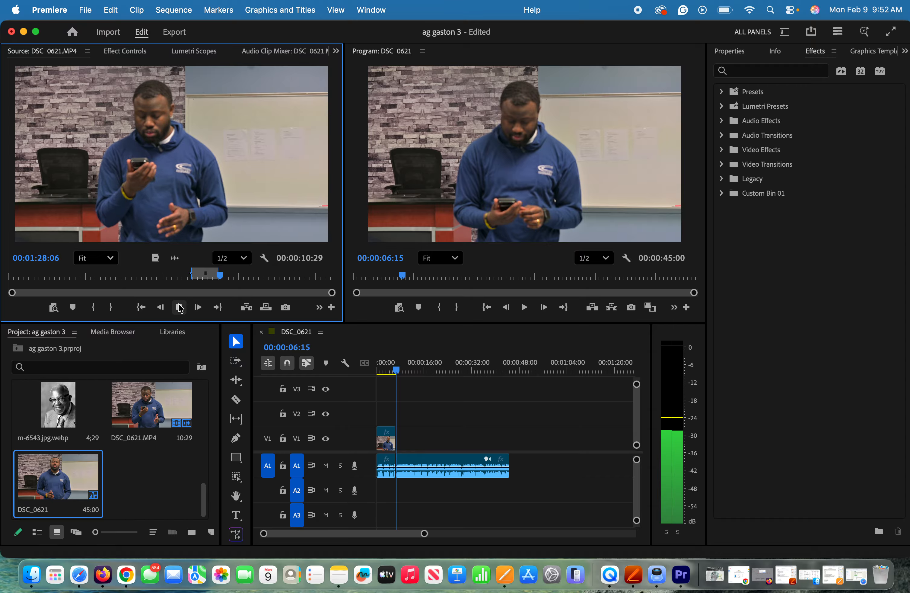
key(i)
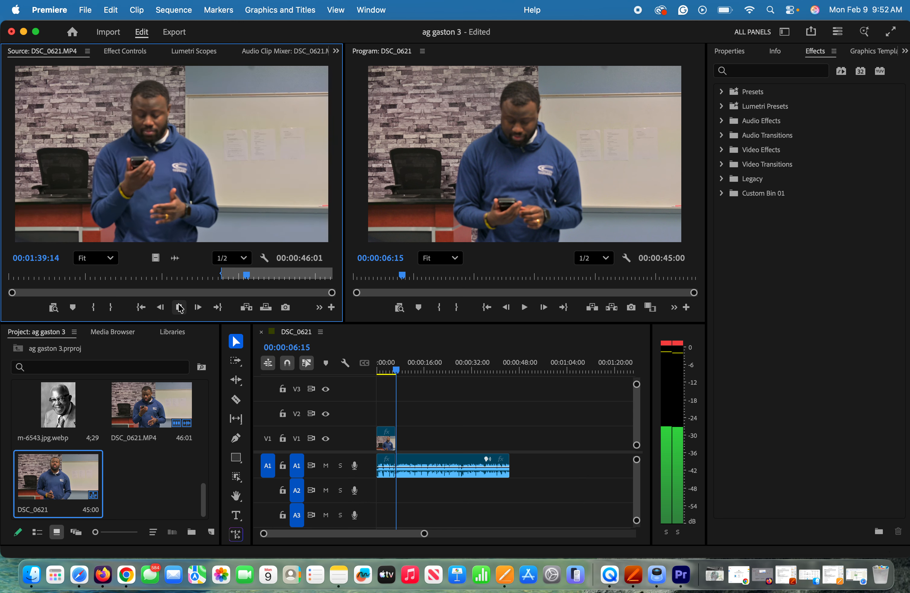
click(178, 307)
key(o)
click(179, 307)
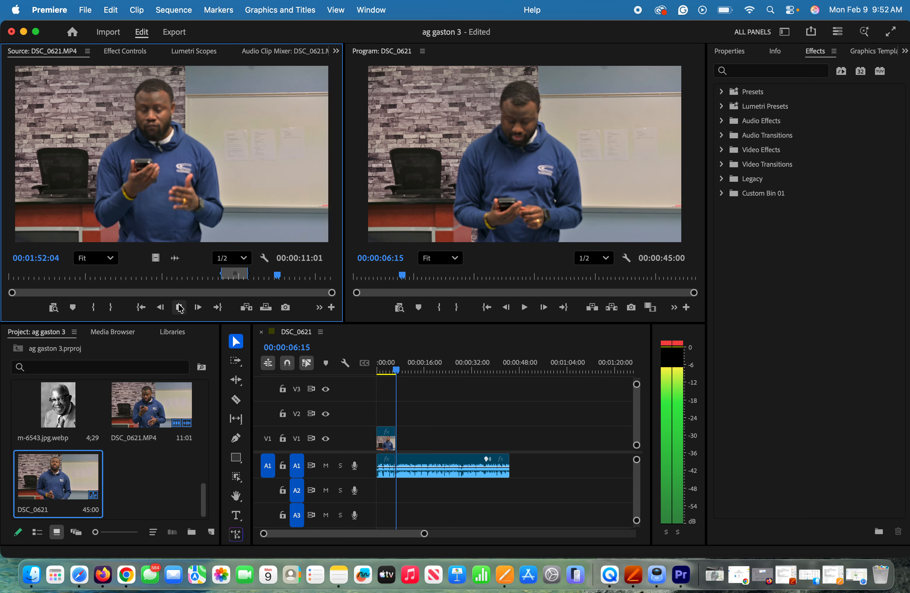
click(179, 307)
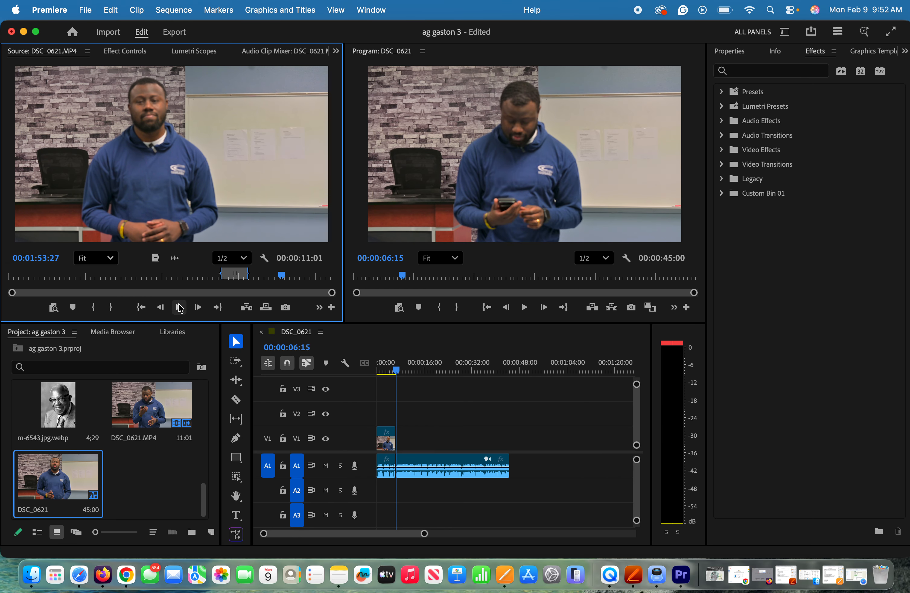
key(o)
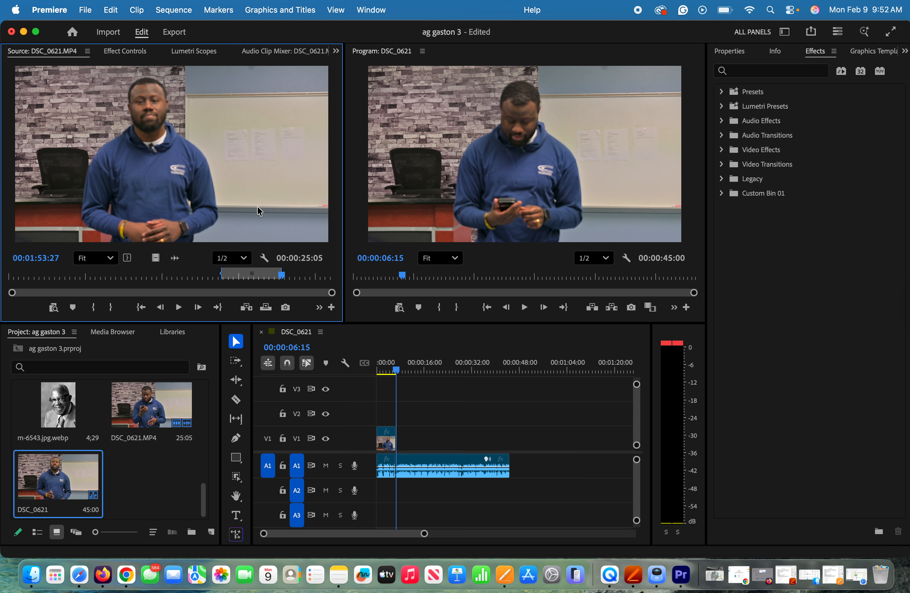
- Add the newly marked range's audio to the end of track A1 and resume playing the source clip
drag(260, 211, 512, 468)
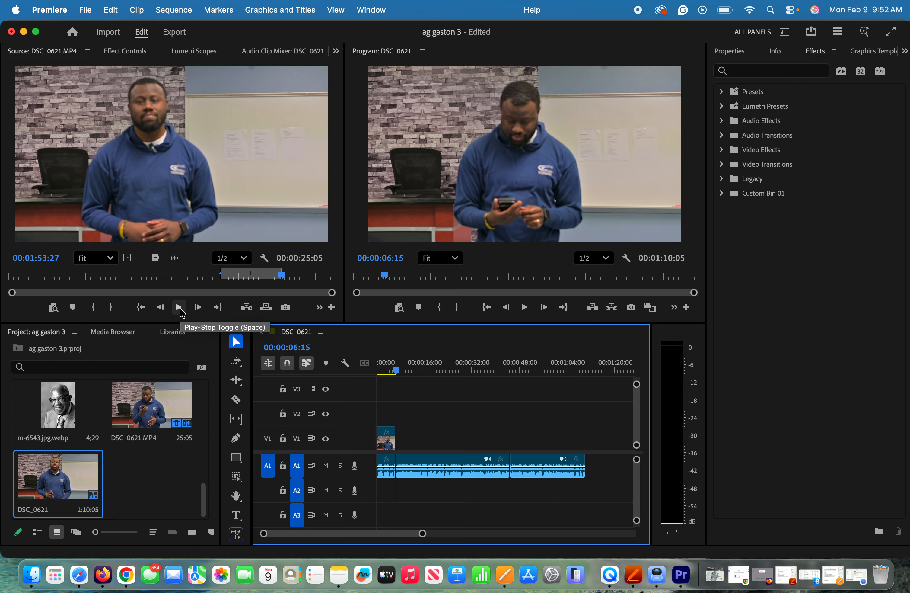
click(181, 310)
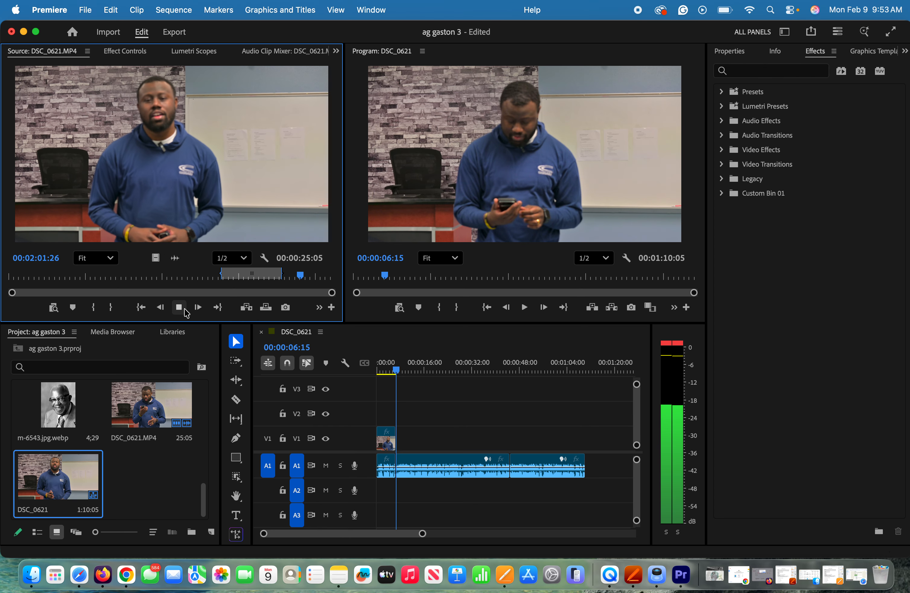
- Mark a new DSC_0621.MP4 source range lasting 00:00:02:26 with its Out point at 00:02:04:25
click(179, 306)
key(i)
click(185, 310)
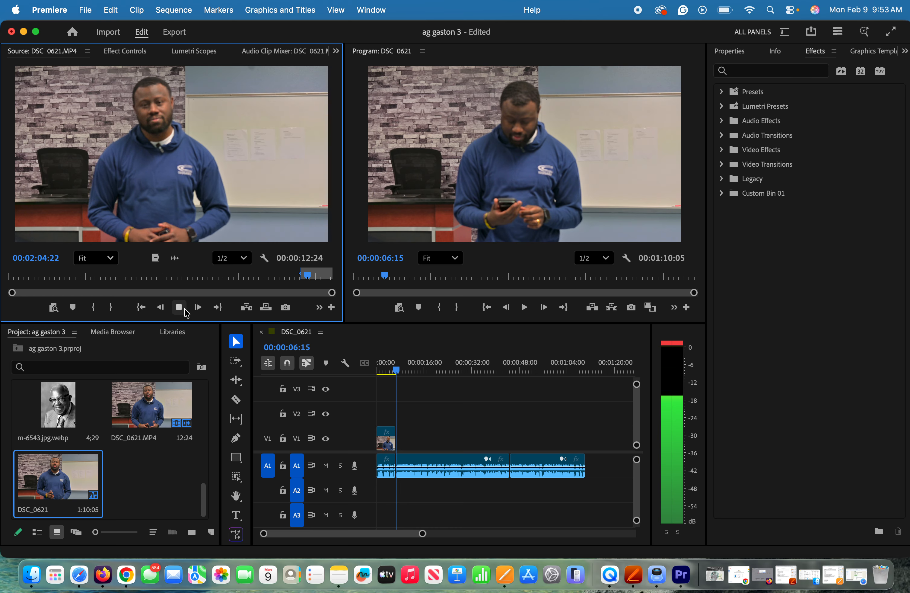
click(186, 310)
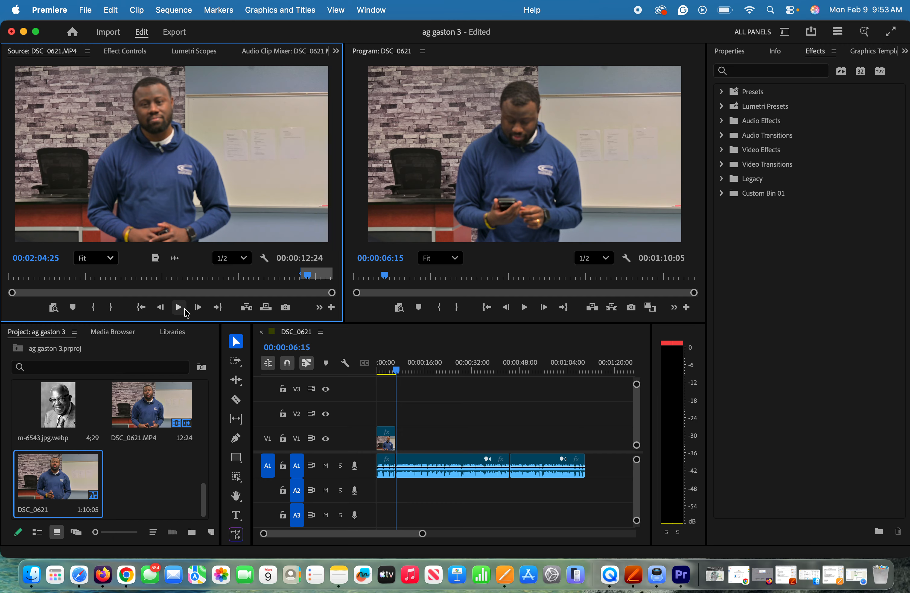
key(o)
- Turn V1 source patching and targeting on, and add the marked range's video and audio to the end of the sequence on V1 and A1
drag(218, 166, 284, 211)
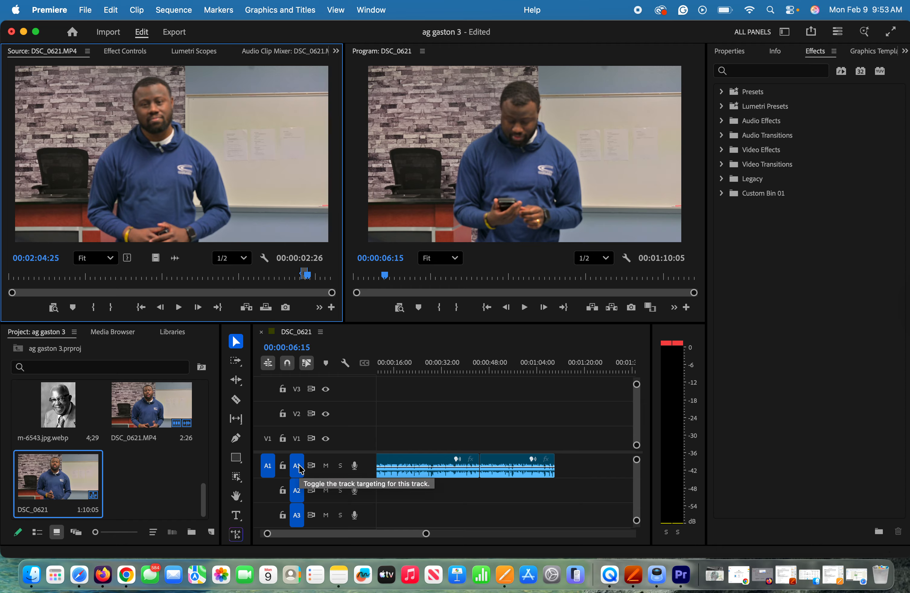
click(268, 438)
click(296, 438)
click(273, 150)
drag(273, 152, 562, 441)
drag(419, 535, 466, 540)
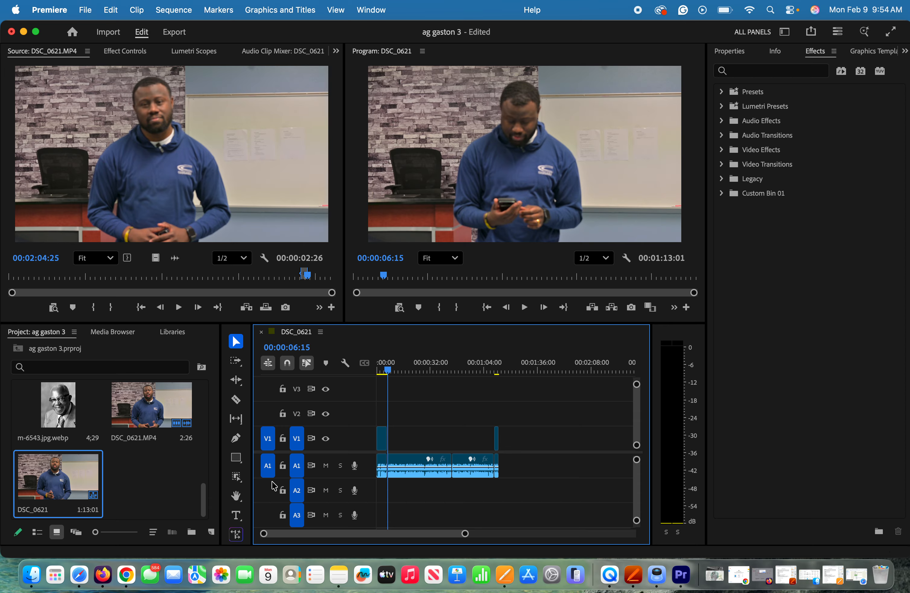
- Play the sequence to 00:00:09:12 and place the m-6543.jpg.webp image on V2 directly after the first video clip
click(209, 497)
drag(208, 497, 196, 392)
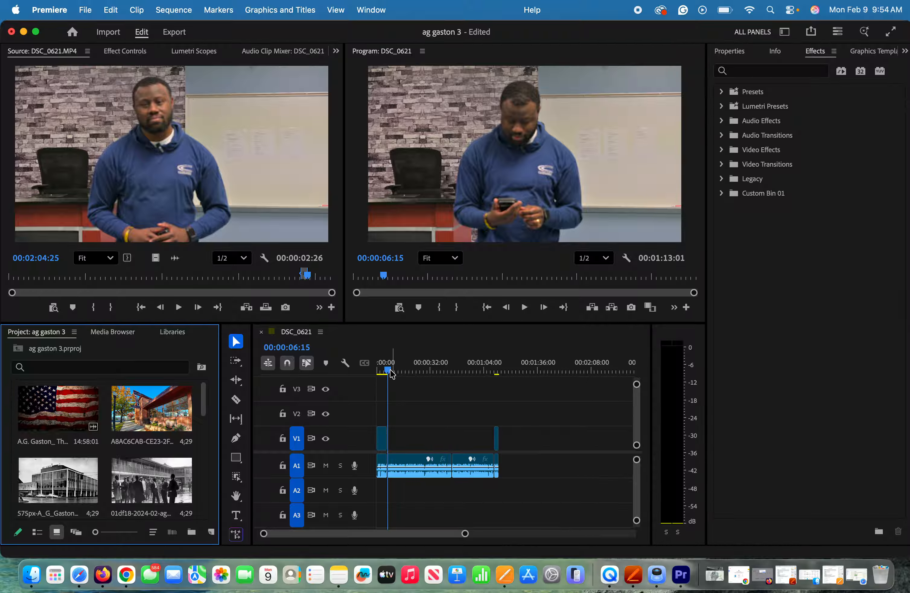
key(space)
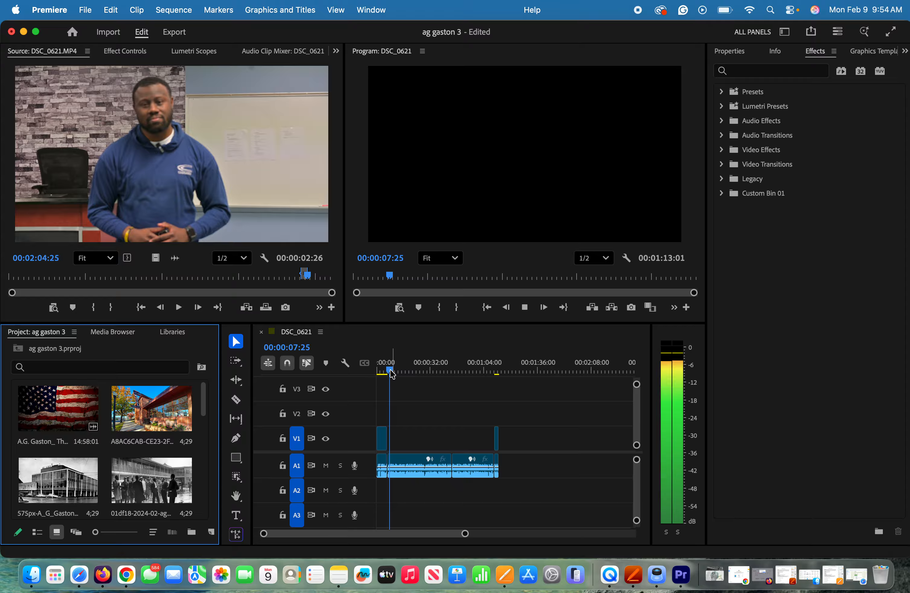
key(space)
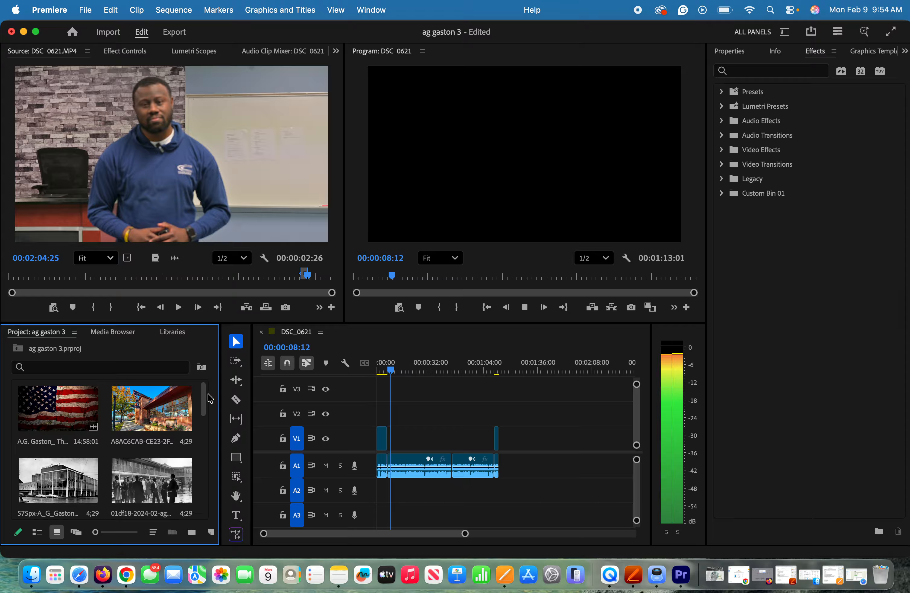
key(space)
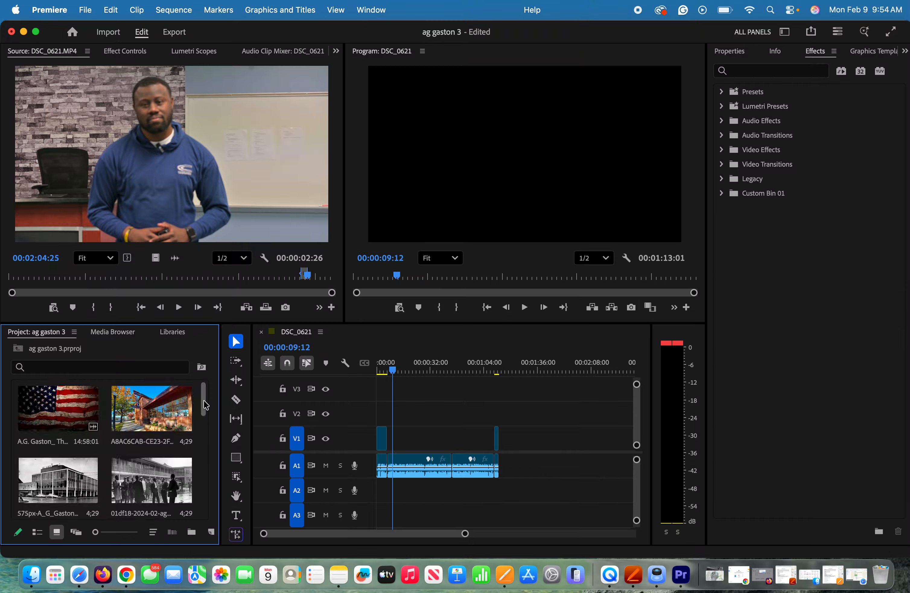
drag(204, 402, 204, 483)
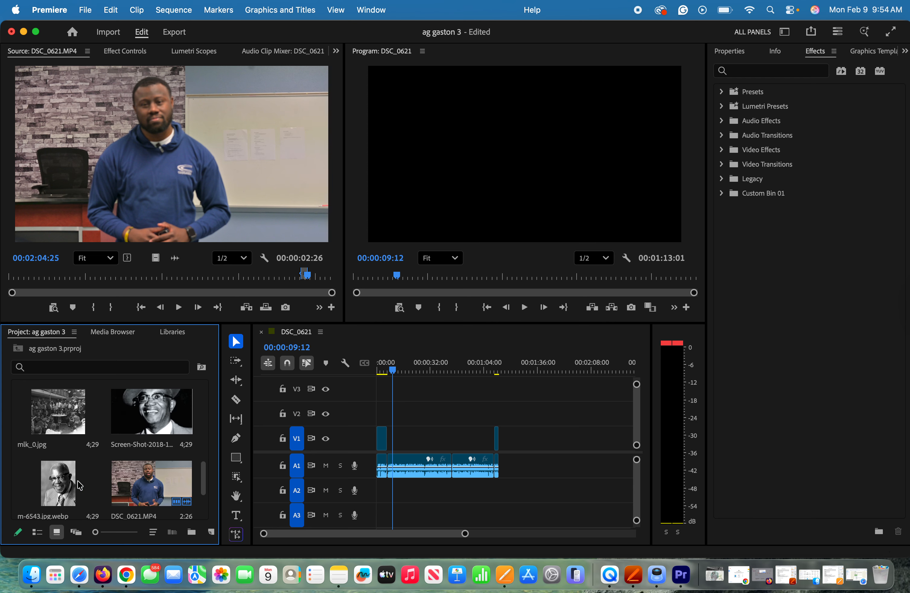
drag(71, 486, 392, 417)
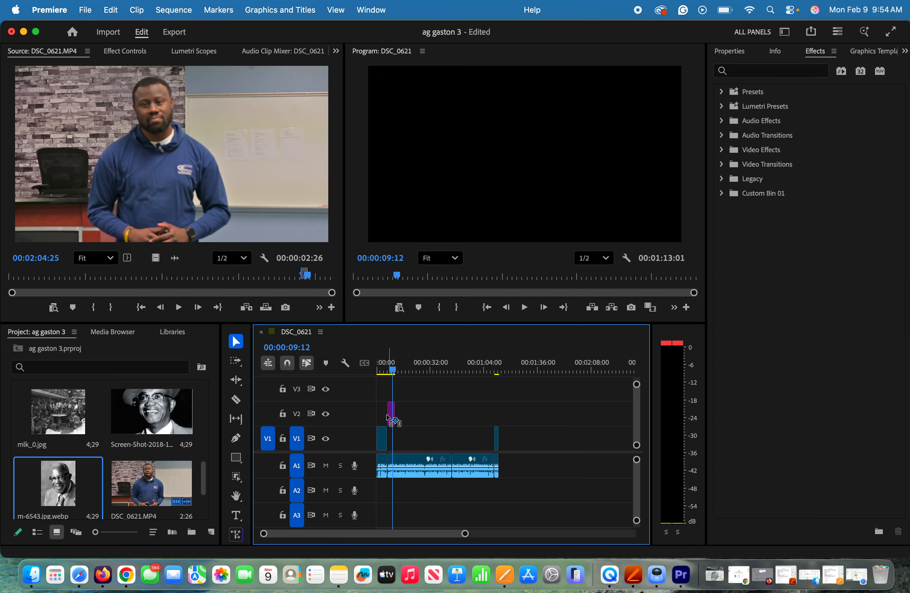
- Park the playhead at the start of the m-6543.jpg.webp clip on V2 and set the clip's Scale to 301
drag(464, 533, 361, 541)
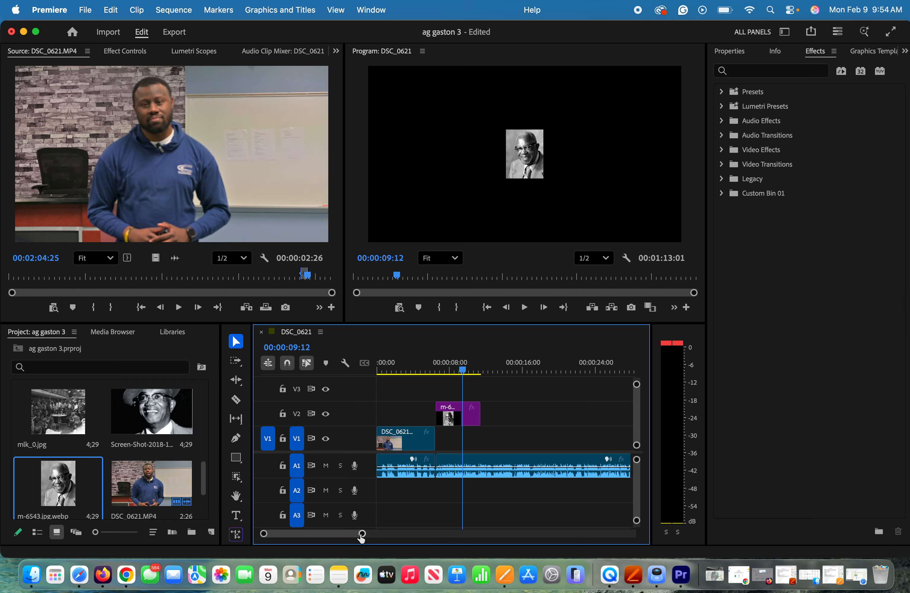
drag(361, 537, 380, 541)
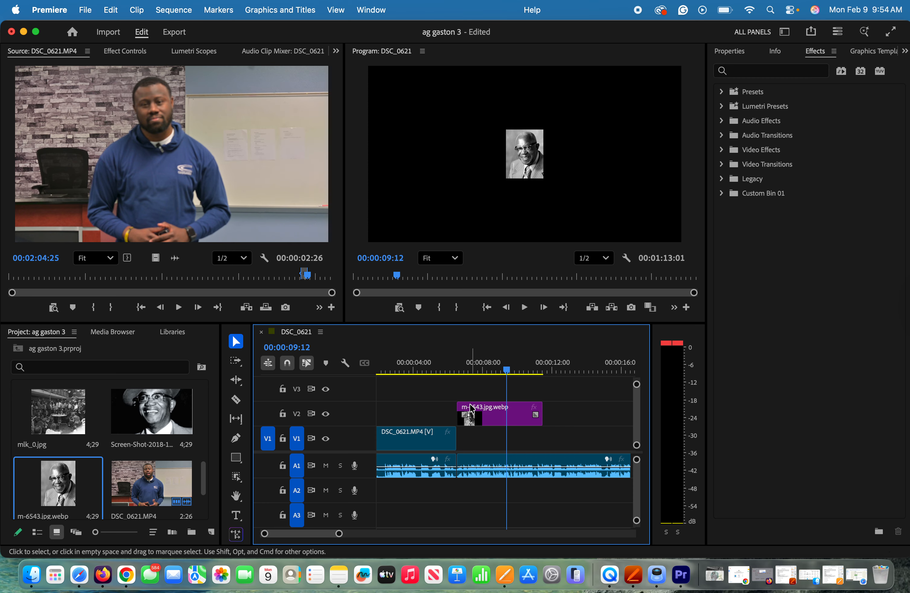
drag(507, 371, 460, 375)
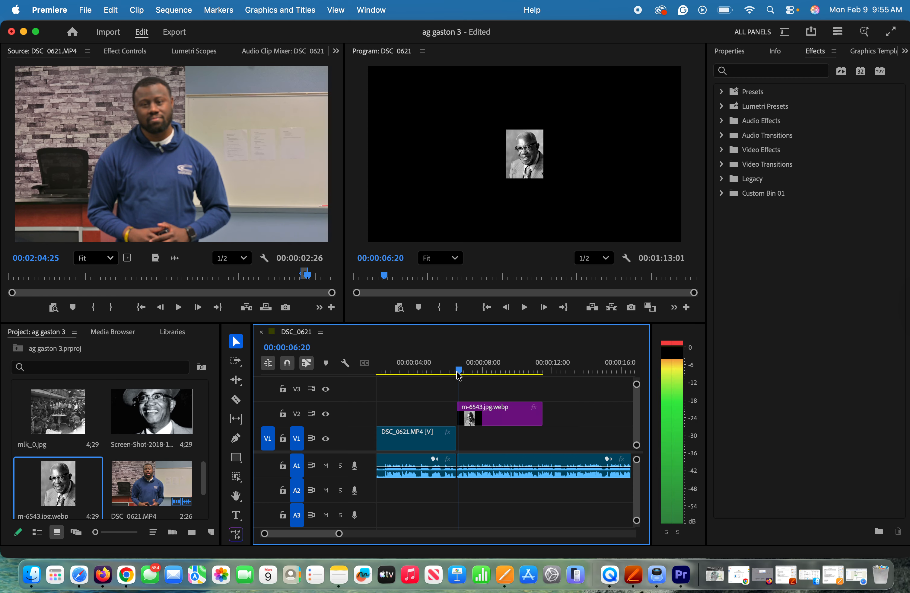
double_click(490, 420)
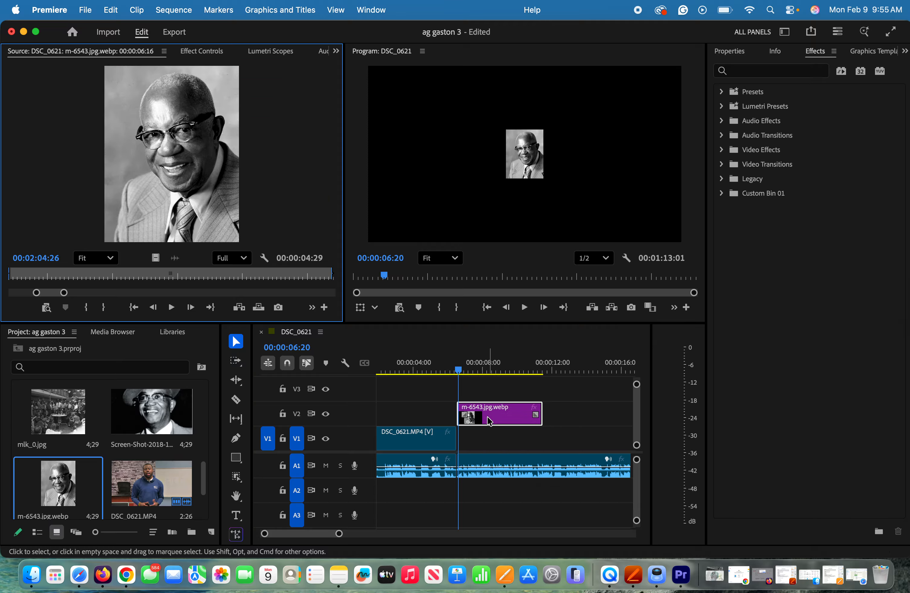
click(196, 54)
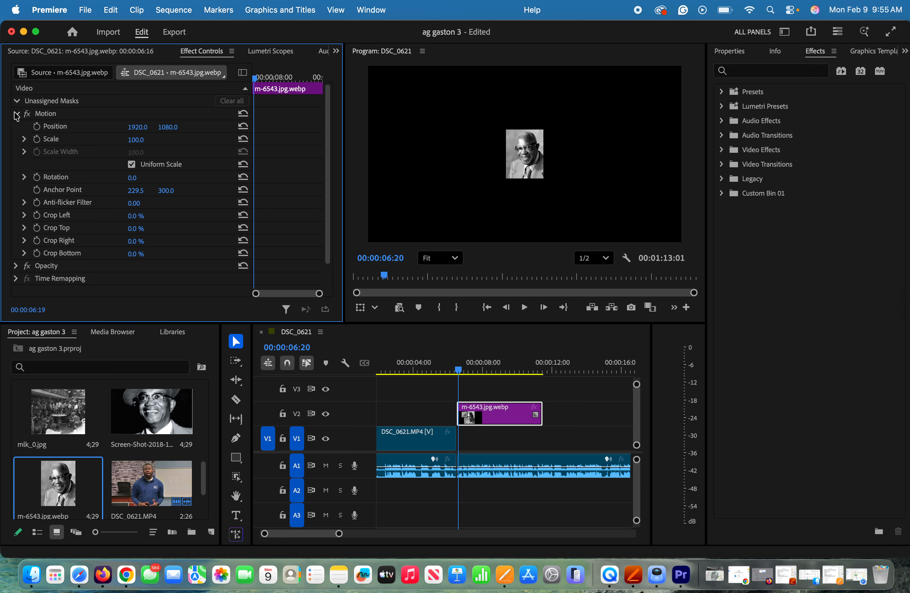
click(144, 138)
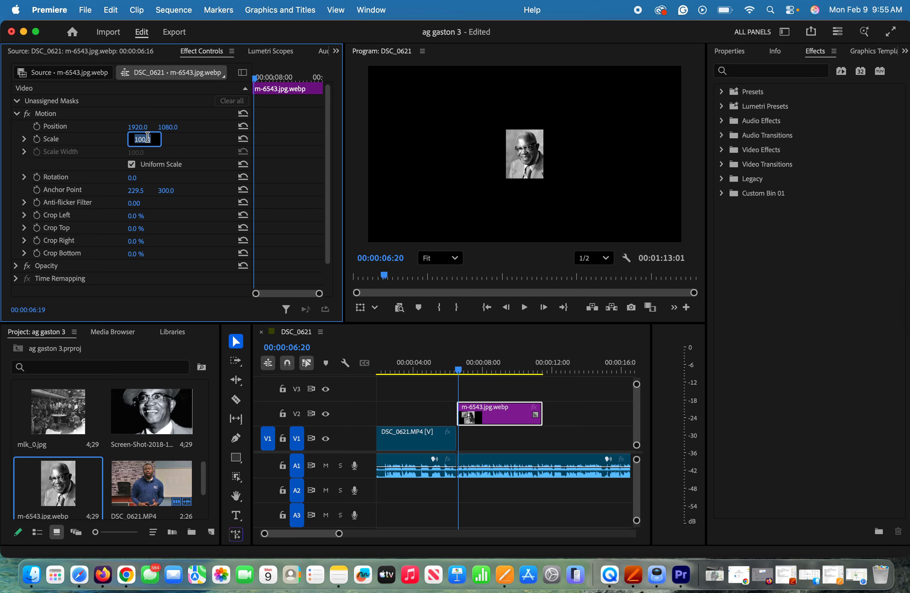
text(112)
key(Return)
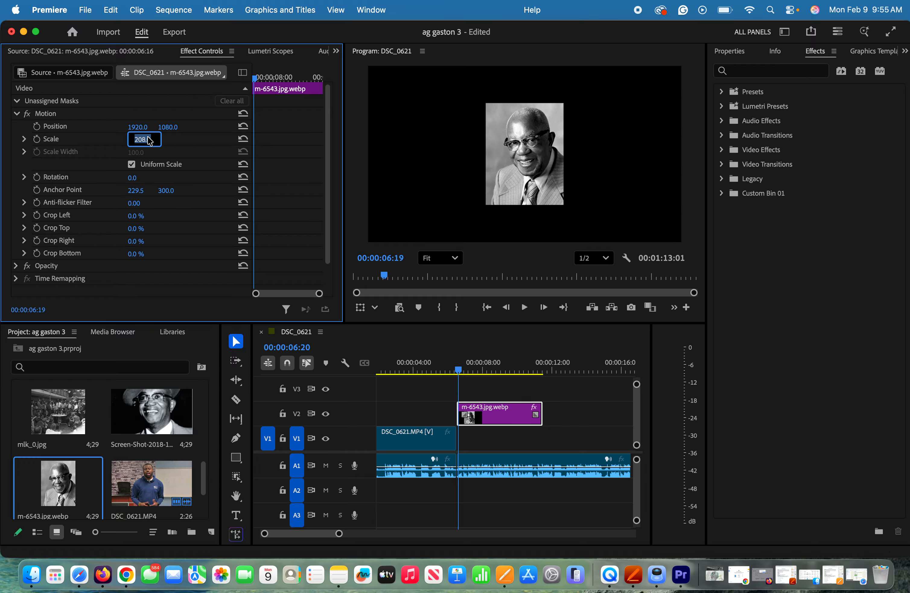
key(Up)
key(Up)
key(Up)
key(Up)
key(Up)
key(Up)
key(Up)
key(Up)
key(Up)
key(Up)
key(Up)
key(Up)
key(Up)
key(Up)
key(Up)
key(Up)
key(Up)
key(Up)
key(Up)
key(Up)
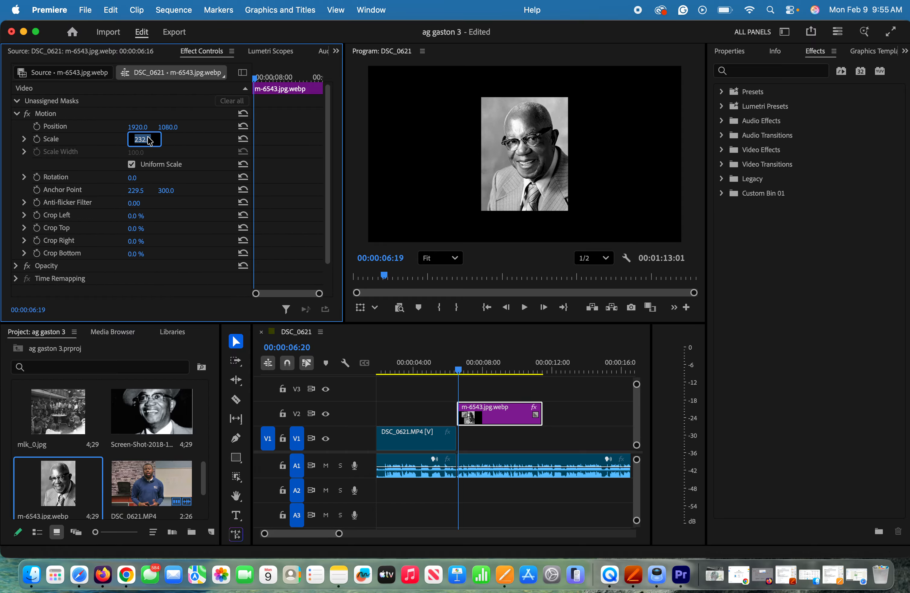
key(Up)
key(Up)
key(Up)
key(Up)
key(Up)
key(Up)
key(Up)
key(Up)
key(Up)
key(Up)
key(Up)
key(Up)
key(Up)
key(Up)
key(Up)
key(Up)
key(Up)
key(Up)
key(Up)
key(Up)
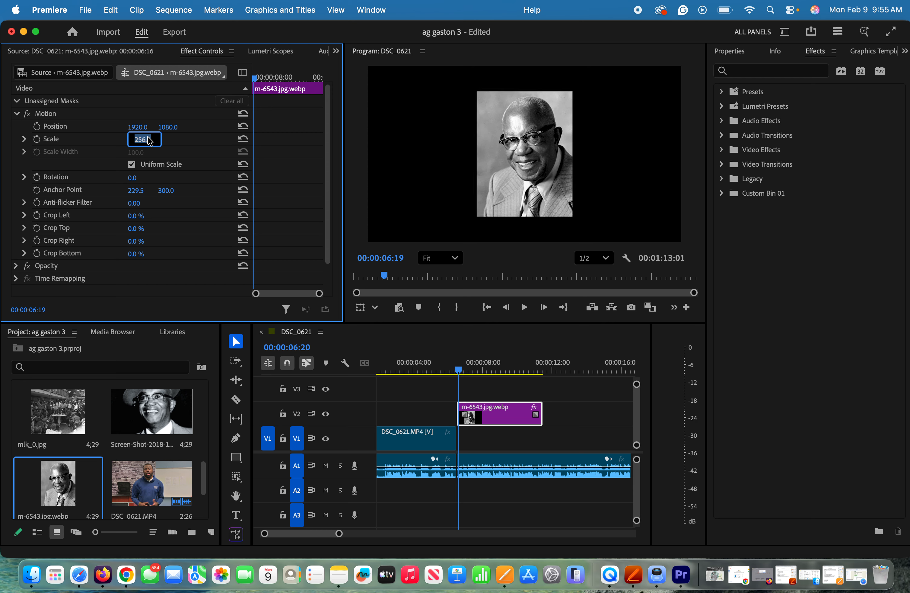
key(Up)
key(Up)
key(Up)
key(Up)
key(Up)
key(Up)
key(Up)
key(Up)
key(Up)
key(Up)
key(Up)
key(Up)
key(Up)
key(Up)
key(Up)
key(Up)
key(Up)
key(Up)
key(Up)
key(Up)
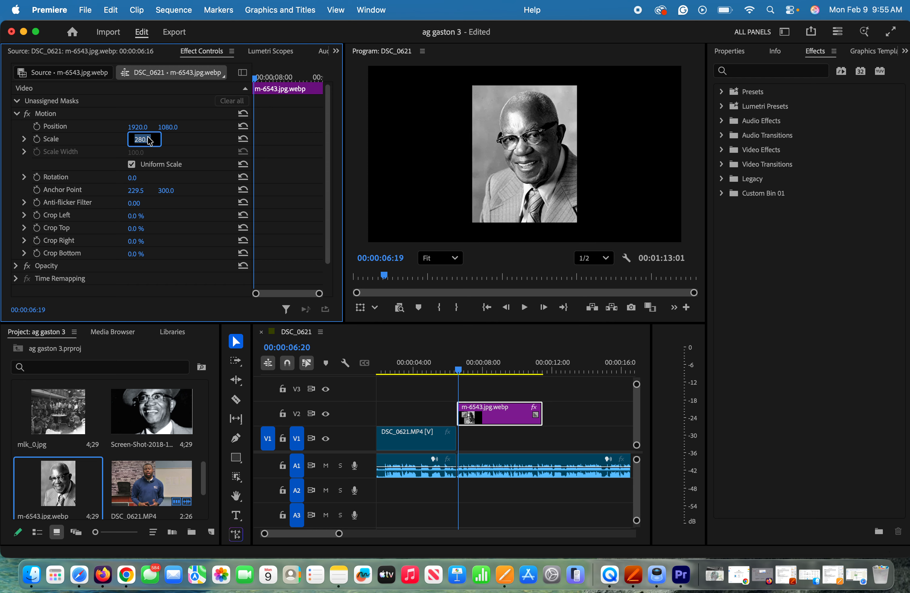
key(Up)
key(Up)
key(Up)
key(Up)
key(Up)
key(Up)
key(Up)
key(Up)
key(Up)
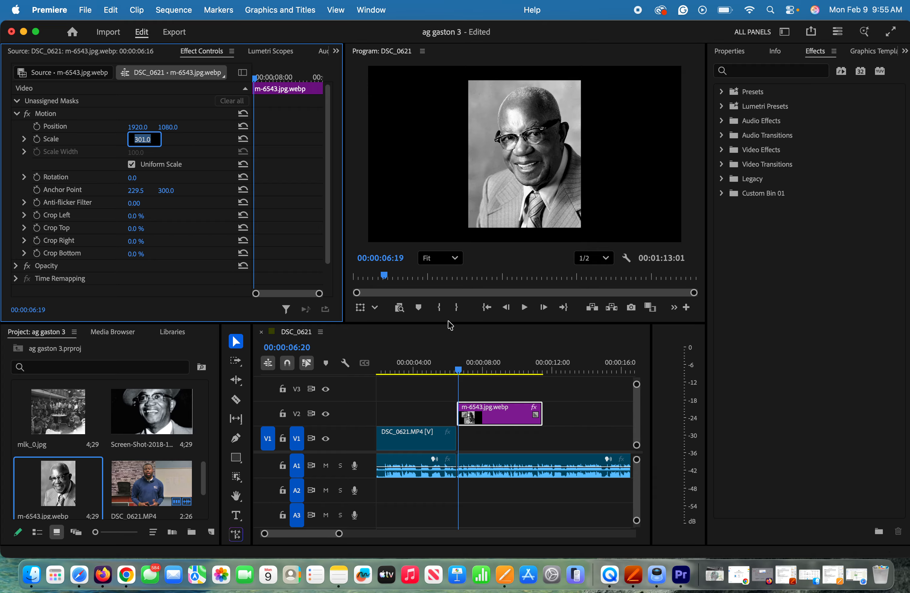
- Move the scaled m-6543.jpg.webp clip up to V3 and place a second copy of the image directly beneath it on V2
click(487, 409)
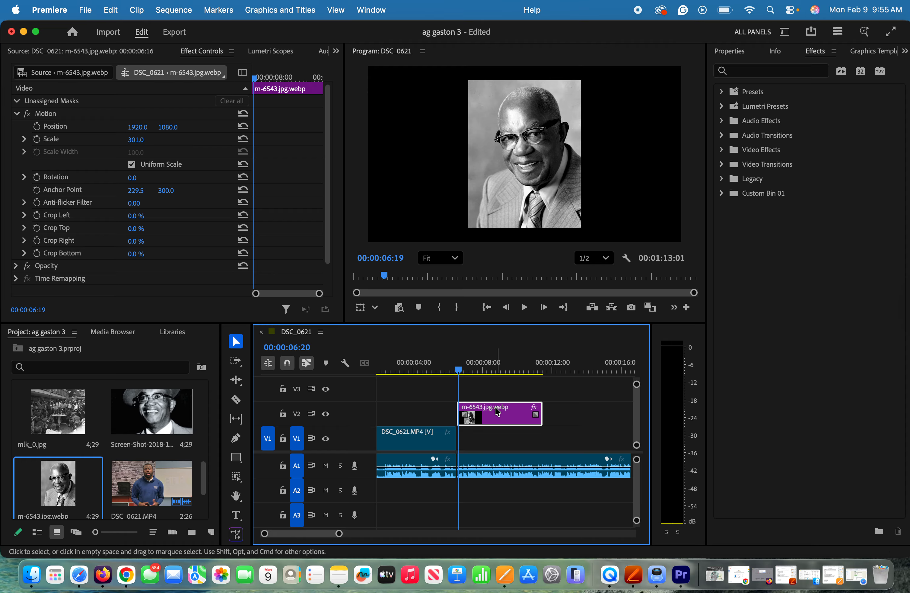
drag(497, 411, 495, 402)
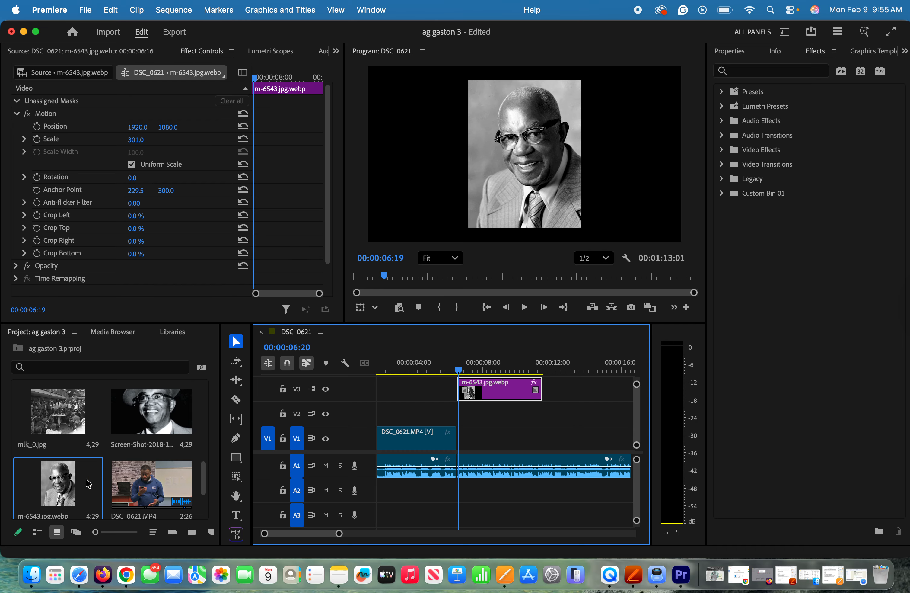
click(58, 492)
drag(57, 492, 458, 415)
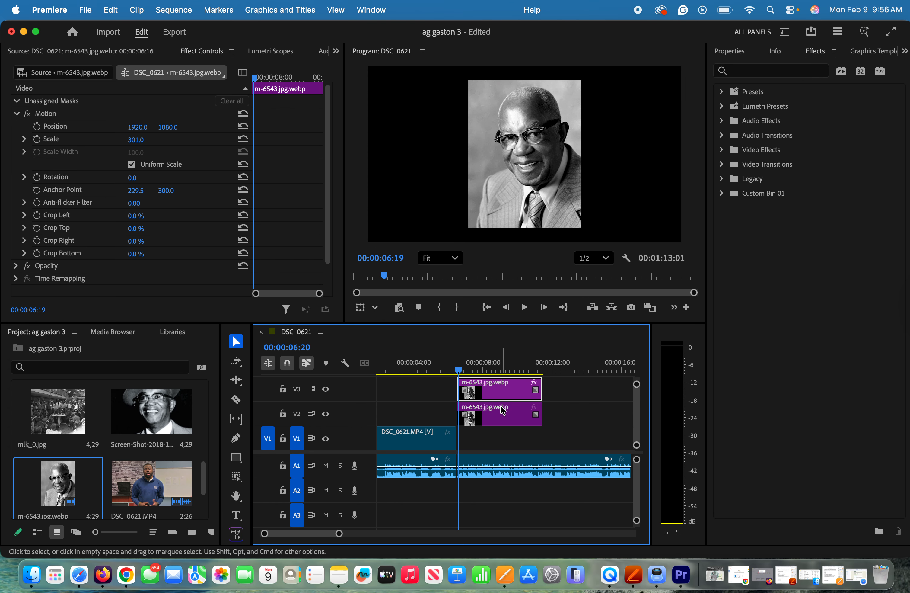
- Set the Scale of the m-6543.jpg.webp copy on V2 to 700, and raise it to 850 to fill the frame
click(505, 417)
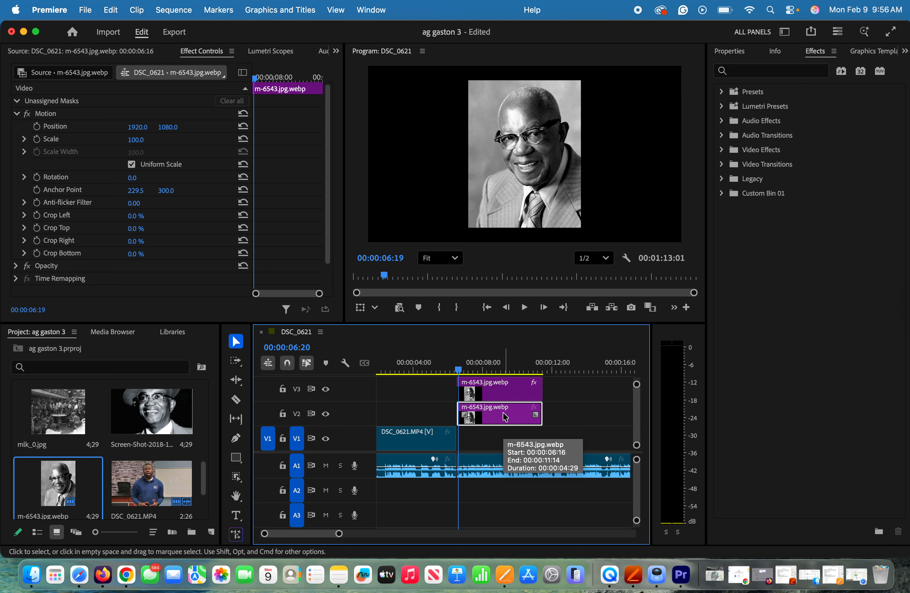
click(484, 391)
click(487, 419)
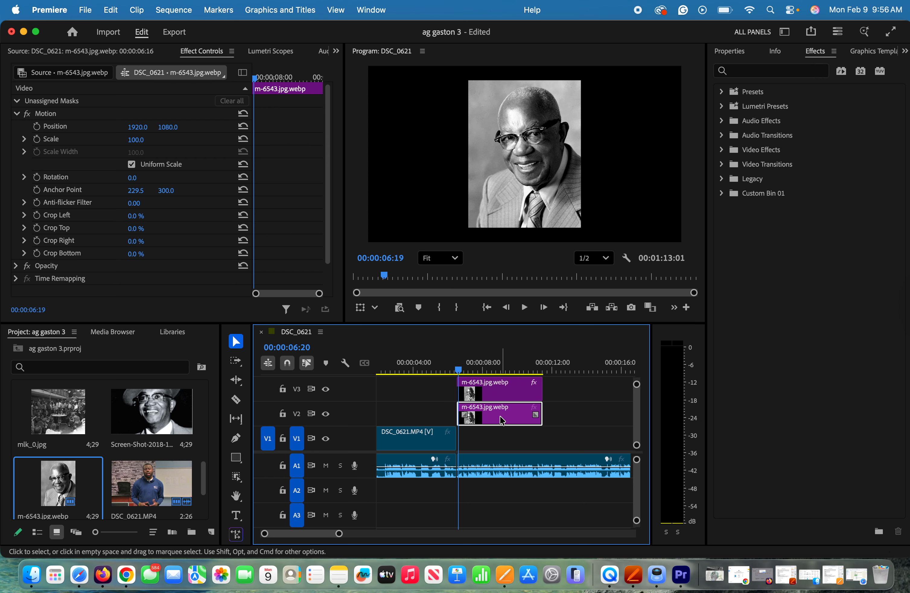
double_click(500, 416)
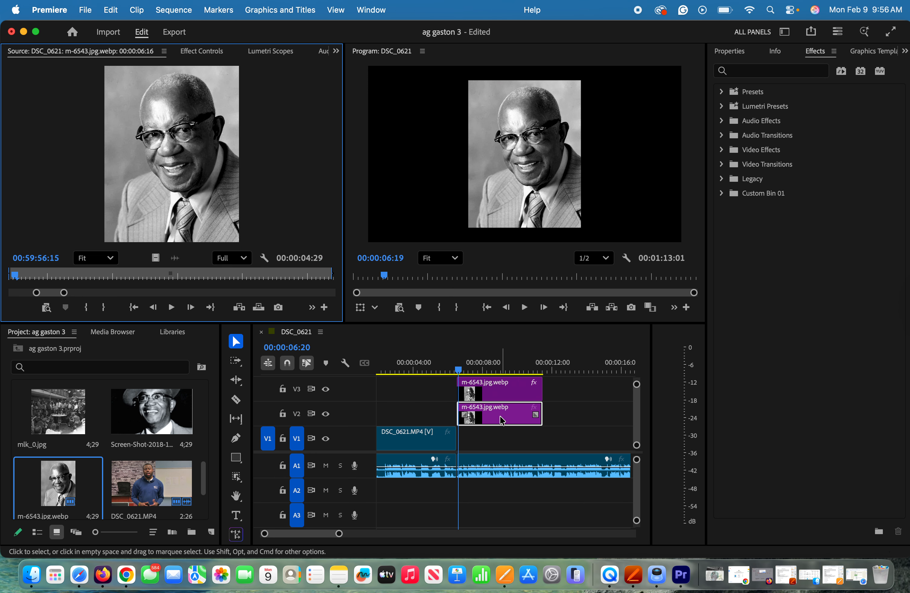
click(210, 53)
click(143, 139)
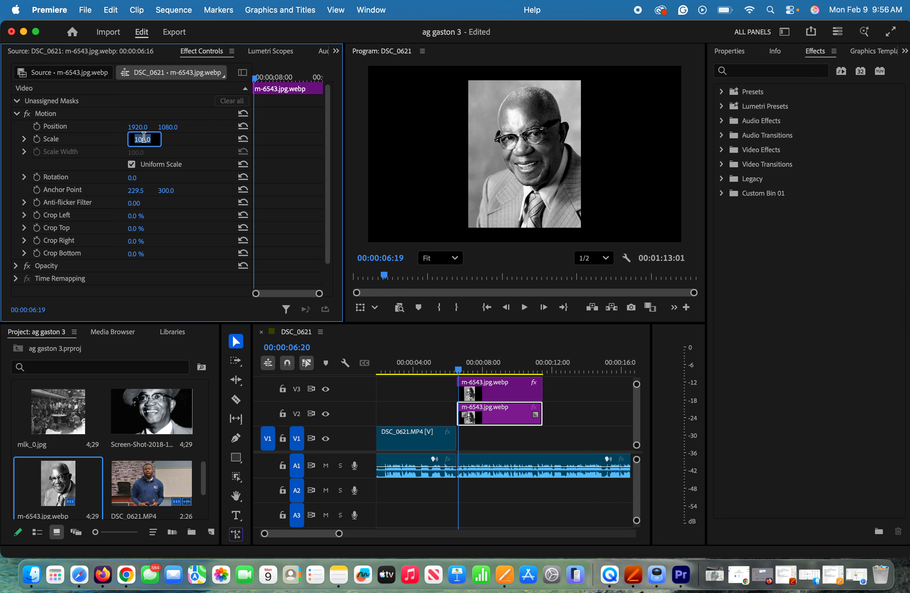
key(BackSpace)
text(700)
key(Return)
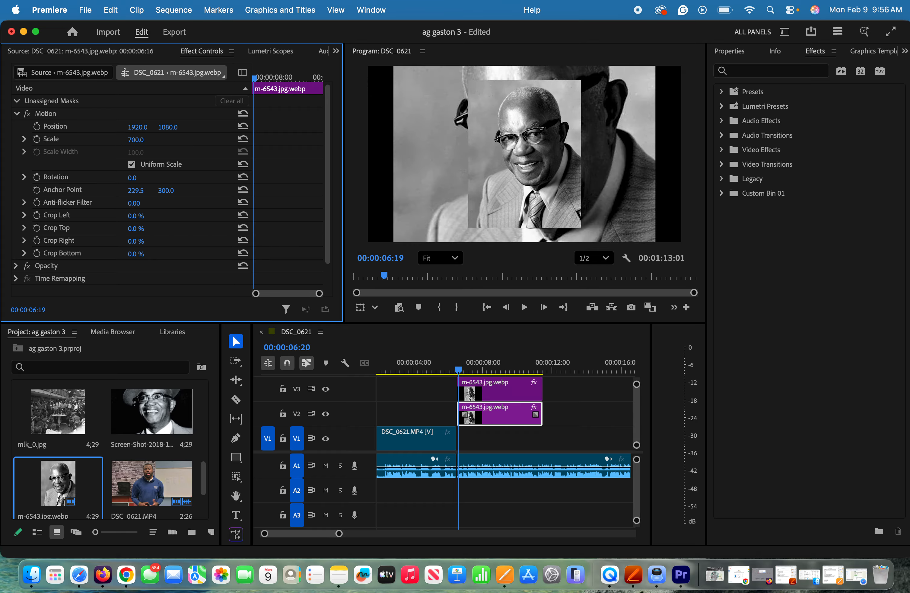
click(145, 139)
key(BackSpace)
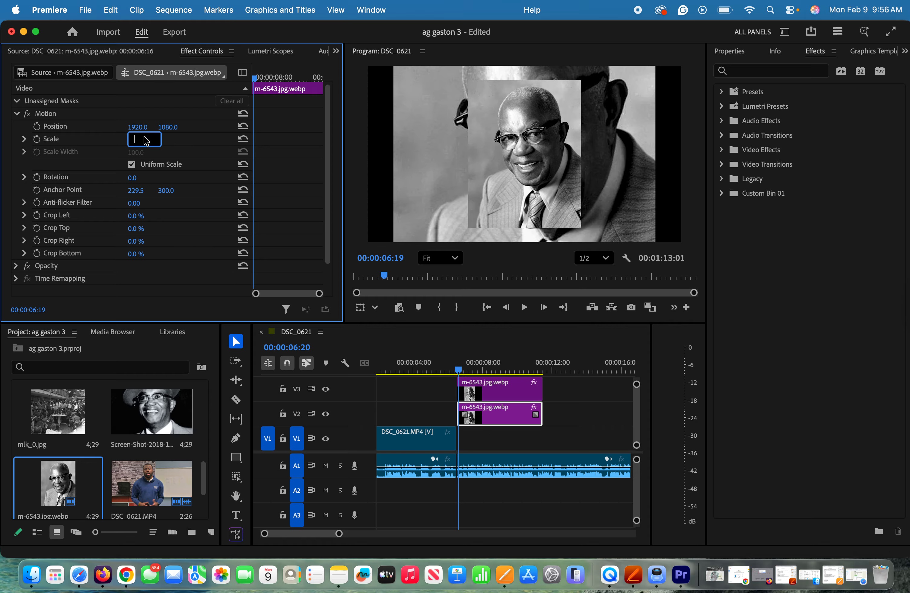
text(850)
key(Return)
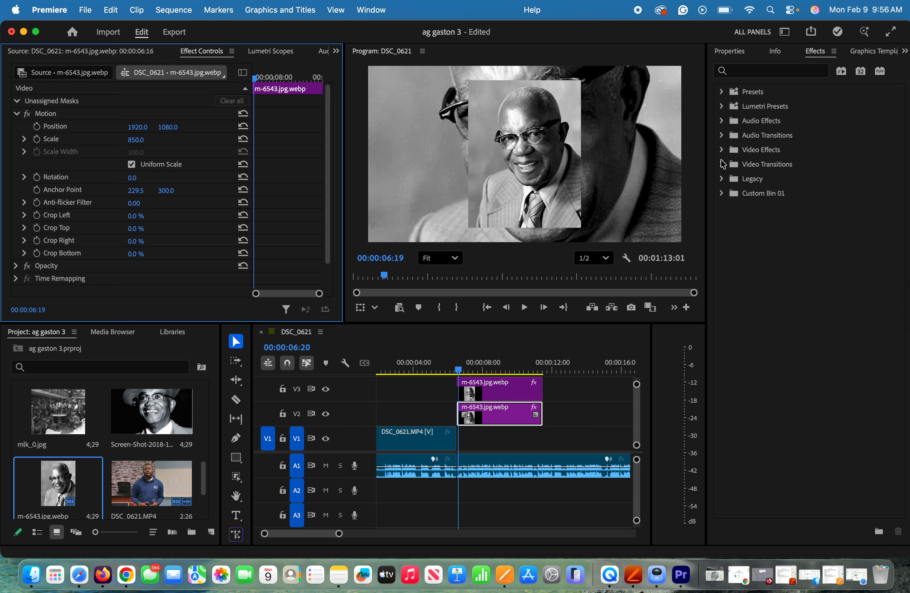
- Apply the Gaussian Blur video effect to the m-6543.jpg.webp copy on V2 and set the playhead to 00:00:06:18
click(722, 149)
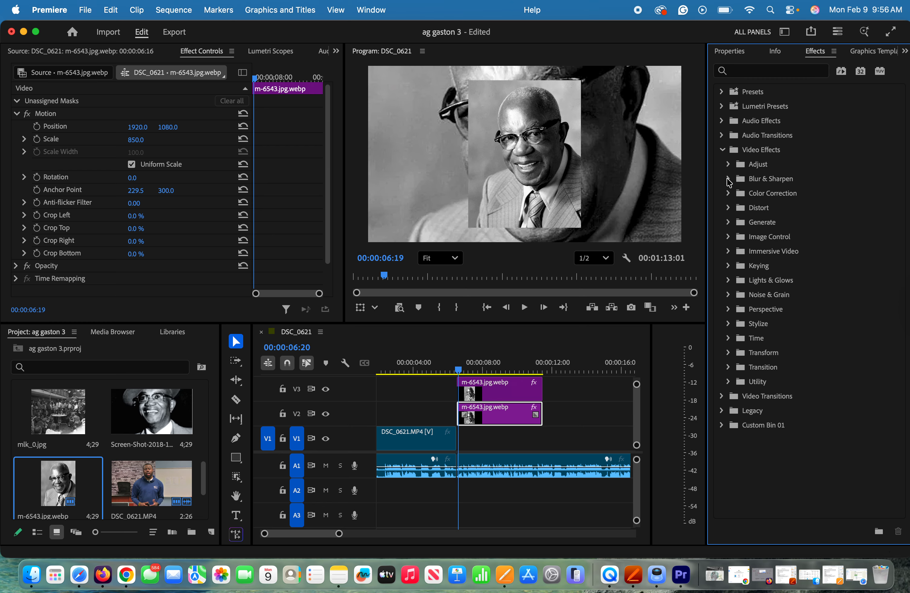
click(728, 179)
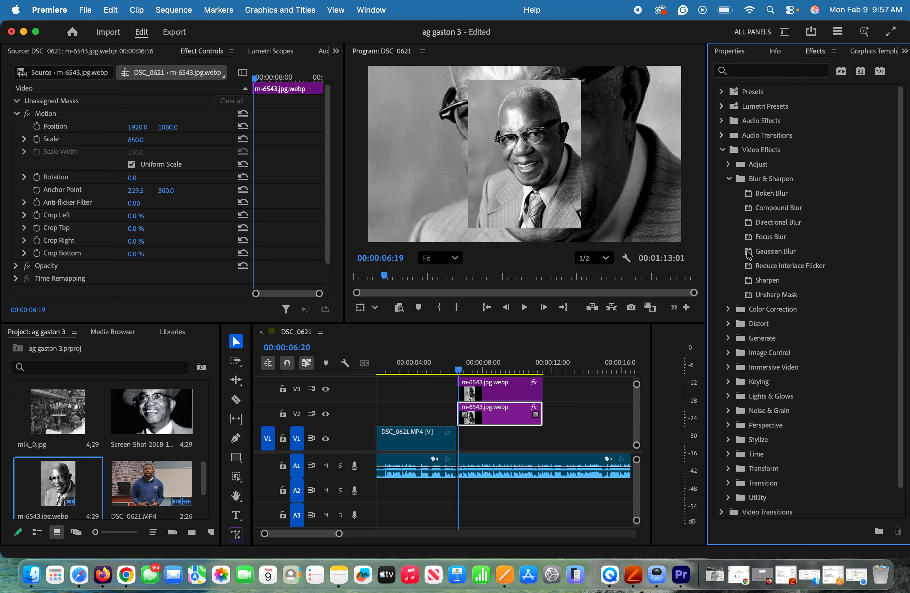
drag(749, 254, 536, 411)
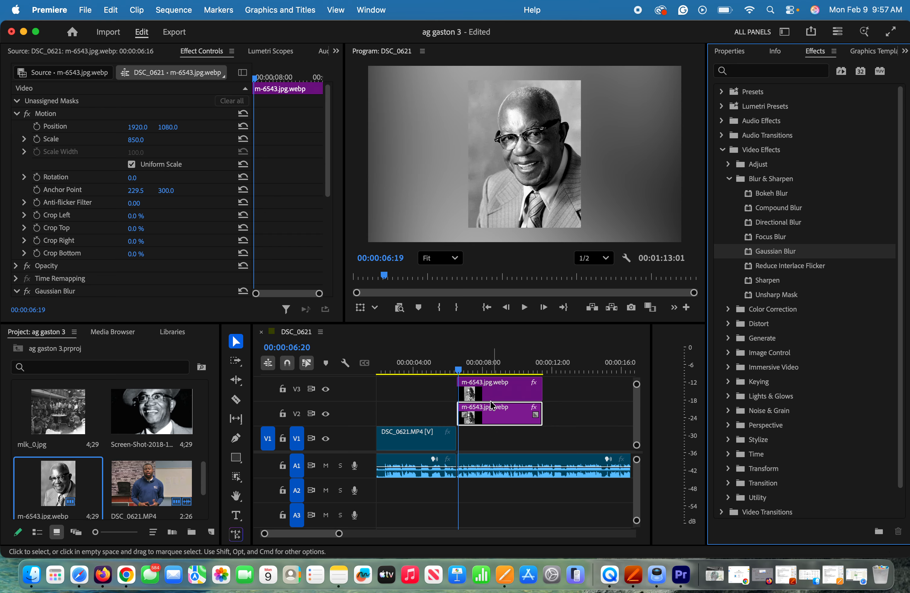
click(456, 369)
click(458, 370)
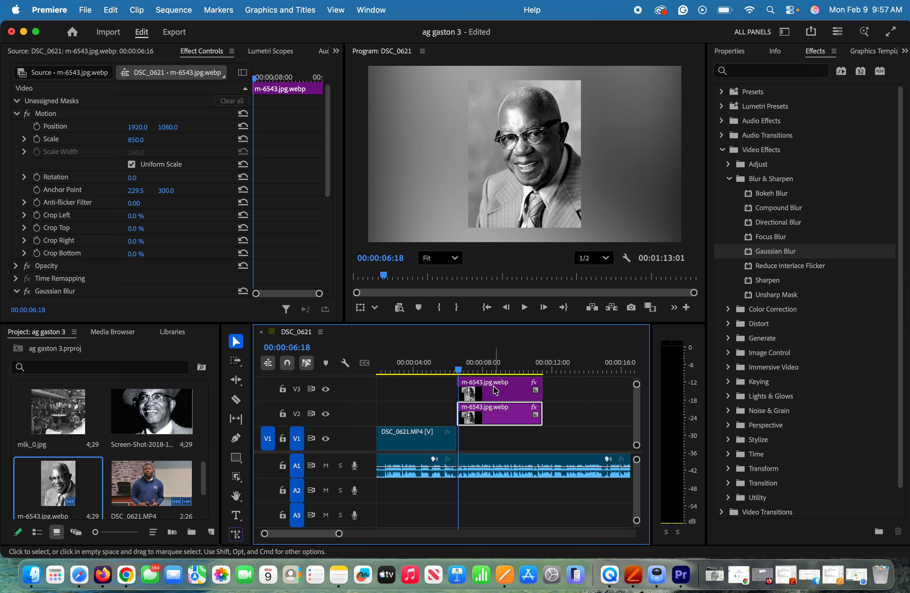
- Park the playhead at the start of the m-6543.jpg.webp clip on V3 and add a Scale keyframe of 301 there
click(458, 371)
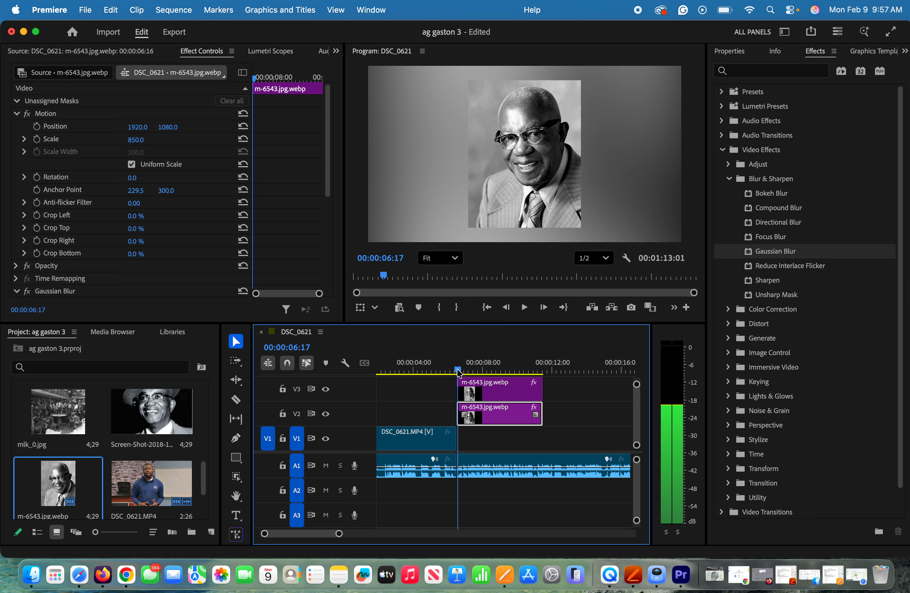
key(Left)
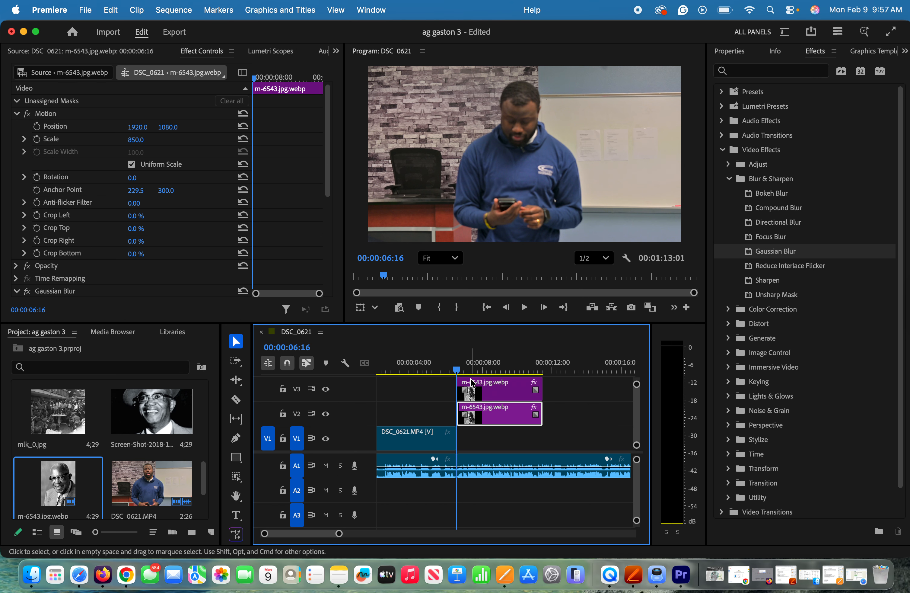
click(472, 383)
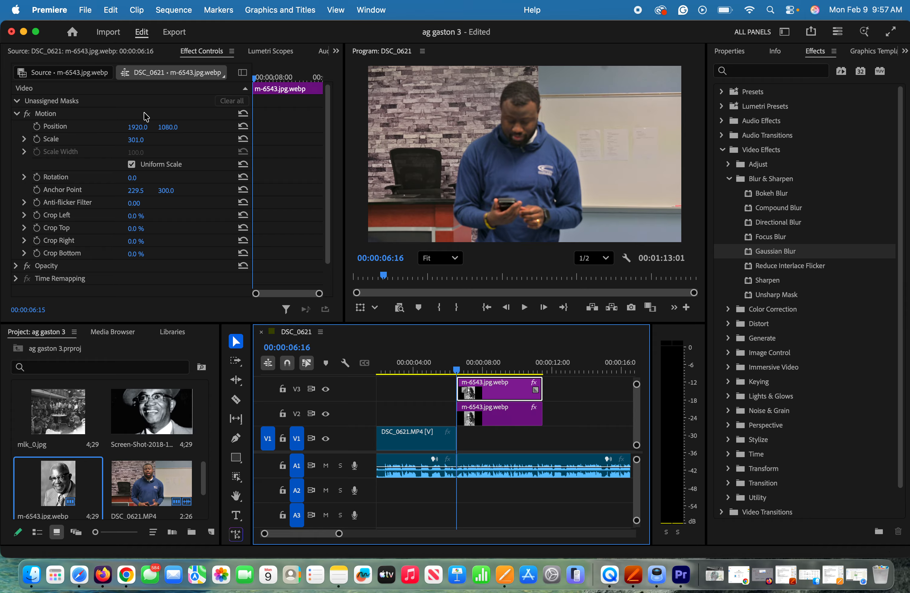
click(37, 139)
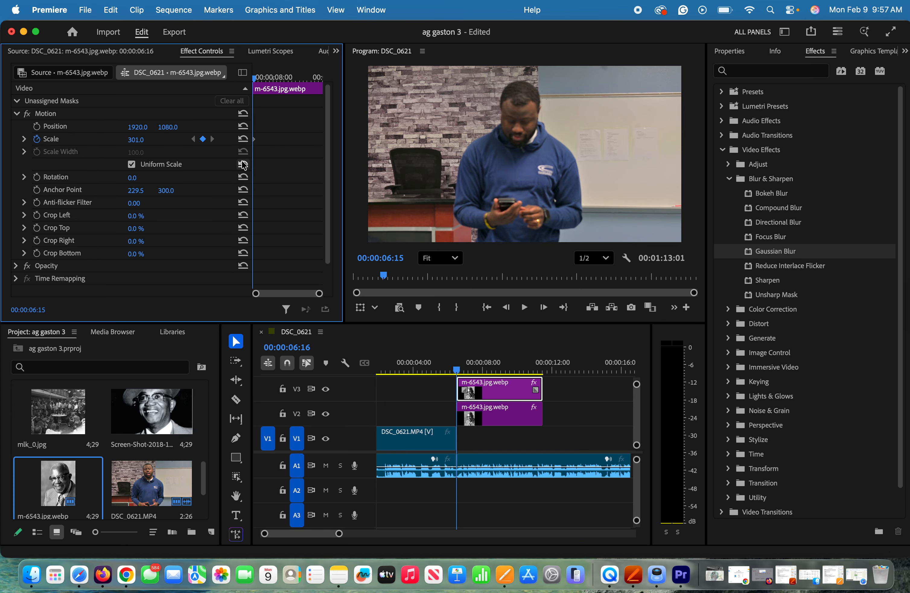
- Add a second Scale keyframe of 346 at 00:00:11:14 on the V3 m-6543.jpg.webp clip and play back the zoom
drag(257, 80, 328, 83)
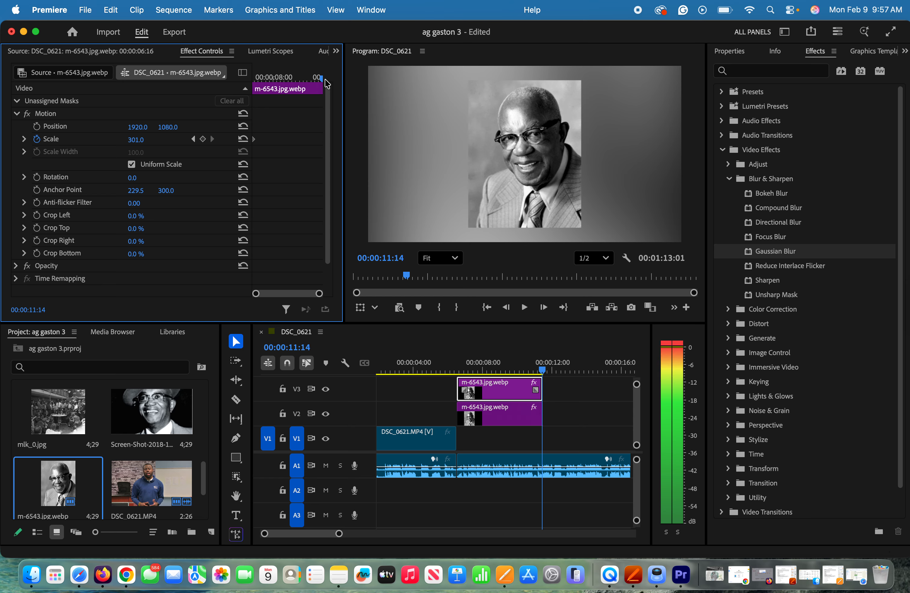
click(140, 140)
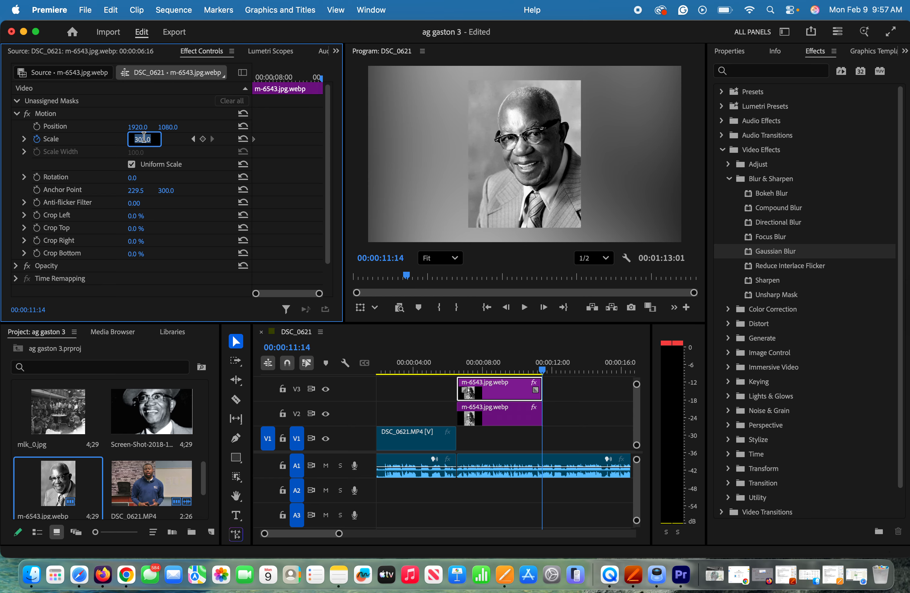
key(Up)
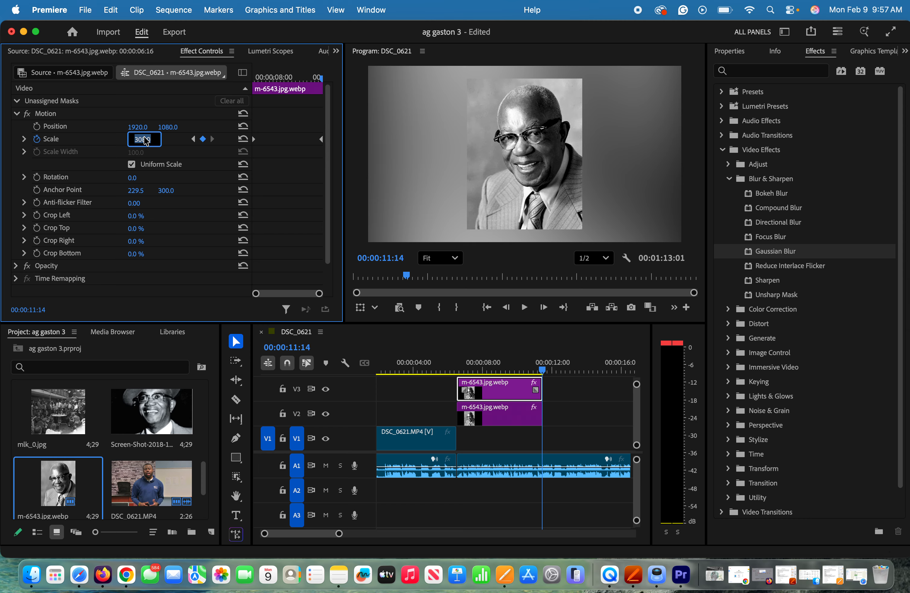
key(Up)
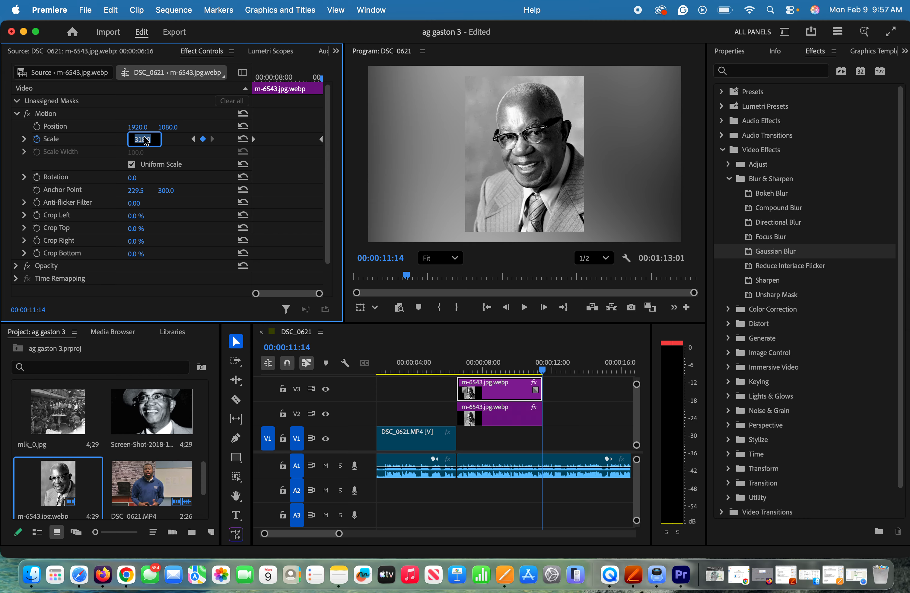
key(Up)
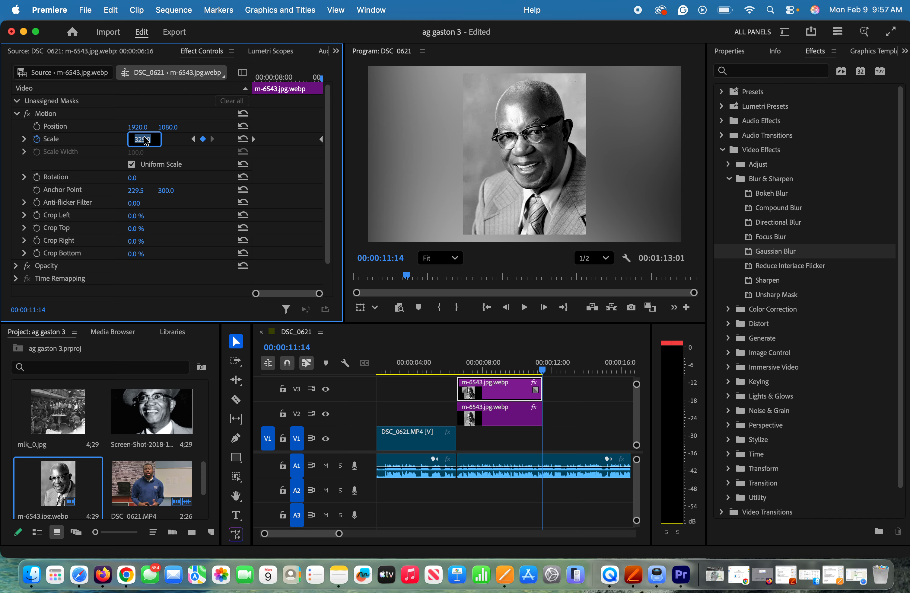
key(Up)
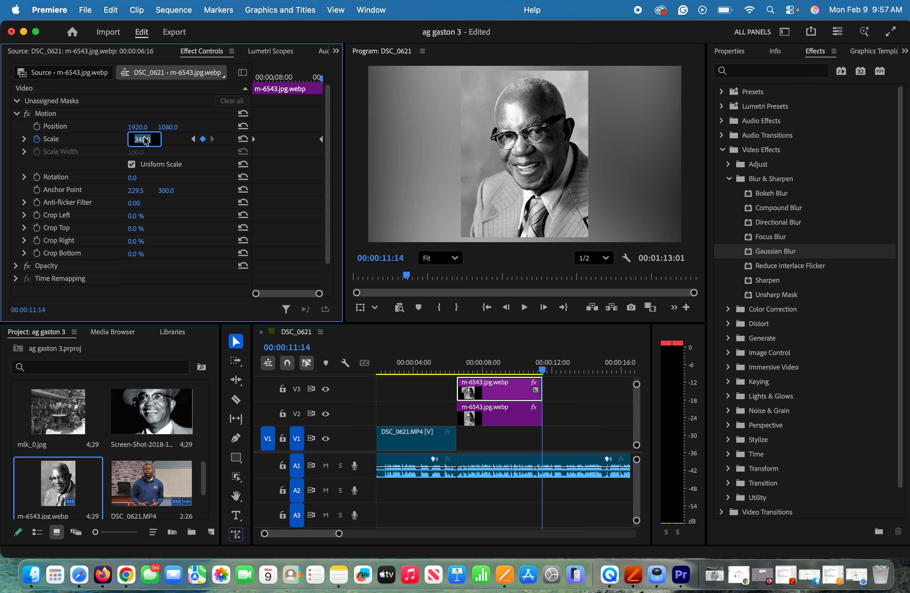
key(Up)
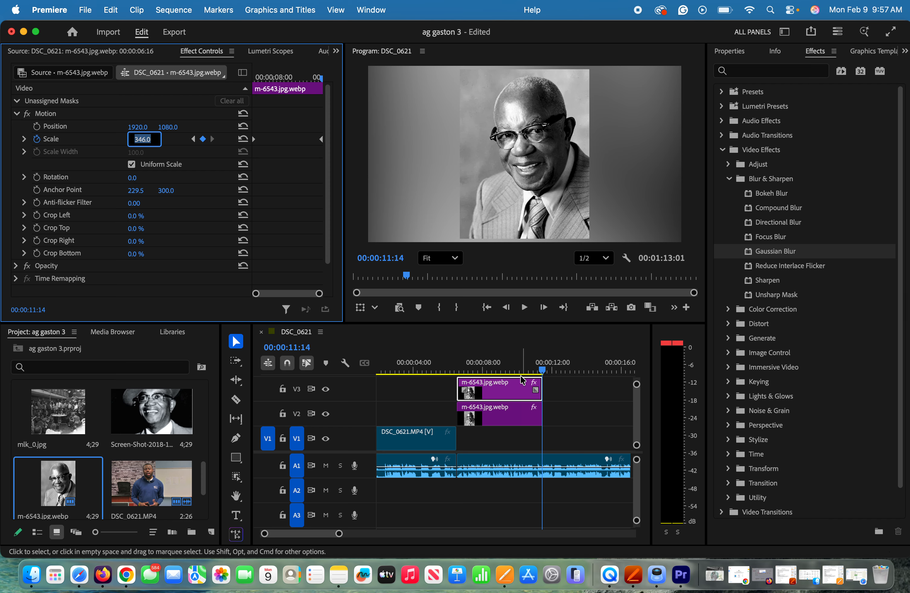
click(499, 388)
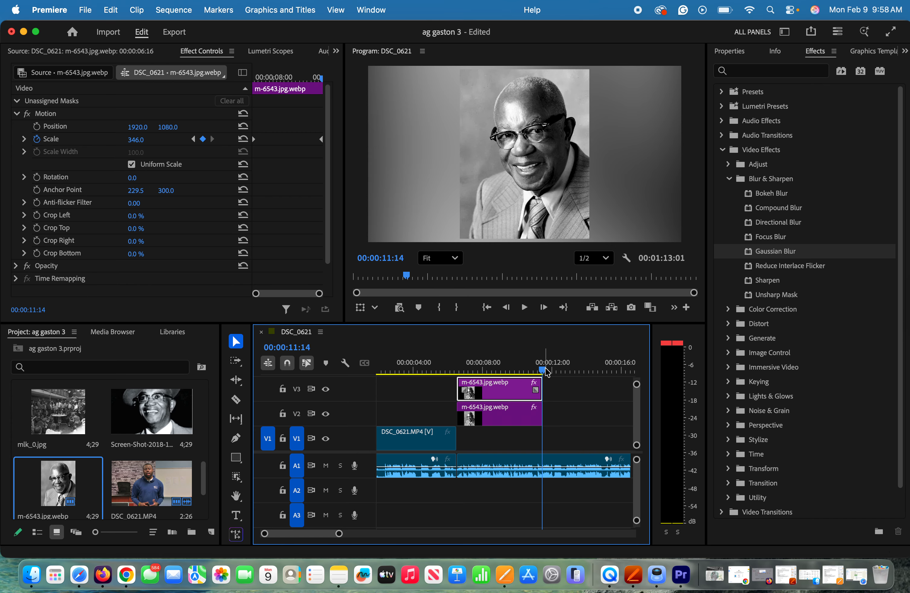
drag(547, 372, 455, 368)
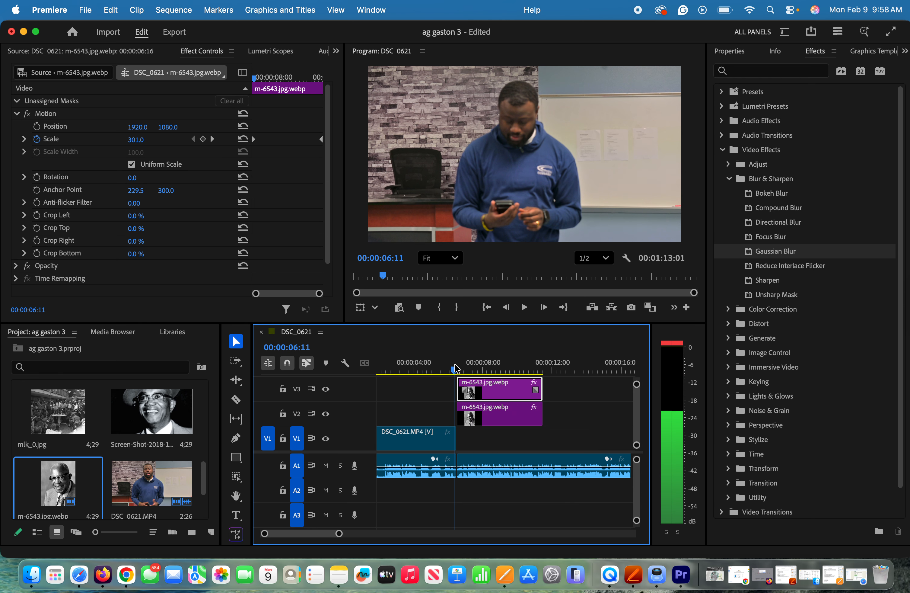
key(space)
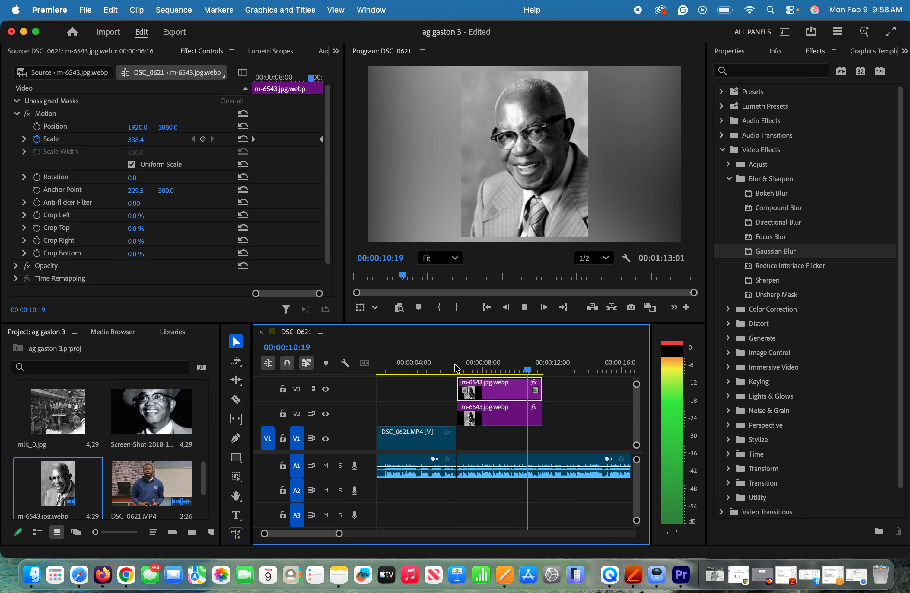
key(space)
- Extend both m-6543.jpg.webp clips on V3 and V2 to about 00:00:12:10 and review the playback past their end
drag(573, 372, 507, 379)
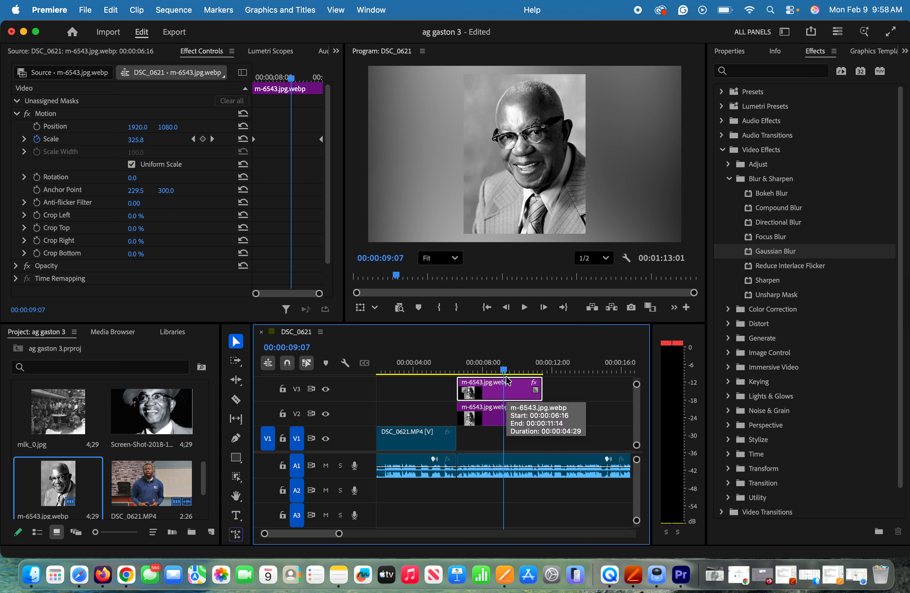
drag(541, 384, 550, 410)
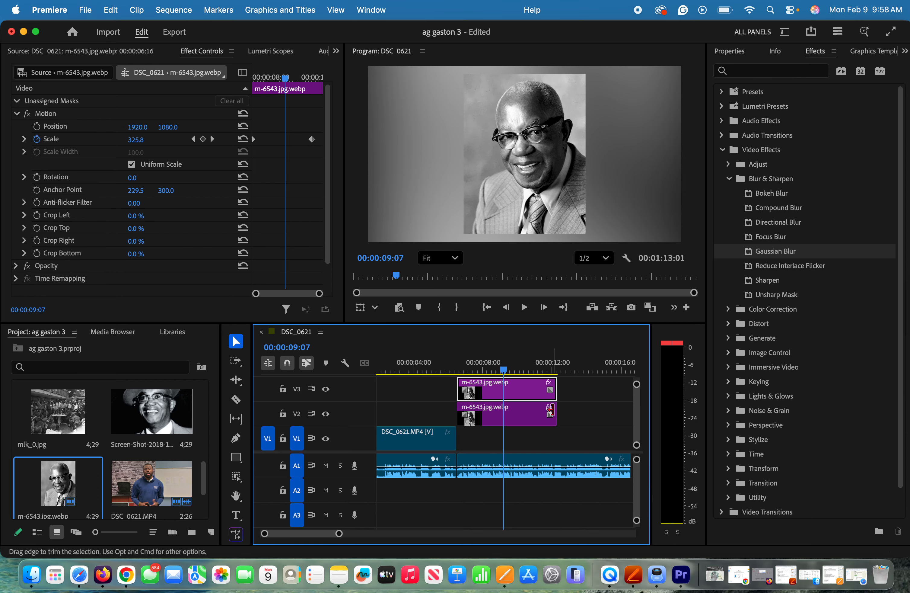
key(space)
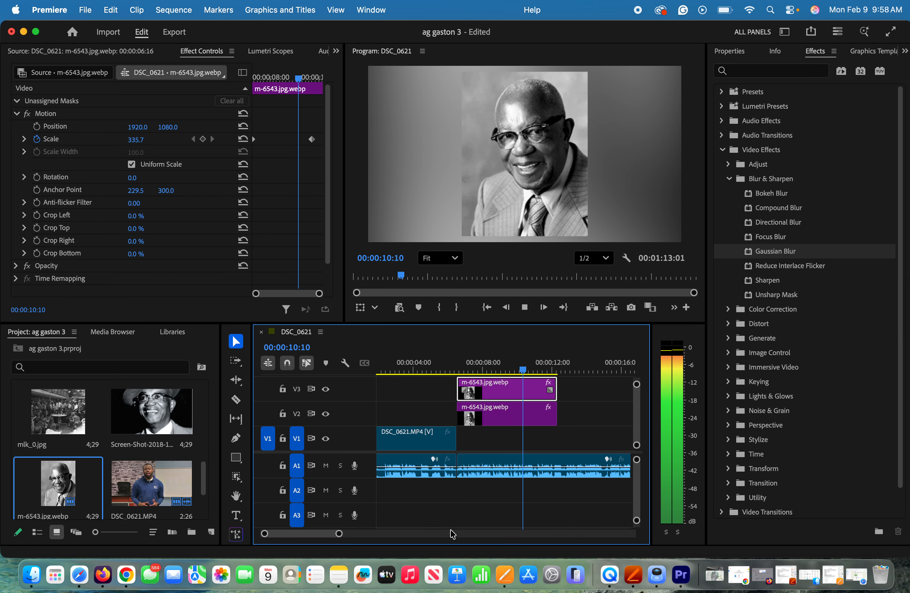
drag(338, 534, 361, 537)
key(space)
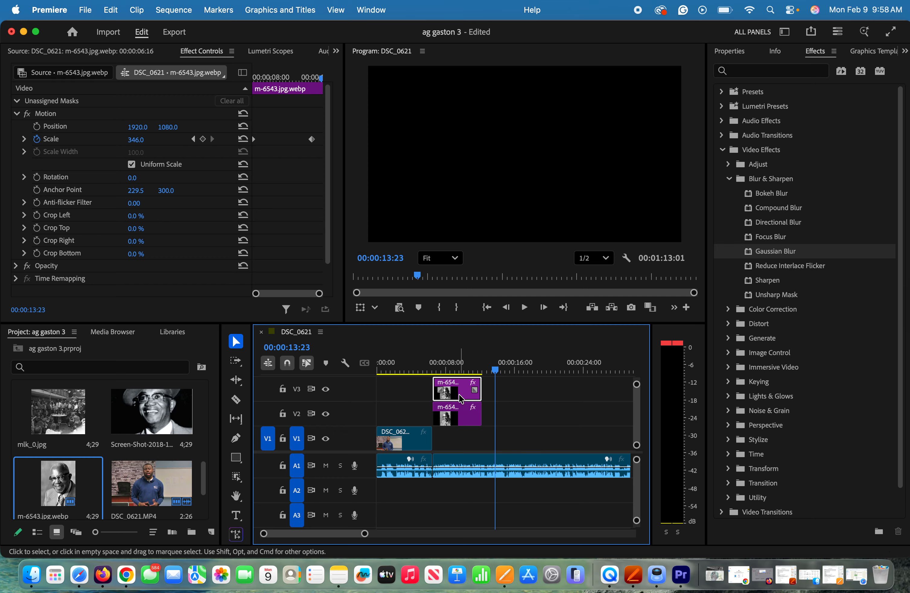
drag(498, 371, 445, 371)
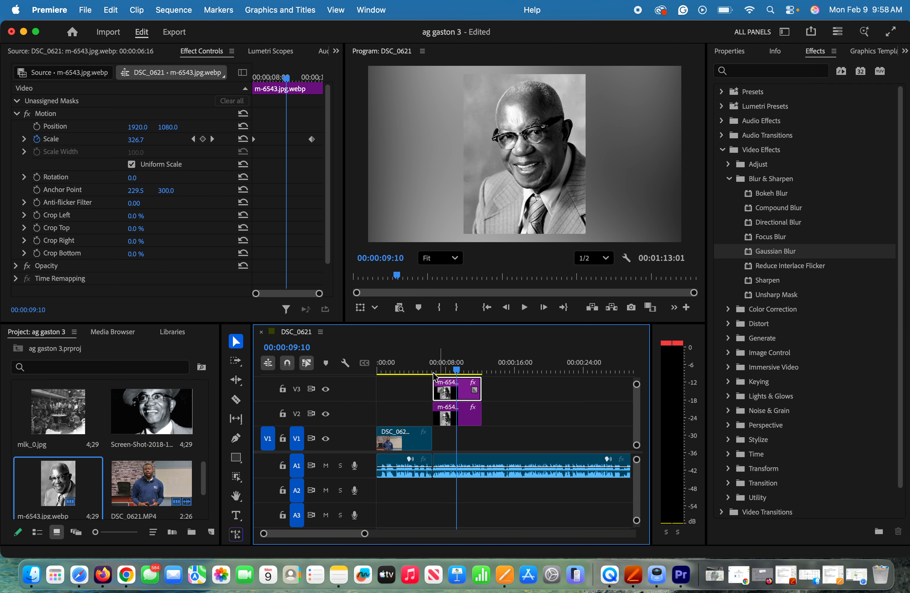
- Place Screen-Shot-2018-10-29-at-8.22.25-PM.png on V3 directly after the m-6543.jpg.webp clip and display its effect settings
drag(164, 413, 506, 370)
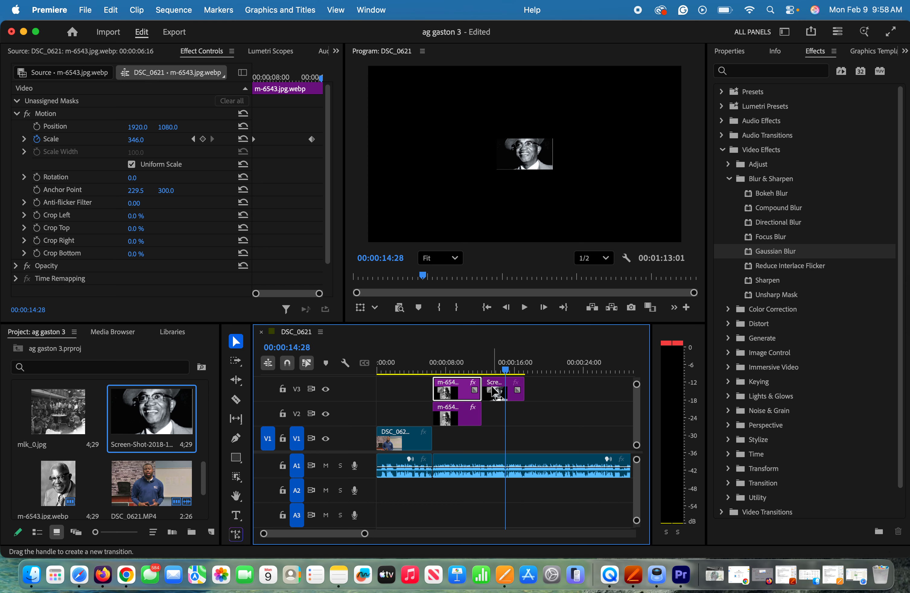
double_click(495, 393)
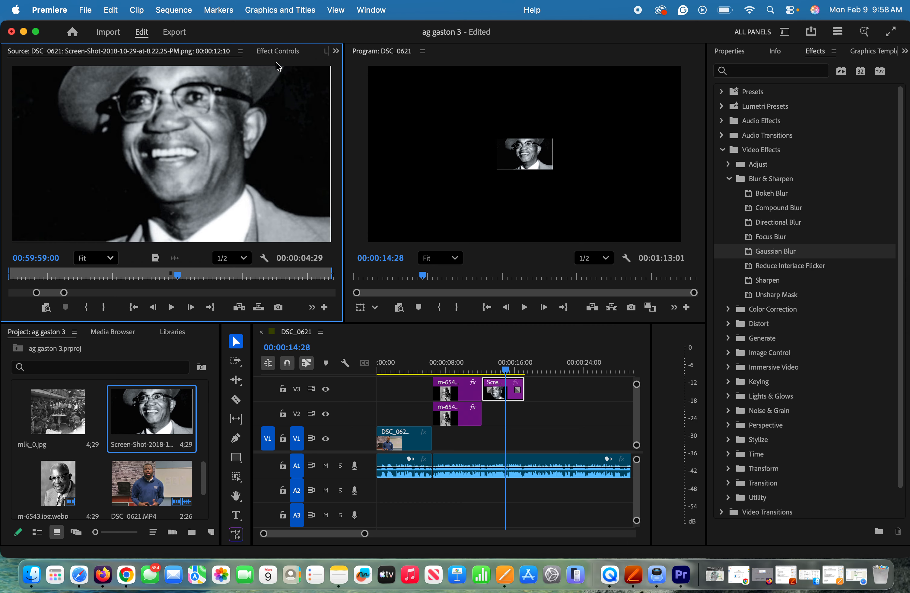
click(276, 52)
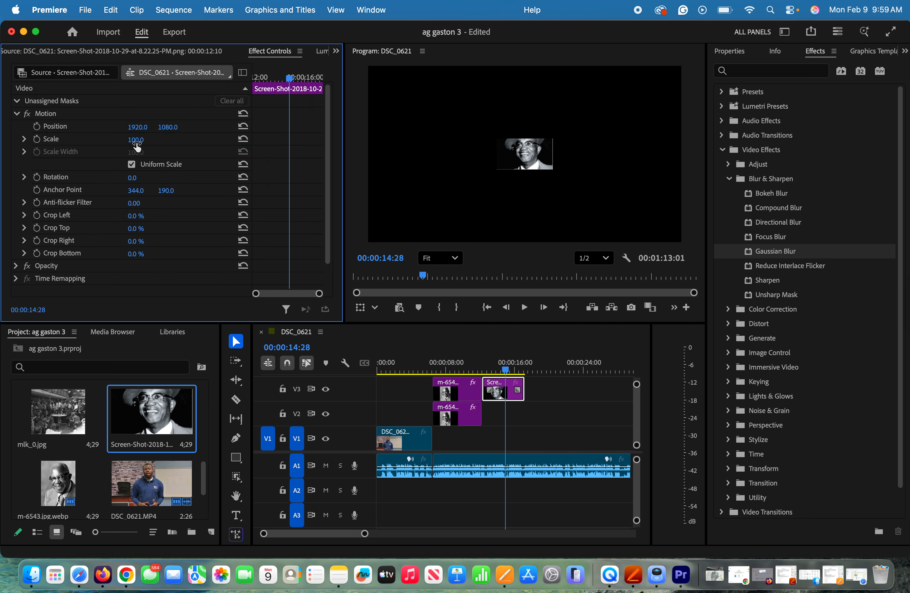
- Enlarge the Screen-Shot-2018-10-29 image on V3 in the frame by setting its Scale to 500
click(143, 138)
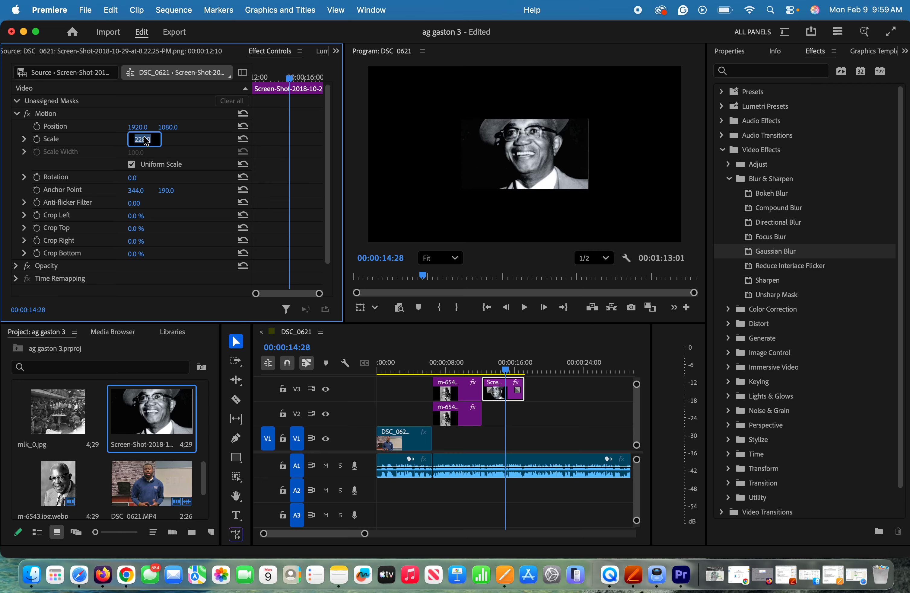
key(Up)
key(Up)
key(Up)
key(Up)
key(Up)
key(Up)
key(Up)
key(Up)
key(Up)
key(Up)
key(Up)
key(Up)
key(Up)
key(Up)
key(Up)
key(Up)
key(Up)
key(Up)
key(Up)
key(Up)
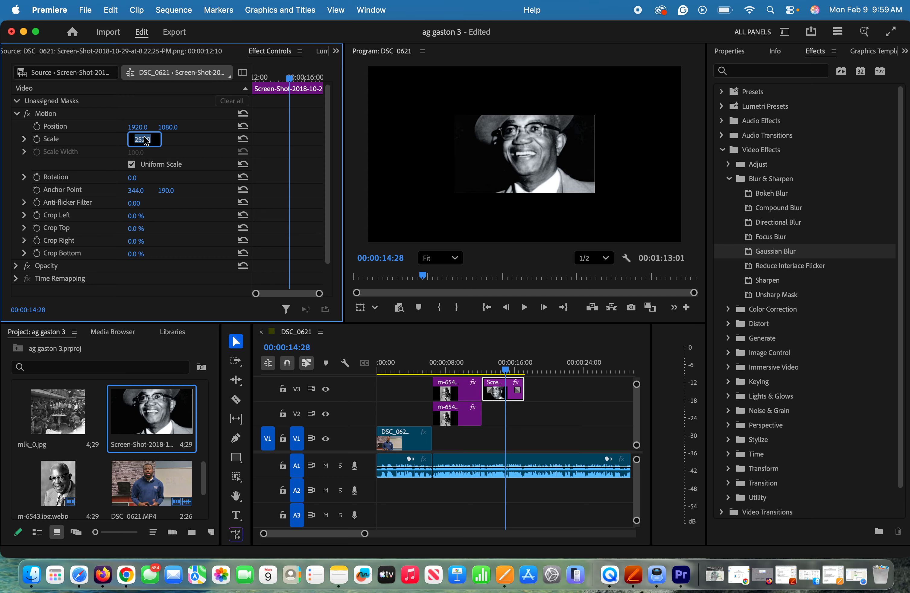
key(Up)
key(Up)
key(Up)
key(Up)
key(Up)
key(Up)
key(Up)
key(Up)
key(Up)
key(Up)
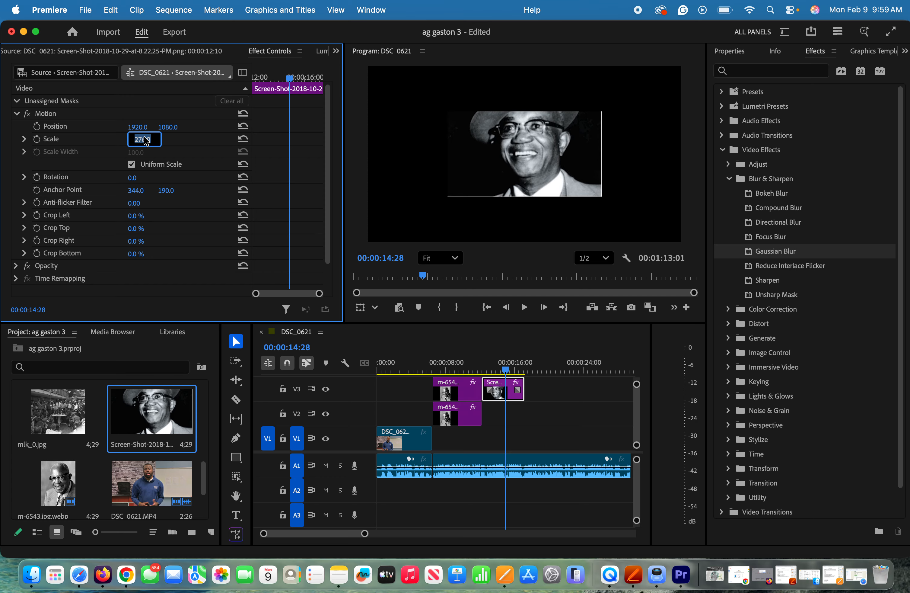
key(Up)
key(Up)
key(Up)
key(Up)
key(Up)
key(Up)
key(Up)
key(Up)
key(Up)
key(Up)
key(Up)
key(Up)
key(Up)
key(Up)
key(Up)
key(Up)
key(Up)
key(Up)
key(Up)
key(Up)
key(Up)
key(Up)
key(Up)
key(Up)
key(Up)
key(Up)
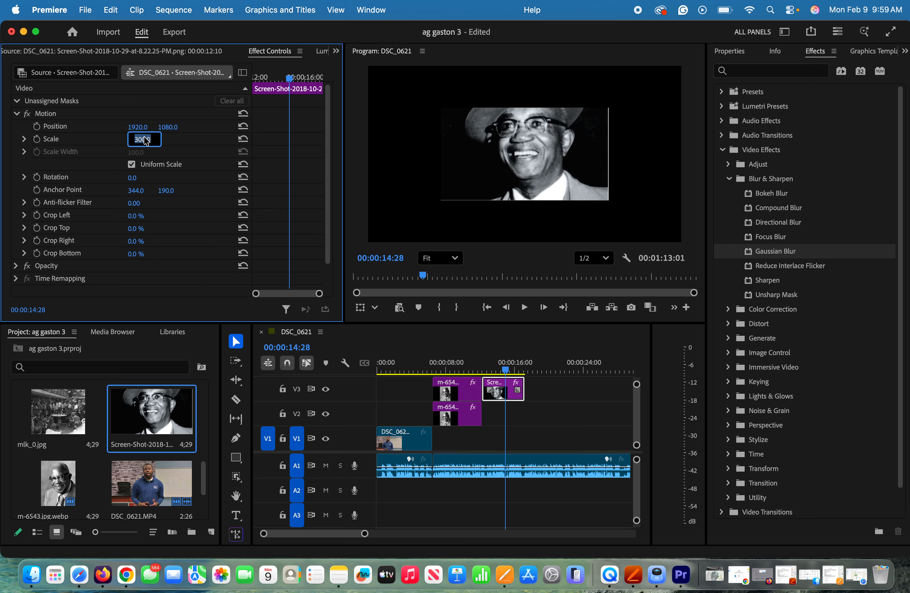
key(Up)
key(Up)
key(Up)
key(Up)
key(Up)
key(Up)
key(Up)
key(Up)
key(Up)
key(Up)
key(Up)
key(Up)
key(Up)
key(Up)
key(Up)
key(Up)
key(Up)
key(Up)
key(Up)
key(Up)
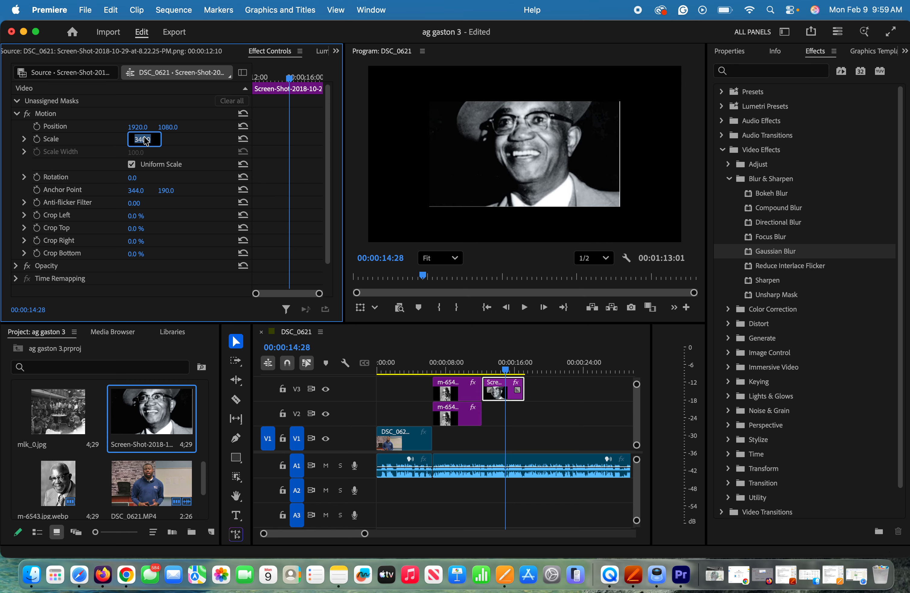
key(BackSpace)
key(Return)
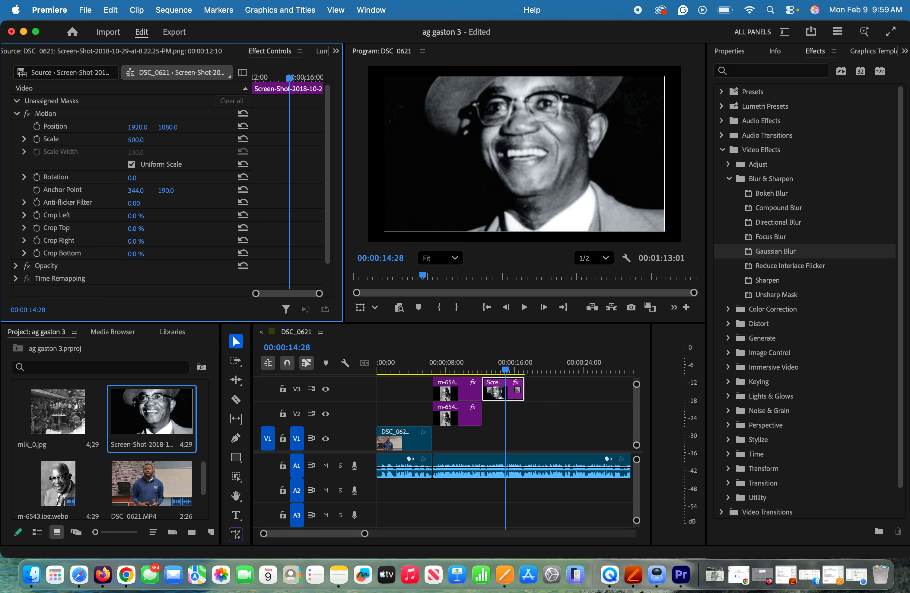
- Place a second copy of the Screen-Shot-2018-10-29 image directly beneath on V2 and apply the Gaussian Blur effect to it
drag(148, 410, 486, 418)
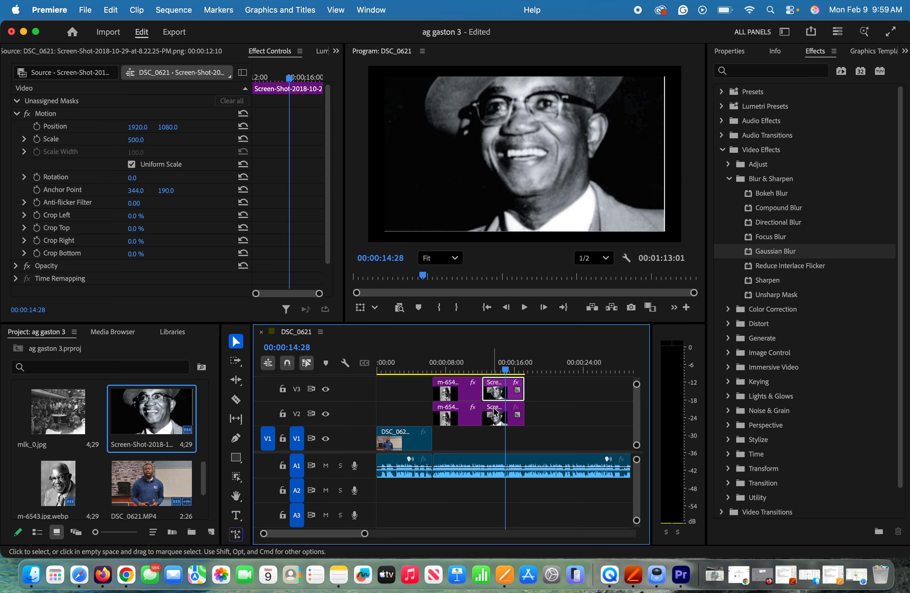
double_click(496, 415)
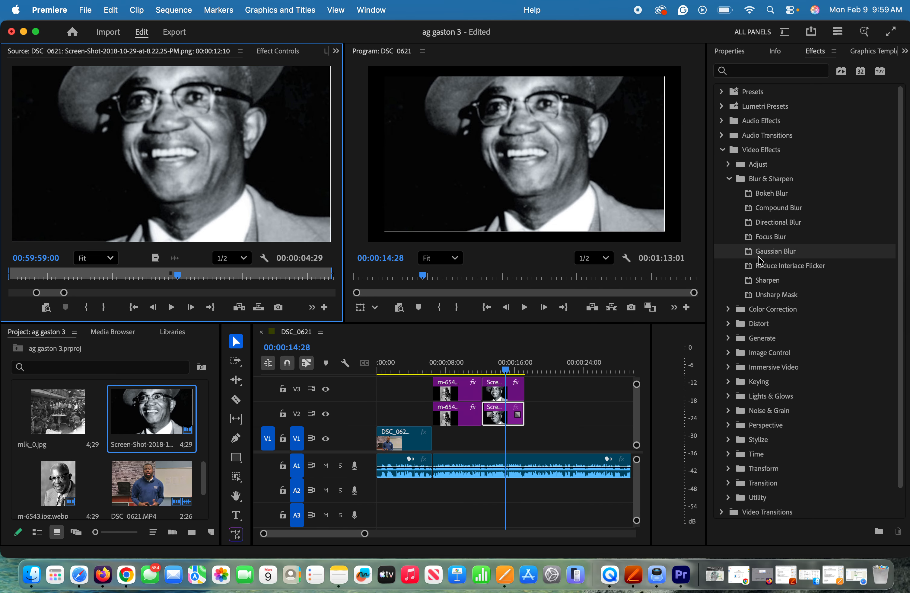
drag(751, 253, 514, 408)
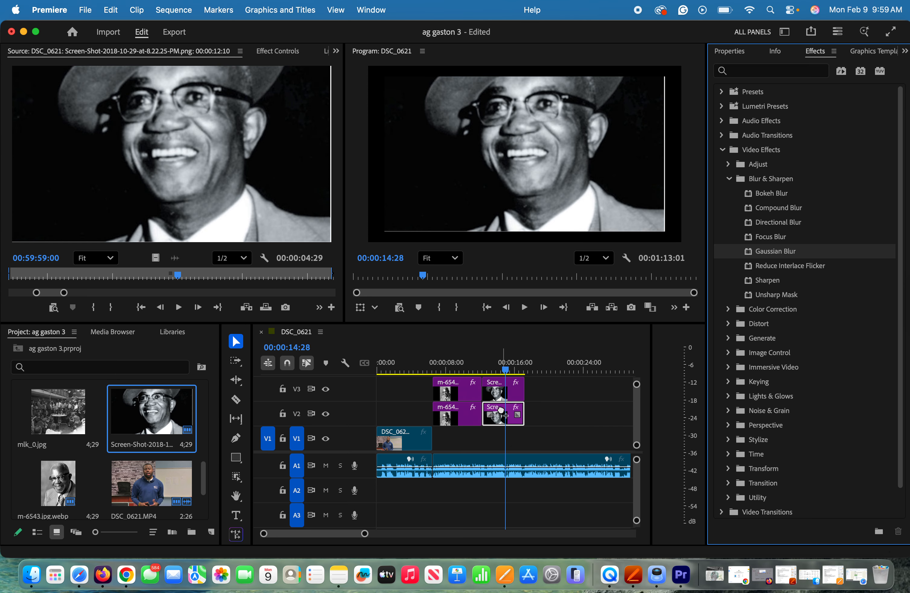
- Set the Scale of the Screen-Shot-2018-10-29 copy on V2 to 700 and park the playhead at 00:00:12:12
click(272, 54)
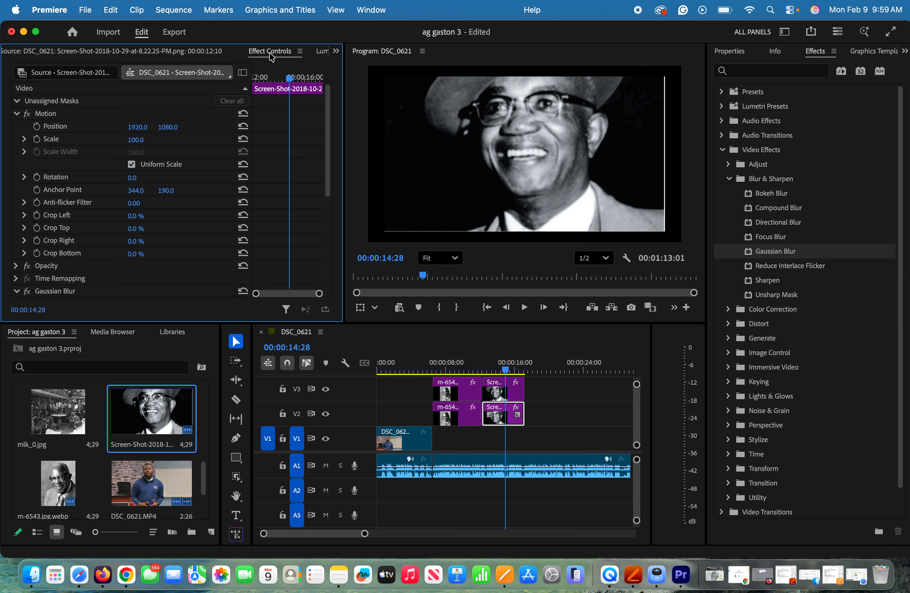
click(144, 139)
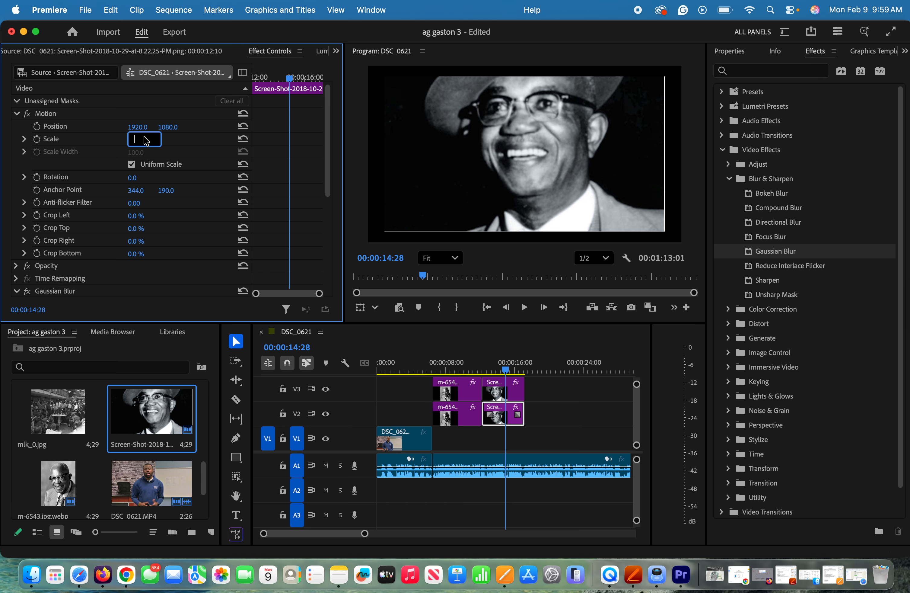
key(Return)
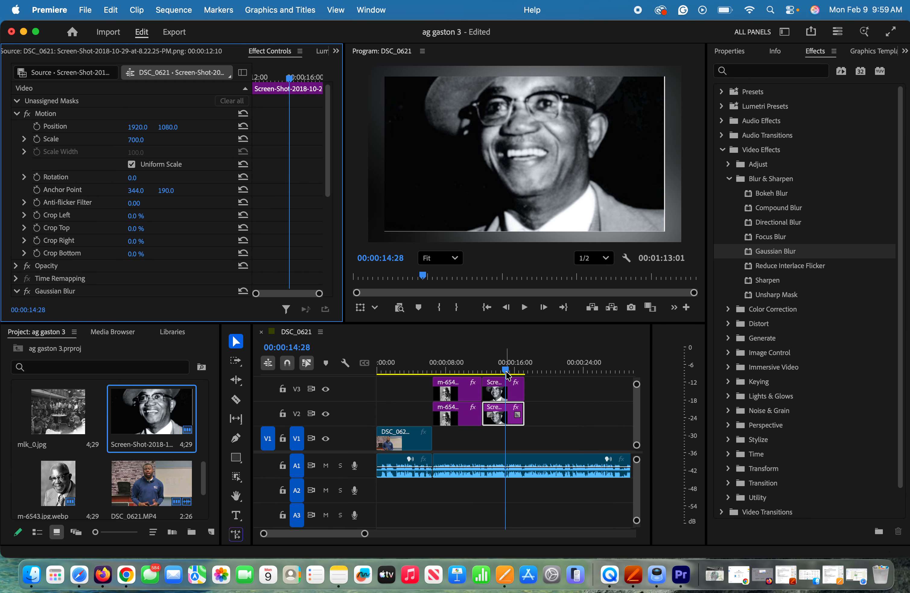
drag(508, 375, 486, 374)
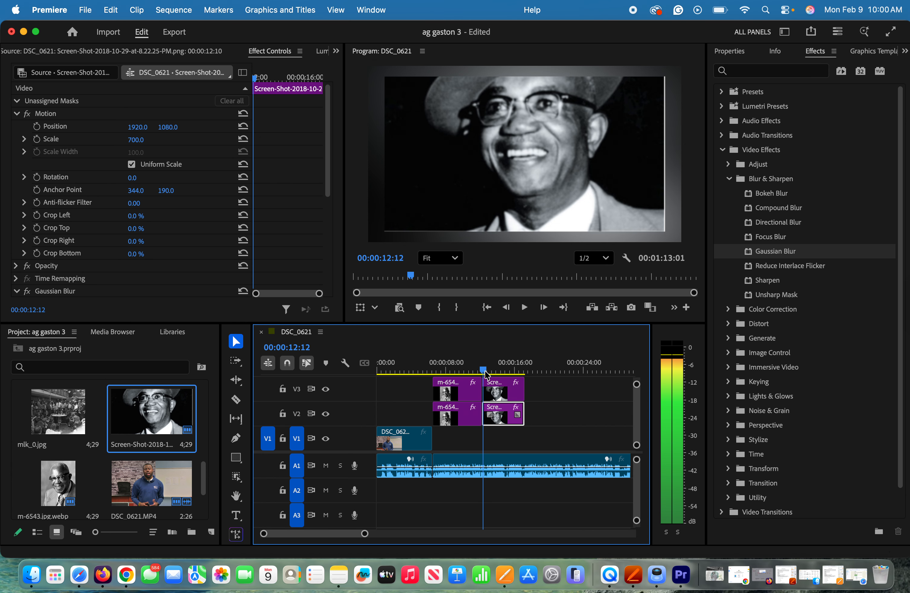
- Keyframe the Scale of the Screen-Shot-2018-10-29 clip on V3 from 500 at 00:00:12:12 to 521 at 00:00:17:07
click(494, 390)
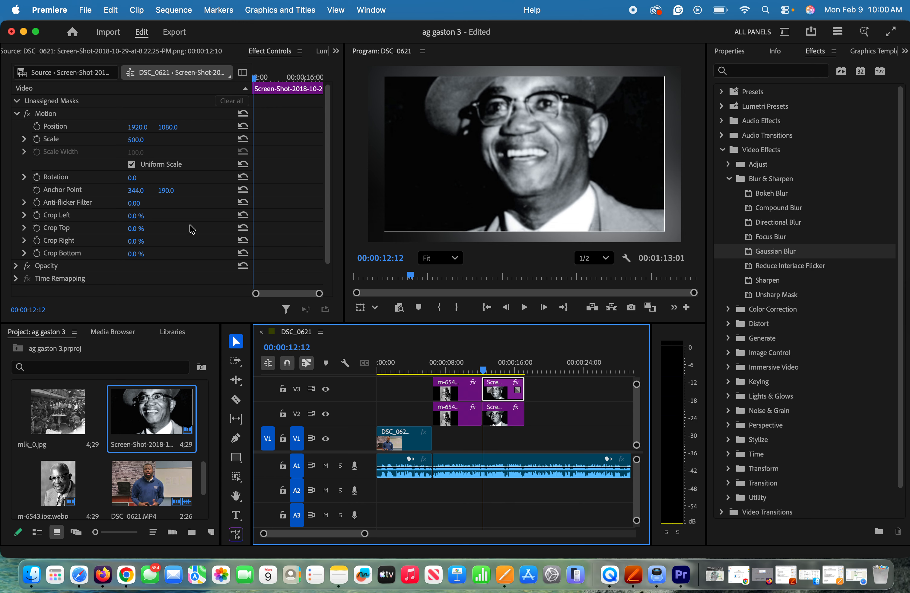
click(37, 139)
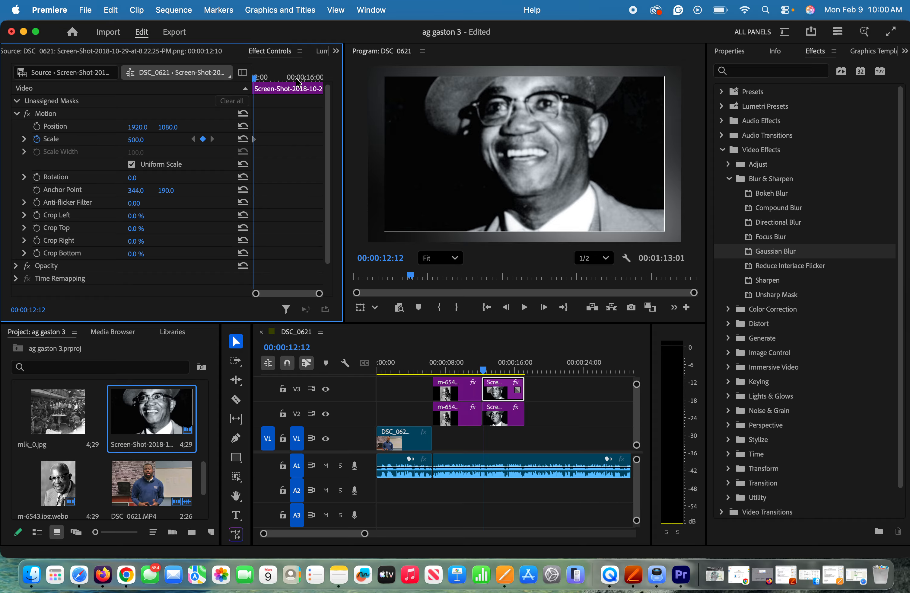
drag(260, 79, 327, 96)
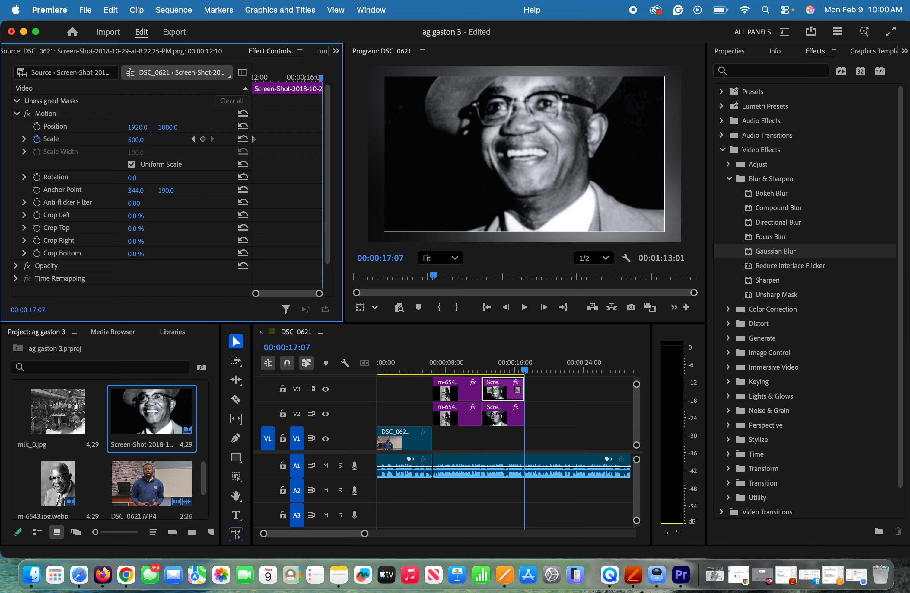
click(146, 140)
key(Up)
key(Up)
key(Up)
key(Up)
key(Up)
key(Up)
key(Up)
key(Up)
key(Up)
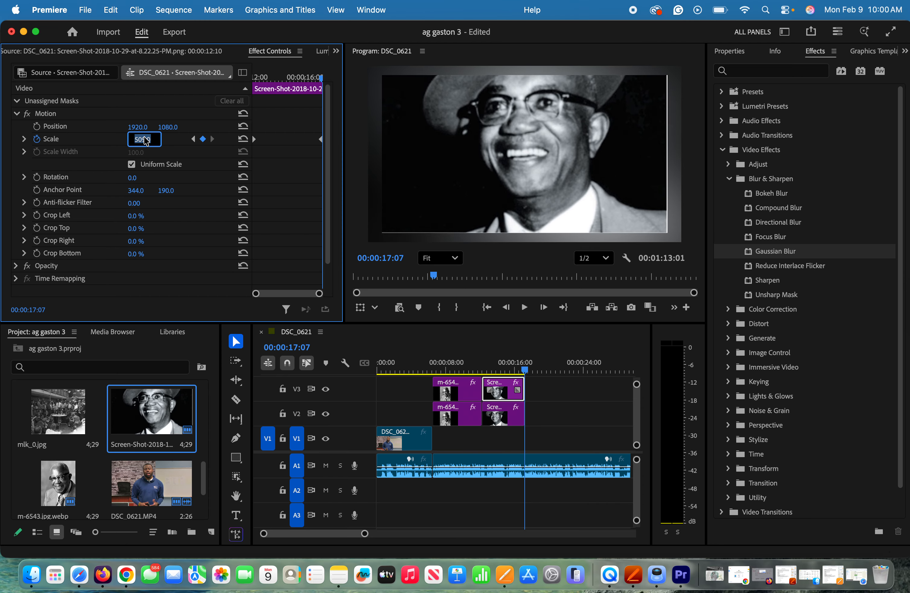
key(Up)
key(Up)
key(Up)
key(Up)
key(Up)
key(Up)
key(Up)
key(Up)
key(Up)
key(Up)
key(Up)
key(Up)
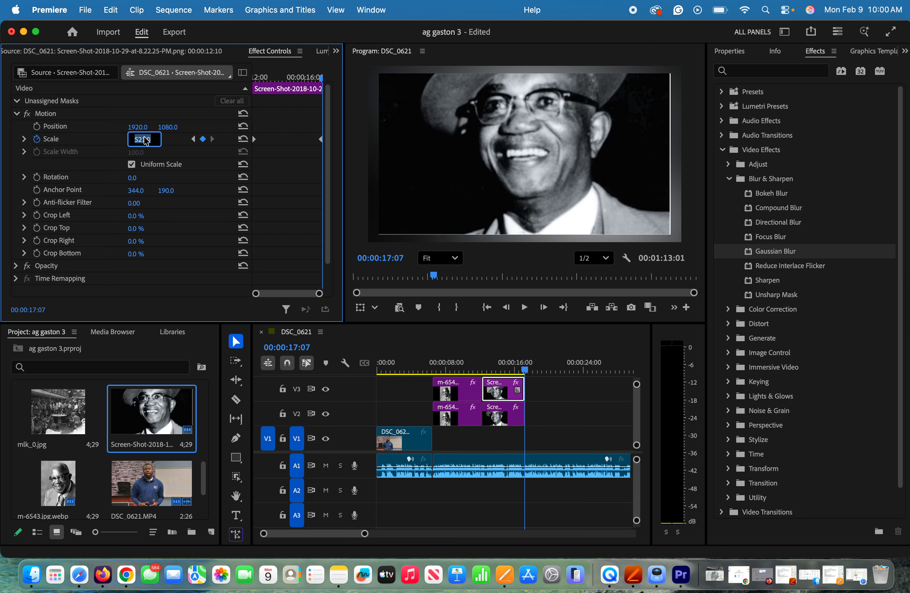
click(519, 392)
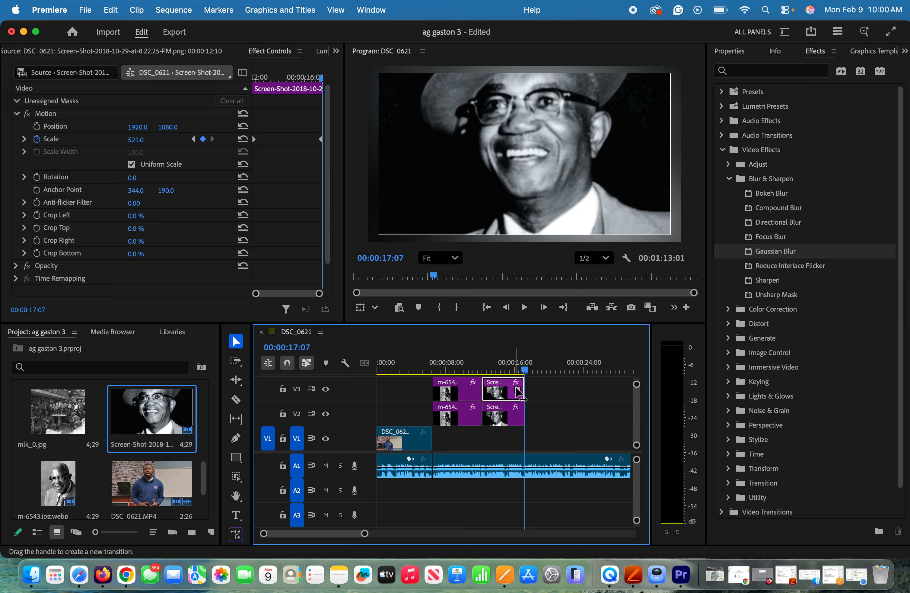
- Play past the Screen-Shot-2018-10-29 clips and extend both copies on V2 and V3 to end at 00:00:19:10
drag(527, 370, 513, 370)
key(space)
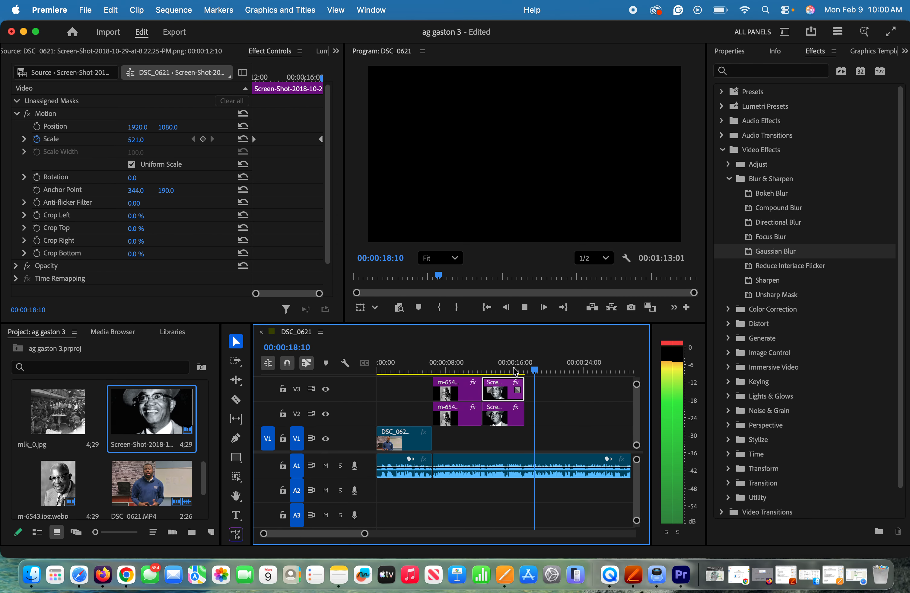
key(space)
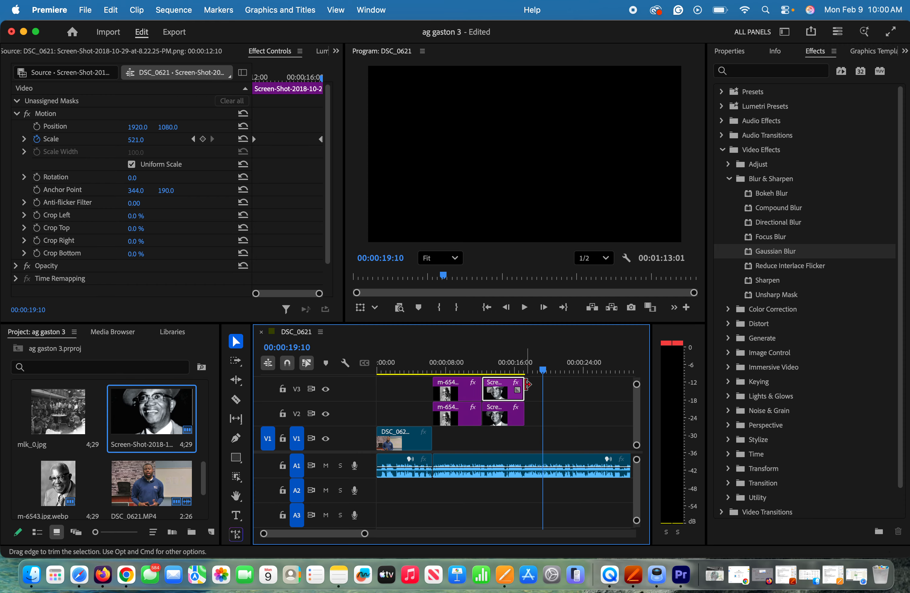
drag(522, 384, 541, 414)
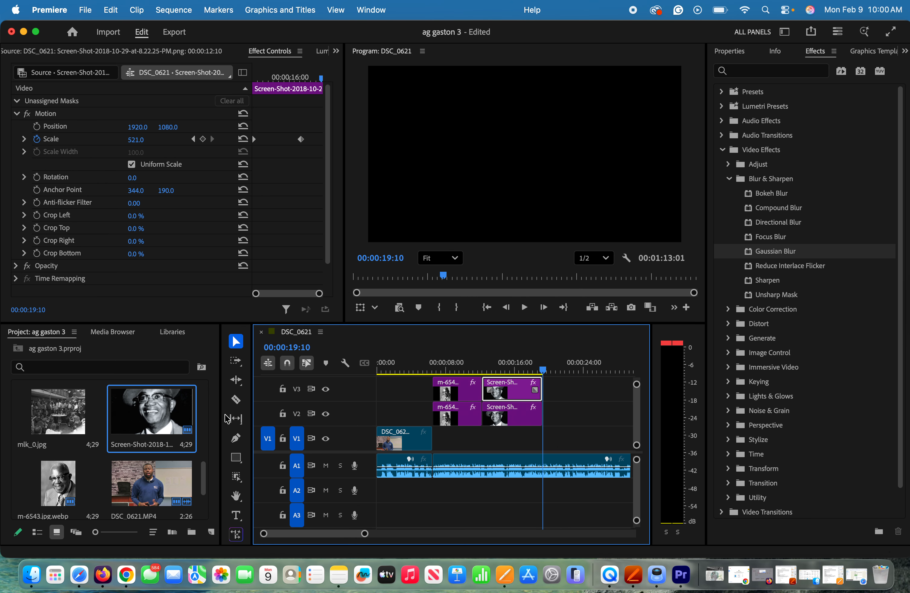
- Find the A.G. Gaston_ The Black Titan.mp4 video among the project media and open it as the source clip
scroll(202, 462, up, 5)
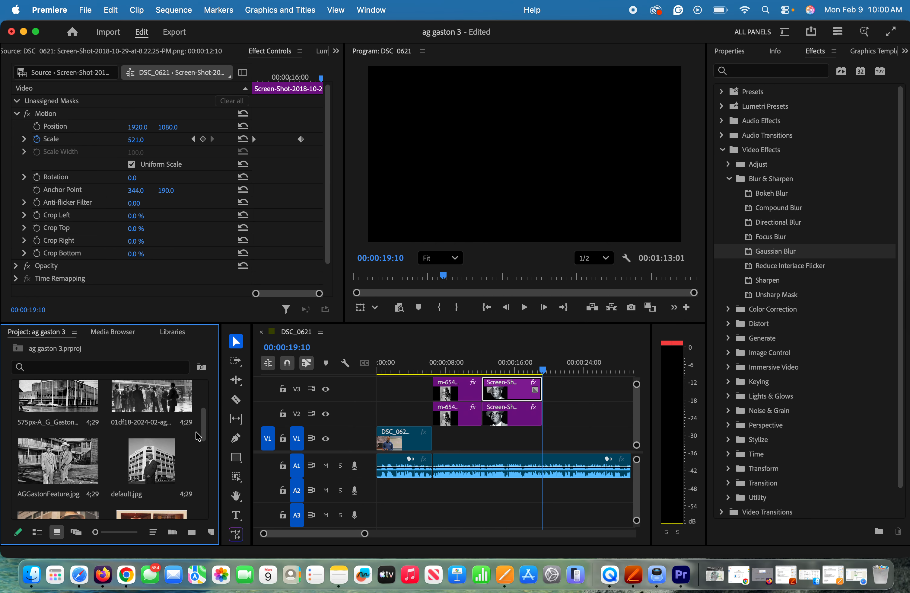
scroll(197, 436, up, 3)
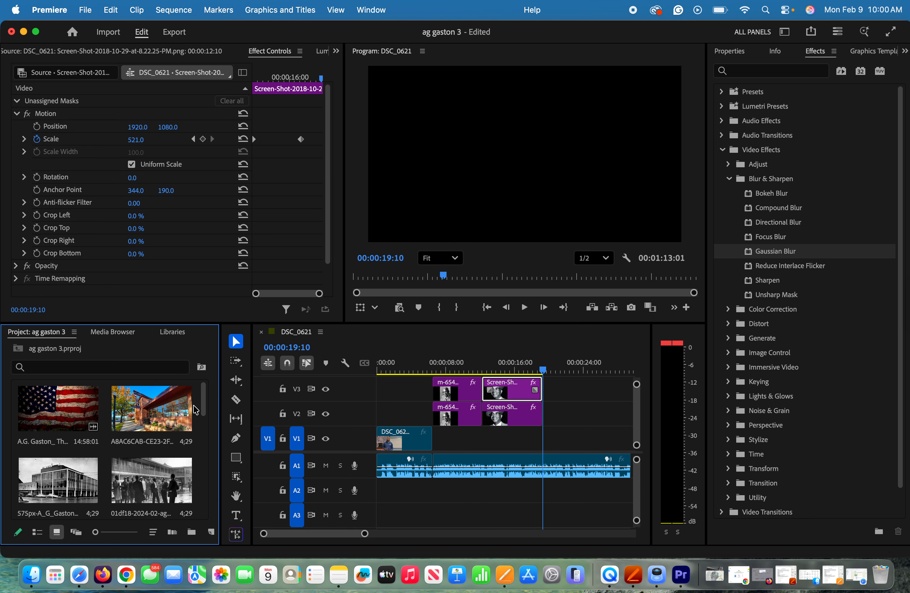
double_click(80, 408)
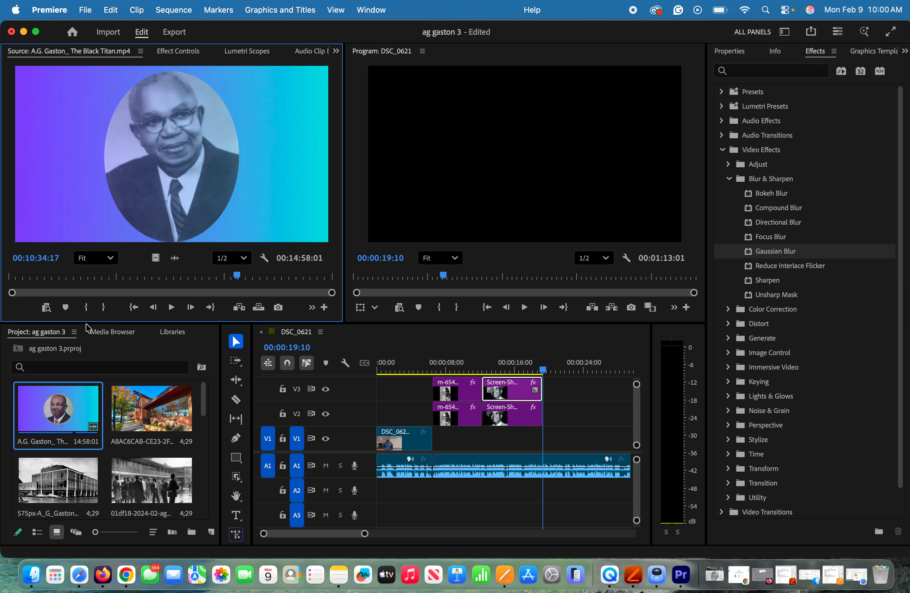
- Review the early part of the Black Titan source up to about 00:01:37 for usable A.G. Gaston footage
drag(41, 283, 24, 284)
key(space)
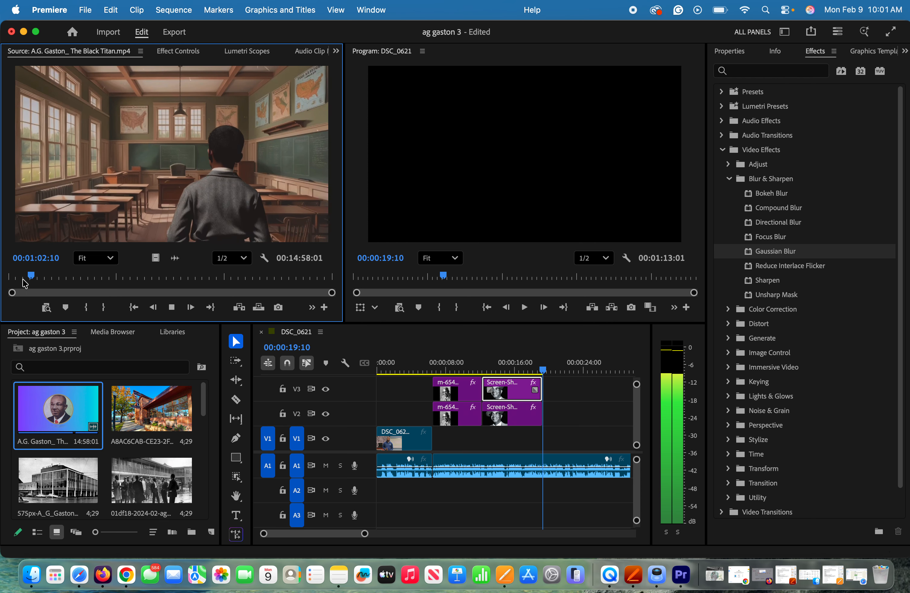
click(34, 278)
drag(34, 277, 33, 278)
key(space)
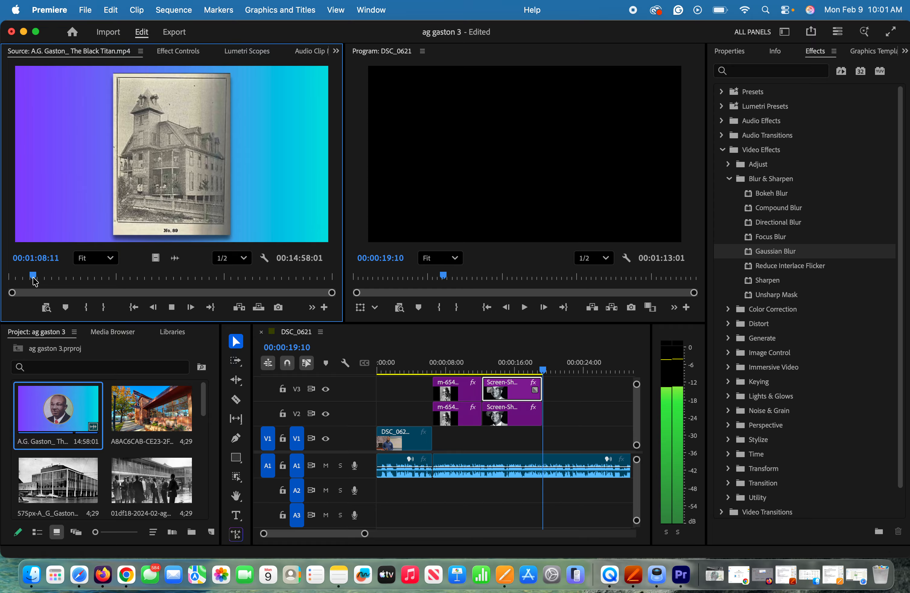
drag(34, 277, 44, 278)
key(space)
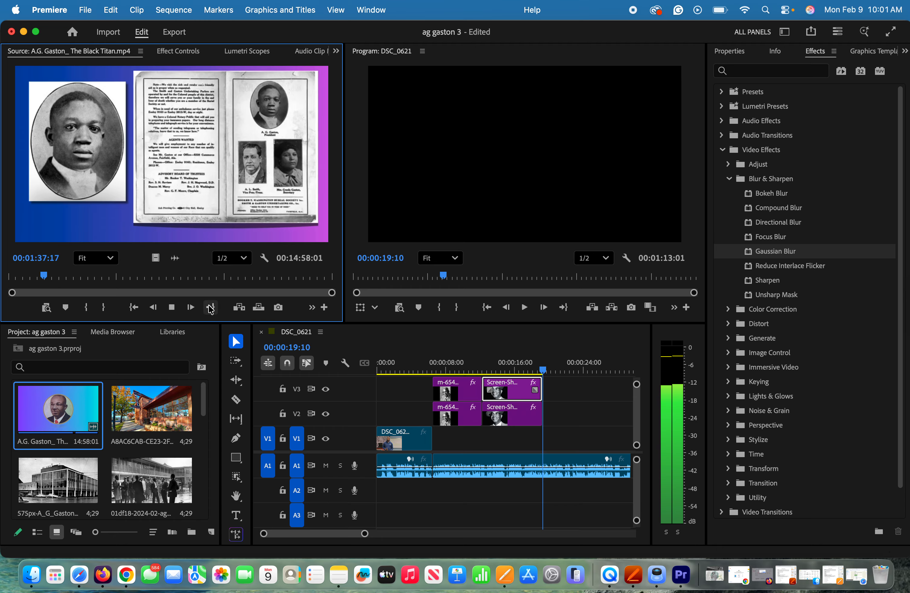
- Play the sequence beyond the last image from 00:00:19:10 to 00:00:20:12 to hear the uncovered narration
drag(366, 536, 382, 535)
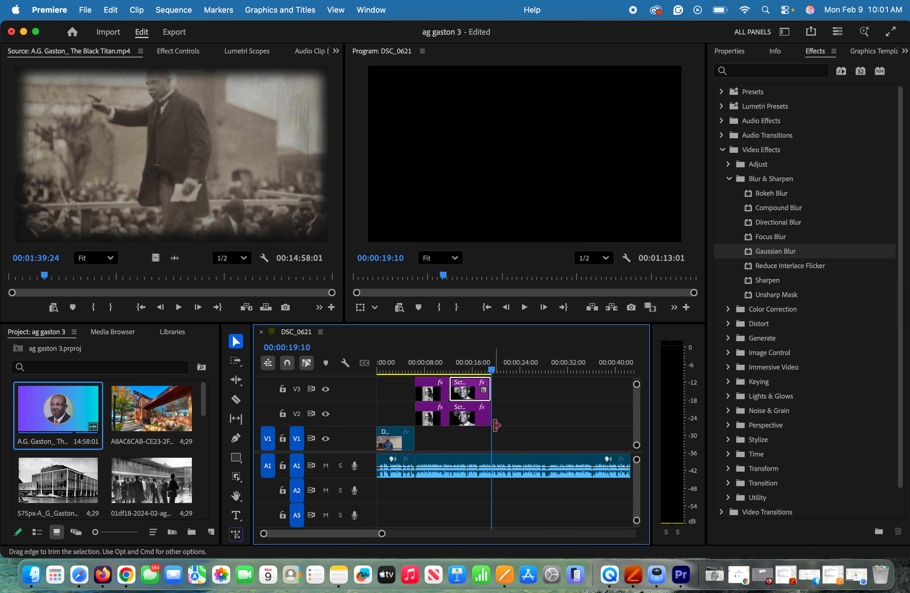
click(501, 430)
key(space)
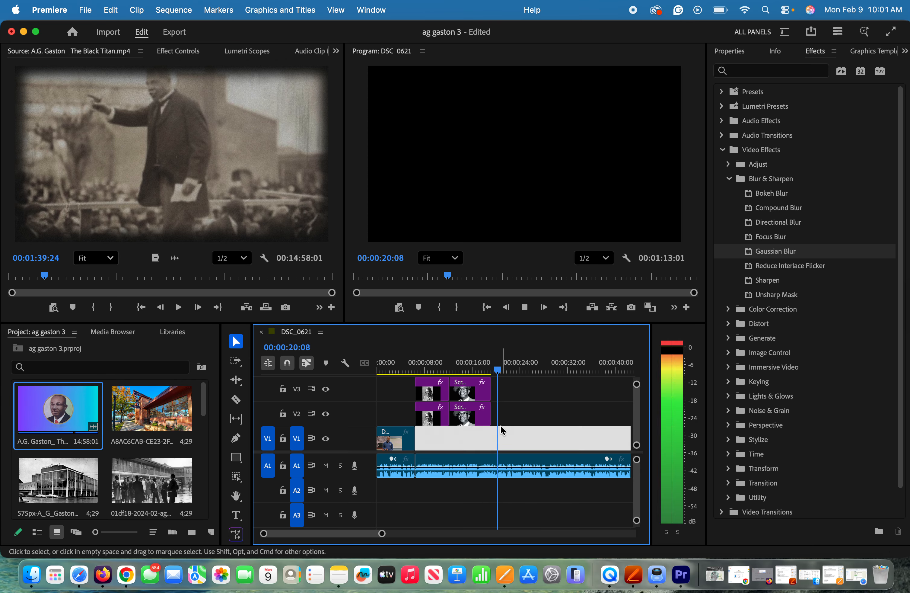
key(space)
- Skim further through the Black Titan source and examine the insurance company images around 00:03:49 to 00:03:53
click(177, 307)
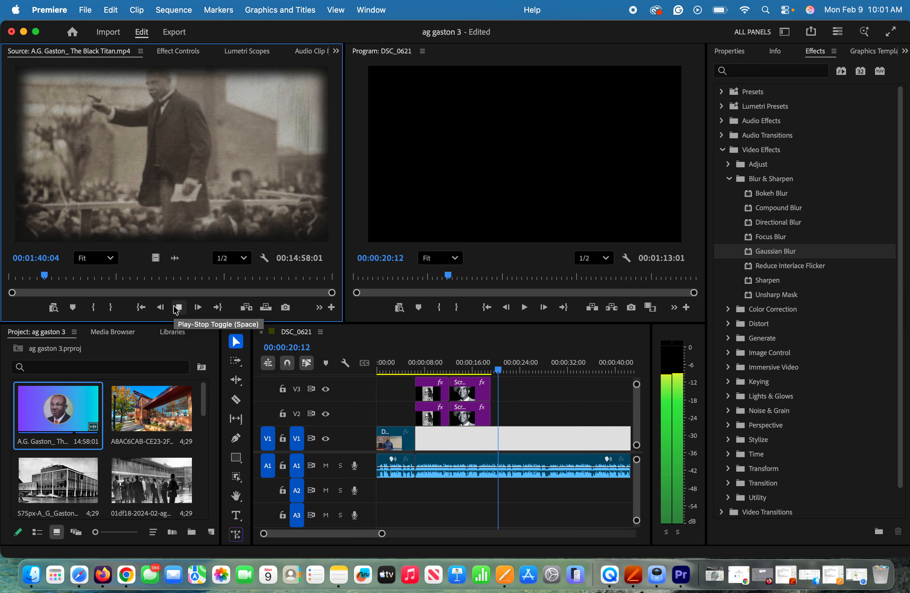
drag(43, 277, 96, 287)
key(space)
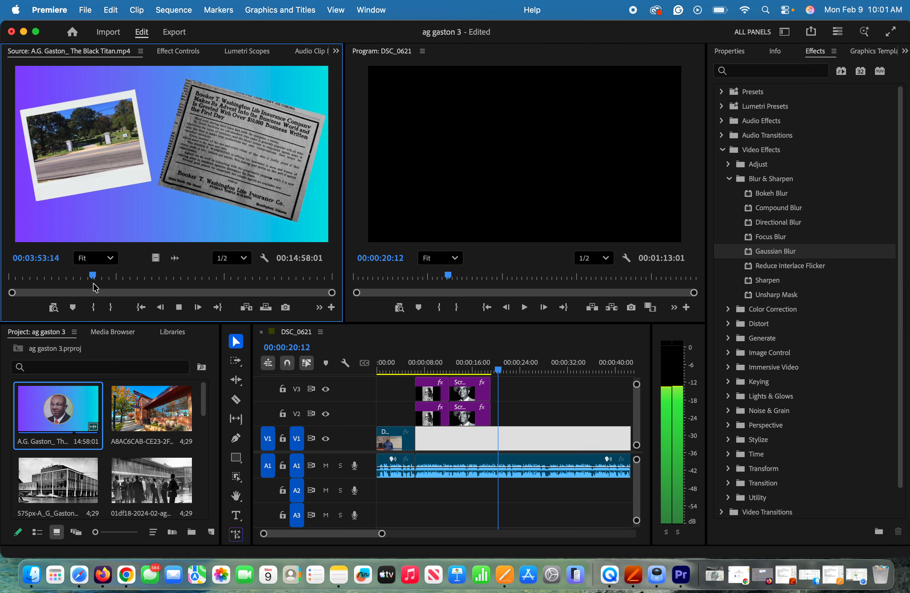
key(space)
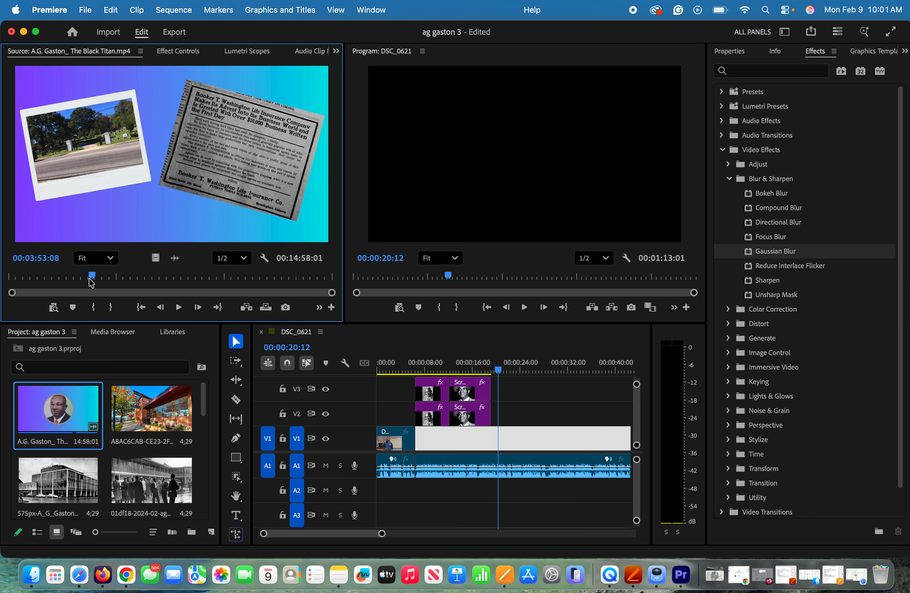
drag(92, 283, 92, 282)
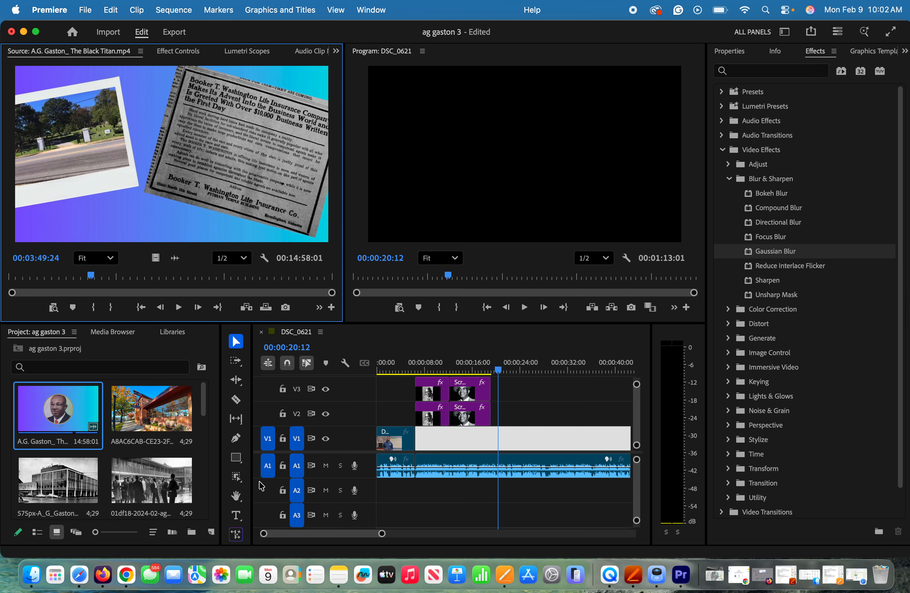
- Turn off the A1 source patch and the targeting of audio tracks A1, A2 and A3
click(270, 474)
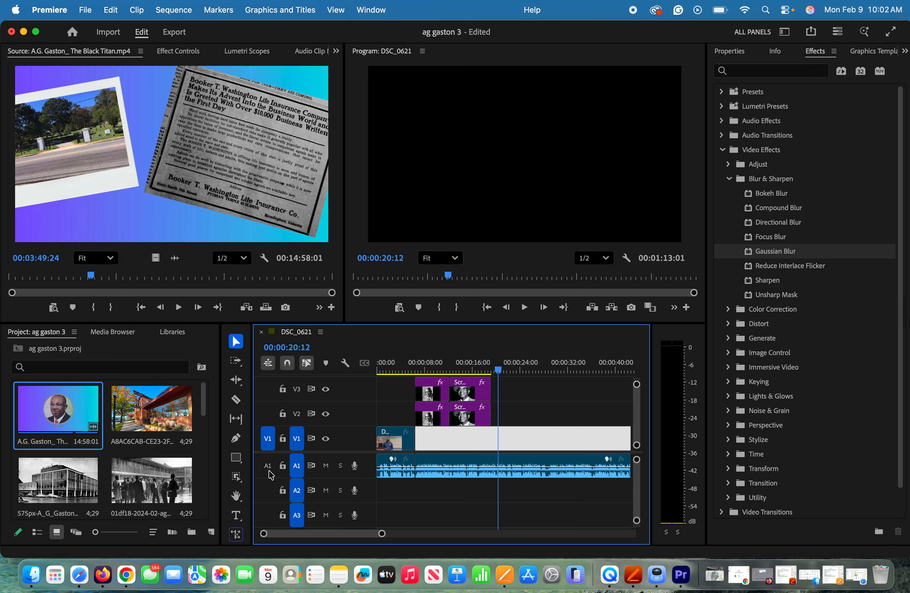
click(300, 472)
click(300, 488)
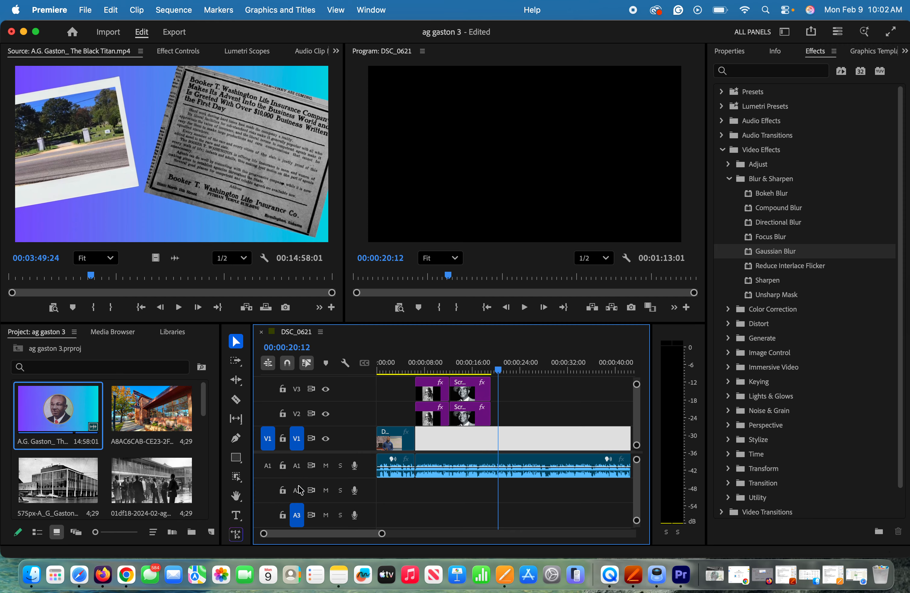
click(300, 514)
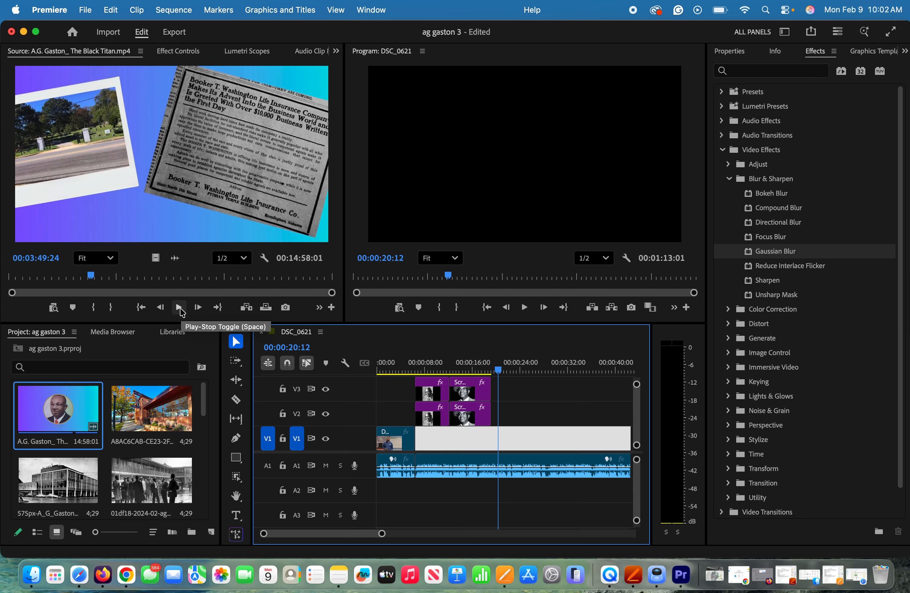
- Play the Black Titan source to the Insurance Company building photo and mark the In point at about 00:04:10
key(i)
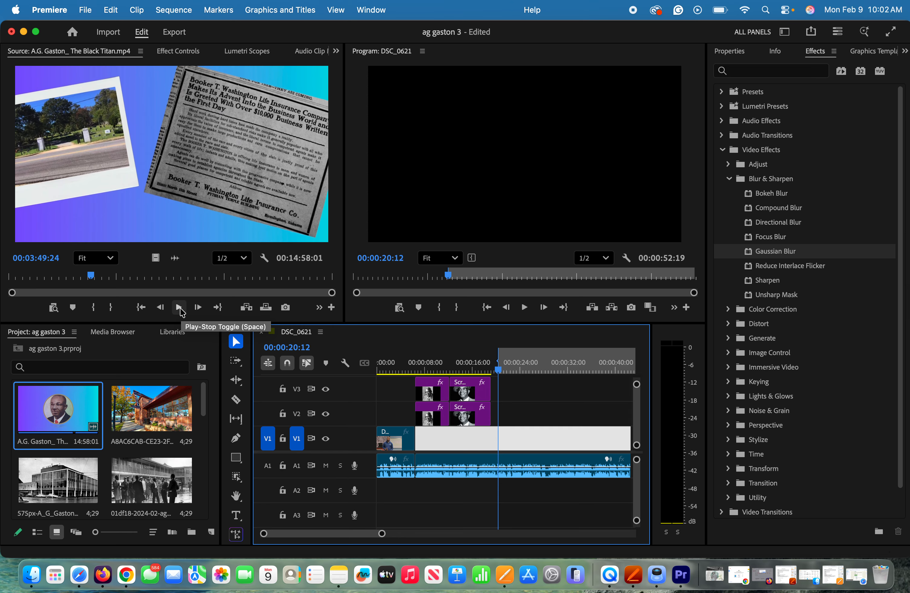
click(131, 205)
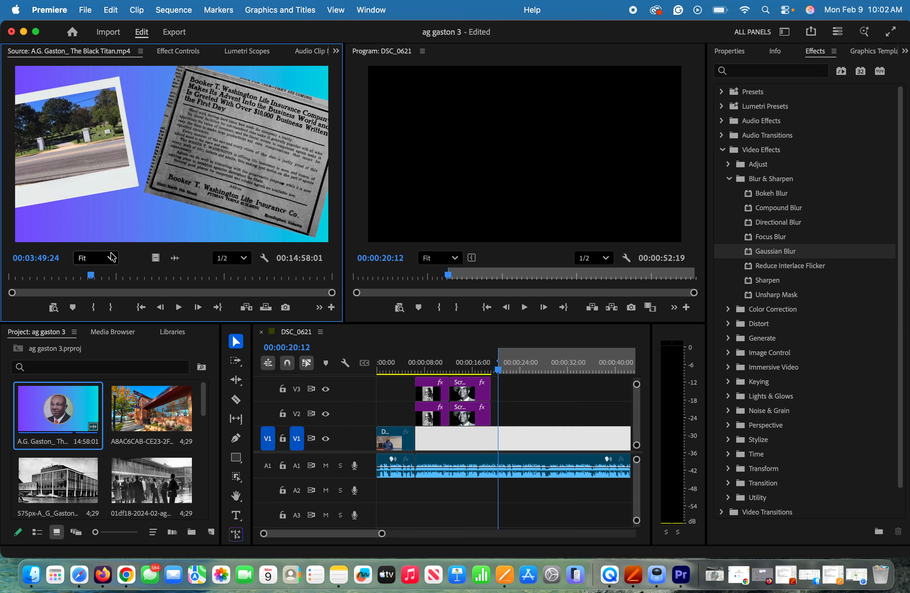
click(94, 282)
key(space)
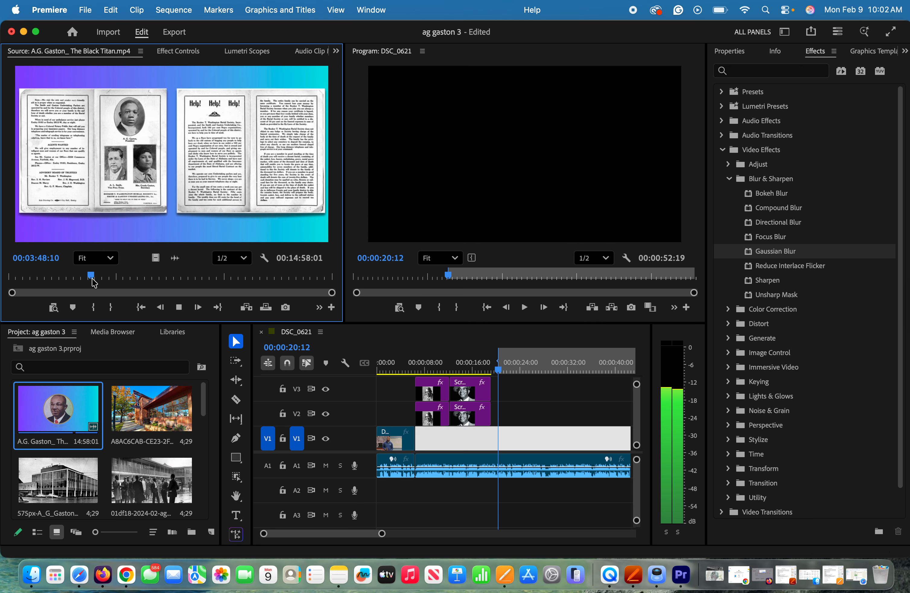
key(space)
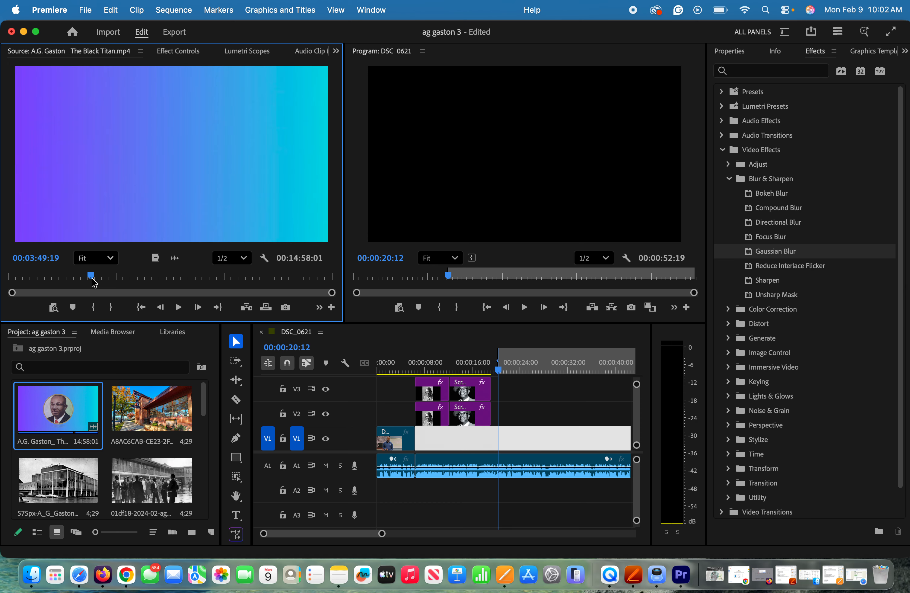
key(space)
key(i)
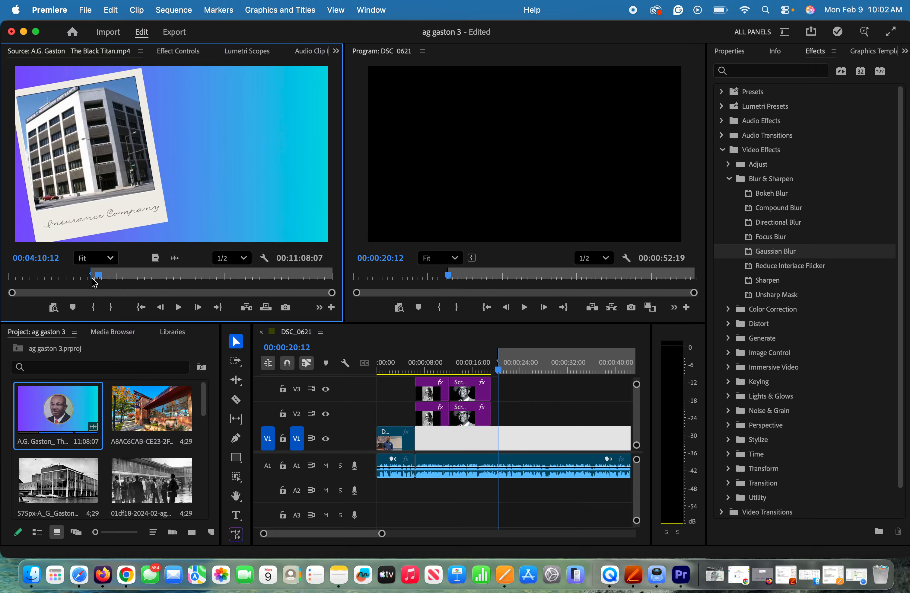
- Play the Black Titan source onward, step back before the blurred transition and mark the Out point at 00:04:20:08
key(space)
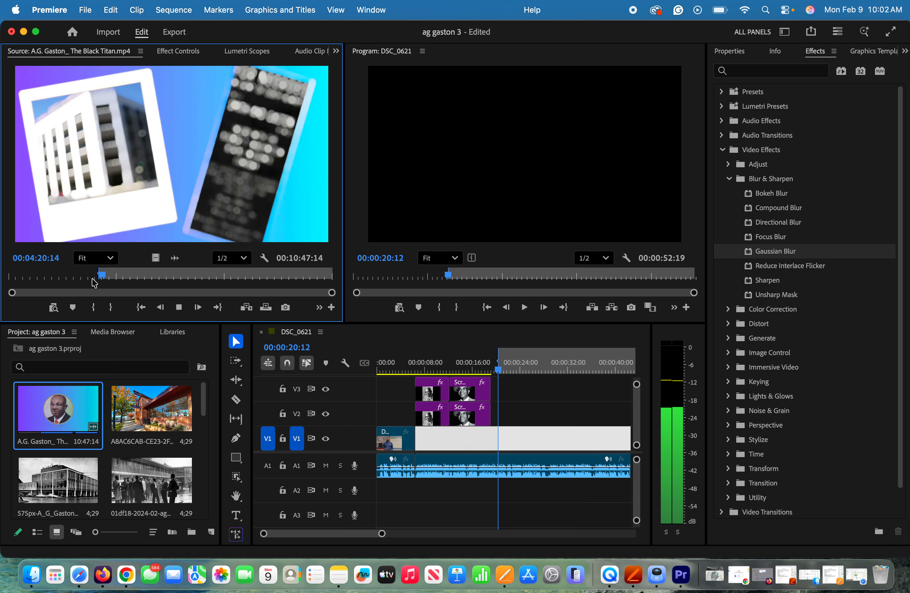
key(space)
key(Left)
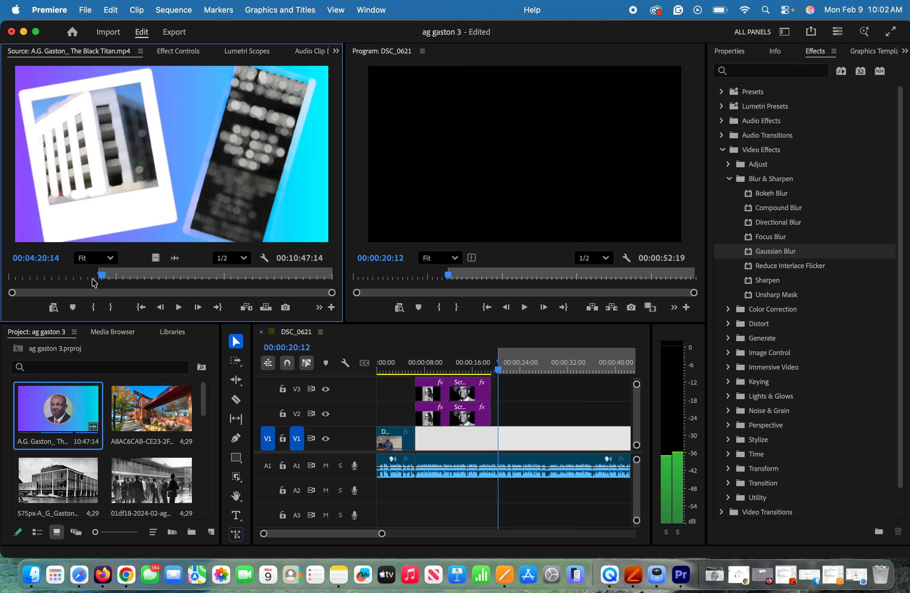
key(Left)
key(Left)
key(Left)
key(Left)
key(Left)
key(Left)
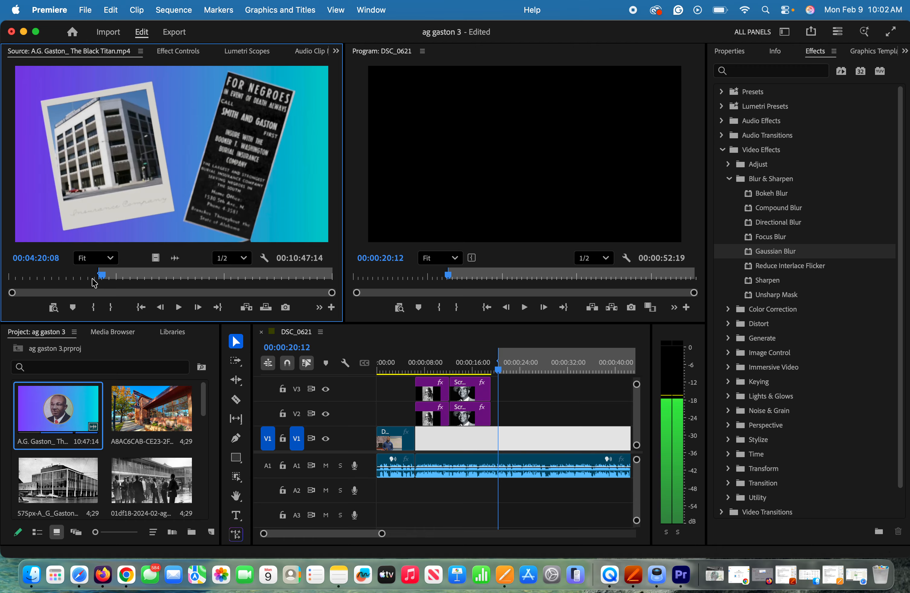
key(o)
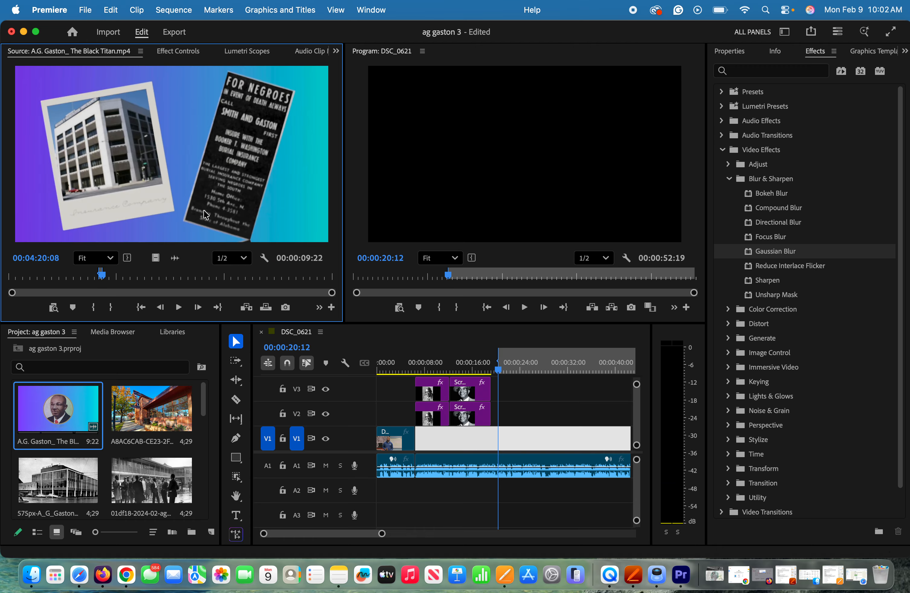
- Place the marked Black Titan video on V3 directly after the Screen-Shot-2018-10-29 clip, preview it and open the placed clip as the source
drag(437, 367, 495, 390)
key(space)
key(space)
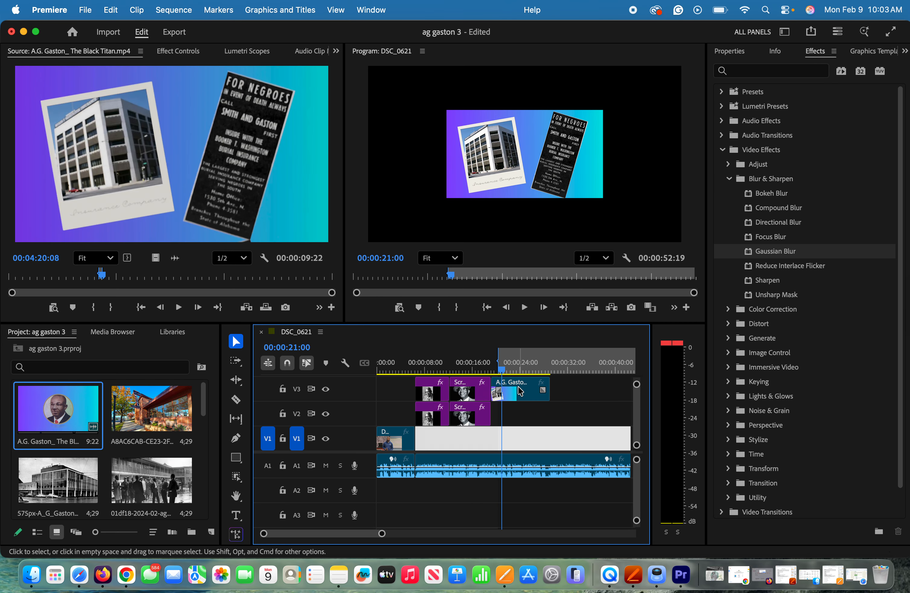
double_click(520, 391)
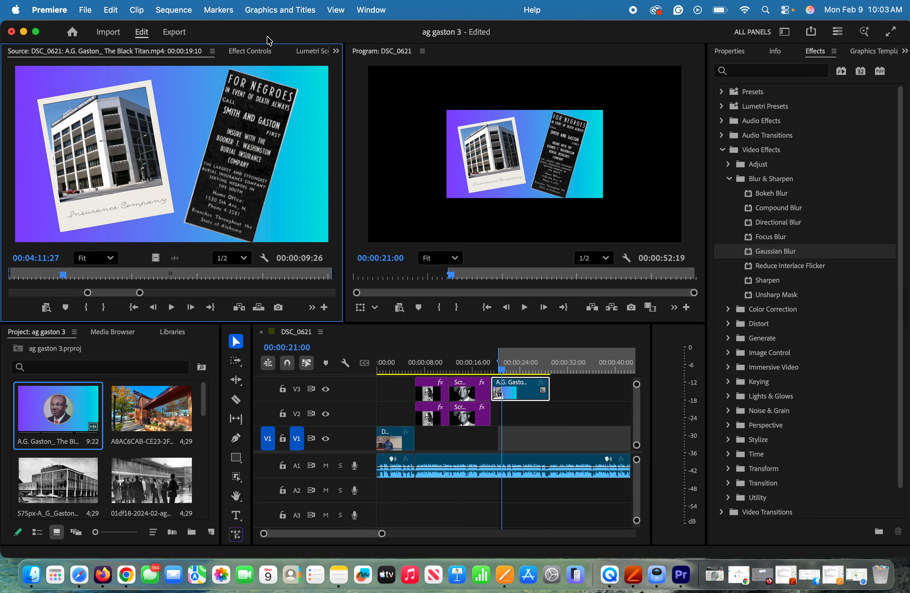
- Set the Motion Scale of the Black Titan clip on V3 to 200 so the picture fills the frame
click(250, 51)
click(143, 138)
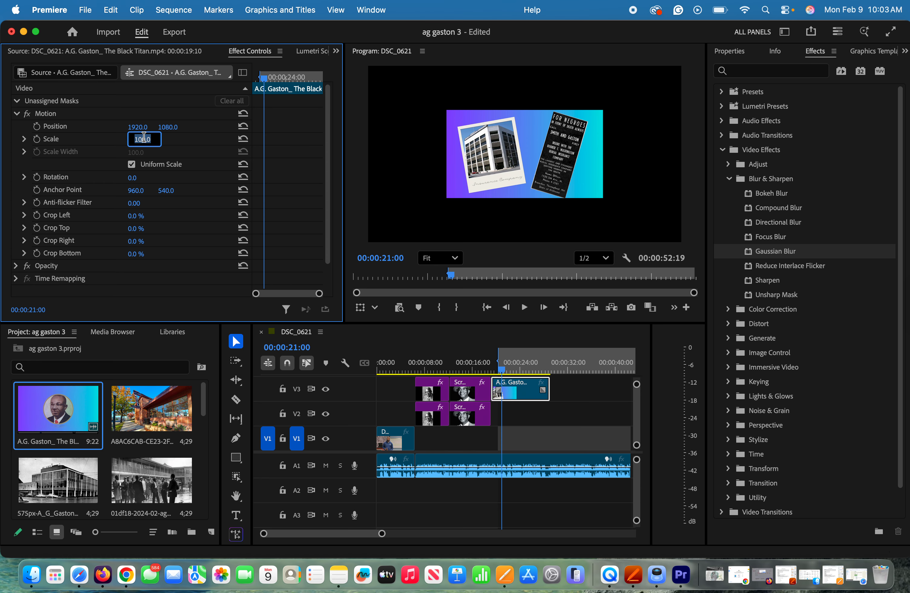
key(BackSpace)
key(Return)
click(144, 139)
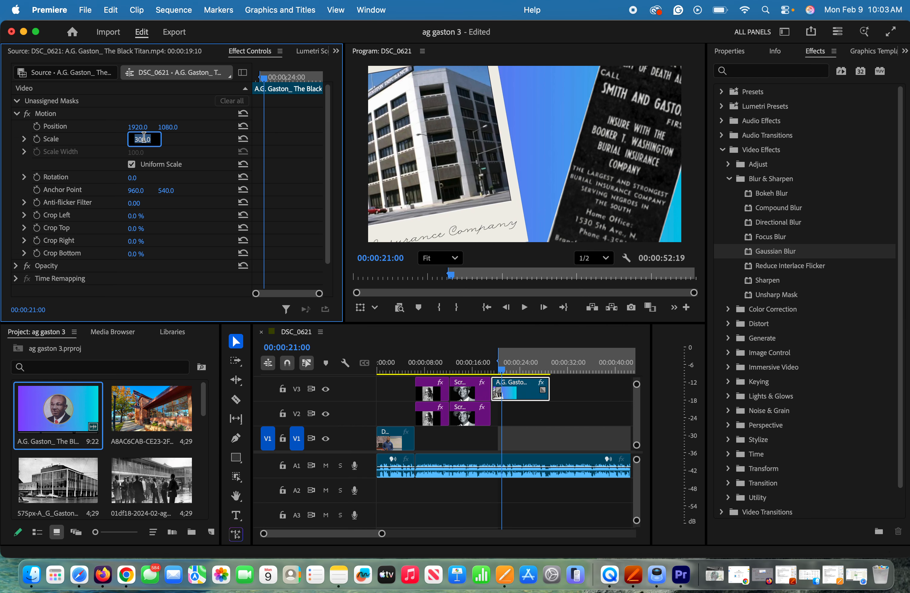
key(Down)
key(Down)
key(Down)
key(Down)
key(Down)
key(Down)
key(Down)
key(Down)
key(Down)
key(Down)
key(Down)
key(Down)
key(Down)
key(Down)
key(Down)
key(Down)
key(Down)
key(Down)
key(Down)
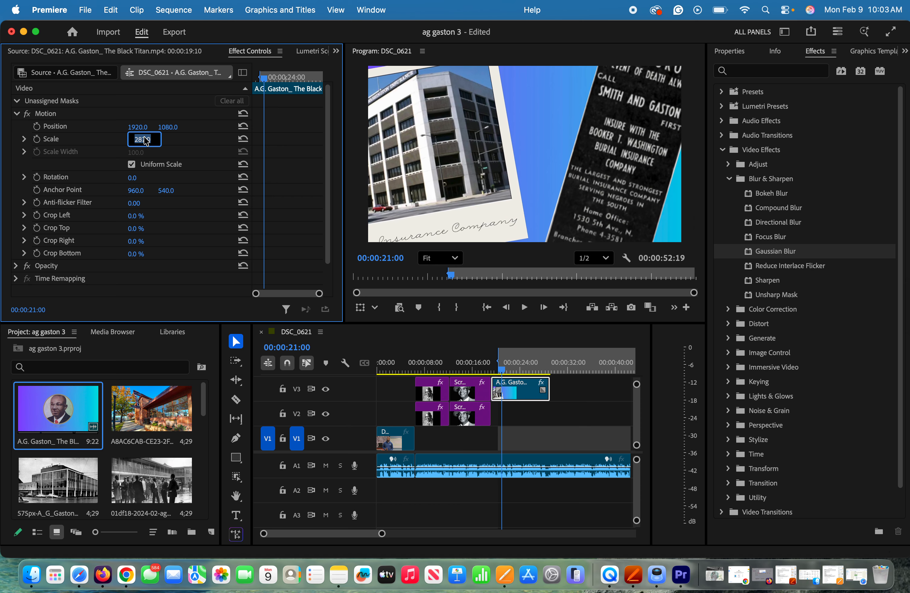
key(Down)
key(Down)
key(Down)
key(Down)
key(Down)
key(Down)
key(Down)
key(Down)
key(Down)
key(Down)
key(Down)
key(Down)
key(Down)
key(Down)
key(Down)
key(Down)
key(Down)
key(Down)
key(Down)
key(Down)
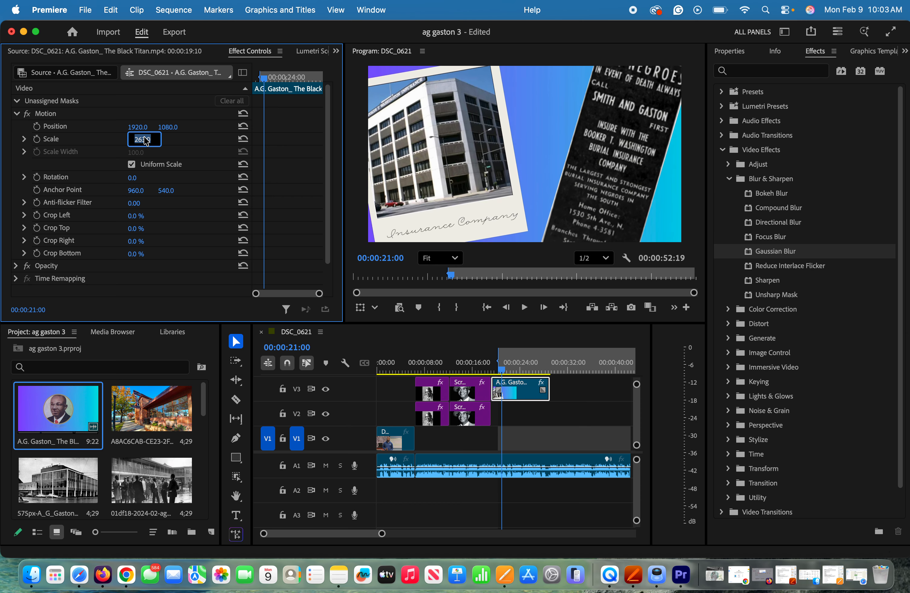
key(Down)
key(Down)
key(Down)
key(Down)
key(Down)
key(Down)
key(Down)
key(Down)
key(Down)
key(Down)
key(Down)
key(Down)
key(Down)
key(Down)
key(Down)
key(Down)
key(Down)
key(Down)
key(Down)
key(Down)
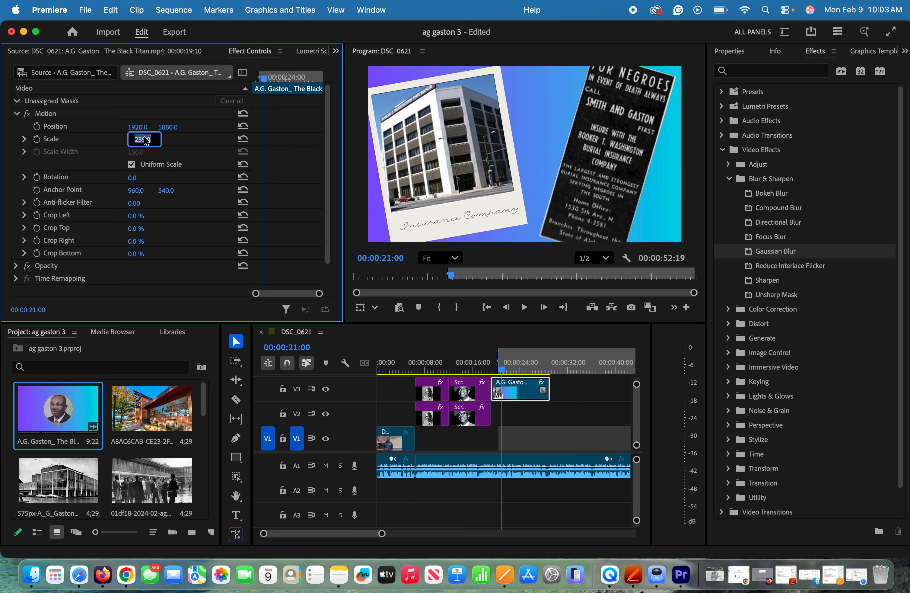
key(Down)
key(Down)
key(Down)
key(Down)
key(Down)
key(Down)
key(Down)
key(Down)
key(Down)
key(Down)
key(Down)
key(Down)
key(Down)
key(Down)
key(Down)
key(Down)
key(Down)
key(Down)
key(Down)
key(Down)
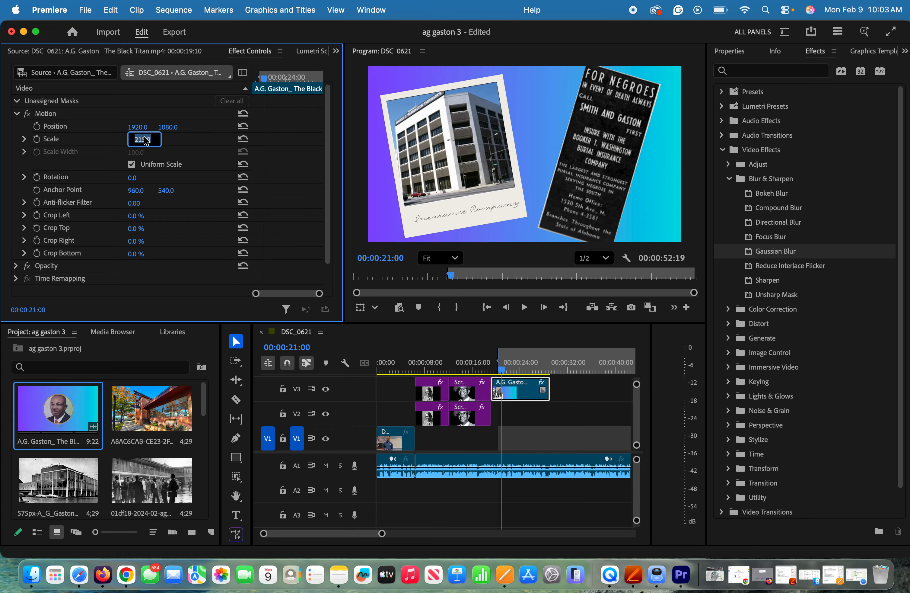
key(Down)
key(Down)
key(Down)
key(Down)
key(Down)
key(Down)
key(Down)
key(Down)
key(Down)
key(Down)
key(Down)
key(Down)
key(Down)
key(Down)
key(Down)
key(Down)
key(Down)
key(Down)
key(Down)
key(Down)
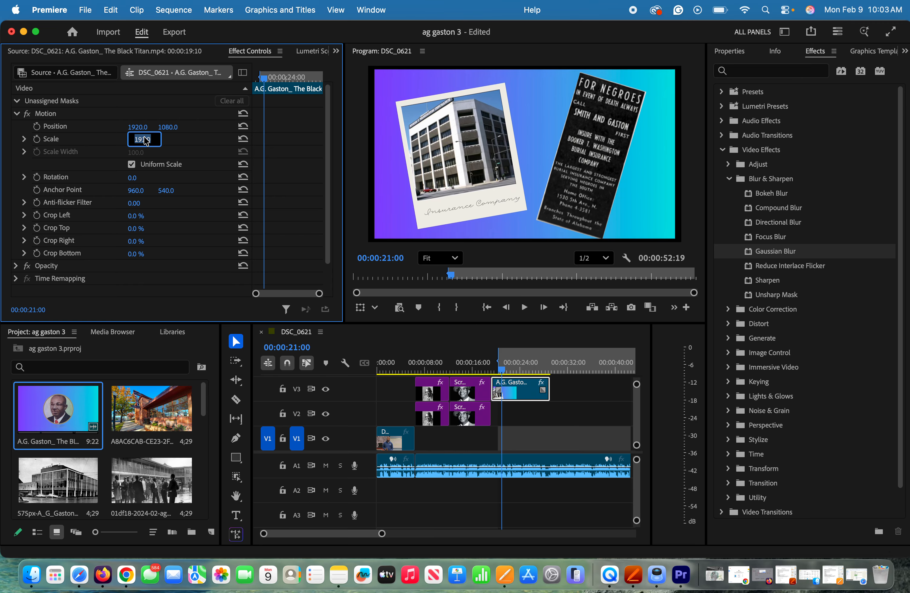
key(Up)
key(Up)
key(Up)
key(Up)
key(Up)
key(Up)
key(Up)
key(Up)
key(Up)
key(Up)
key(Up)
key(Up)
key(Up)
key(Up)
key(Up)
key(Up)
key(Up)
key(Up)
key(Up)
key(Up)
key(Up)
key(Up)
key(Up)
key(Up)
key(Up)
key(Up)
key(Up)
key(Up)
key(Up)
key(Up)
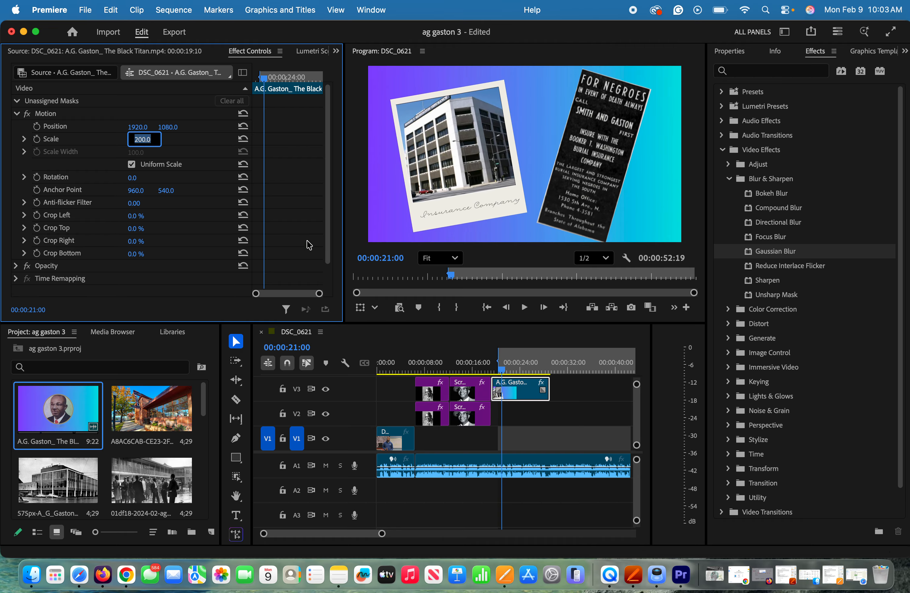
- Play the sequence from 00:00:21:00 to about 00:00:28:20 to check the rescaled Black Titan clip against the narration
click(519, 392)
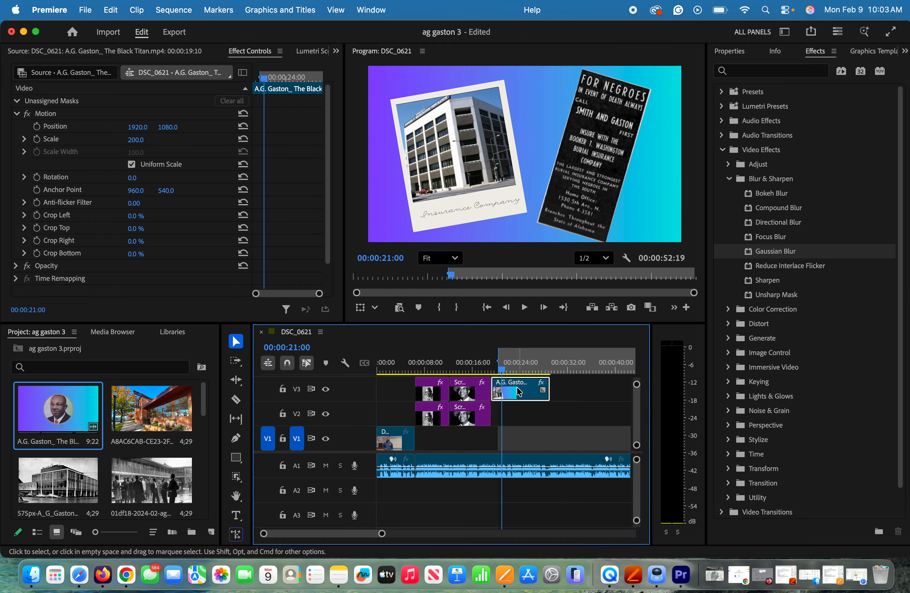
key(space)
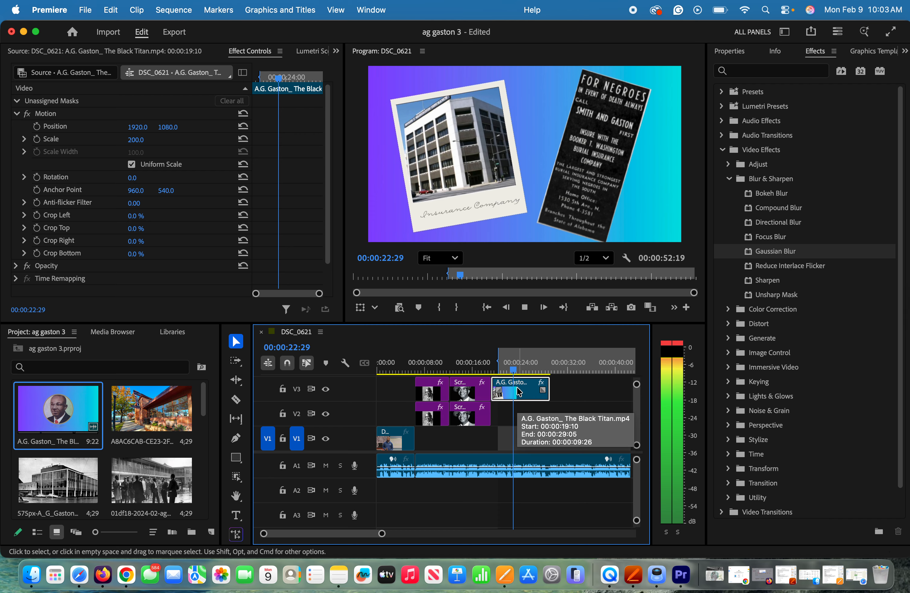
key(space)
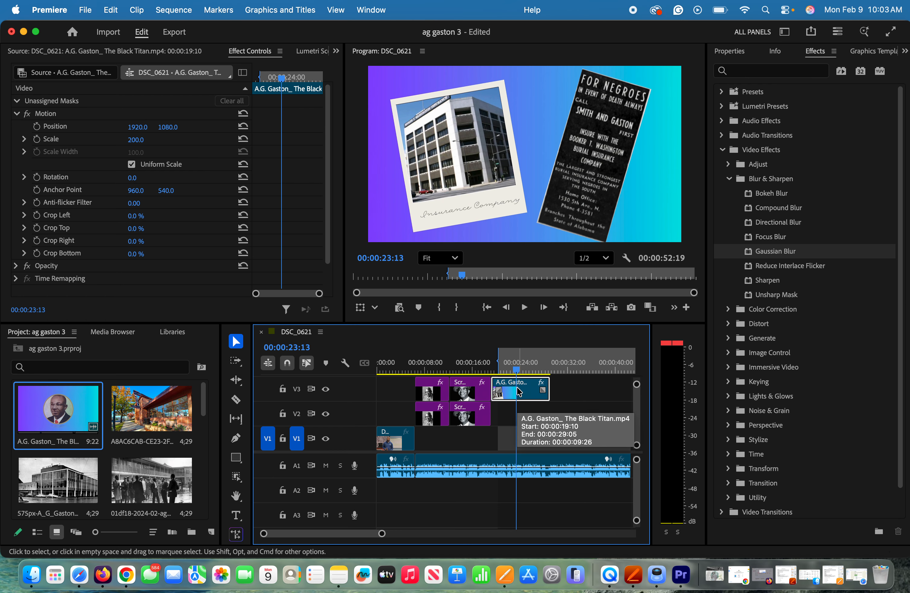
key(space)
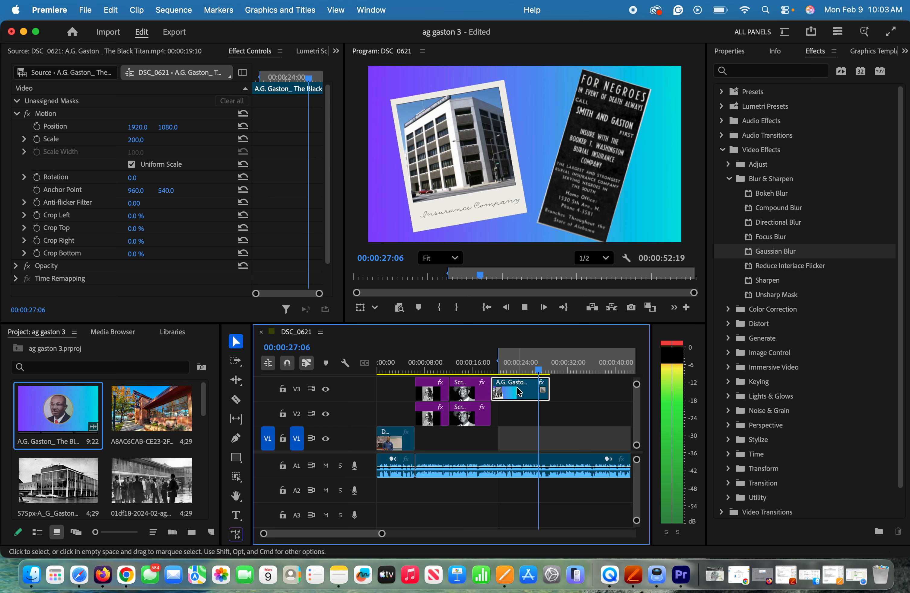
key(space)
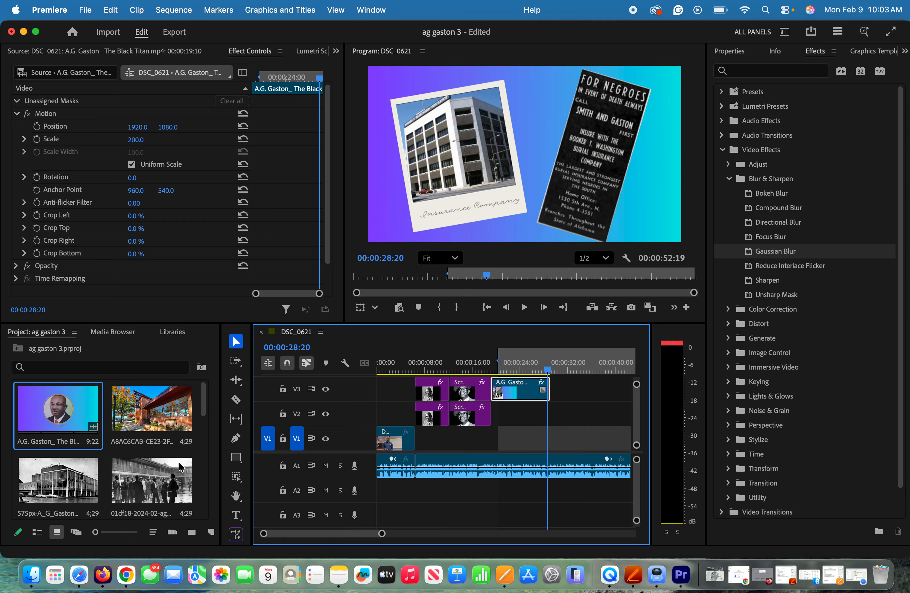
- Try 575px-A_G_Gaston_Building_1960.jpg on V3 directly after the Black Titan clip, preview it and delete it again
double_click(49, 478)
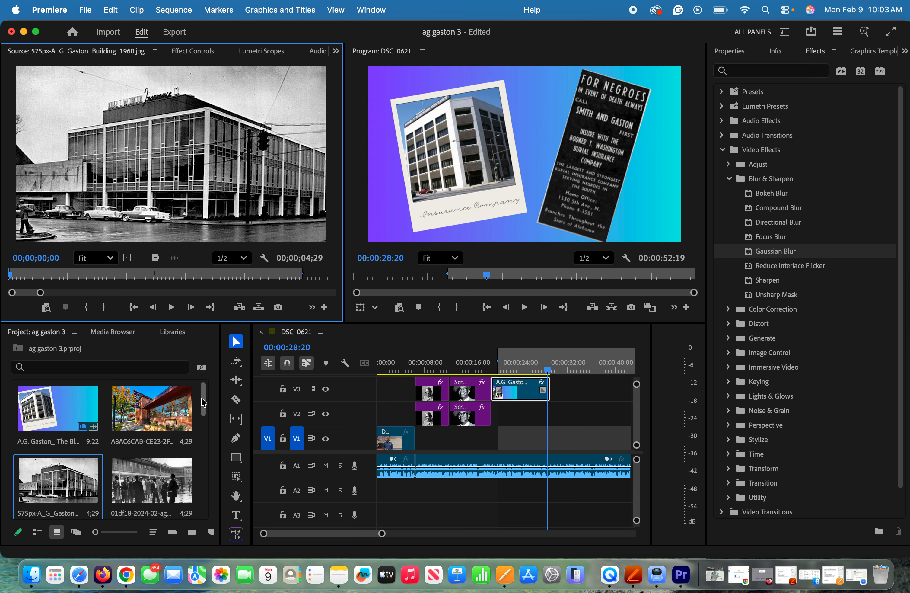
scroll(204, 402, down, 5)
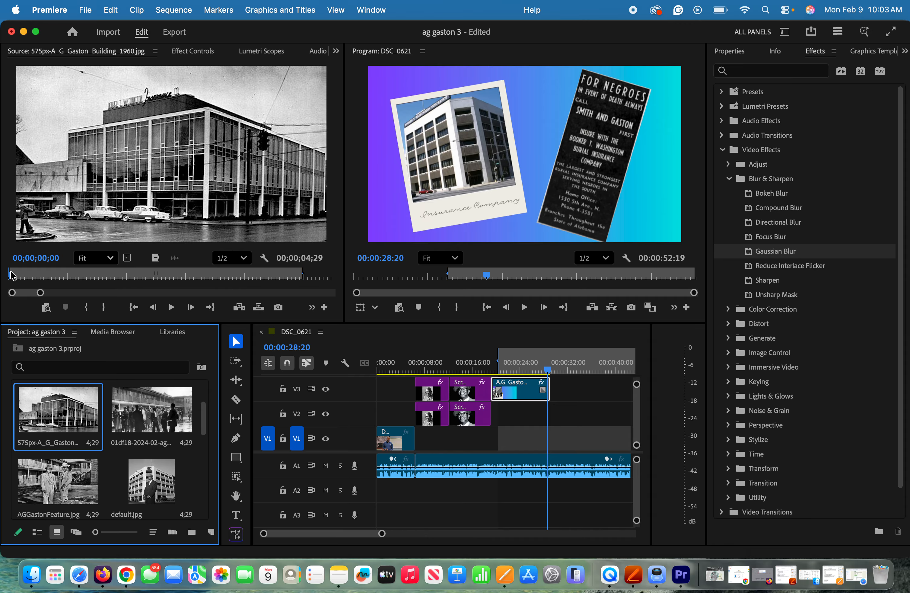
click(158, 109)
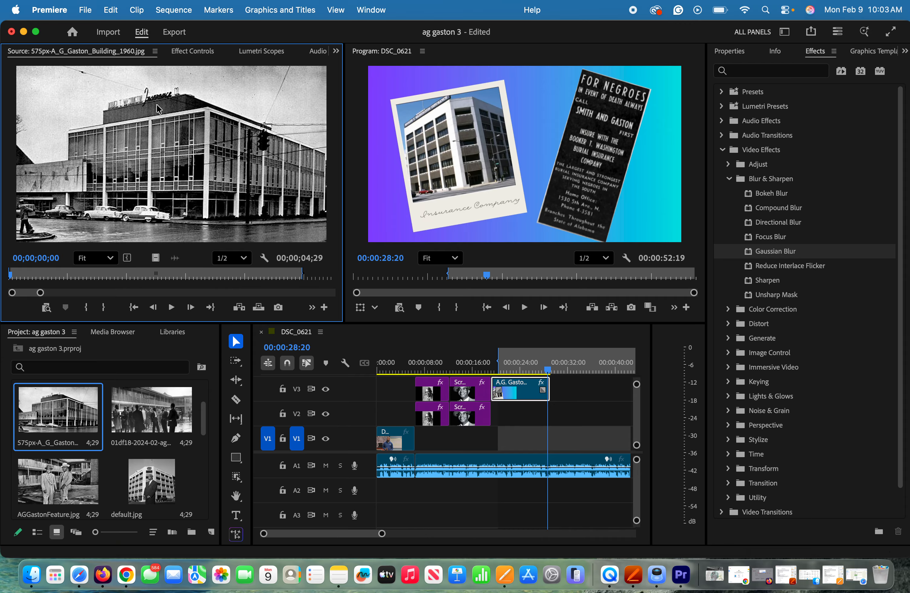
drag(338, 195, 552, 391)
key(space)
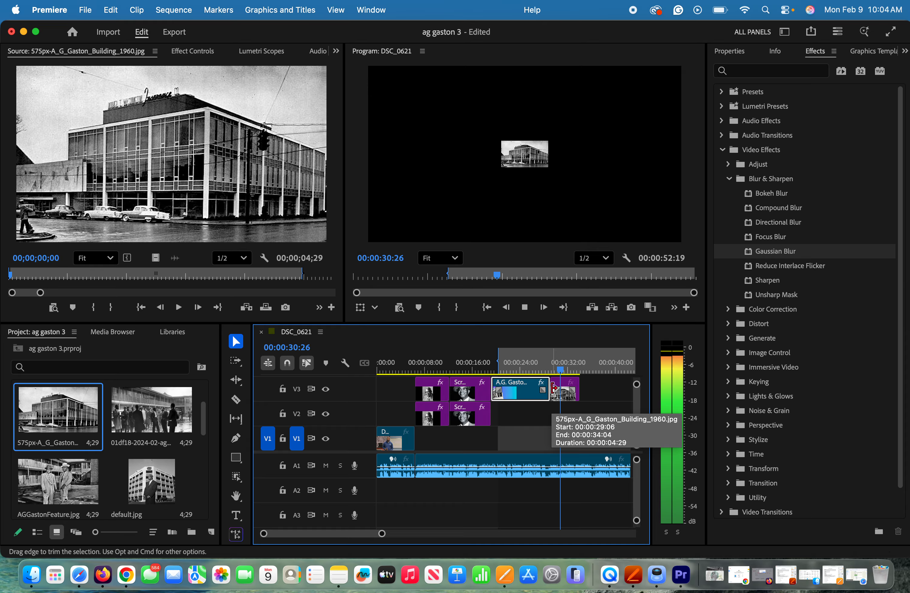
key(space)
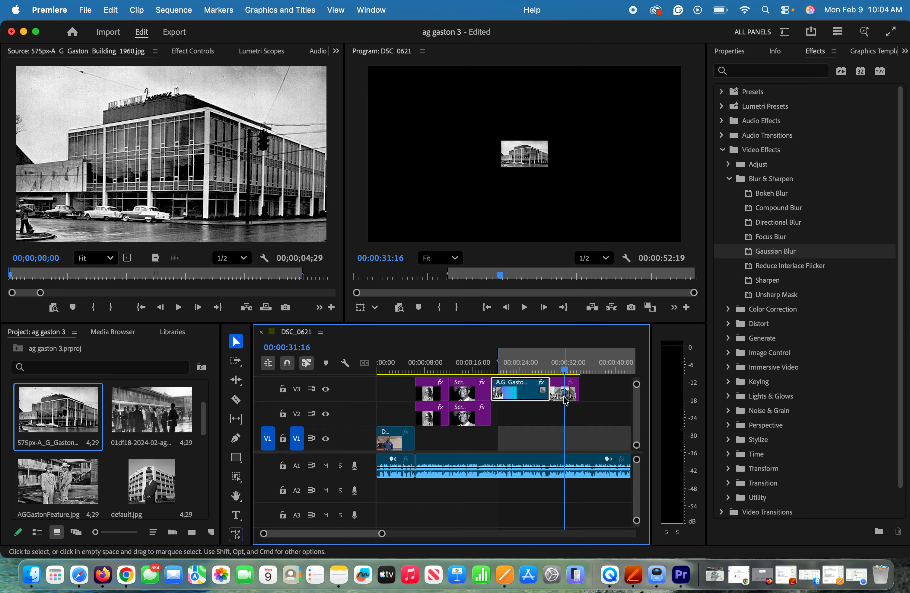
click(565, 397)
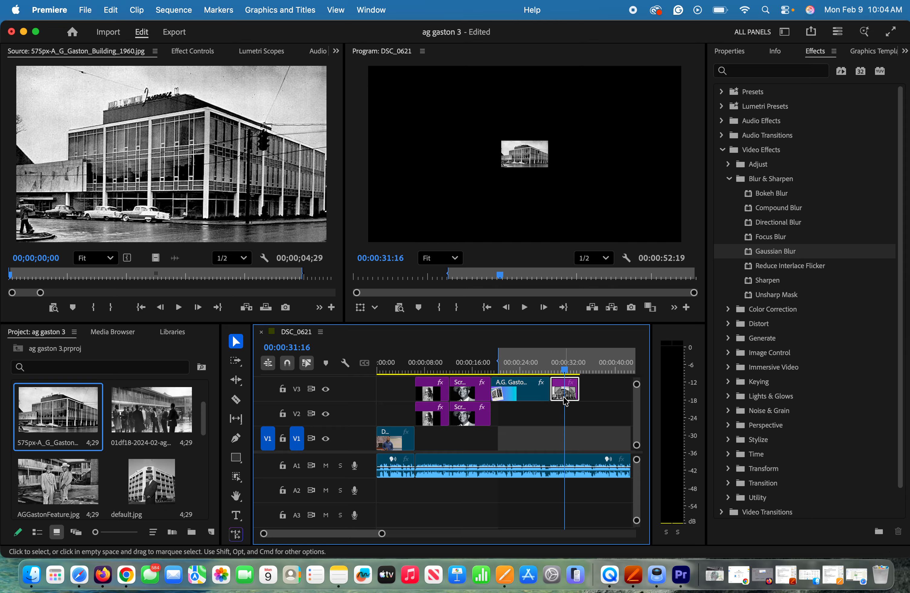
key(Delete)
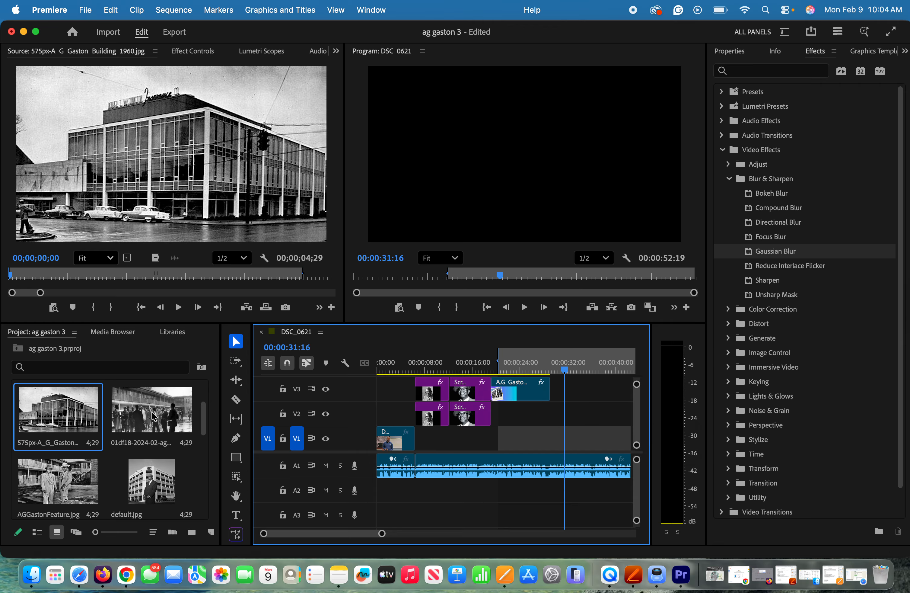
- Open the 01df18-2024-02-ag-motel-webp600.webp image as the source and mark its Out point at 00:00:05:11
drag(206, 426, 208, 484)
scroll(208, 484, up, 5)
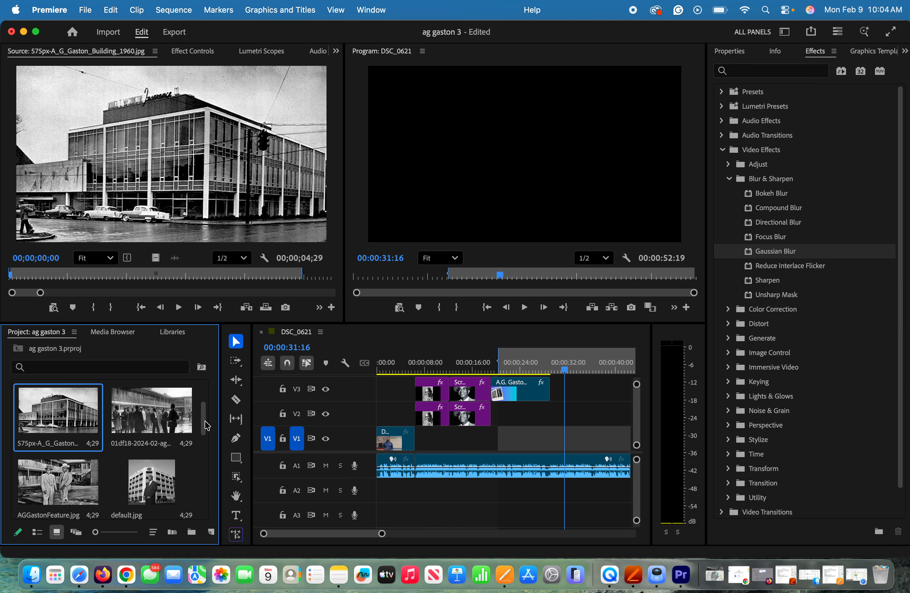
click(155, 423)
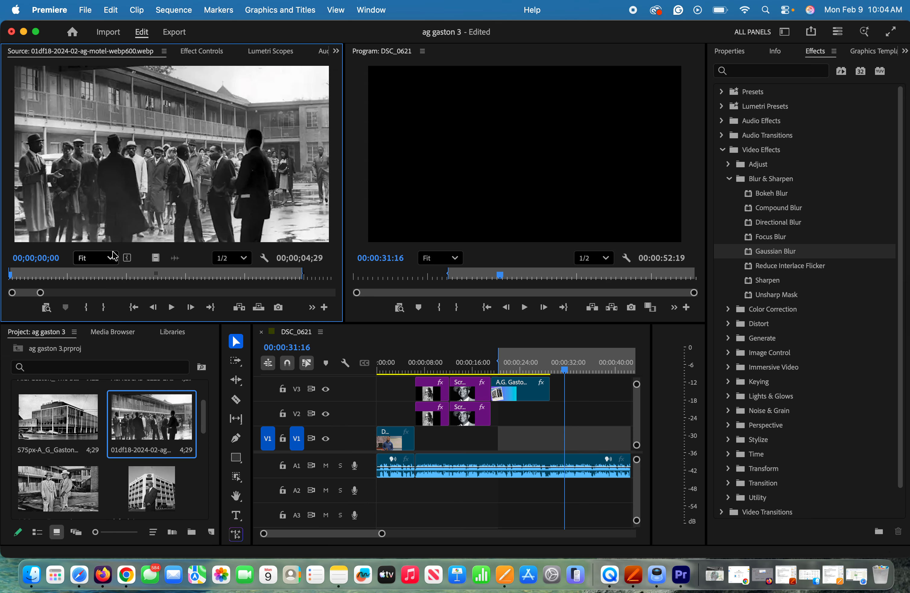
drag(13, 277, 328, 284)
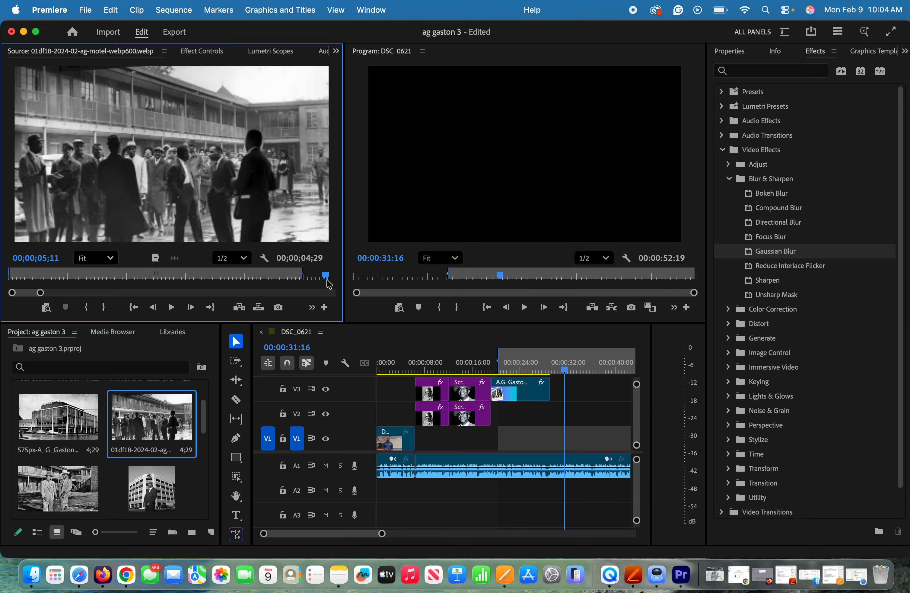
key(o)
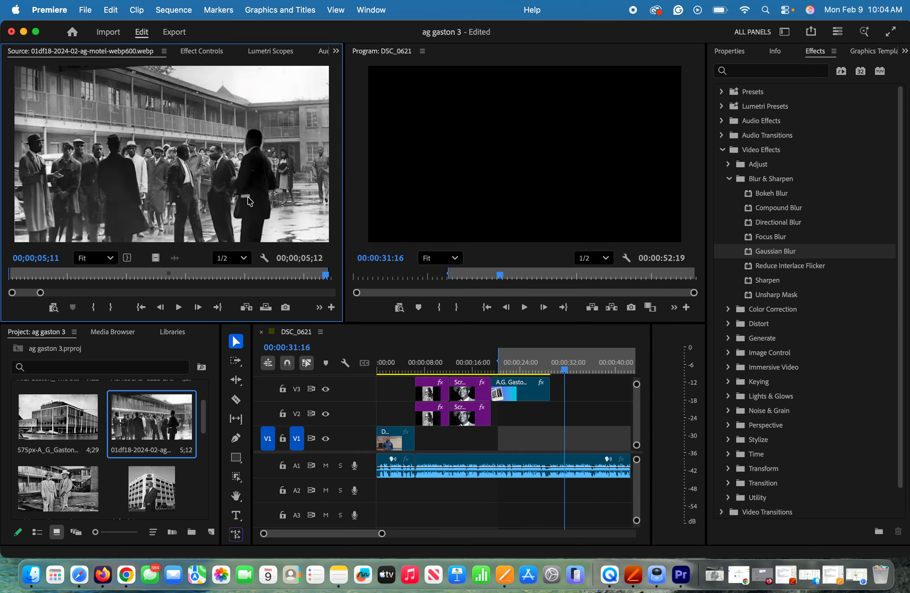
- Place the marked ag-motel image on V3 directly after the Black Titan clip and preview it to about 00:00:32:05
drag(577, 373, 554, 389)
key(space)
key(space)
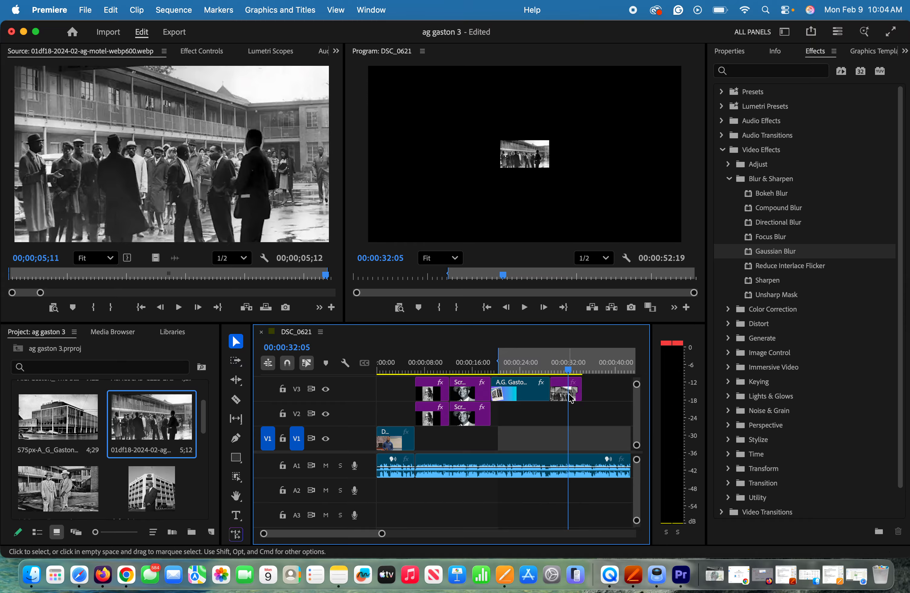
- Enlarge the ag-motel image clip on V3 by entering a new Motion Scale value
double_click(566, 391)
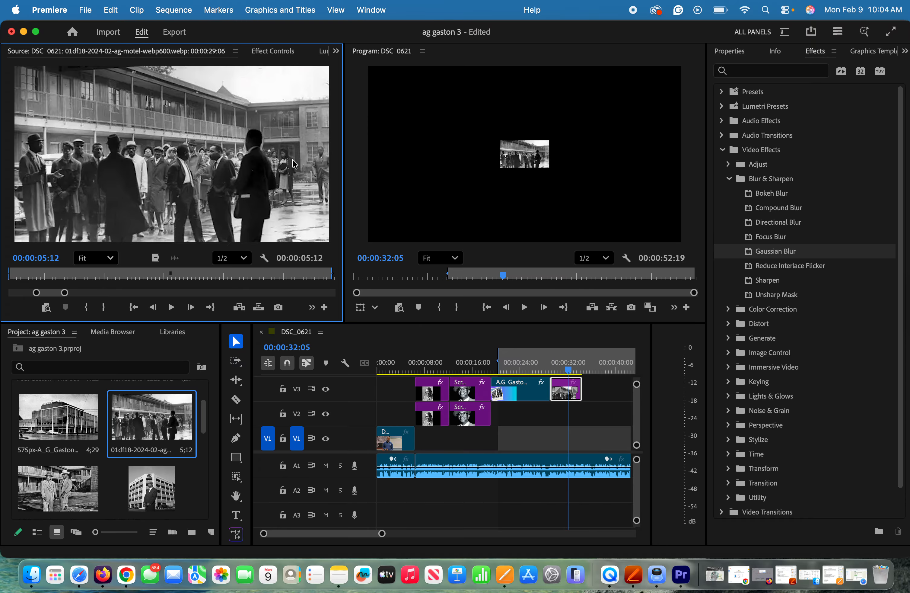
click(270, 53)
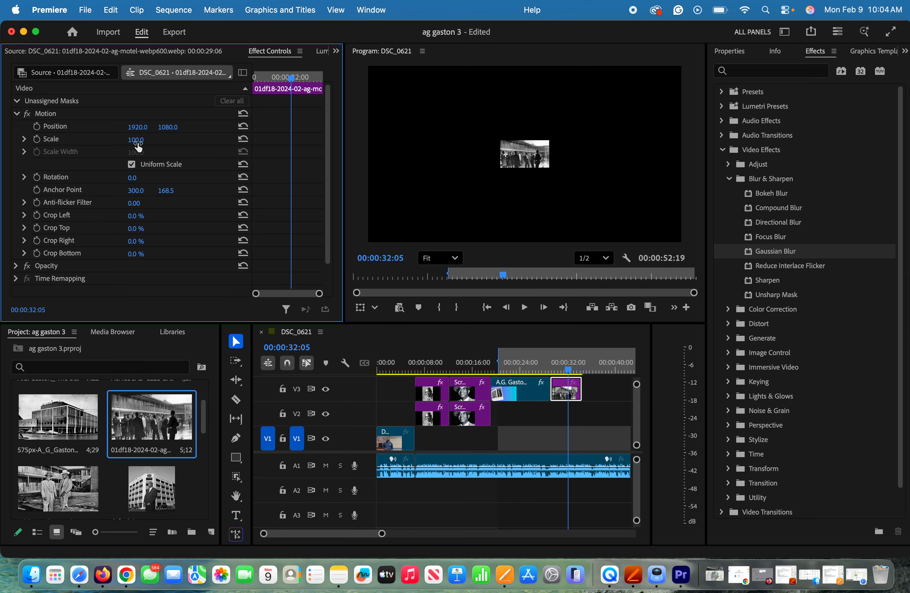
click(146, 140)
key(BackSpace)
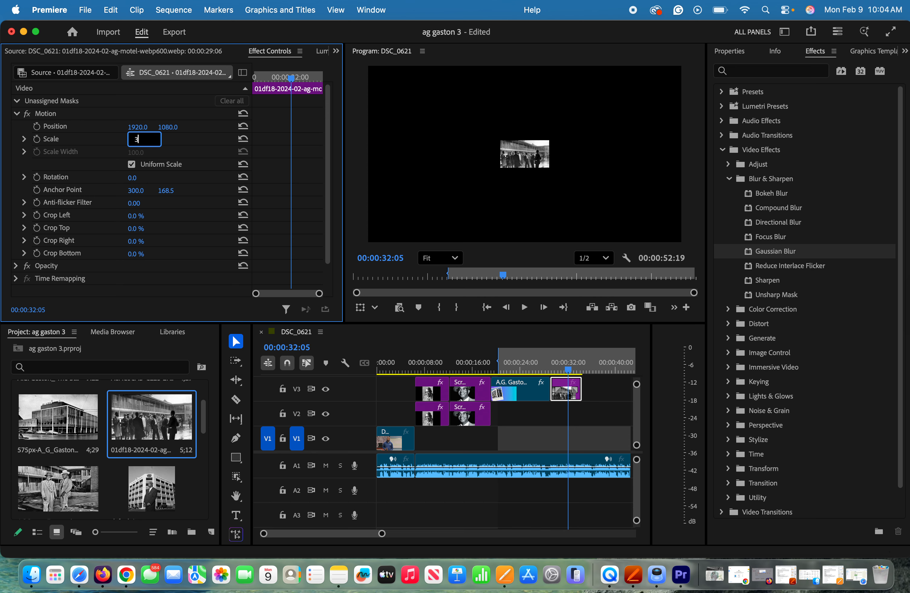
- Try Scale values of 300 and 500 on the motel crowd photo clip
text(300)
key(Return)
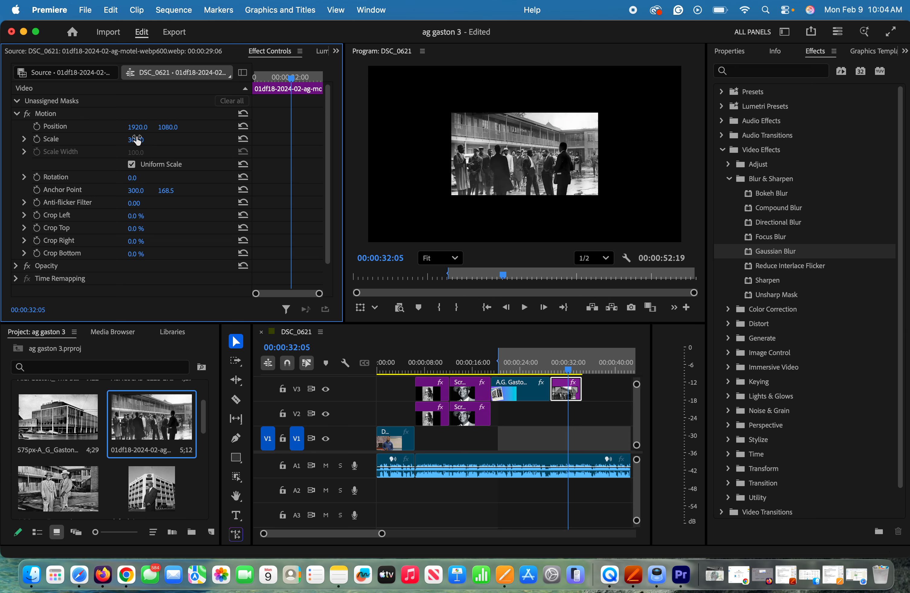
click(144, 139)
key(BackSpace)
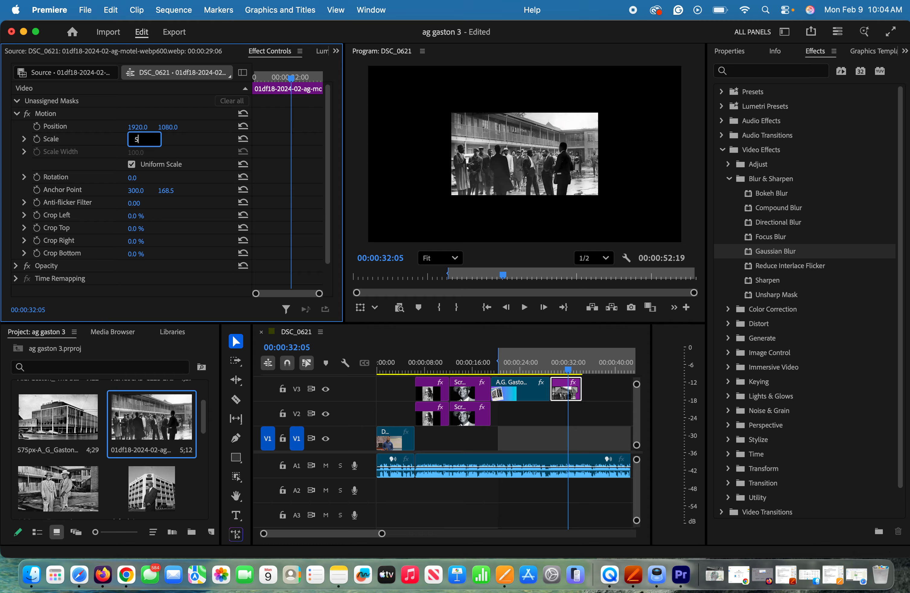
key(Return)
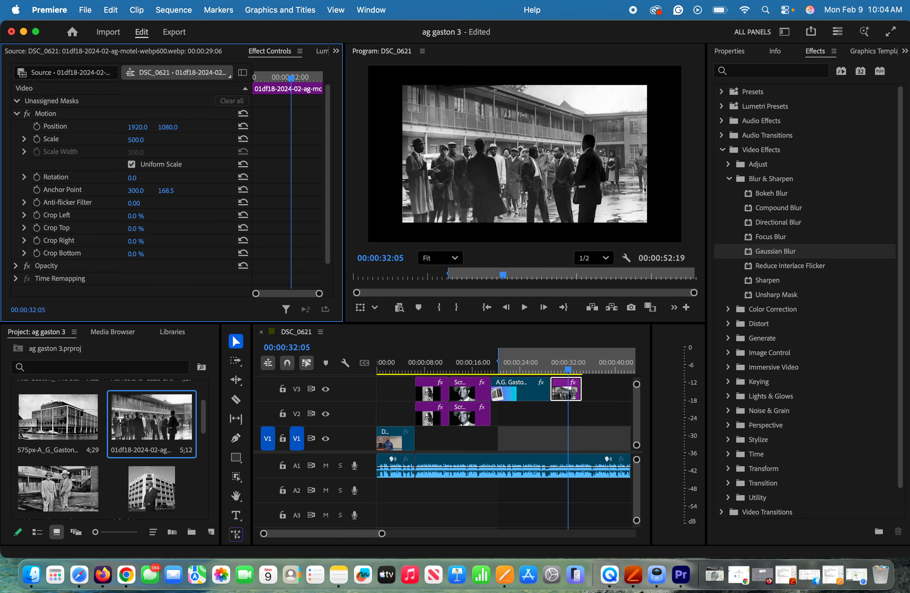
- Set the motel crowd photo's Scale to 700 and start keyframing Scale at the clip's beginning, 00:00:29:08
click(144, 139)
key(BackSpace)
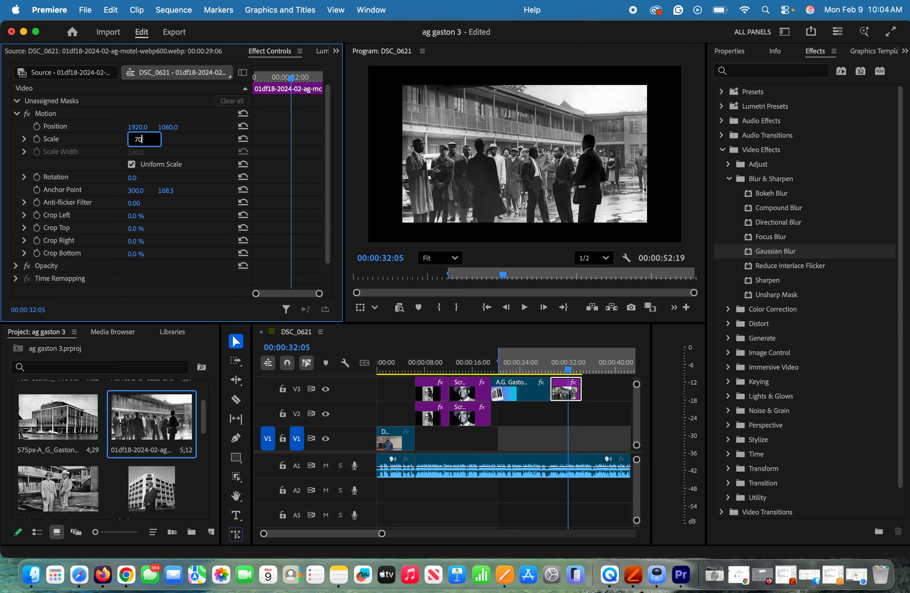
key(Return)
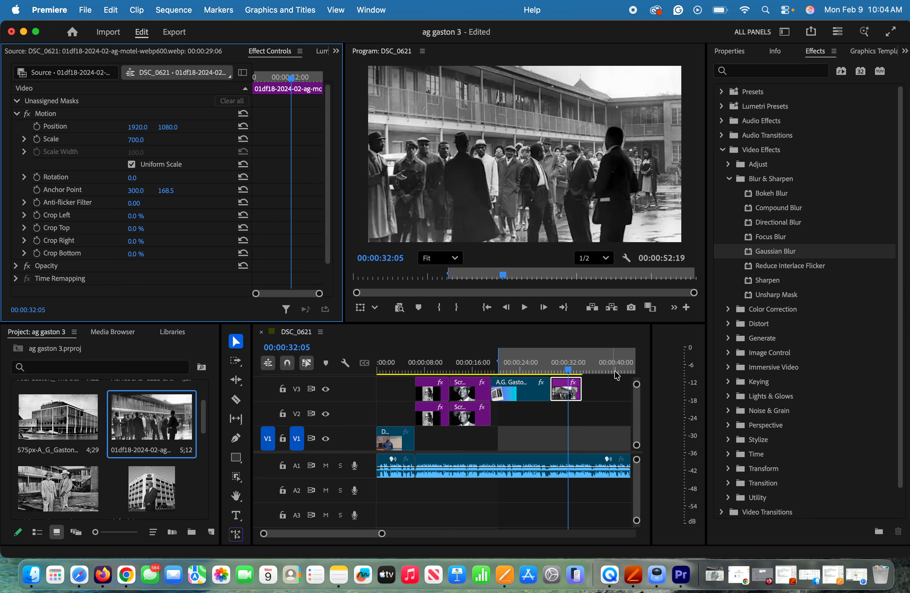
drag(568, 370, 553, 372)
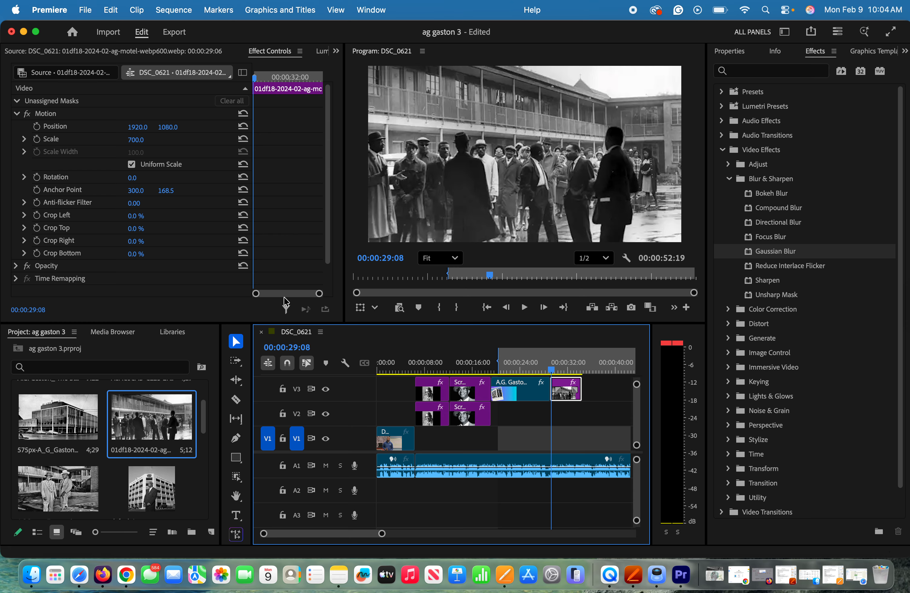
click(37, 139)
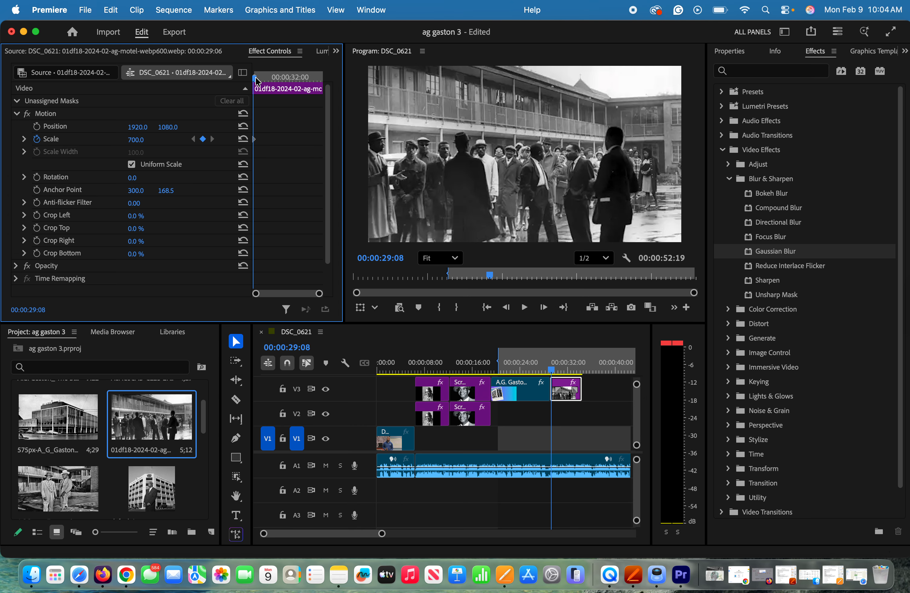
- Add a Scale keyframe of 745 at the end of the motel crowd photo clip, at 00:00:34:16
drag(257, 81, 325, 89)
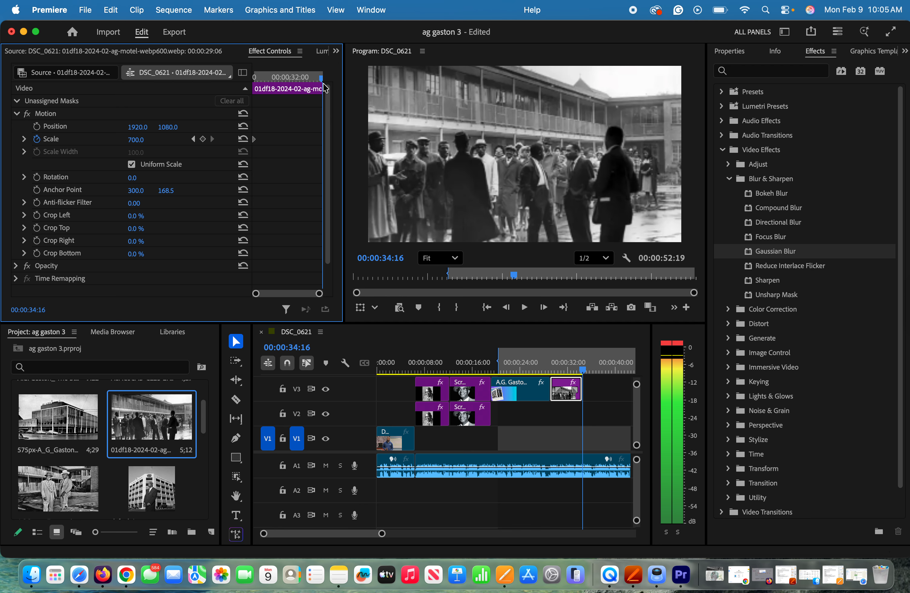
click(143, 138)
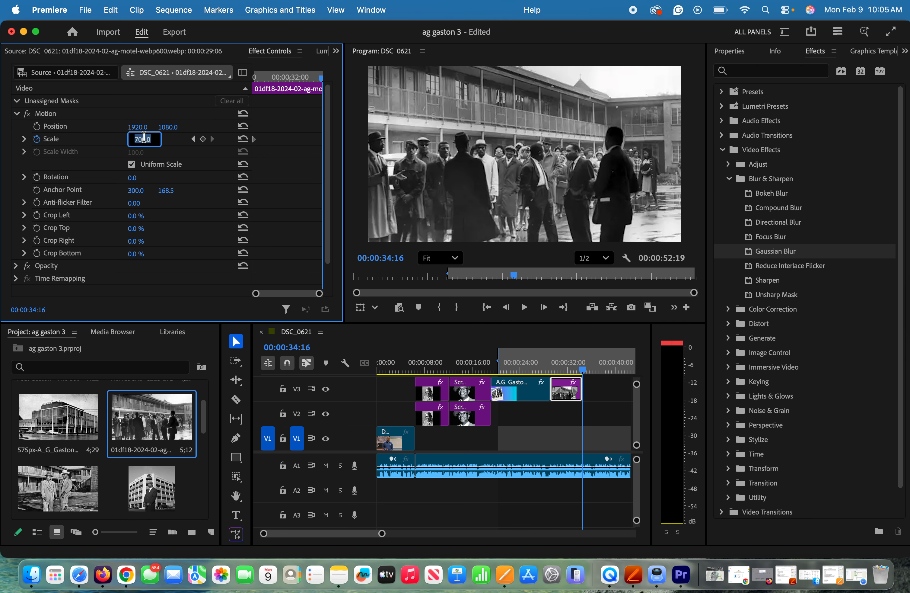
key(Up)
key(Up)
key(Up)
key(Up)
key(Up)
key(Up)
key(Up)
key(Up)
key(Up)
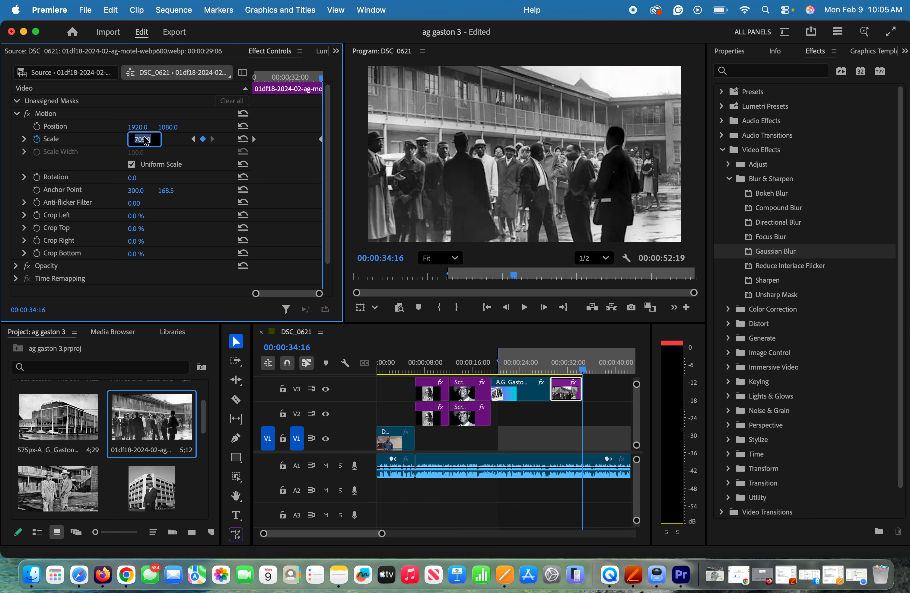
key(Up)
key(Up)
key(Up)
key(Up)
key(Up)
key(Up)
key(Up)
key(Up)
key(Up)
key(Up)
key(Up)
key(Up)
key(Up)
key(Up)
key(Up)
key(Up)
key(Up)
key(Up)
key(Up)
key(Up)
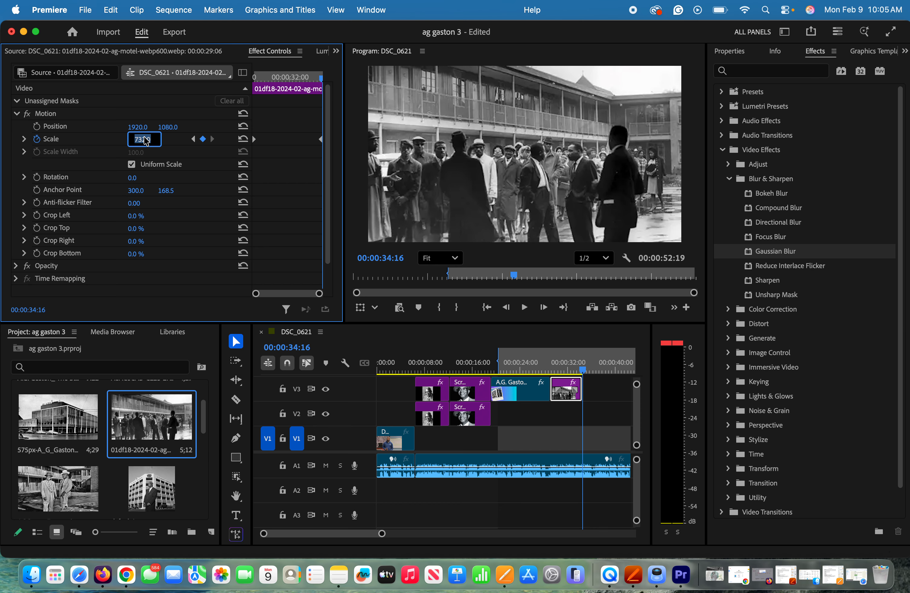
key(Up)
key(Up)
key(Up)
key(Up)
key(Up)
key(Up)
key(Up)
key(Up)
key(Up)
key(Up)
key(Up)
key(Up)
key(Up)
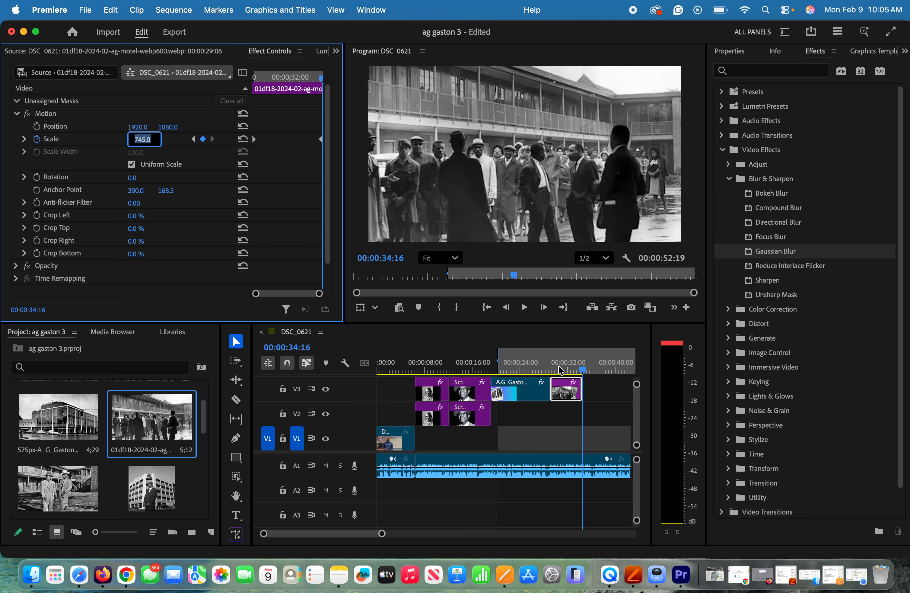
click(562, 371)
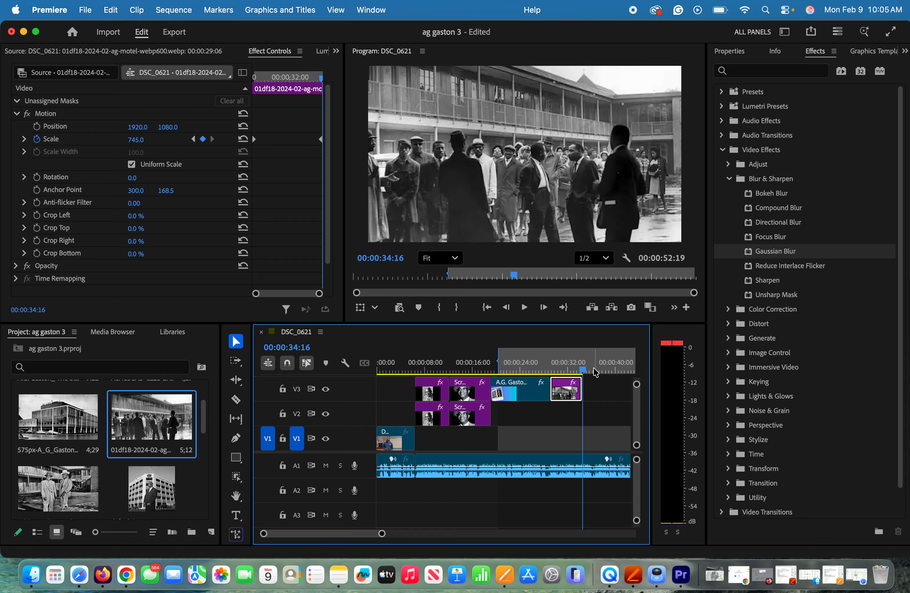
- Play the motel crowd photo clip from its beginning to check the slow zoom
click(553, 370)
key(space)
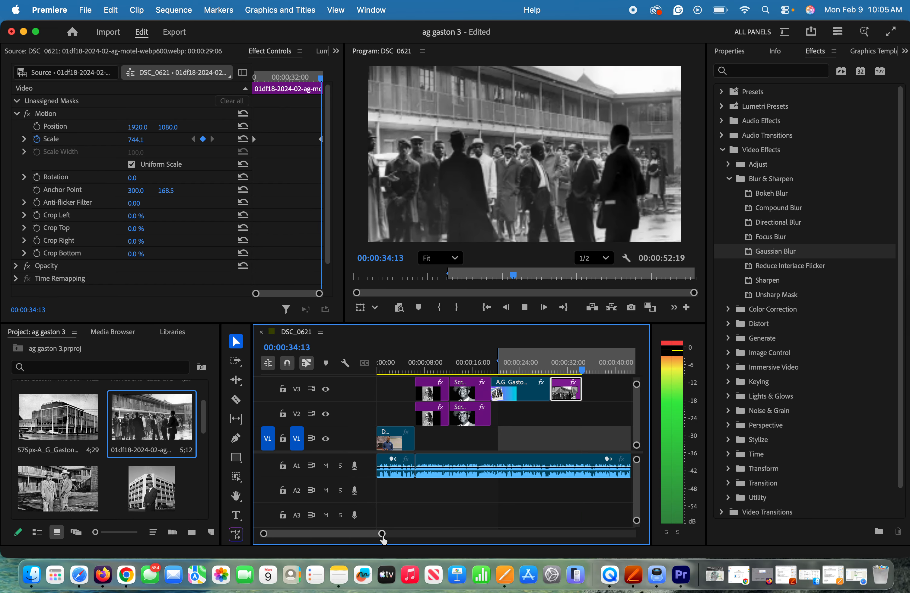
key(space)
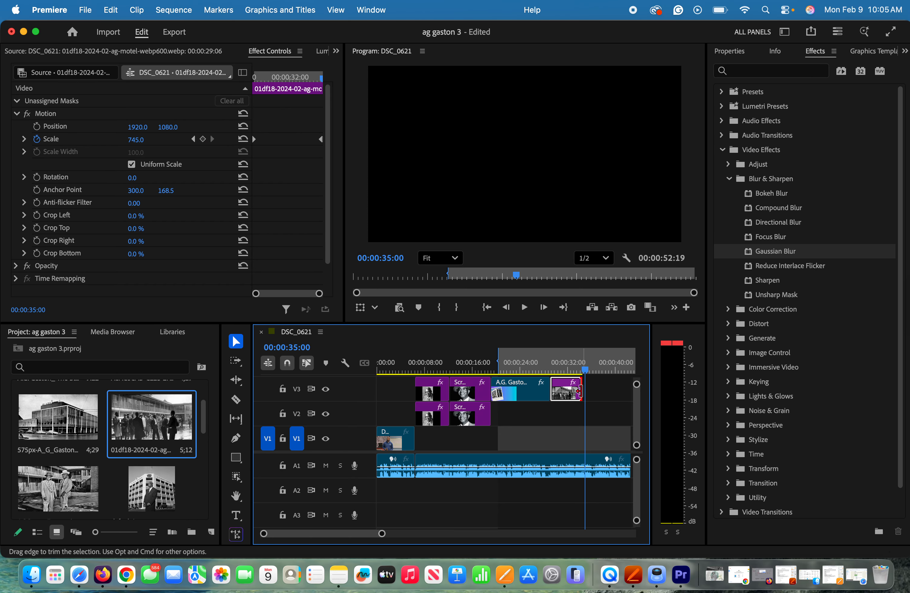
- Extend the motel crowd photo clip, play onward to find the cut point, and trim its end to 00:00:37:17
drag(579, 390, 597, 399)
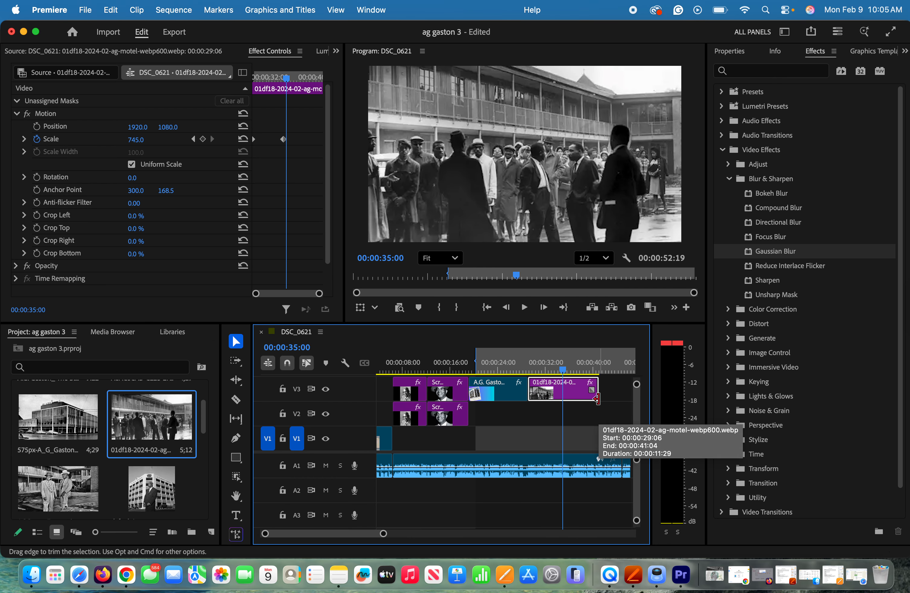
key(space)
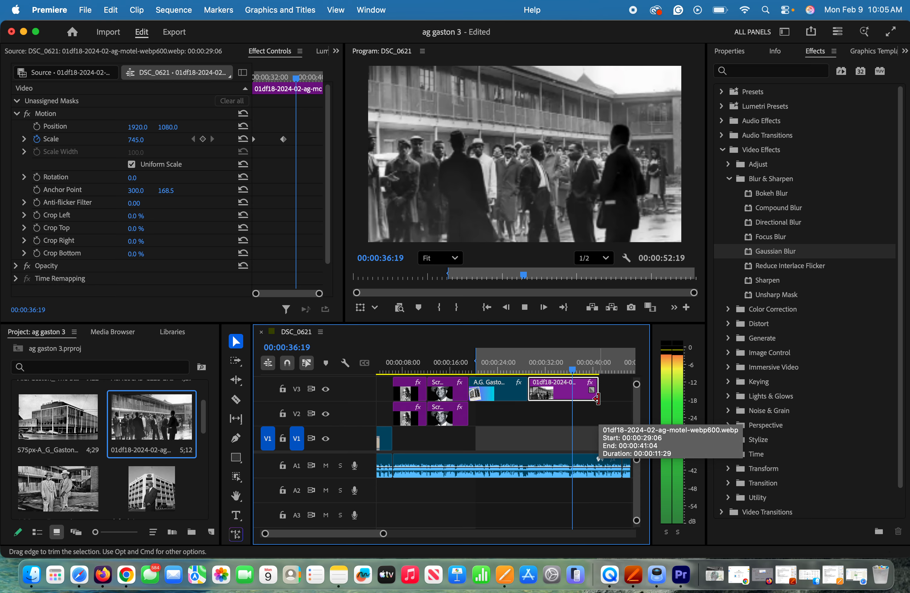
key(space)
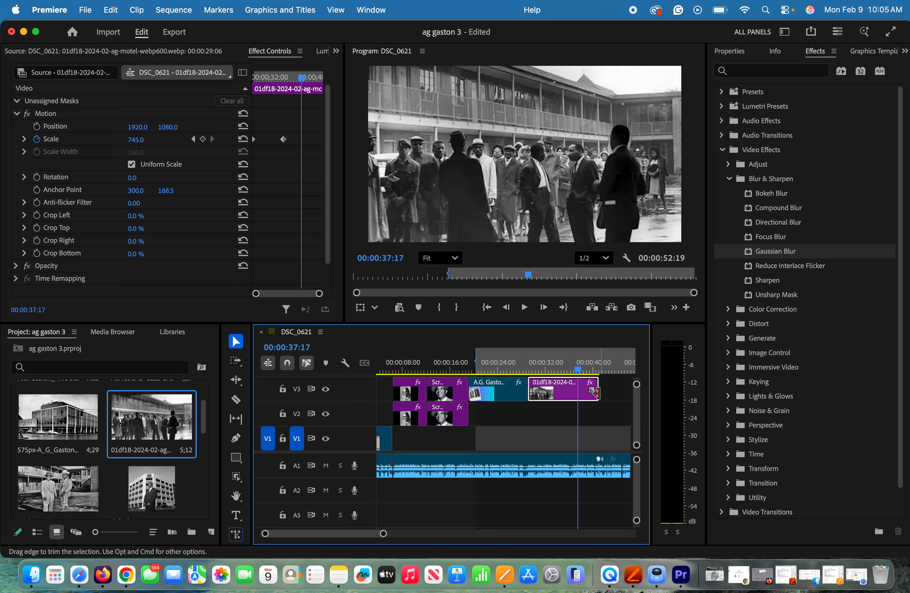
drag(596, 393, 579, 393)
- Place default.jpg on track V3 directly after the motel crowd photo, starting at 00:00:37:17
double_click(153, 483)
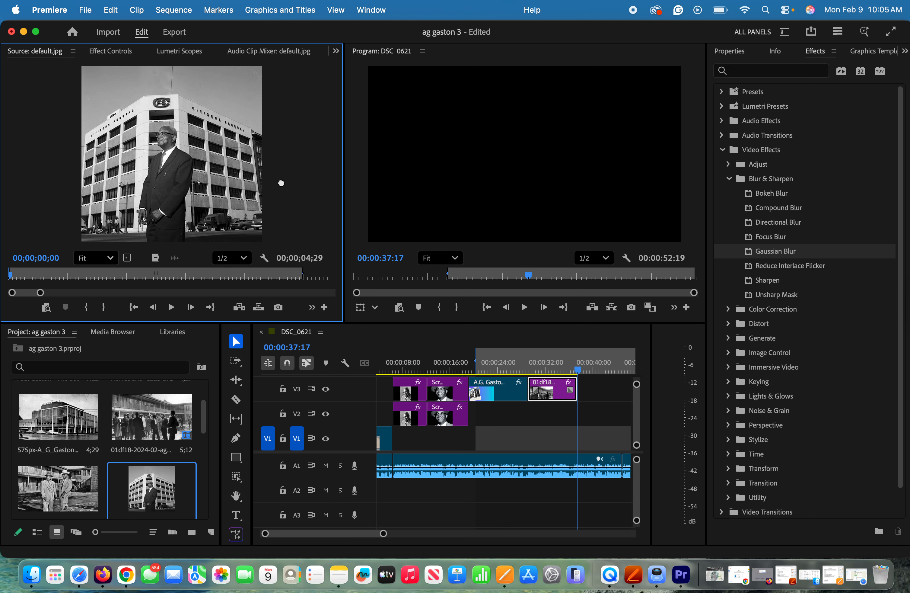
drag(452, 309, 583, 385)
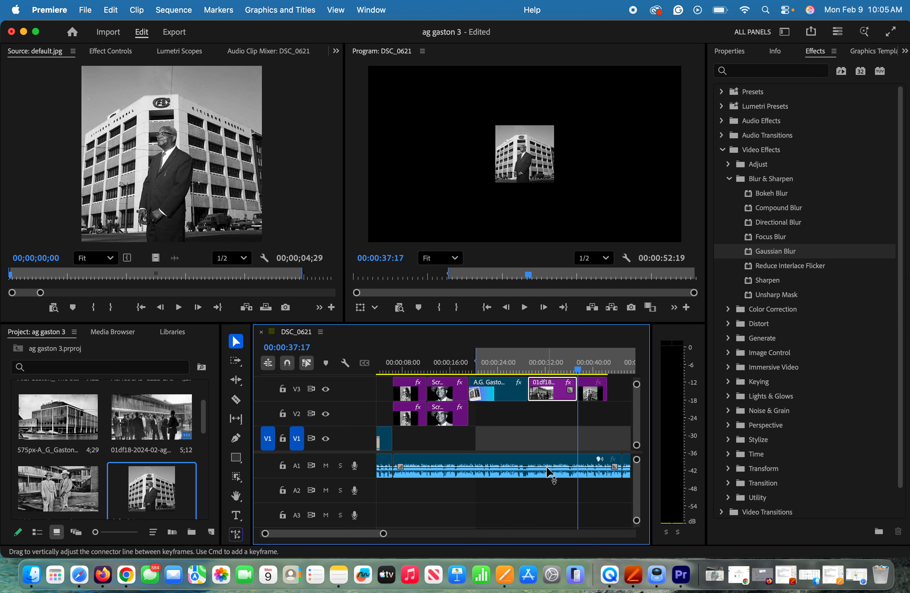
- Set the Scale of the default.jpg clip on V3 to 400
drag(384, 534, 421, 533)
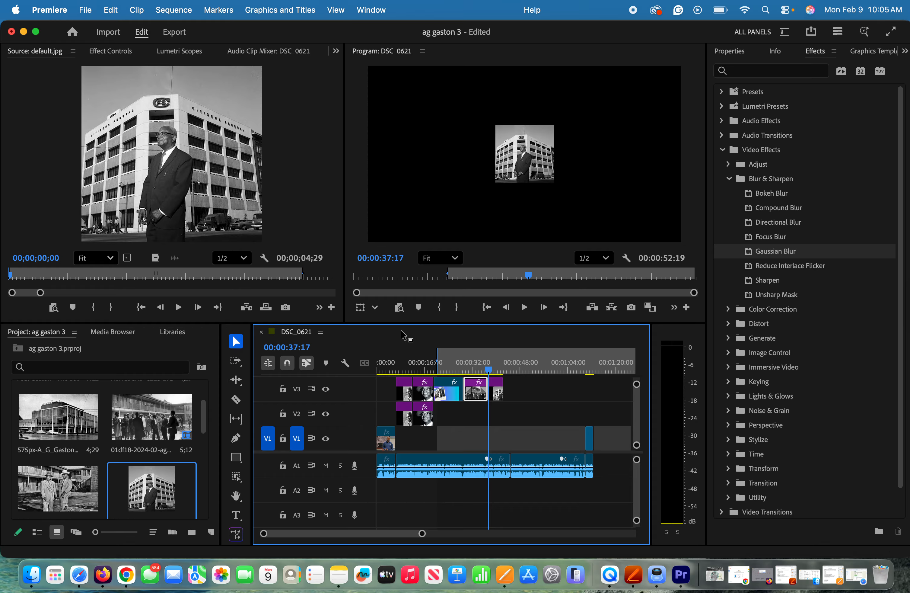
double_click(496, 390)
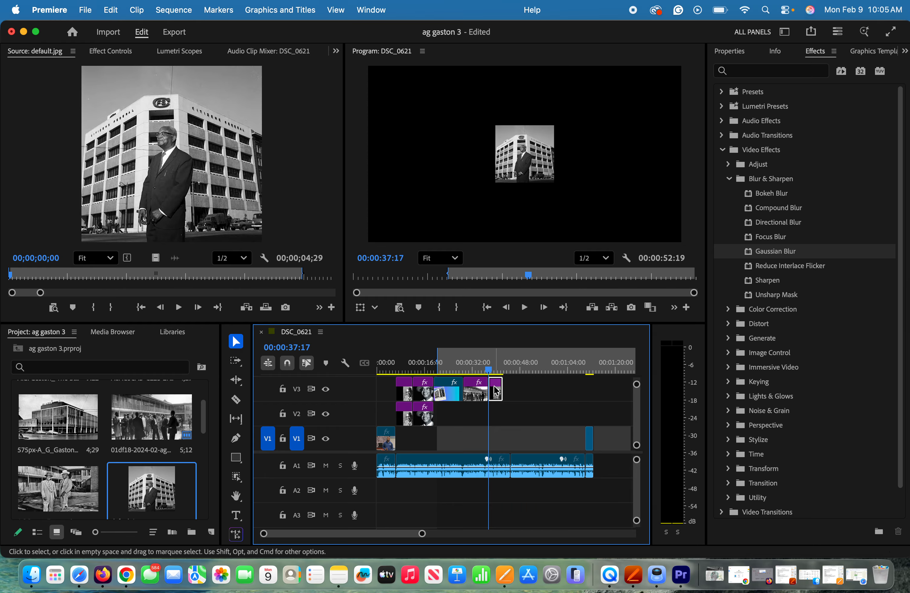
click(180, 52)
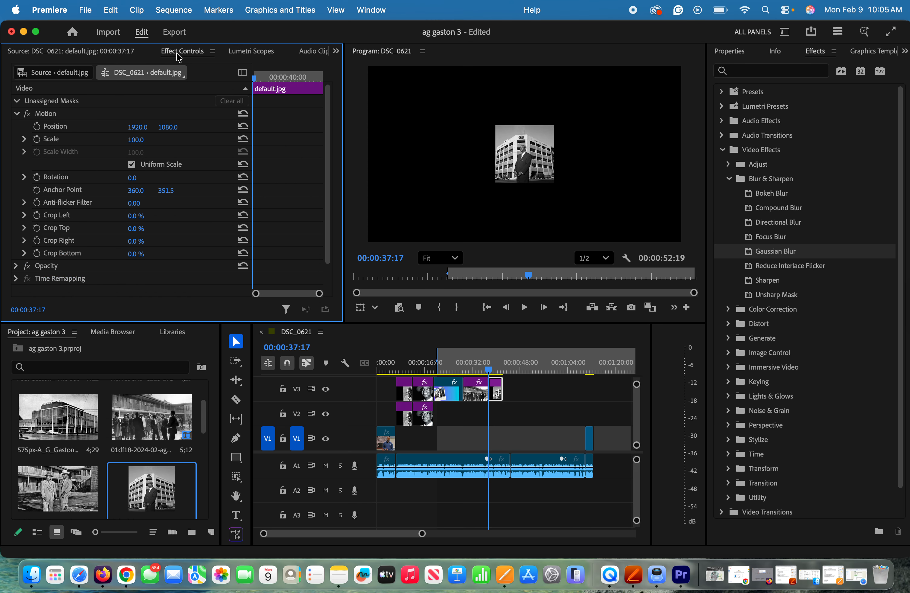
click(136, 140)
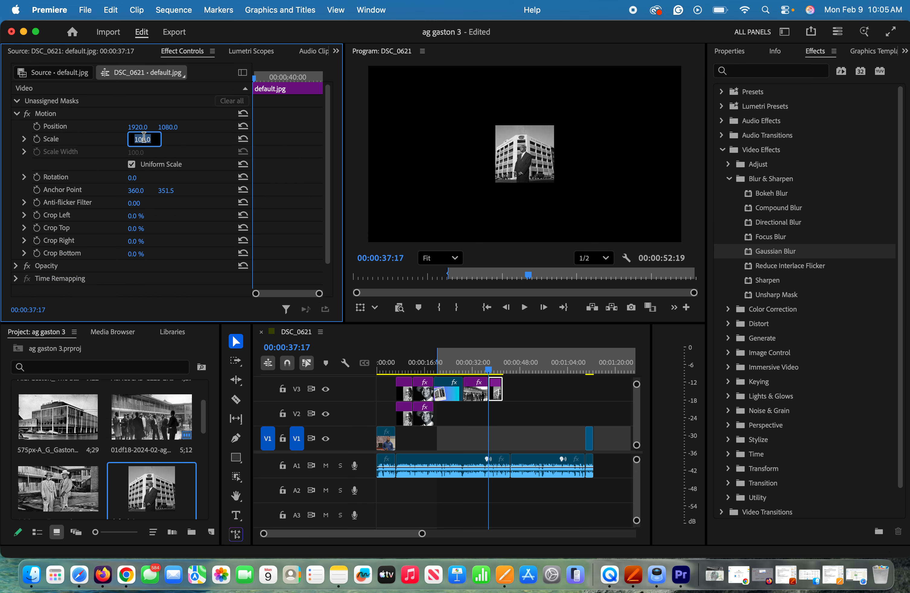
key(BackSpace)
key(Return)
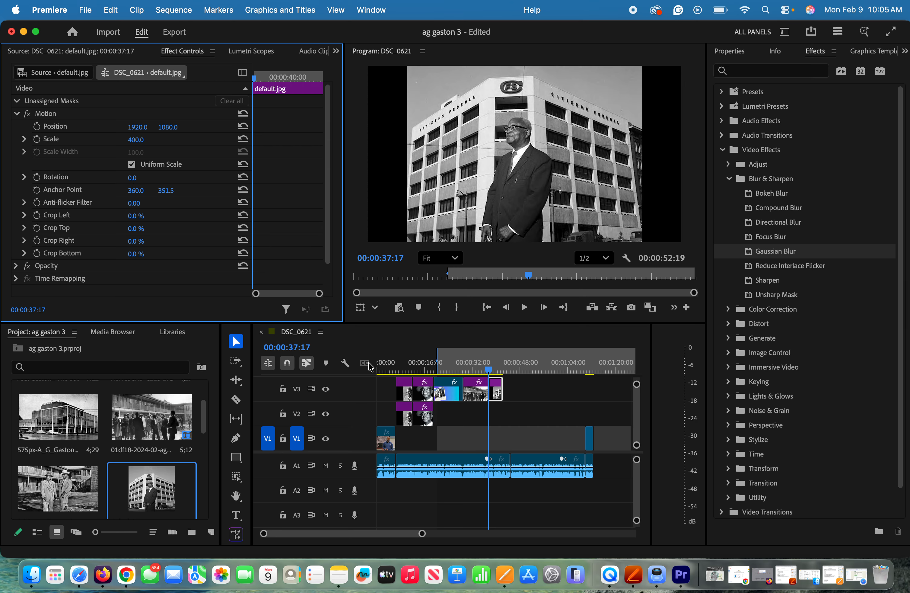
- Lengthen the default.jpg clip on V3 and add a second default.jpg of matching length directly beneath it on V2
drag(502, 388, 502, 390)
drag(192, 479, 510, 416)
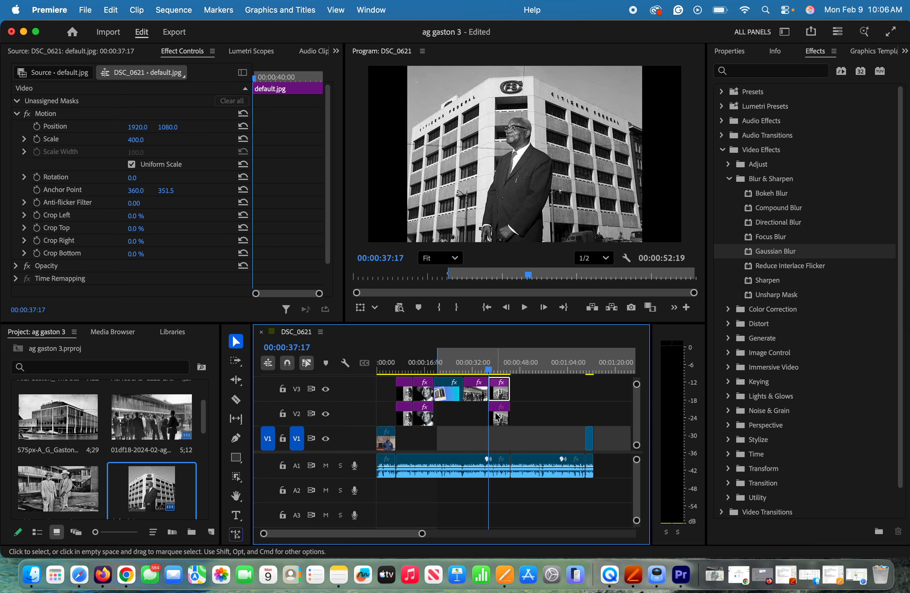
- Try a Scale of 300 on the V2 default.jpg copy and play the section briefly
double_click(502, 415)
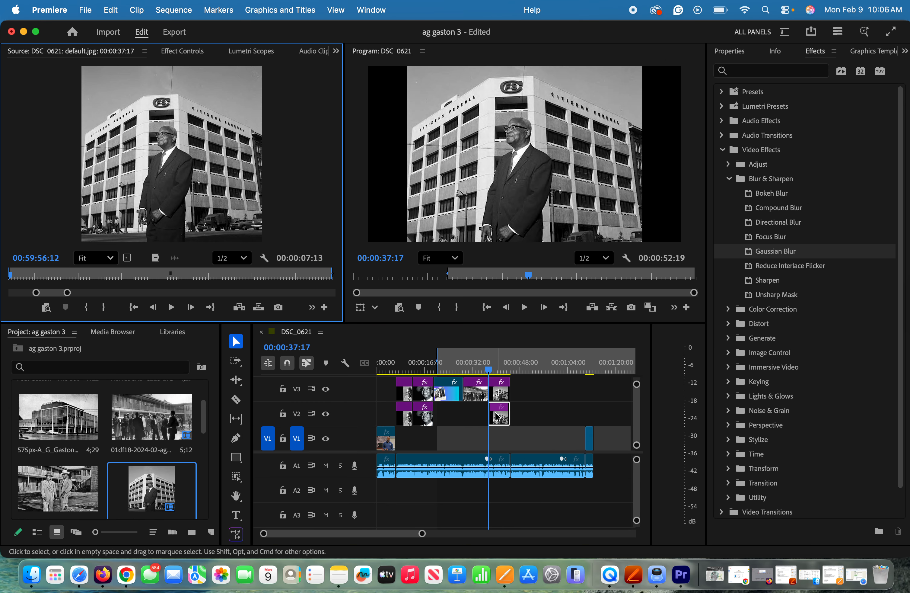
click(183, 53)
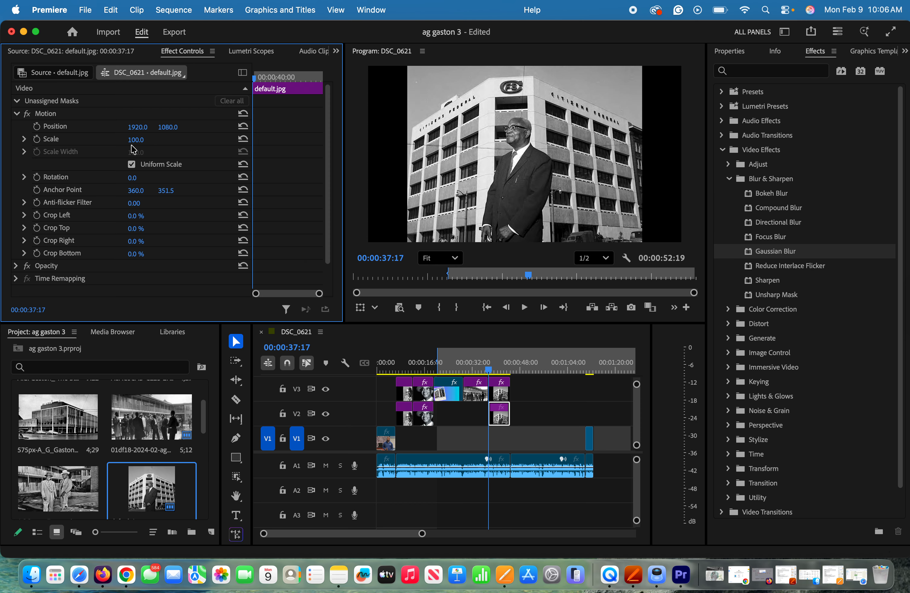
click(144, 139)
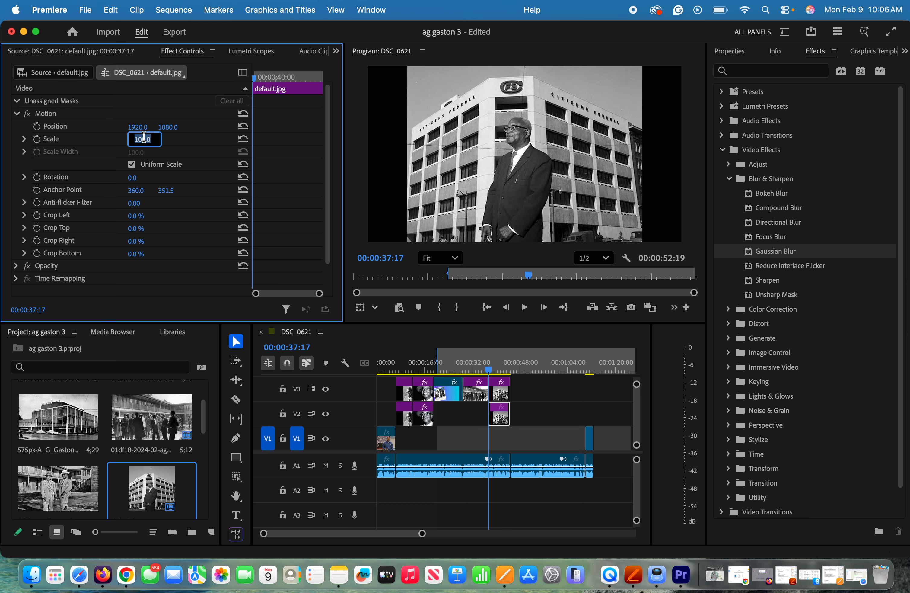
key(BackSpace)
key(Return)
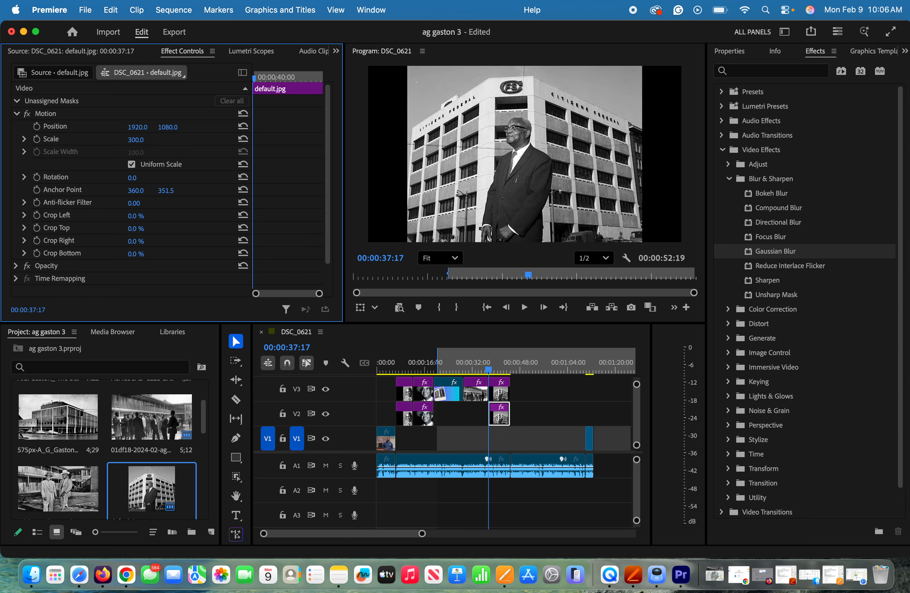
key(space)
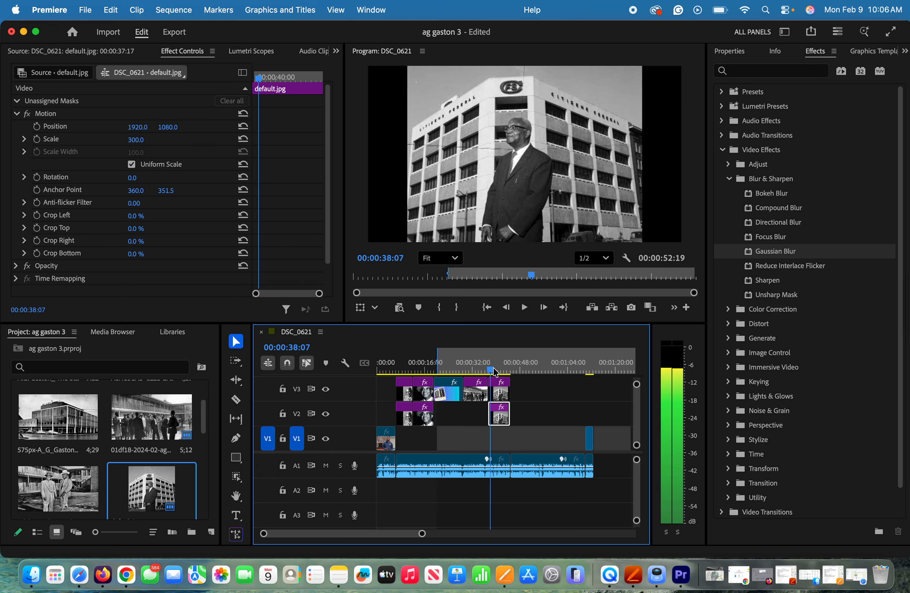
key(space)
- Set the Scale of the V2 default.jpg copy to 800 so it fills the frame behind the V3 photo
double_click(500, 415)
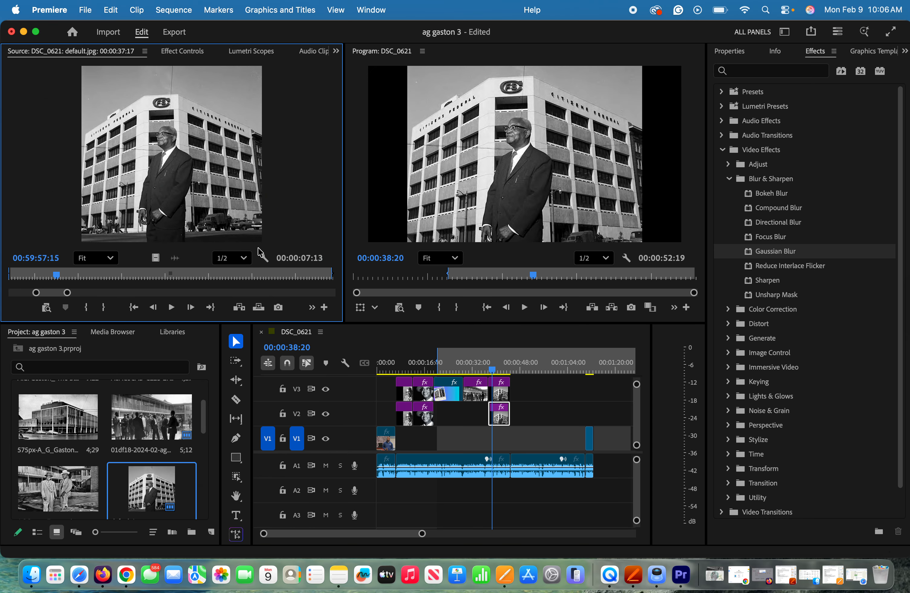
click(184, 51)
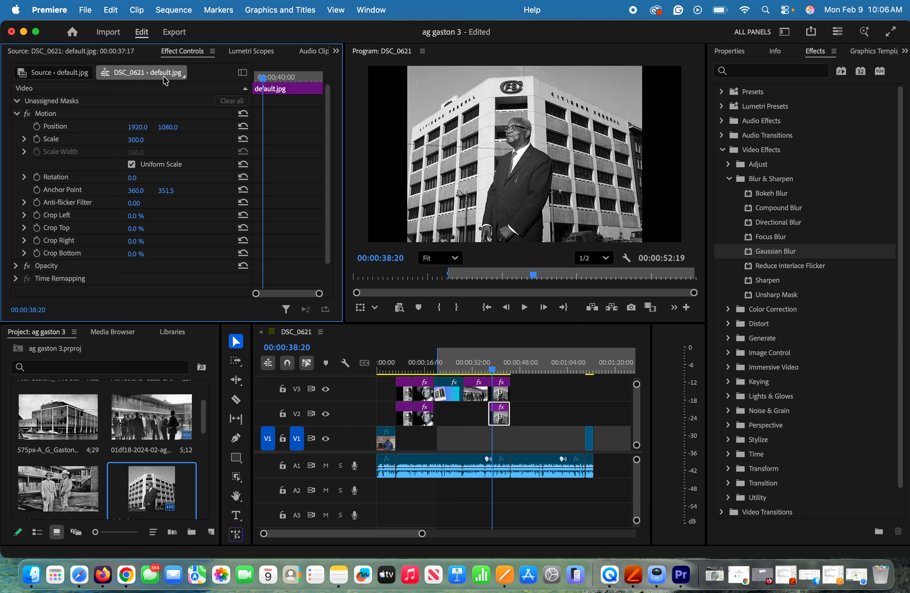
click(144, 139)
key(BackSpace)
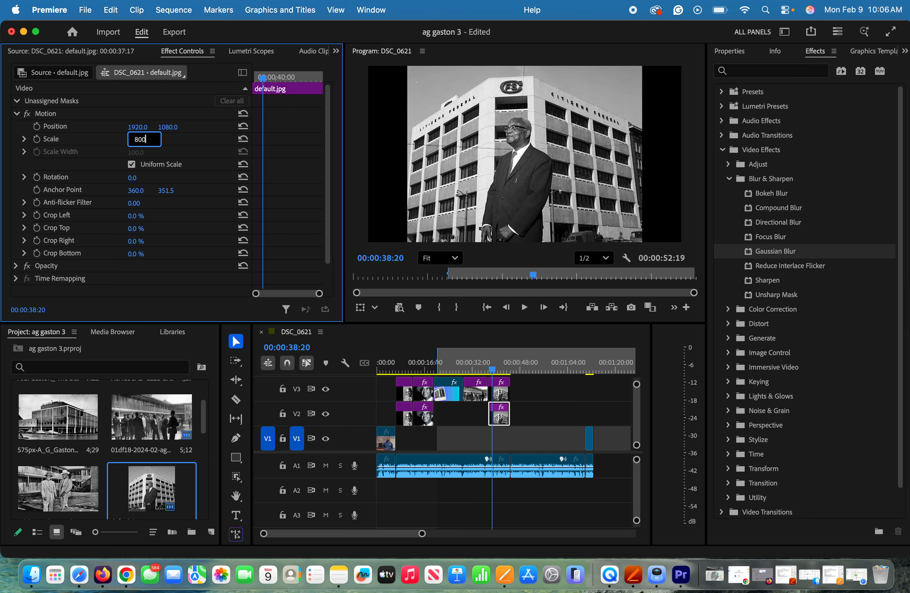
key(Return)
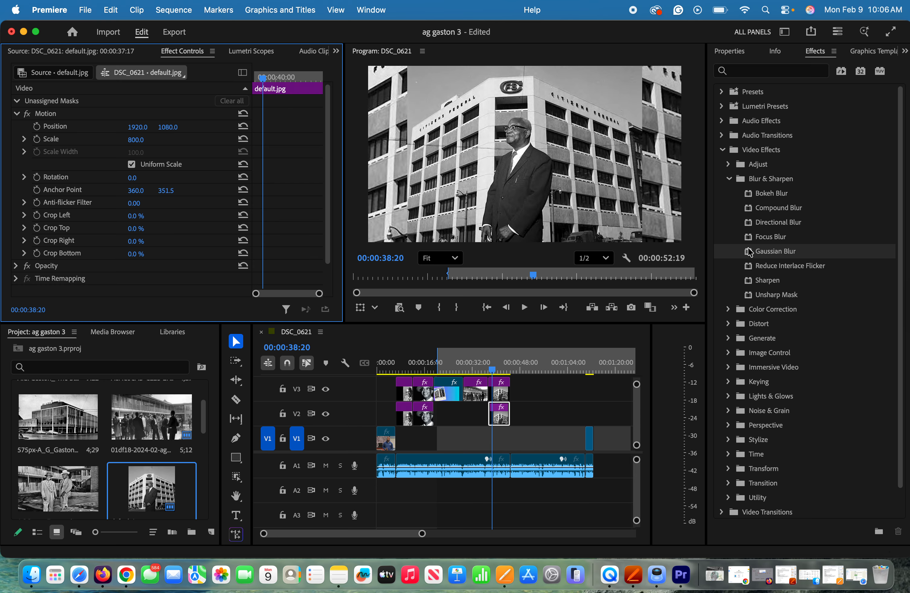
- Apply the Gaussian Blur effect to the default.jpg copy on V2 and play that section from its start
drag(750, 252, 499, 414)
drag(492, 372, 490, 370)
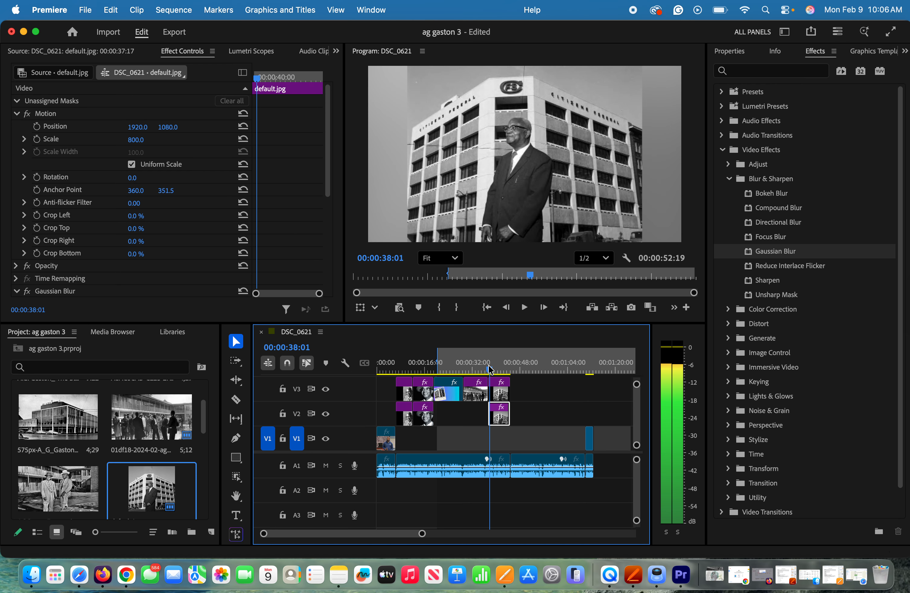
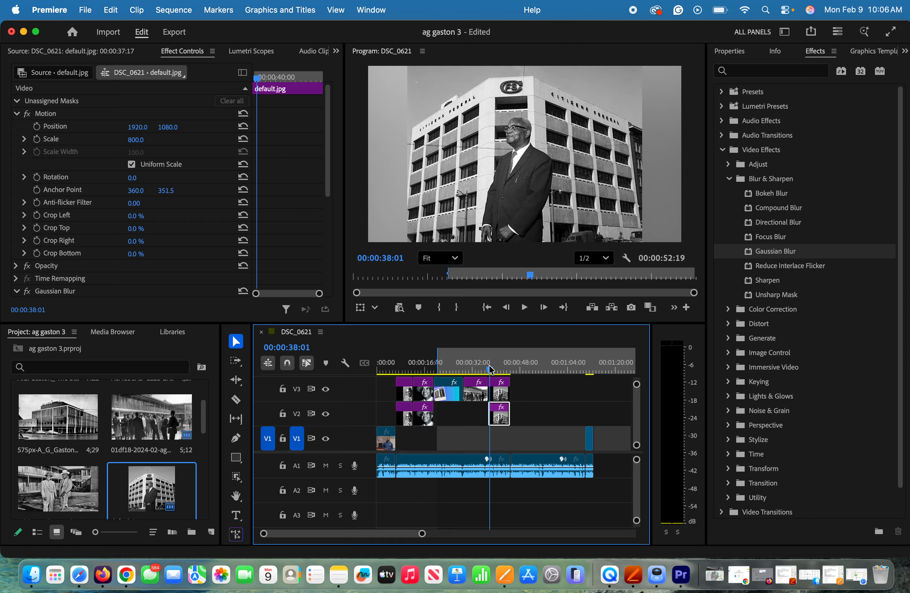
key(space)
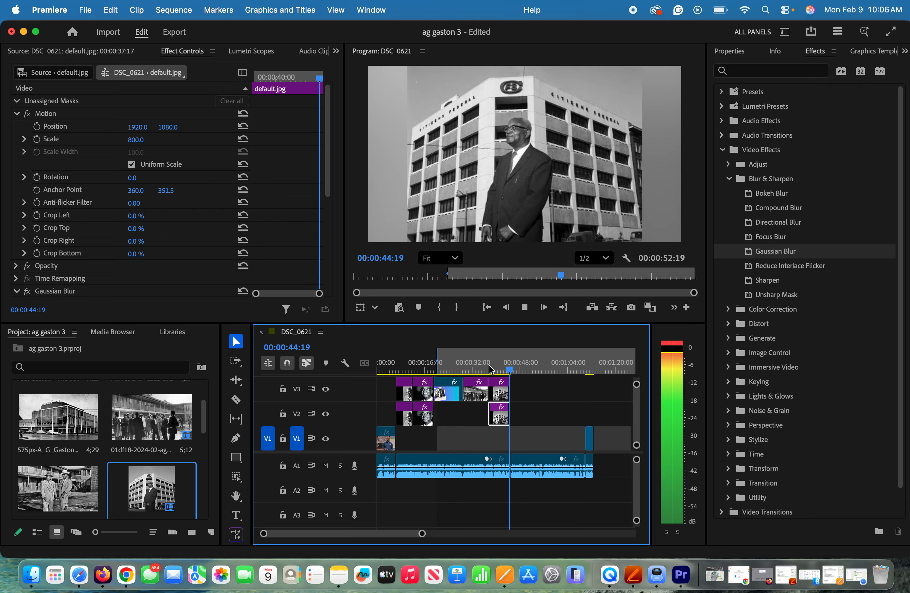
key(space)
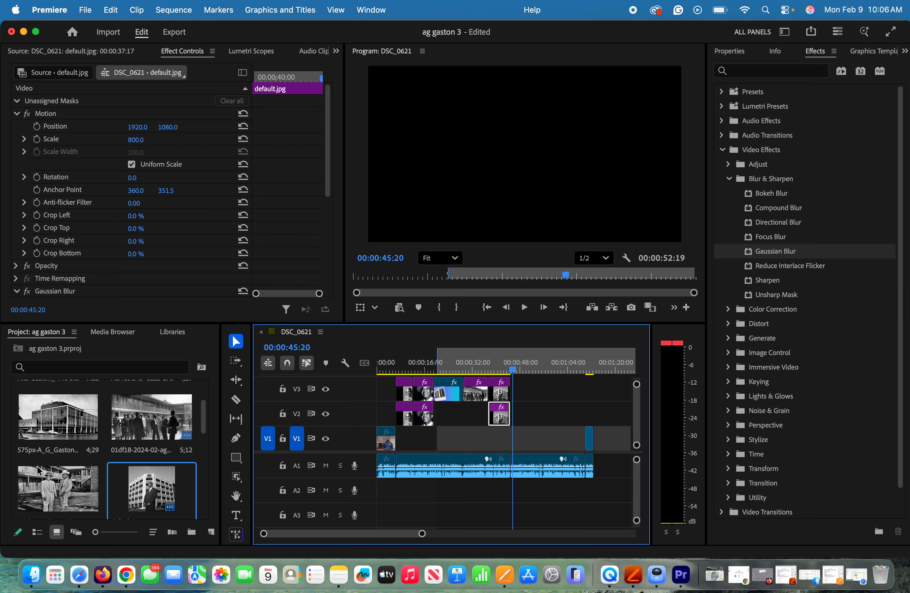
- Look through the project's photos for the next image and preview AGGastonFeature.jpg in the Source monitor
drag(203, 428, 203, 450)
double_click(69, 409)
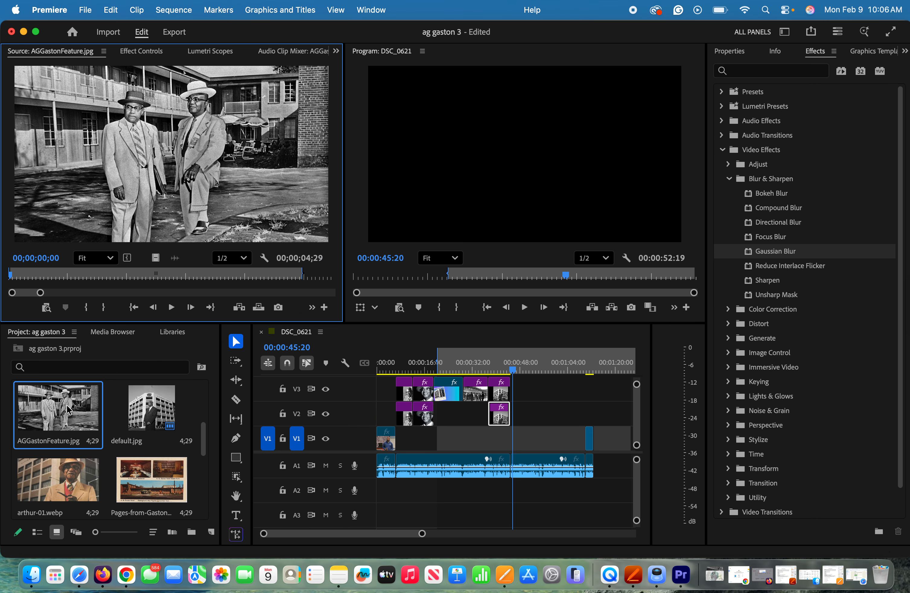
drag(204, 431, 199, 397)
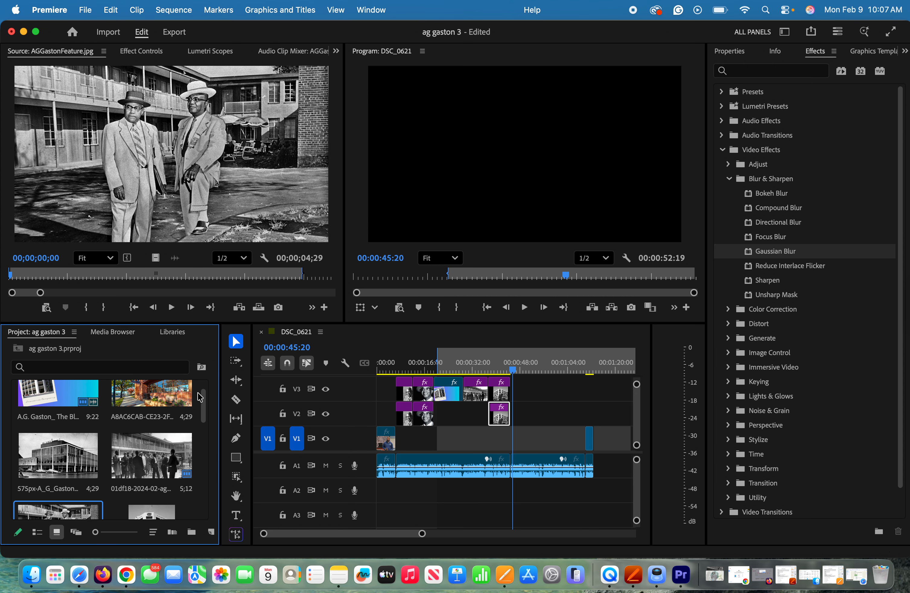
- Switch to Chrome and run a Google image search for "ag gaston hotel bombed" in a new tab
click(127, 574)
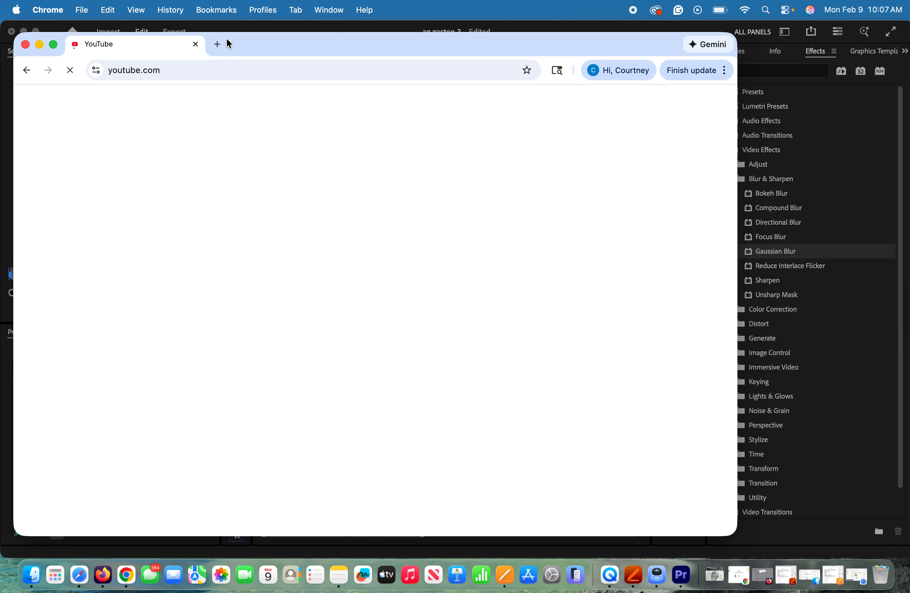
click(216, 43)
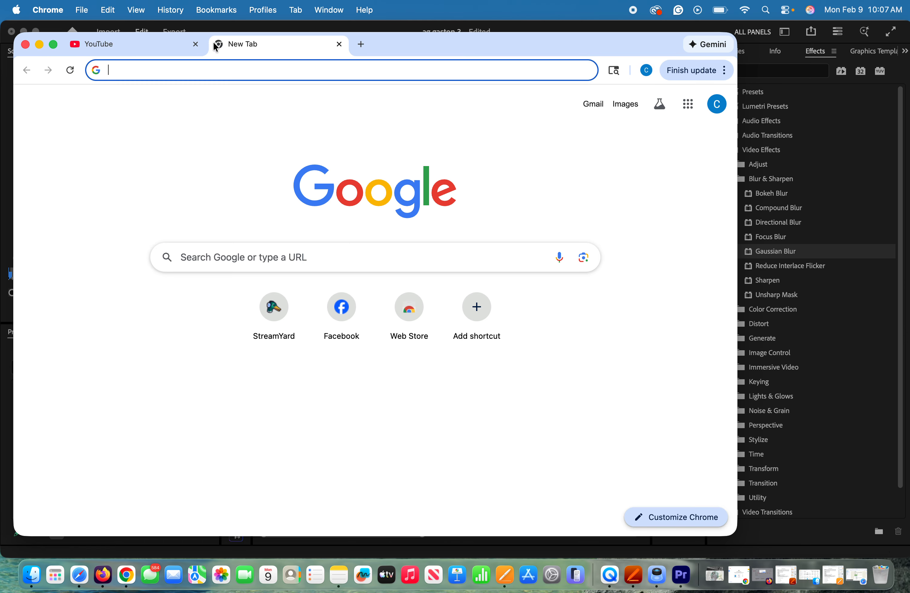
text(ag gast)
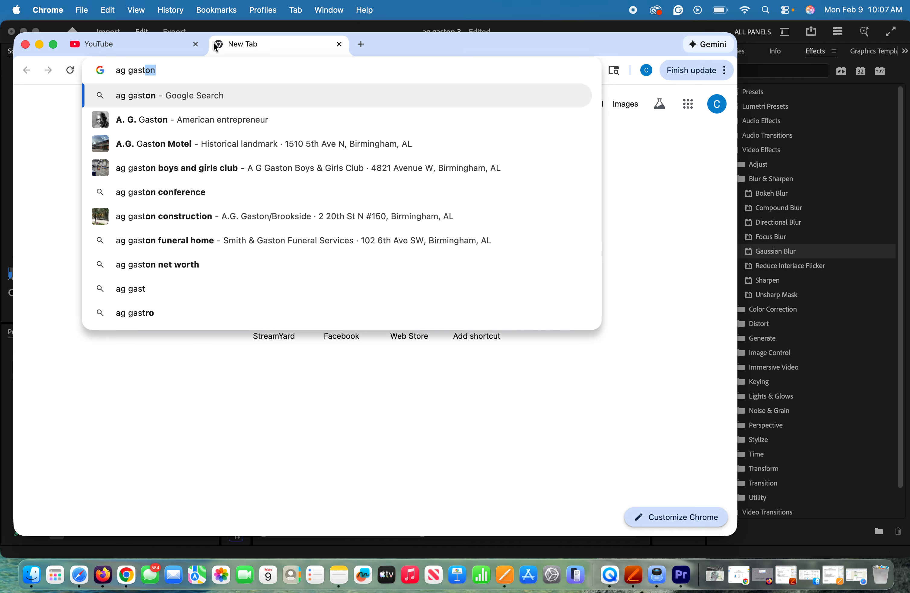
text(on hot)
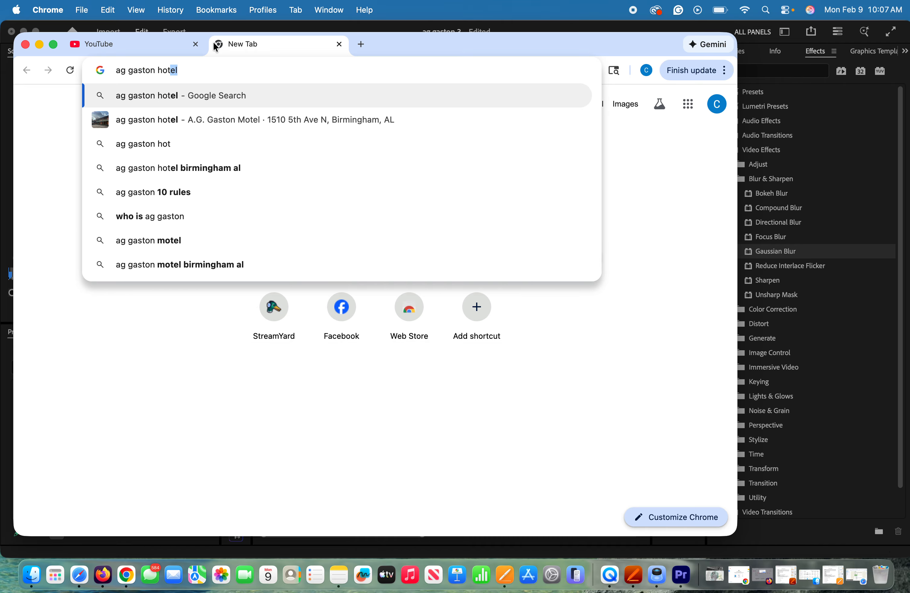
text(el bomb)
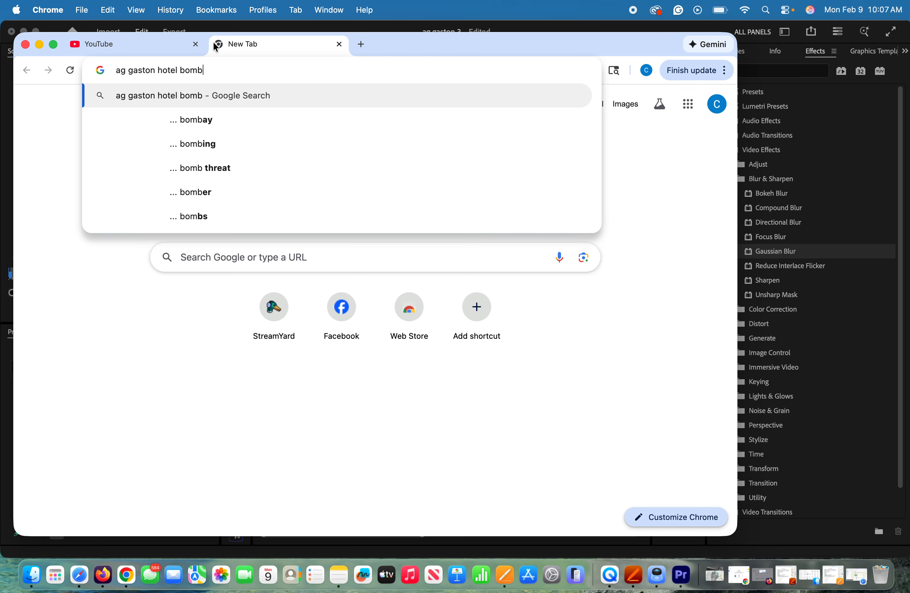
text(ed)
key(Return)
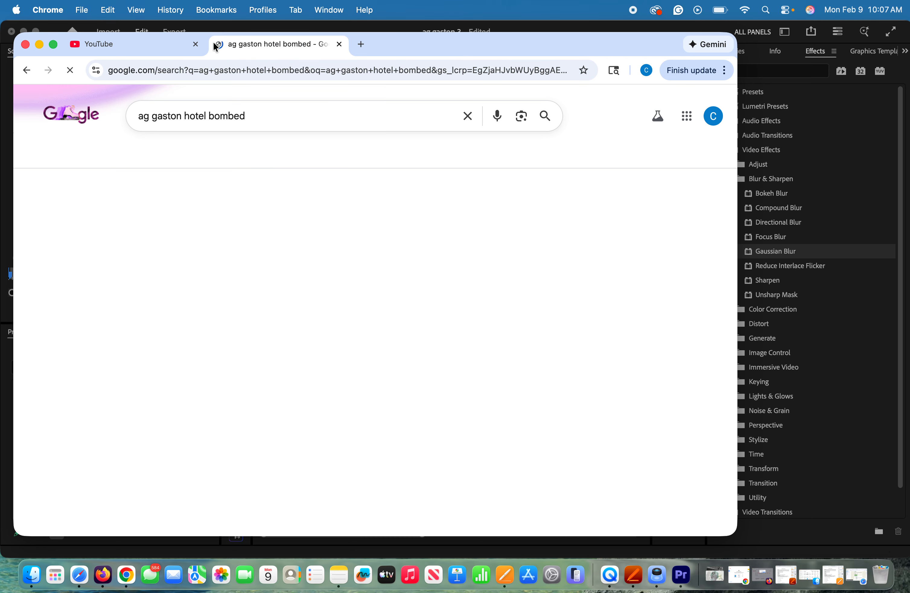
click(82, 156)
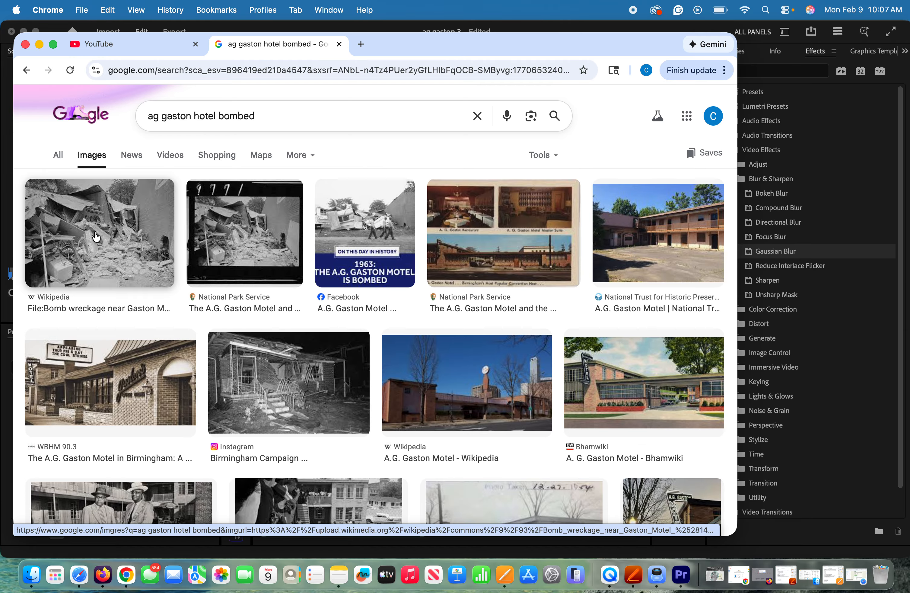
- Save the Wikipedia bomb wreckage photo to Downloads as images (2) and minimize the browser window
click(96, 237)
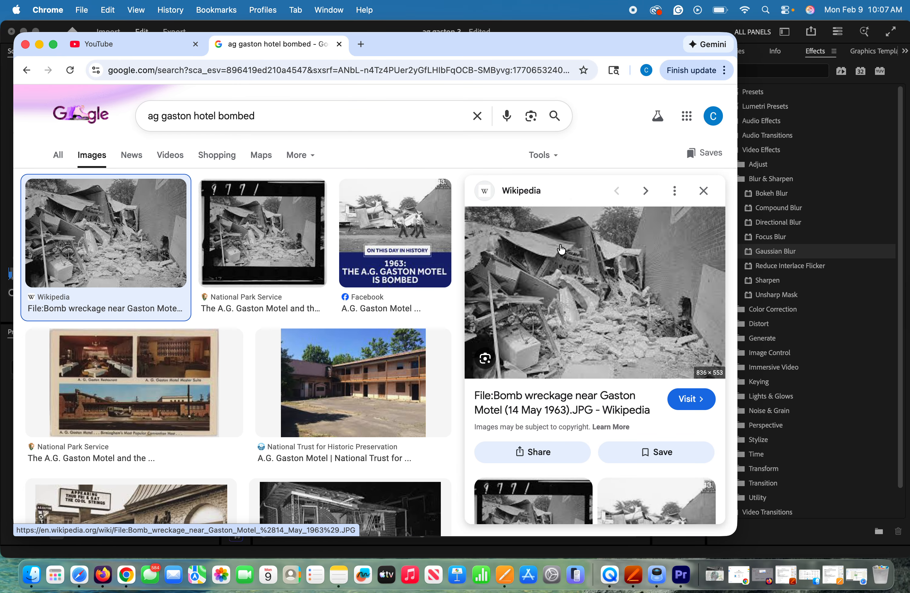
click(597, 265)
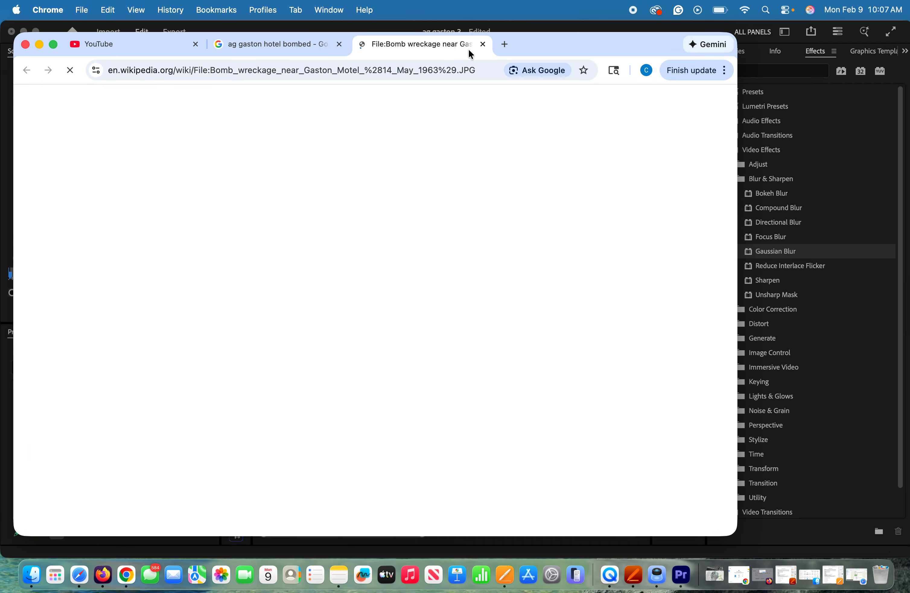
click(294, 48)
right_click(648, 291)
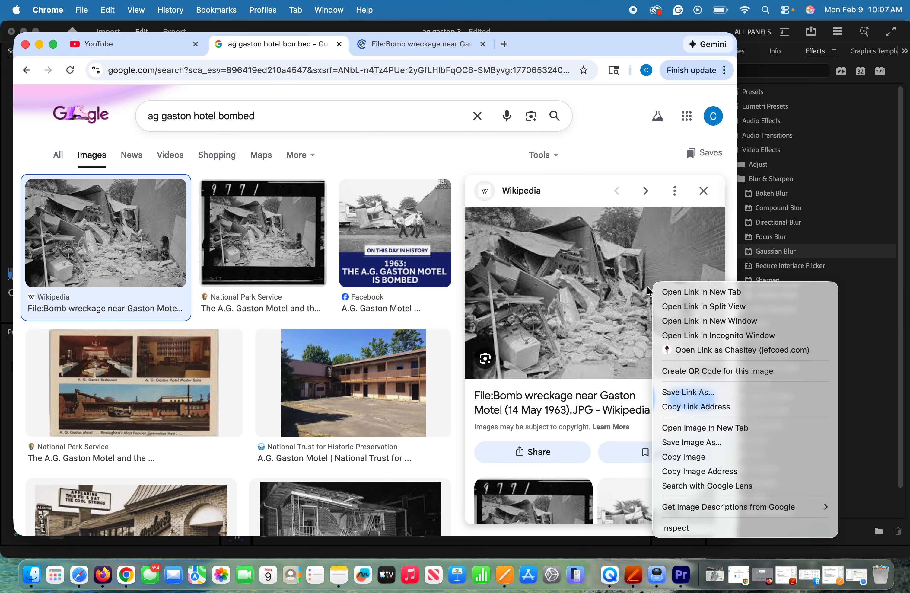
click(698, 443)
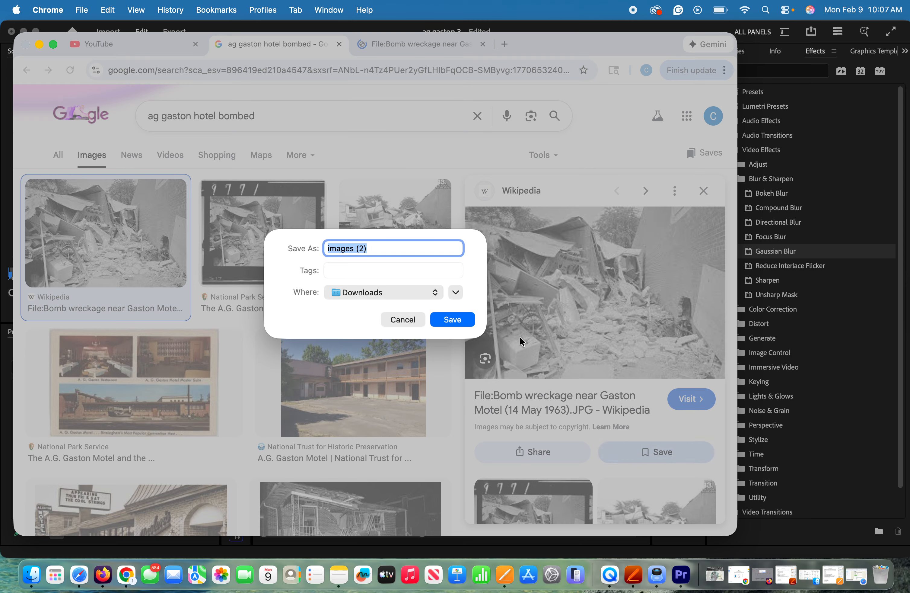
click(464, 319)
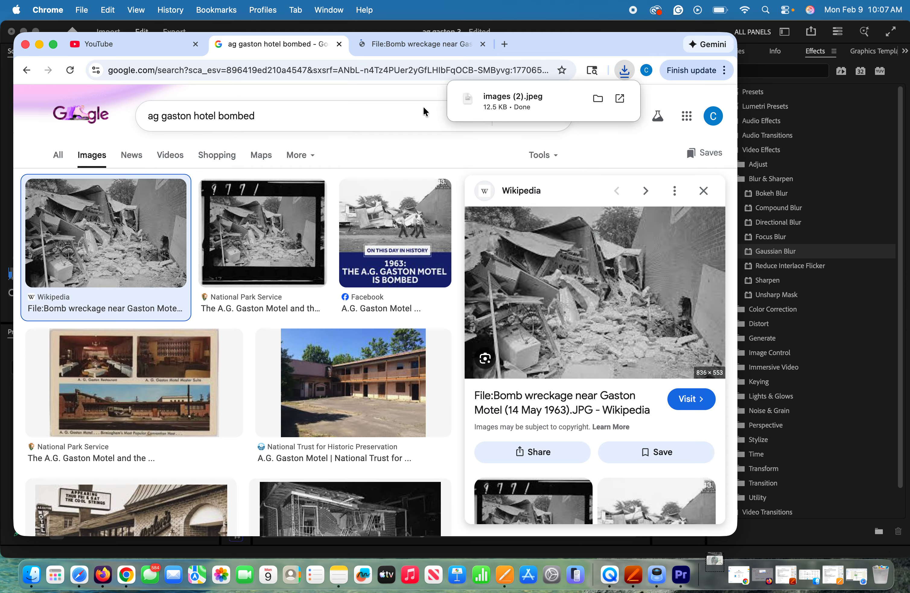
click(38, 44)
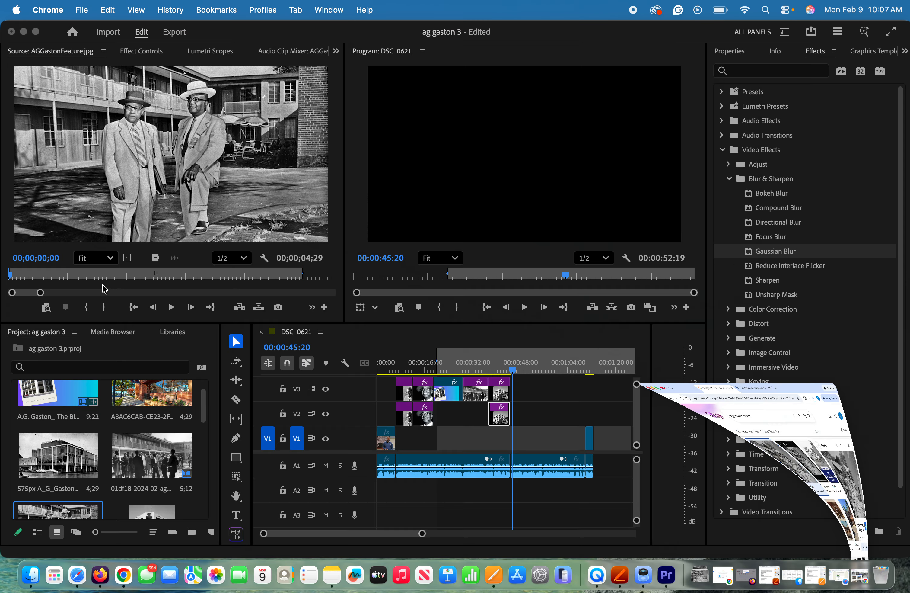
- Import images (2).jpeg from Downloads into the Premiere project and place it on V3 right after the default.jpg clip
double_click(108, 427)
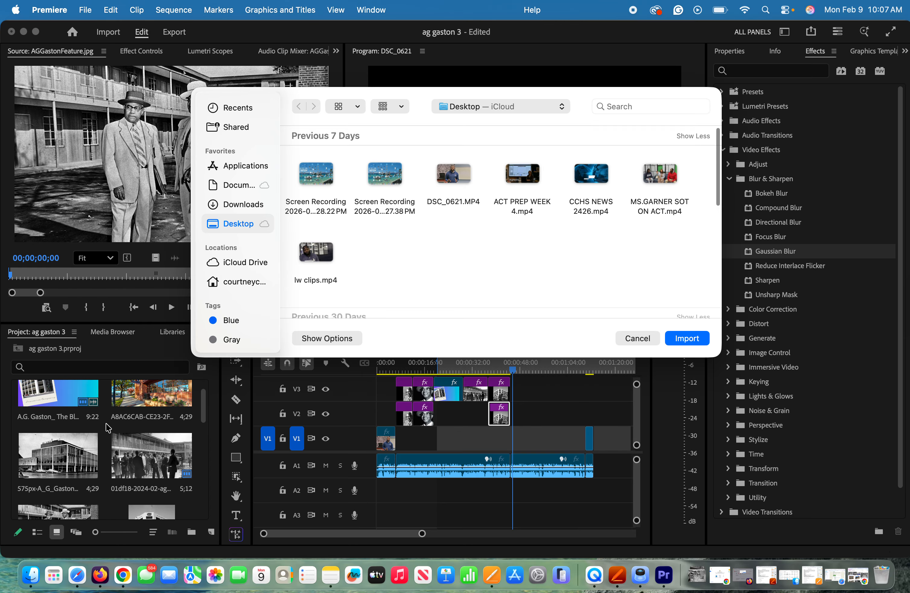
click(235, 207)
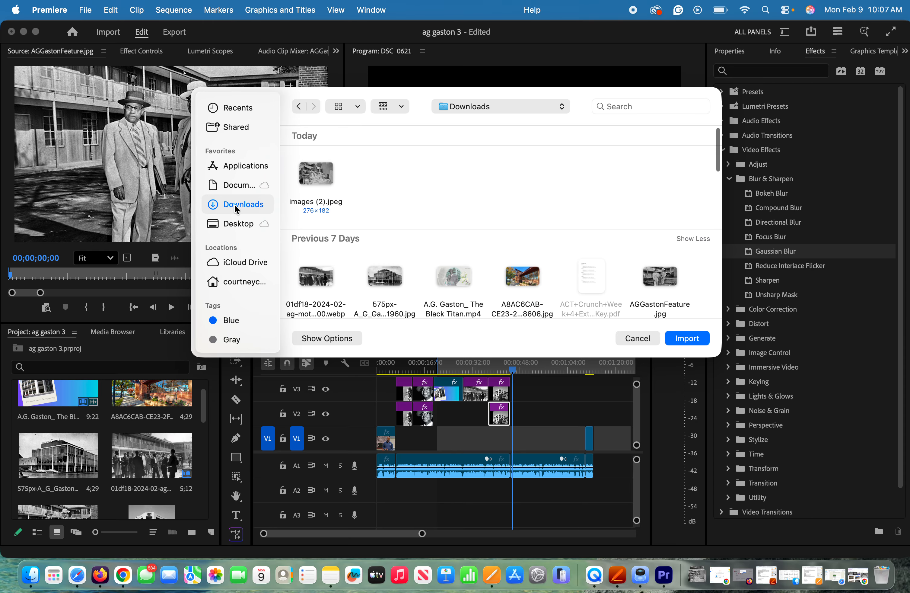
click(340, 173)
click(678, 340)
drag(129, 496, 518, 369)
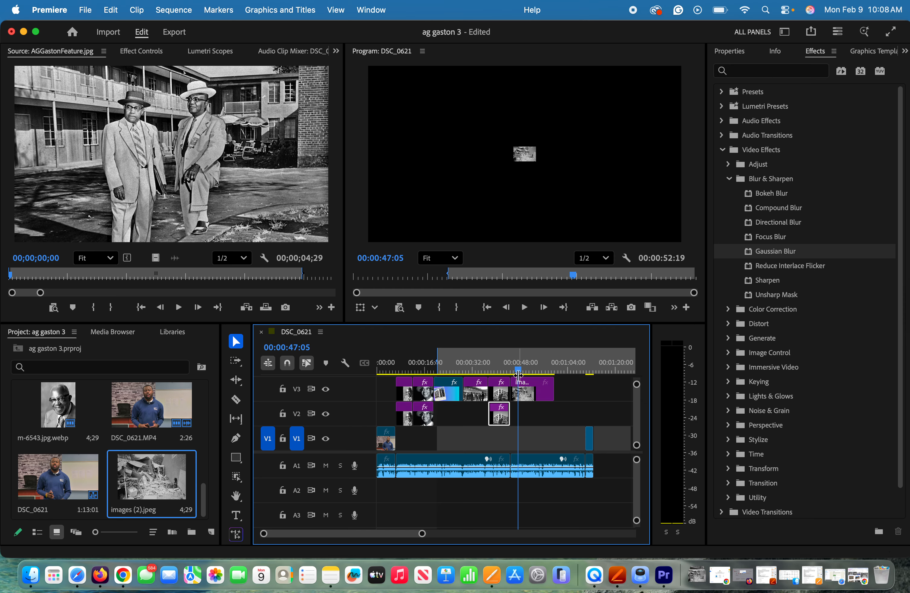
- Show the effect settings of the images (2).jpeg clip on V3 and set its Scale to 400
double_click(529, 392)
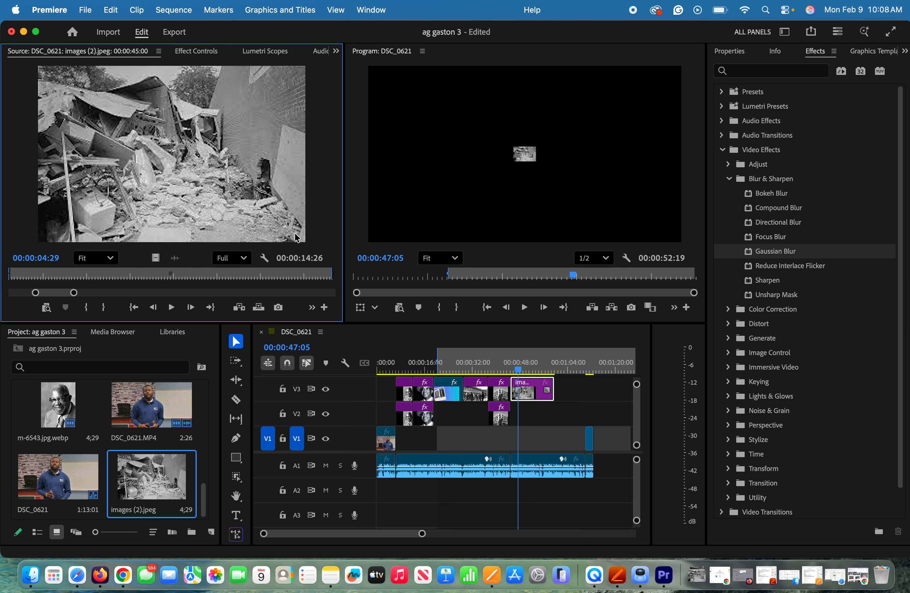
click(184, 54)
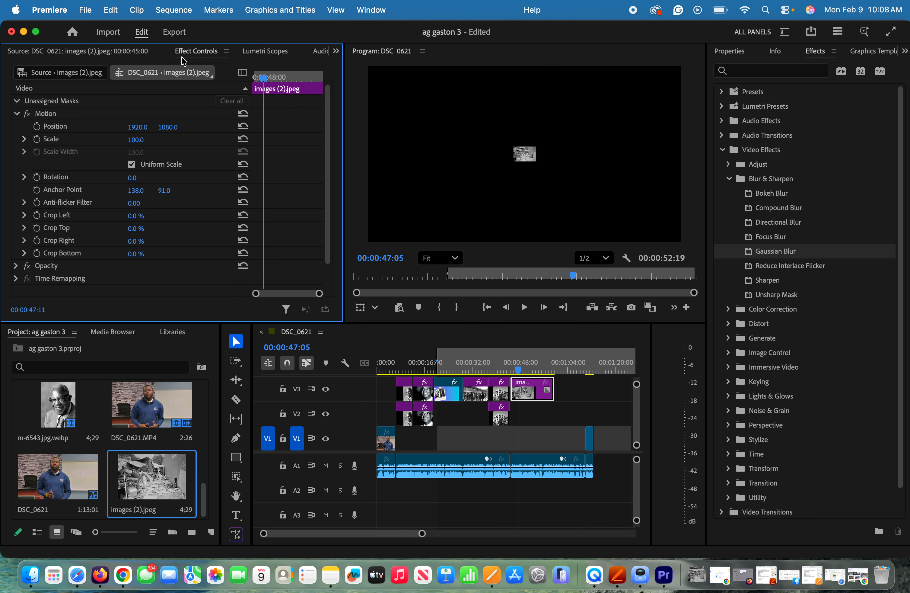
drag(519, 370, 514, 373)
click(143, 138)
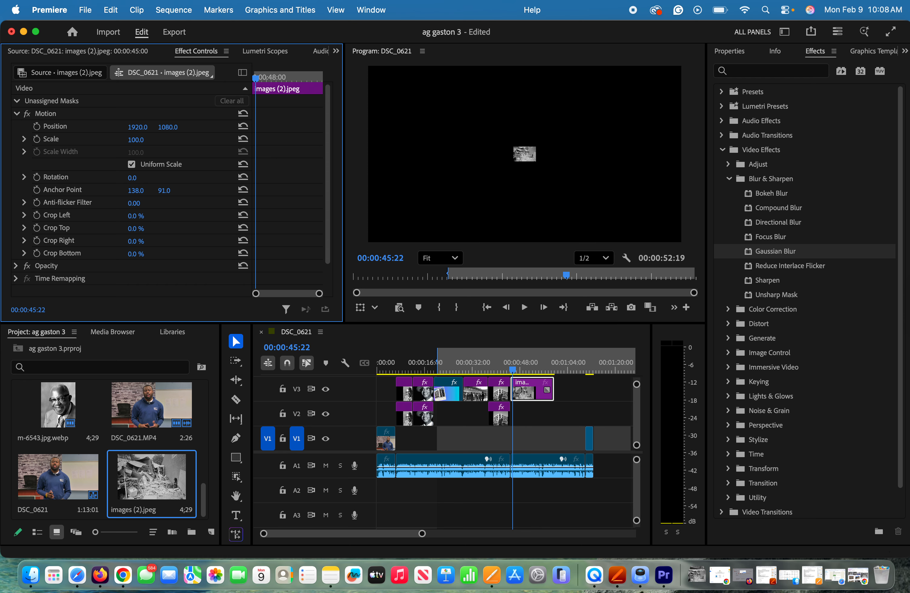
key(BackSpace)
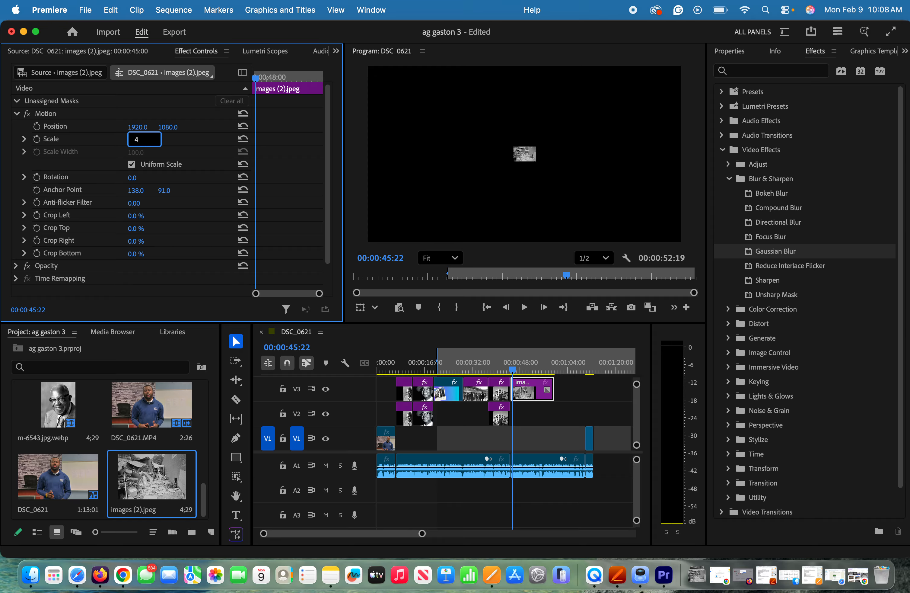
text(400)
key(Return)
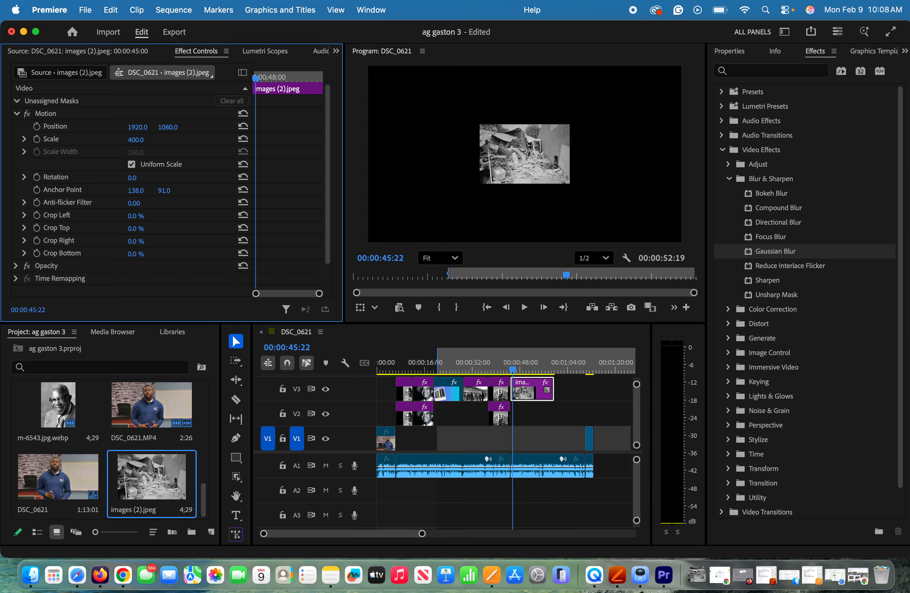
- Try Scale values of 600 and 900 on the images (2).jpeg clip
click(138, 139)
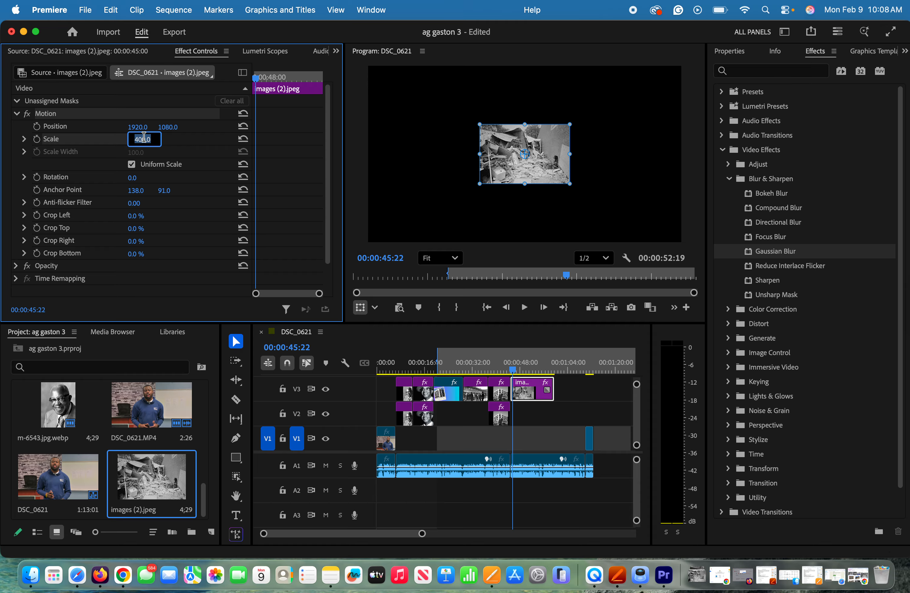
key(BackSpace)
key(Return)
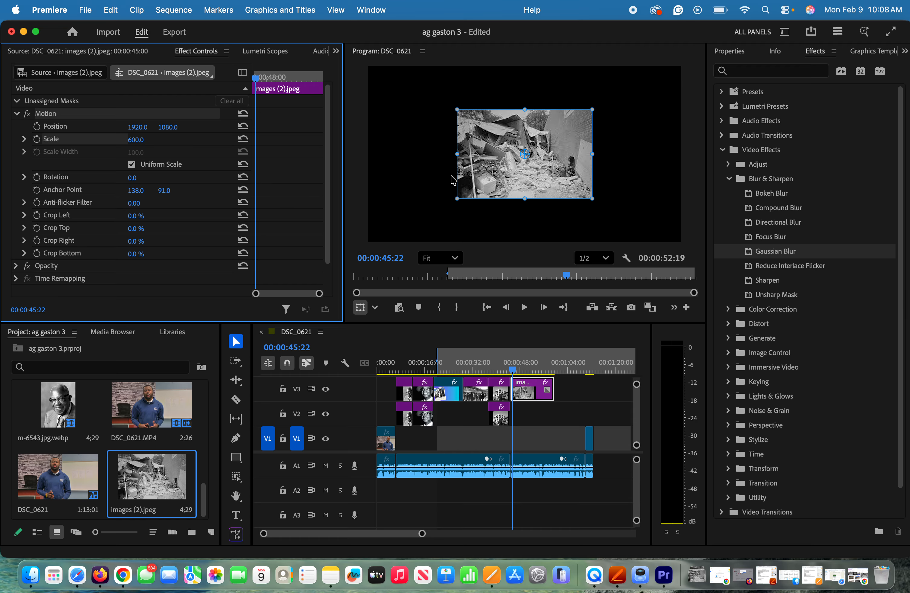
click(135, 140)
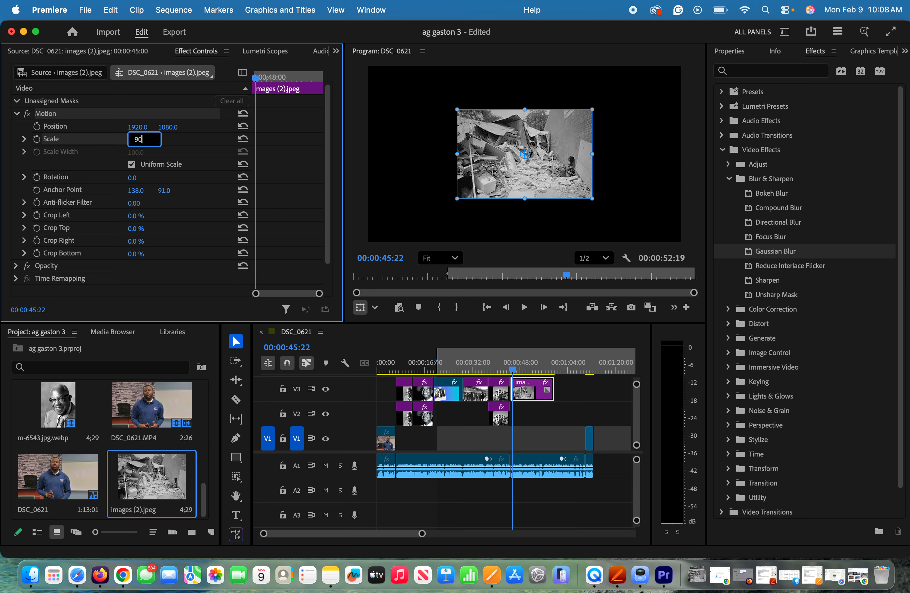
key(Return)
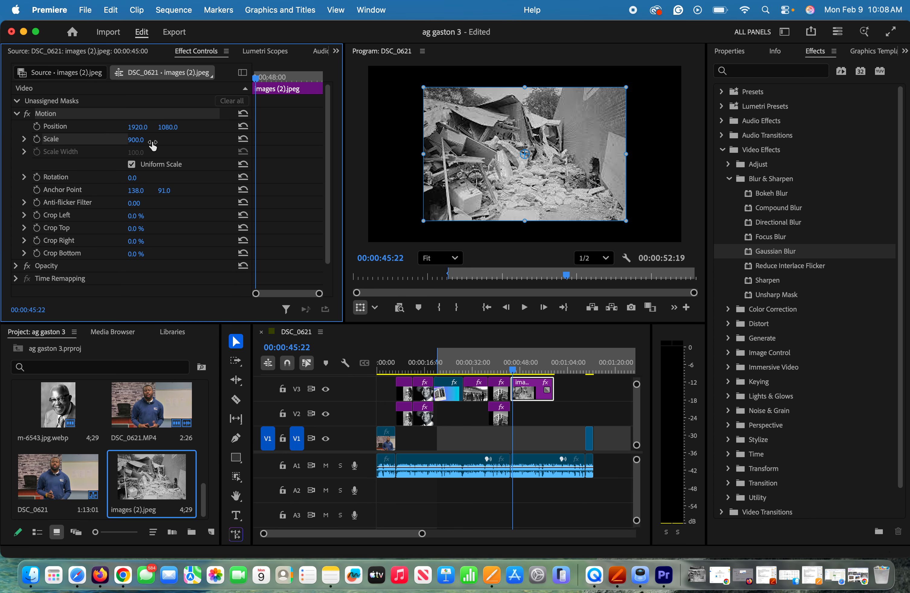
- Set the Scale of the images (2).jpeg clip on V3 to 1000
click(143, 139)
text(1)
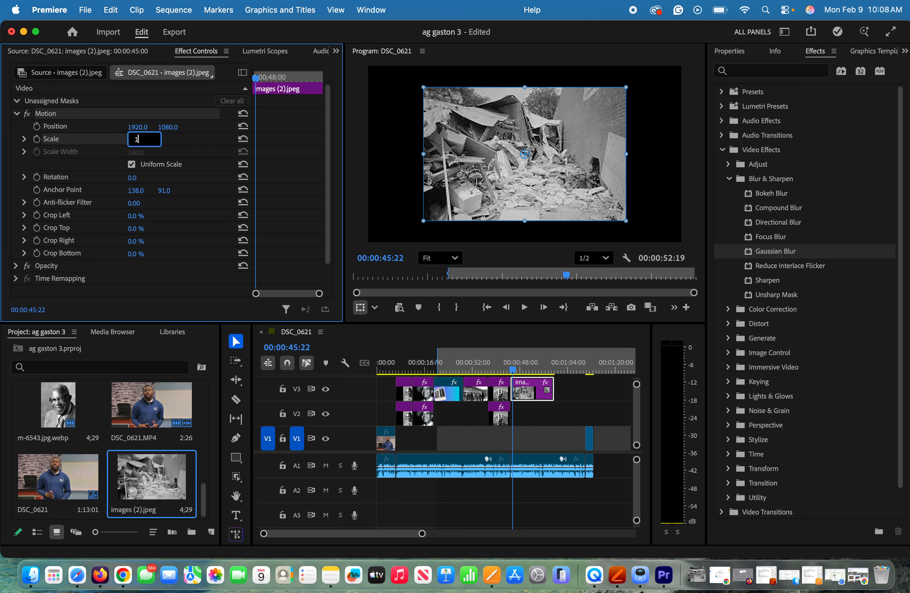
key(Return)
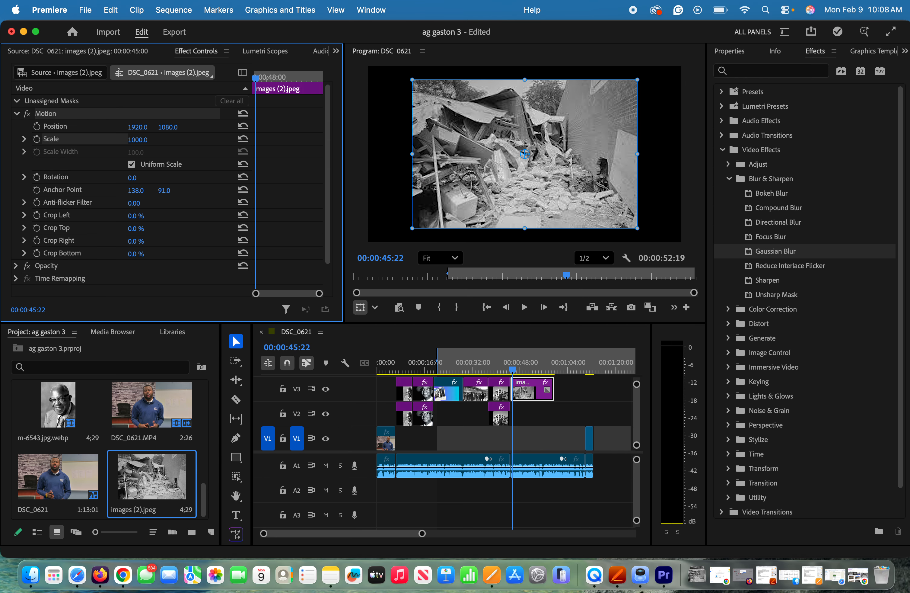
- Raise the Scale of the images (2).jpeg clip on V3 to 1085
click(144, 138)
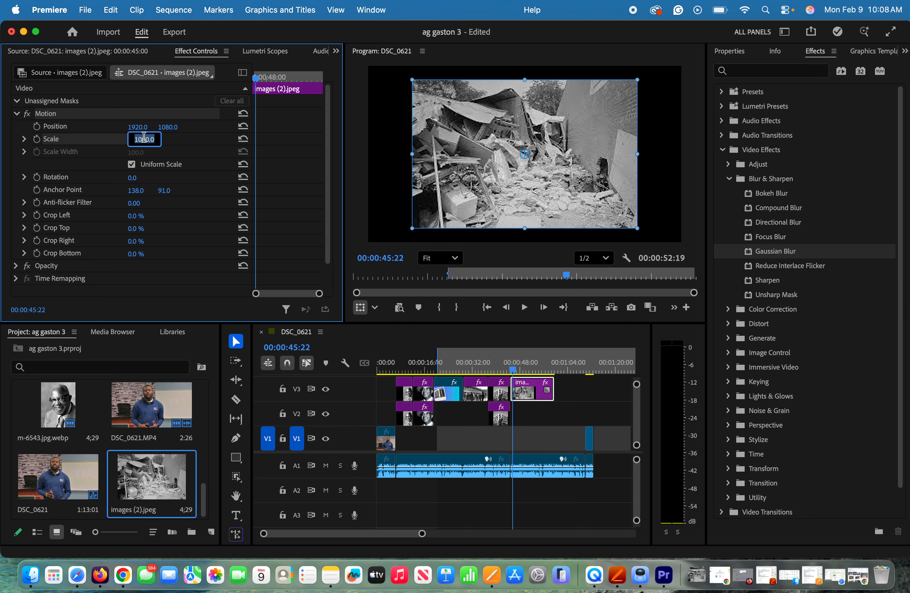
key(Up)
key(Up)
key(Up)
key(Up)
key(Up)
key(Up)
key(Up)
key(Up)
key(Up)
key(Up)
key(Up)
key(Up)
key(Up)
key(Up)
key(Up)
key(Up)
key(Up)
key(Up)
key(Up)
key(Up)
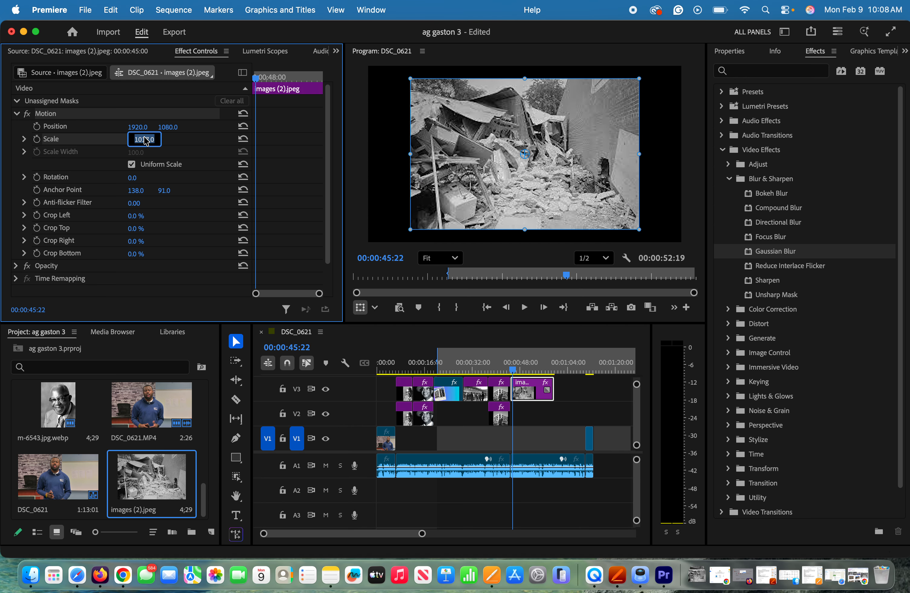
key(Up)
key(Up)
key(Up)
key(Up)
key(Up)
key(Up)
key(Up)
key(Up)
key(Up)
key(Up)
key(Up)
key(Up)
key(Up)
key(Up)
key(Up)
key(Up)
key(Up)
key(Up)
key(Up)
key(Up)
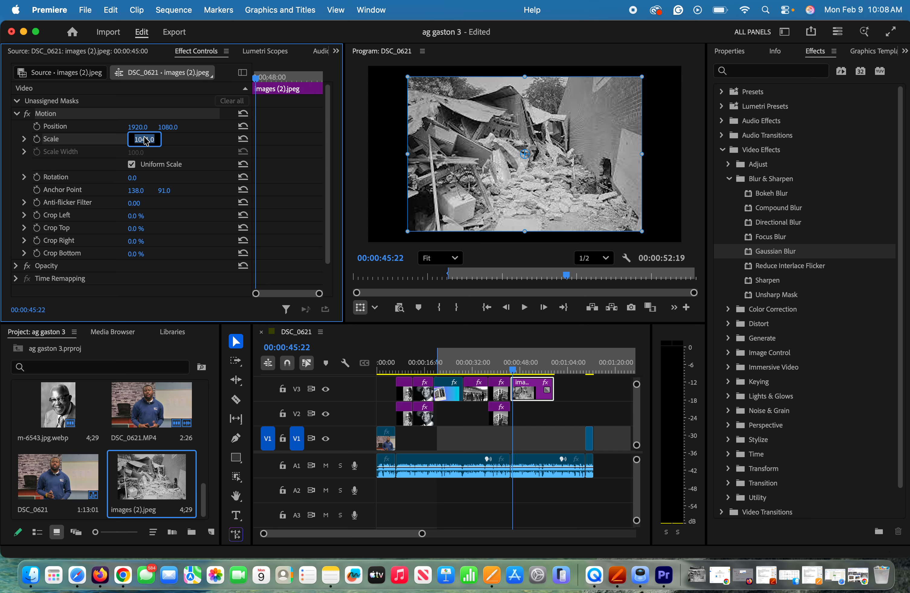
key(Up)
key(Up)
key(Up)
key(Up)
key(Up)
key(Up)
key(Up)
key(Up)
key(Up)
key(Up)
key(Up)
key(Up)
key(Up)
key(Up)
key(Up)
key(Up)
key(Up)
key(Up)
key(Up)
key(Up)
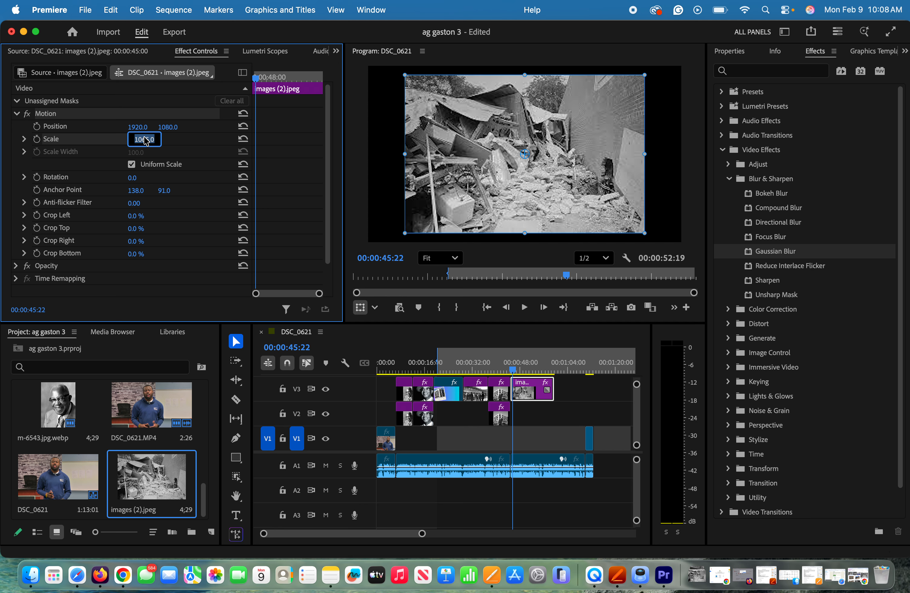
key(Up)
key(Up)
key(Up)
key(Up)
key(Up)
key(Up)
key(Up)
key(Up)
key(Up)
key(Up)
key(Up)
key(Up)
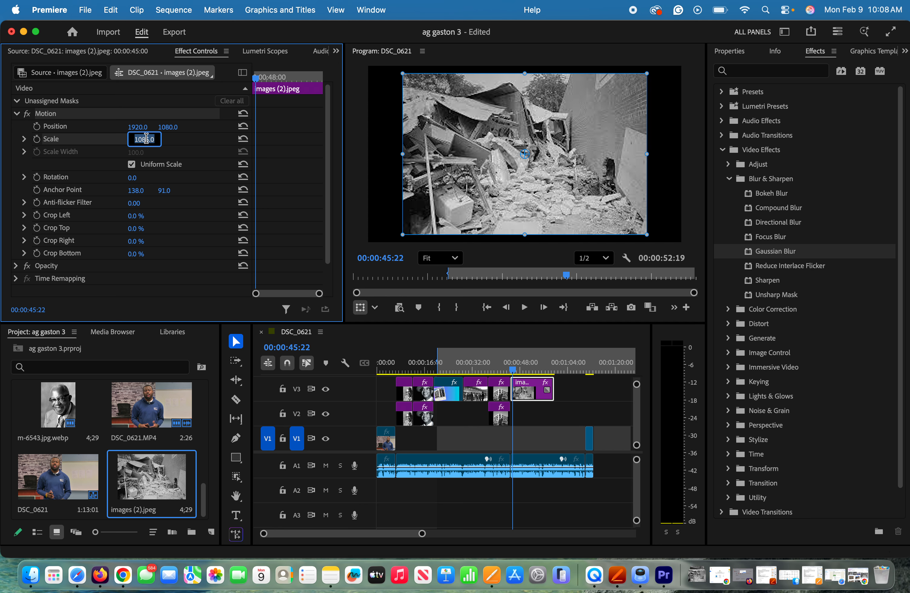
click(530, 394)
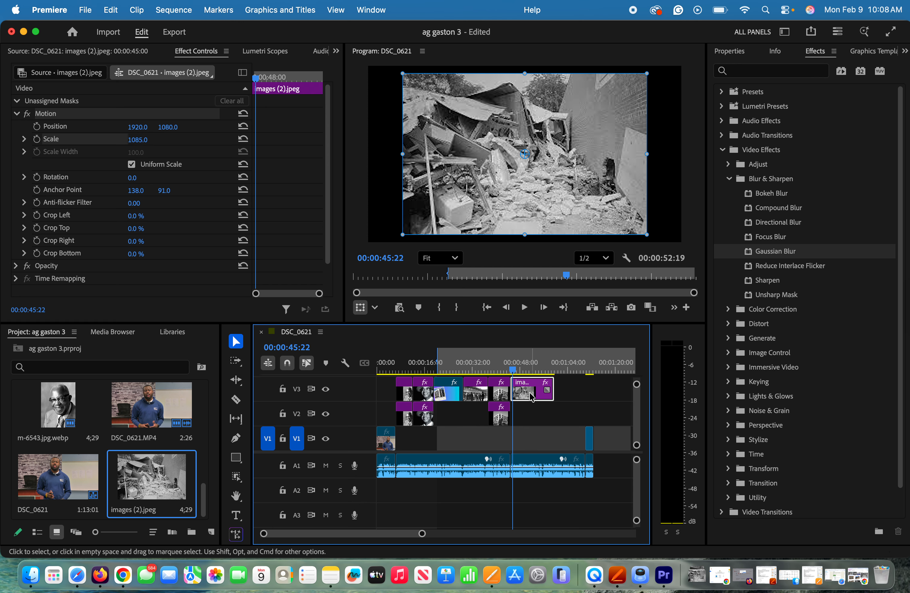
- Place another copy of images (2).jpeg on V2 directly beneath the V3 clip and show its effect settings
click(587, 410)
drag(133, 490, 554, 409)
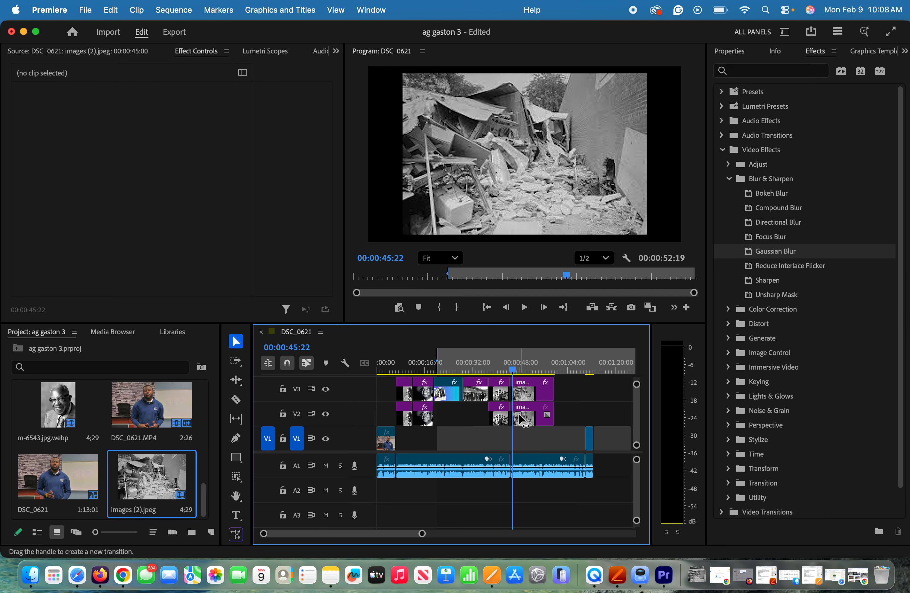
double_click(529, 418)
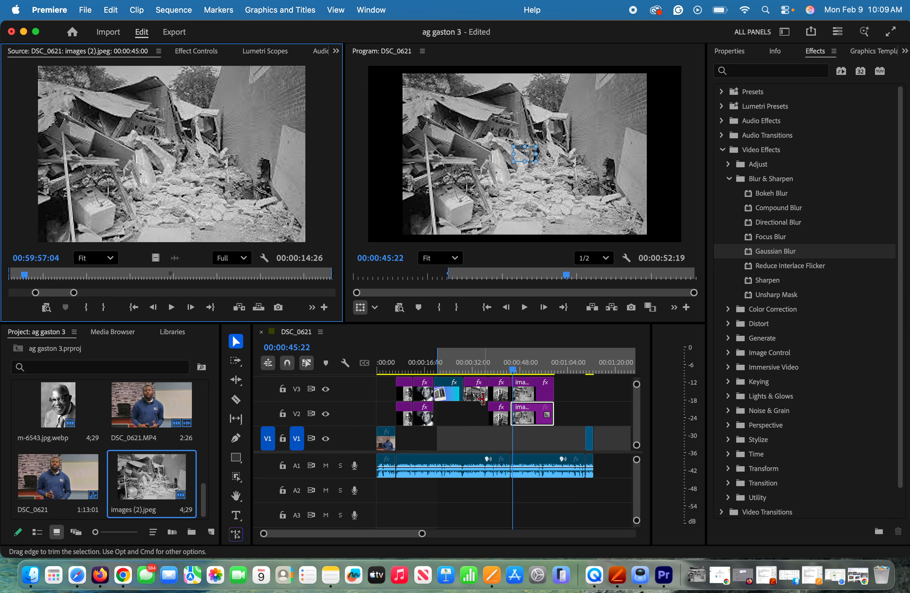
click(206, 56)
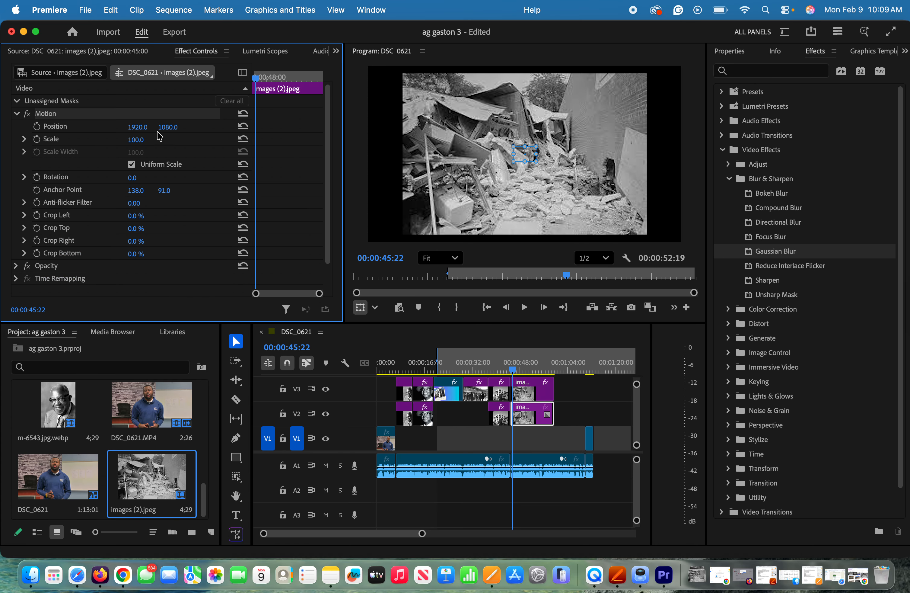
- Try a Scale of 1200 on the images (2).jpeg copy on V2
click(143, 138)
text(12)
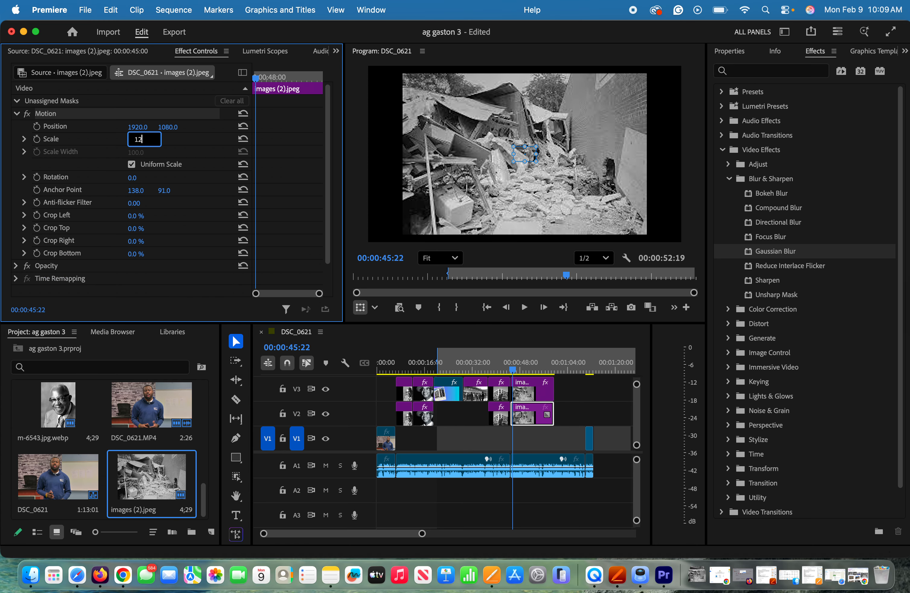
text(00)
key(Return)
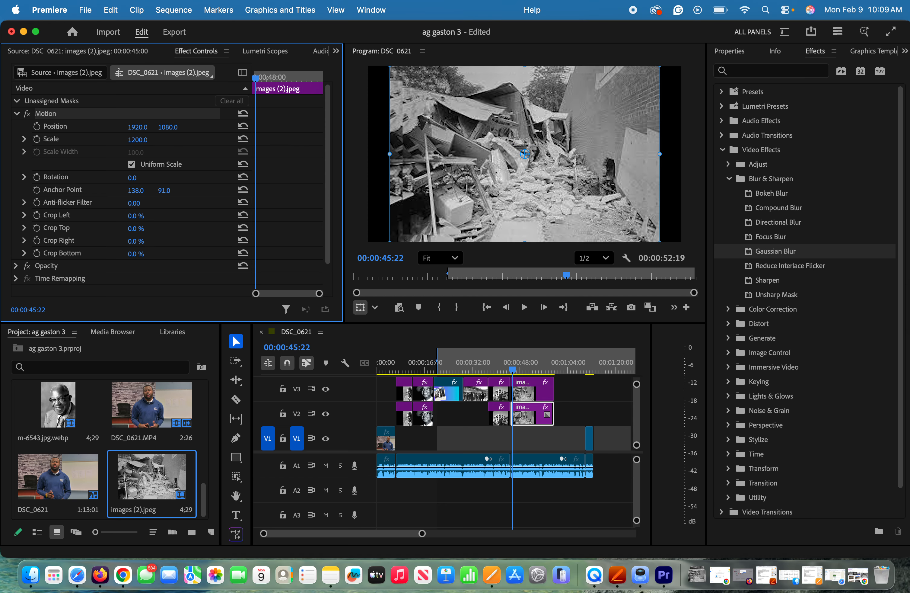
- Set the Scale of the V2 images (2).jpeg copy to 1700 and apply Gaussian Blur to it
click(144, 138)
key(BackSpace)
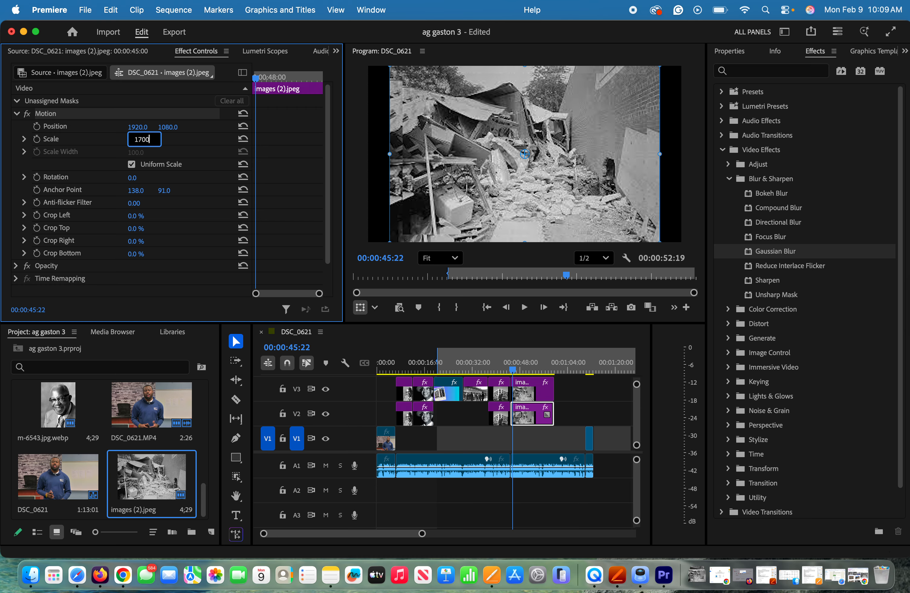
text(1700)
key(Return)
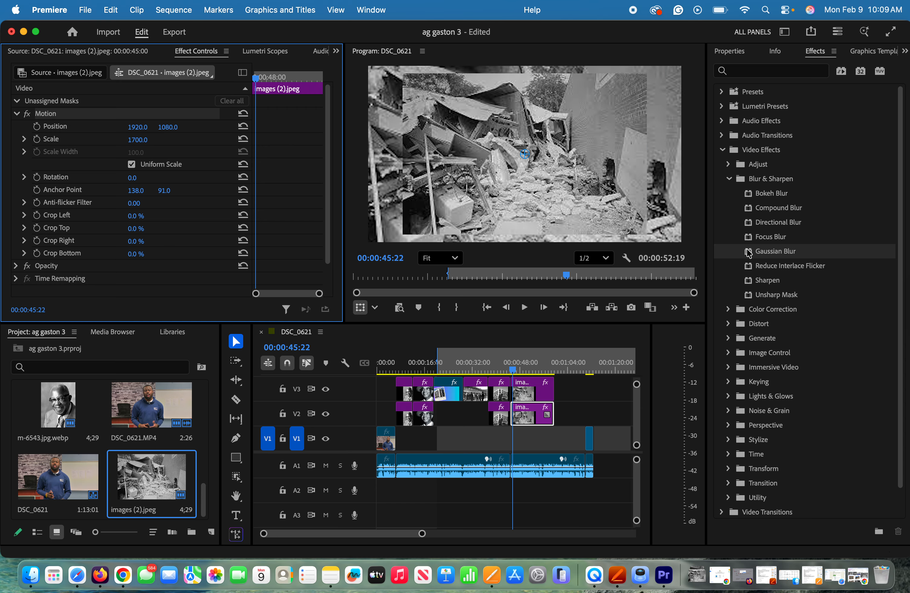
drag(751, 252, 536, 411)
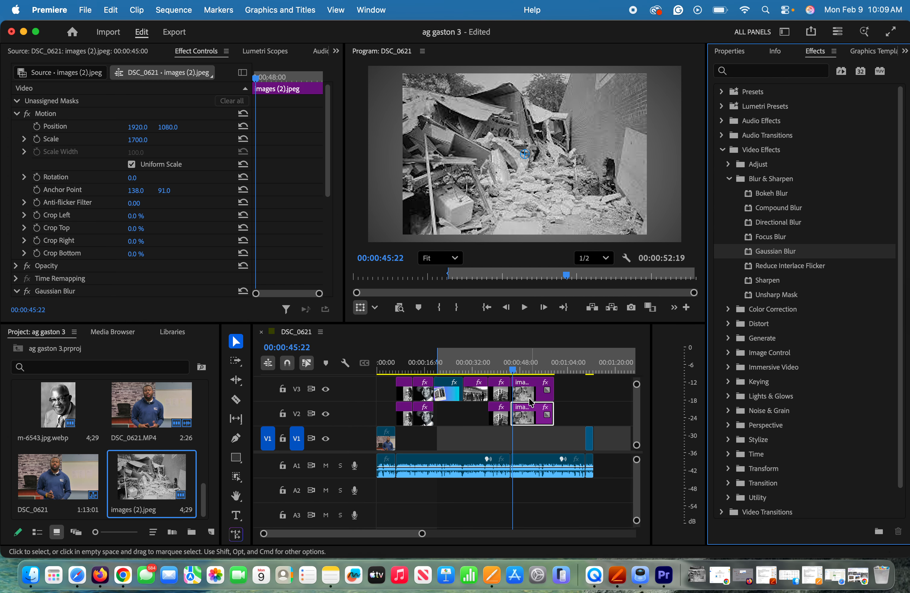
- Add a Scale keyframe to the images (2).jpeg clip on V3 near its start, at 00:00:45:04
click(512, 370)
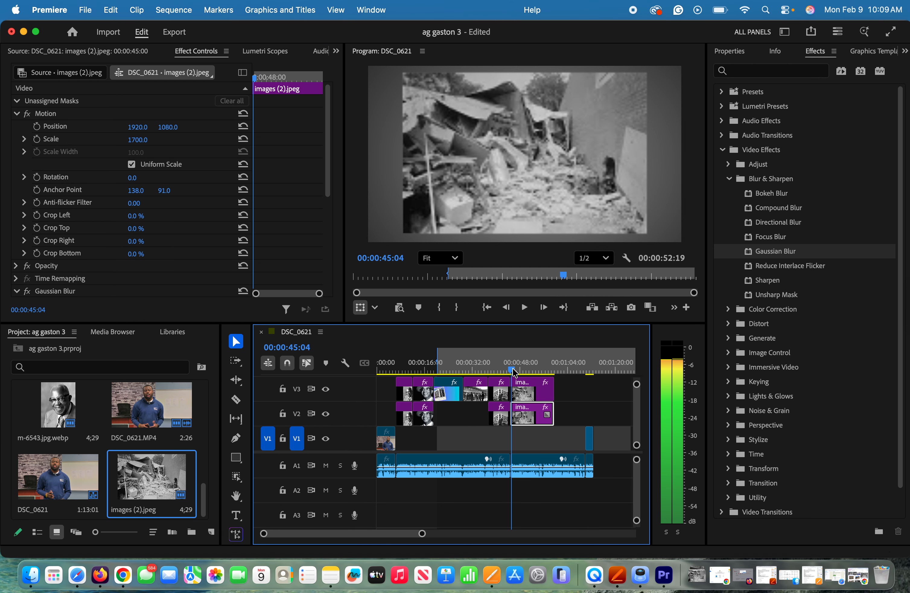
click(530, 386)
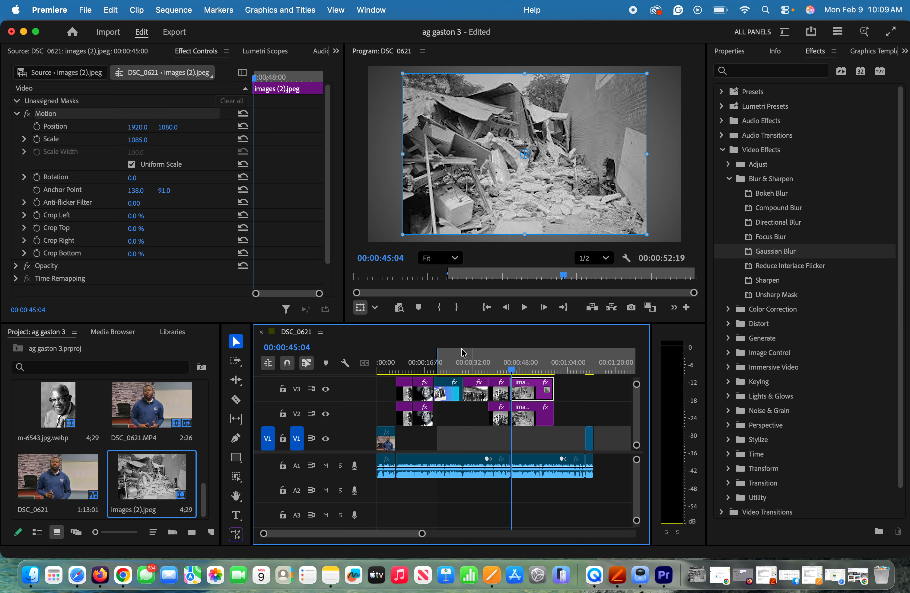
click(37, 139)
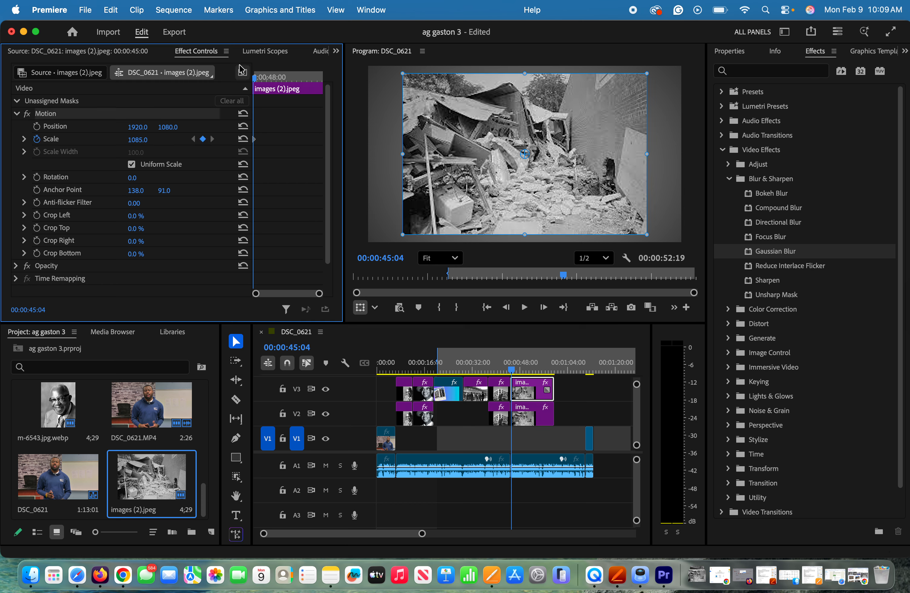
- Set the Scale of the V3 images (2).jpeg clip to 1112 at its end, 00:00:59:06, to create a slow zoom
drag(262, 78, 322, 79)
click(139, 139)
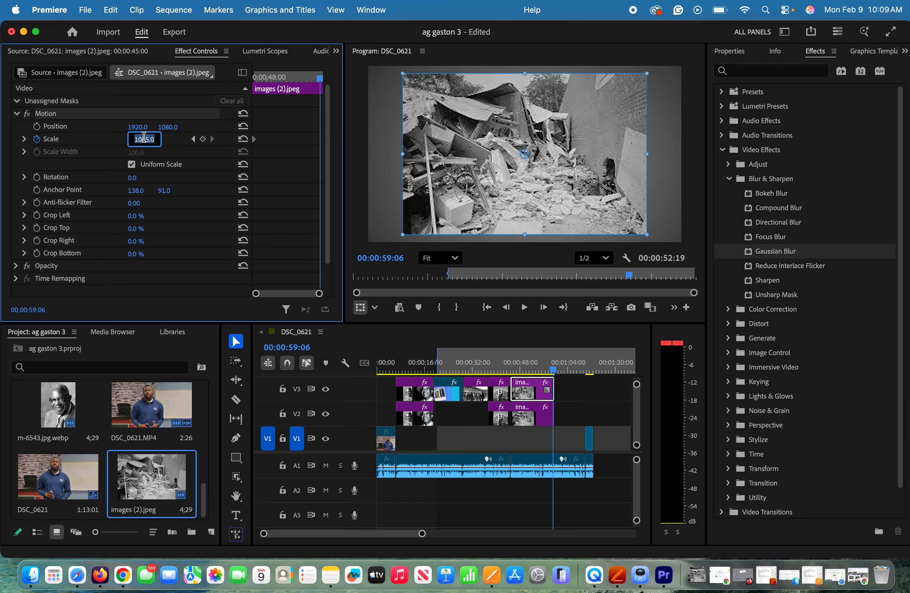
key(Up)
key(Up)
key(Up)
key(Up)
key(Up)
key(Up)
key(Up)
key(Up)
key(Up)
key(Up)
key(Up)
key(Up)
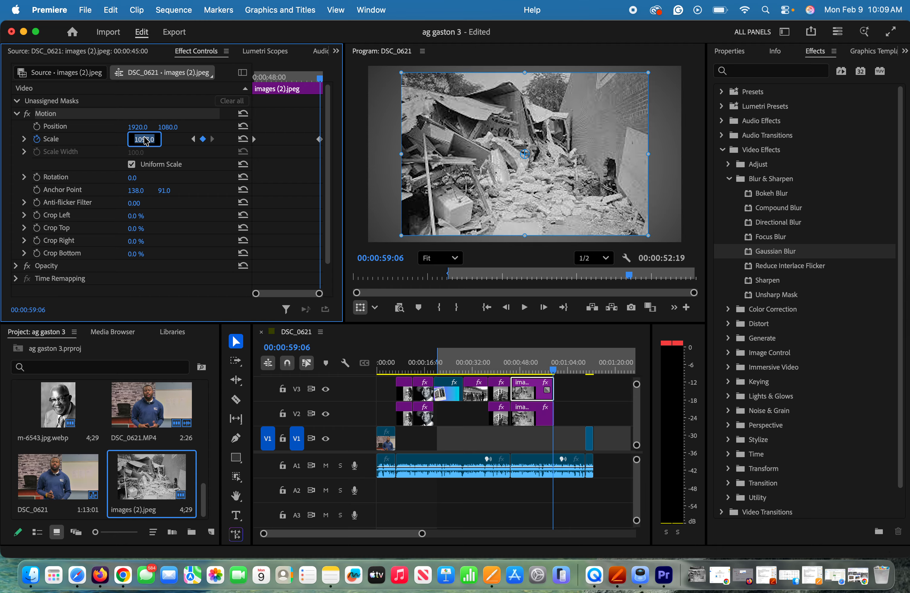
key(Up)
key(Up)
key(Up)
key(Up)
key(Up)
key(Up)
key(Up)
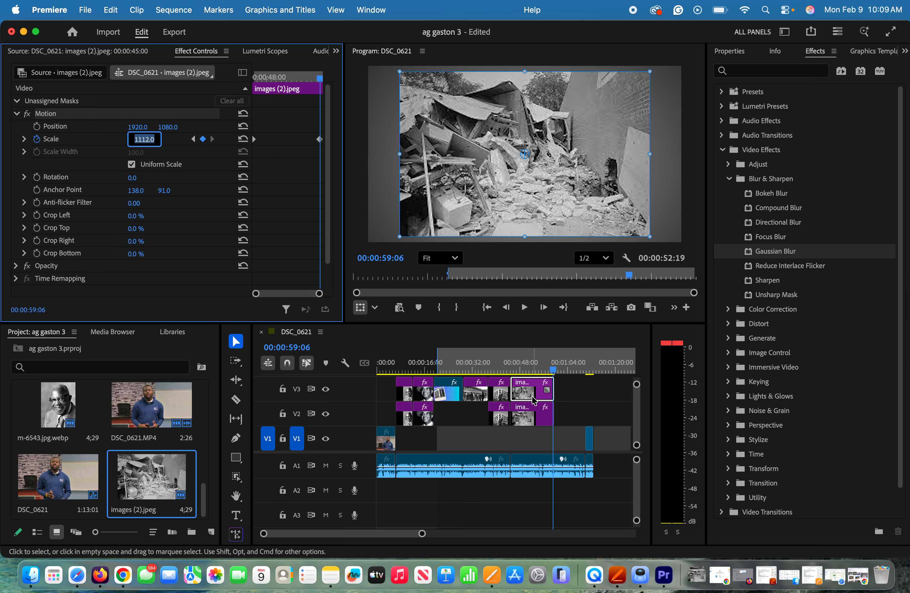
- Play back the sequence from just before the images (2).jpeg clips to review the zoom over the blurred background
click(519, 371)
click(511, 372)
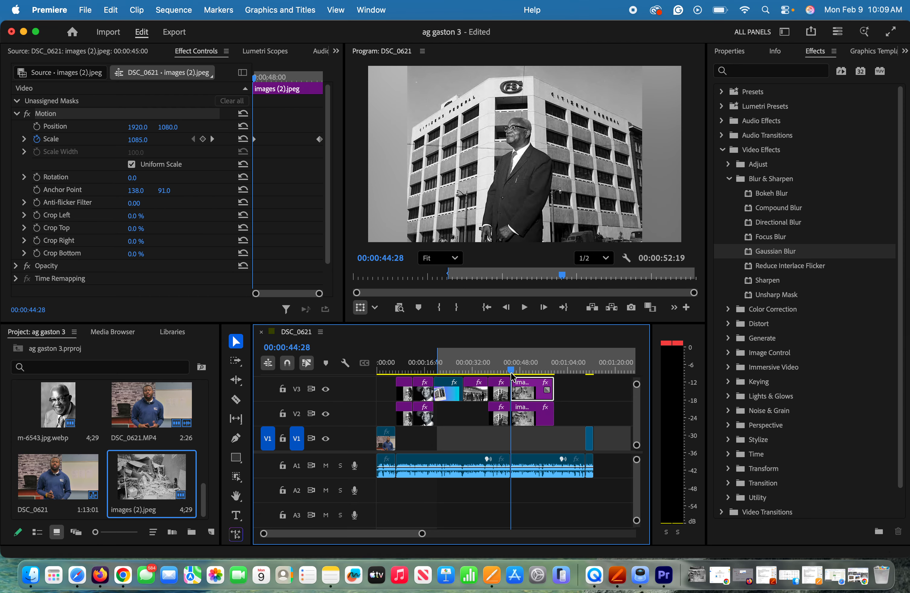
key(space)
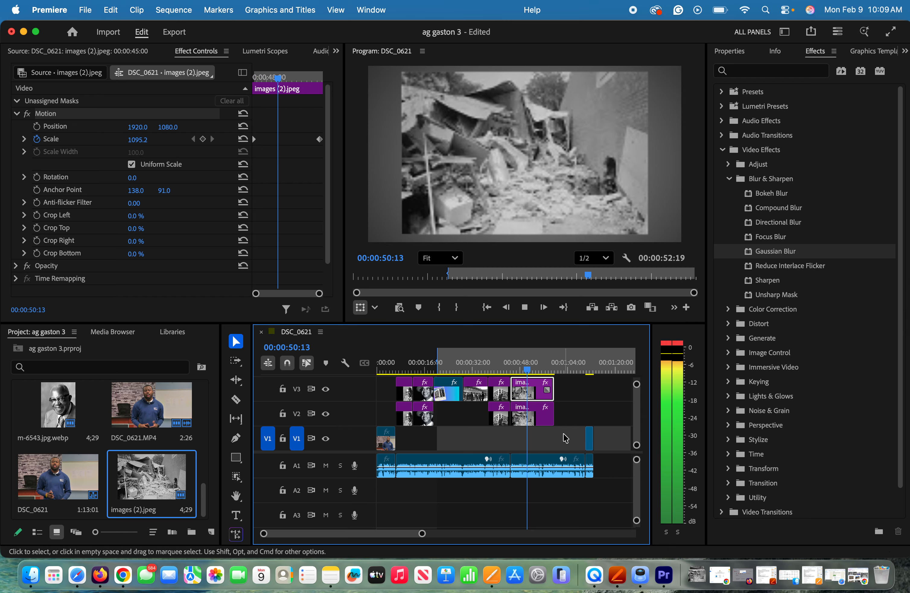
key(space)
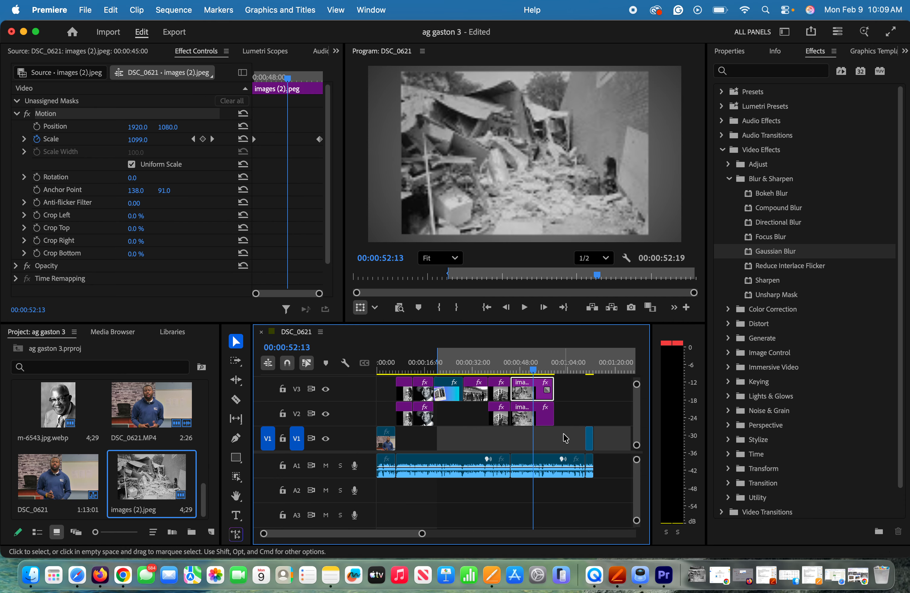
key(space)
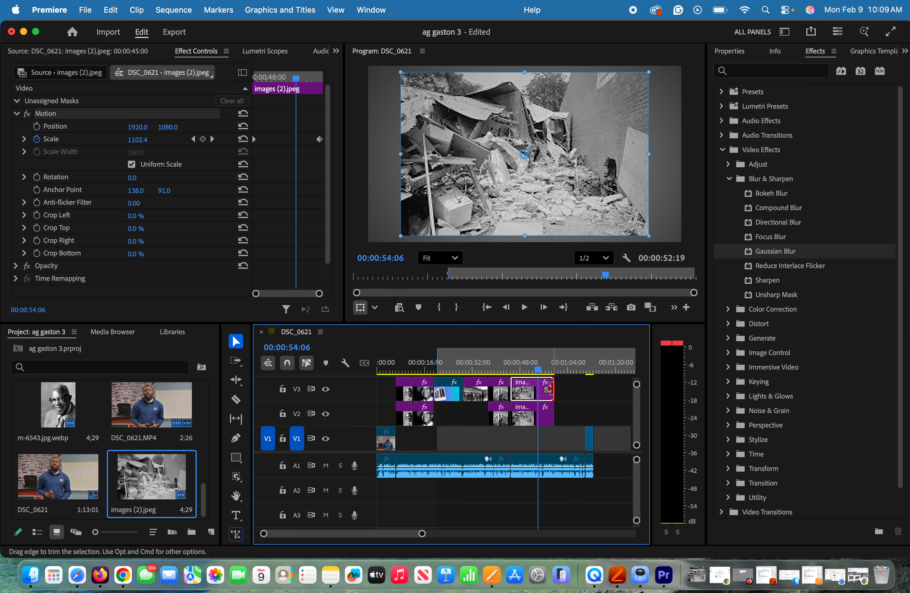
- Trim the ends of both images (2).jpeg clips on V3 and V2 back to 00:00:54:06
drag(549, 389, 538, 411)
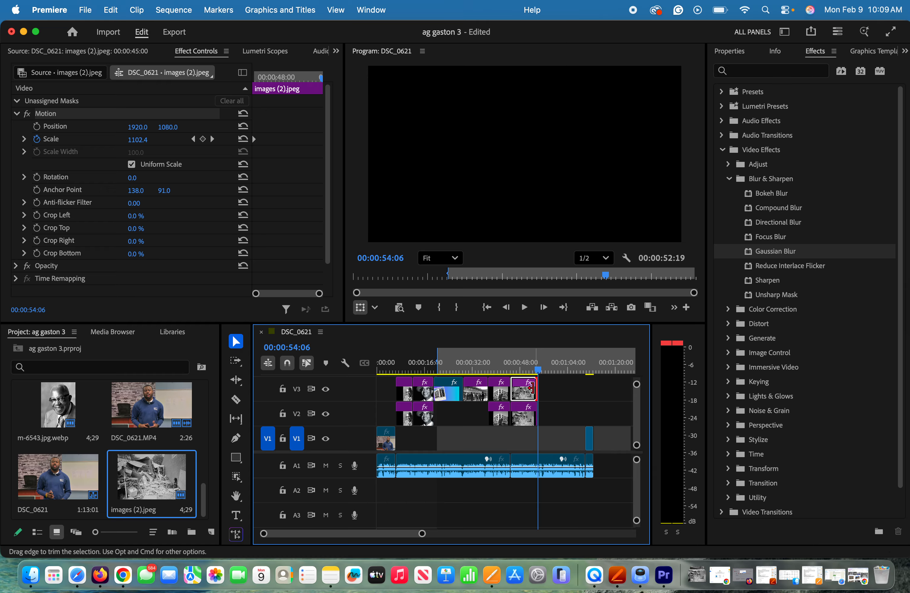
drag(531, 388, 532, 410)
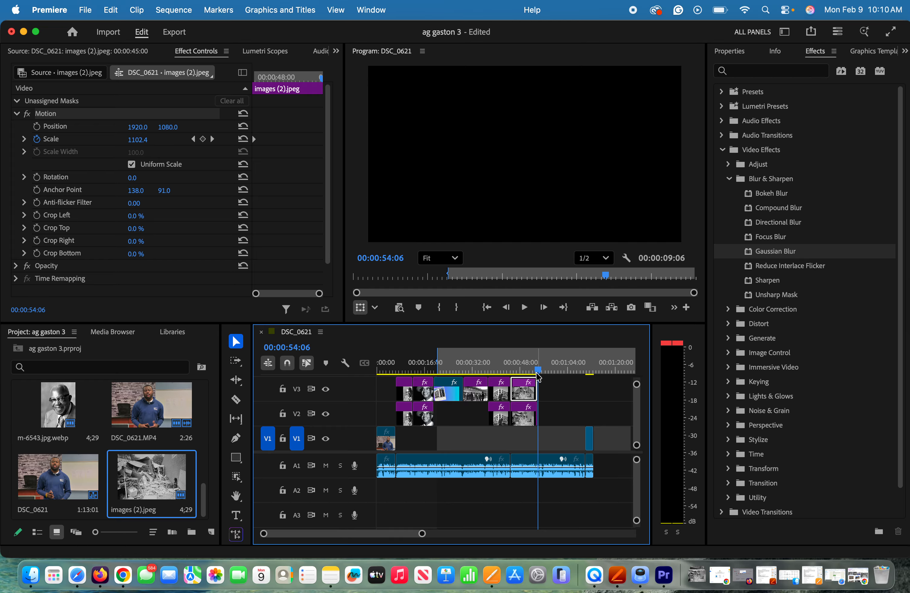
- Try to ripple trim the previous edit to the playhead at 00:00:50:18 inside the images (2).jpeg clip, and undo it
drag(539, 368, 528, 369)
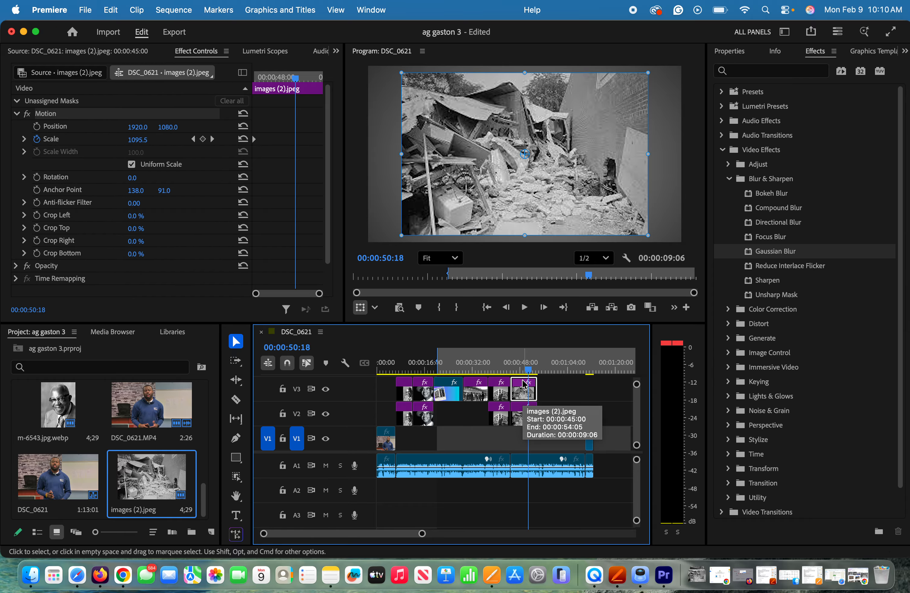
key(q)
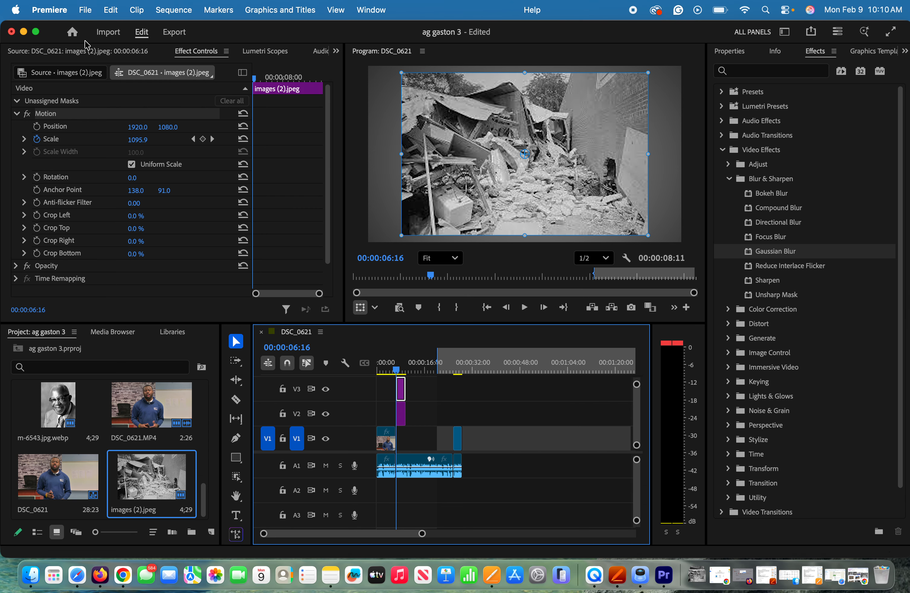
click(110, 10)
click(115, 31)
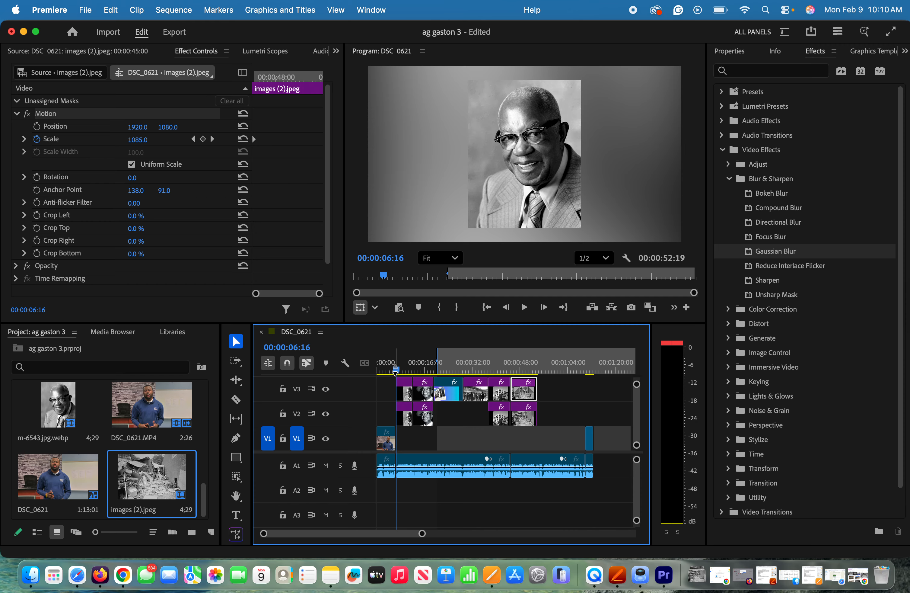
- Repeat the ripple trim attempt with the playhead at 00:00:50:12 and undo it
key(Left)
key(Left)
drag(402, 369, 529, 369)
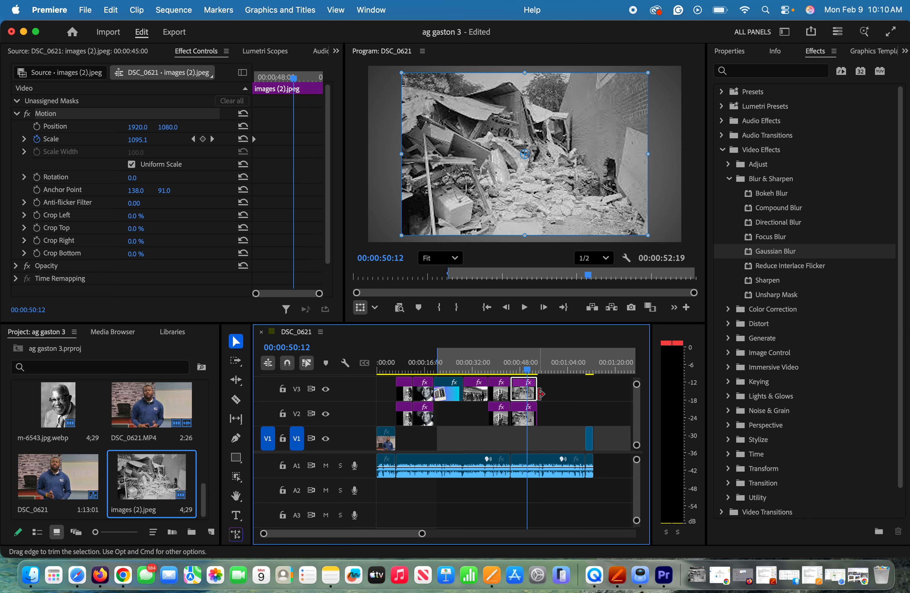
key(q)
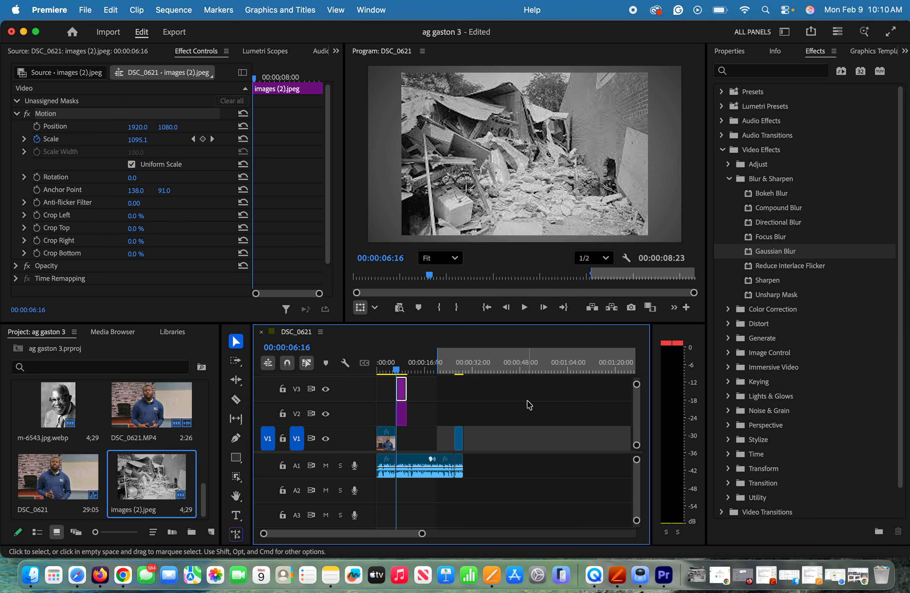
click(110, 10)
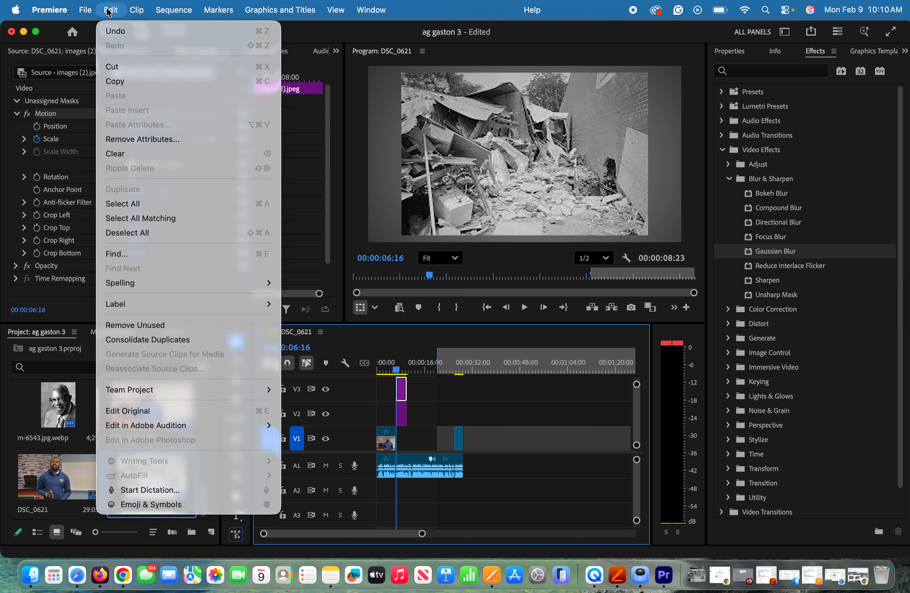
click(109, 30)
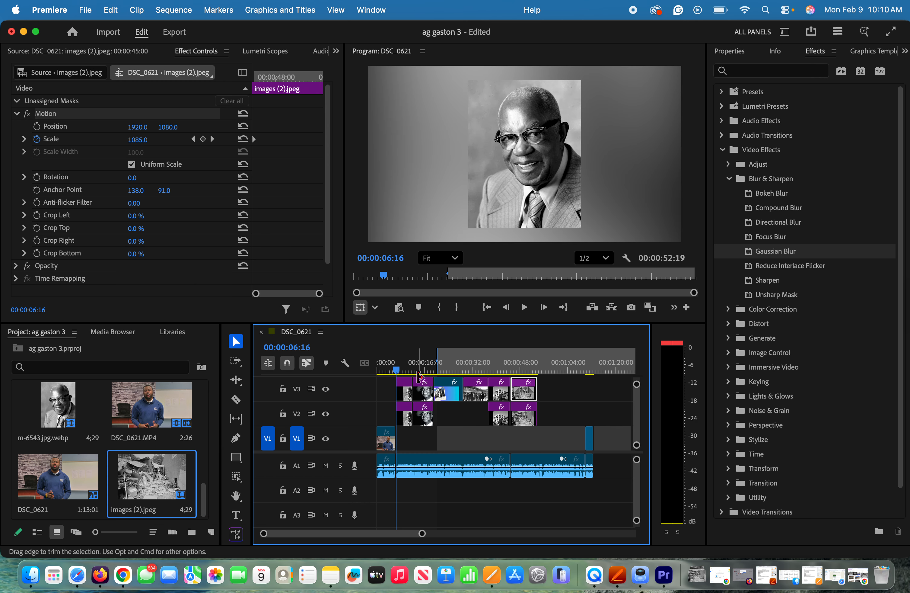
- Try splitting the images (2).jpeg clip on V3 at 00:00:49:23 with the Razor tool, and undo the cut
drag(396, 370, 528, 379)
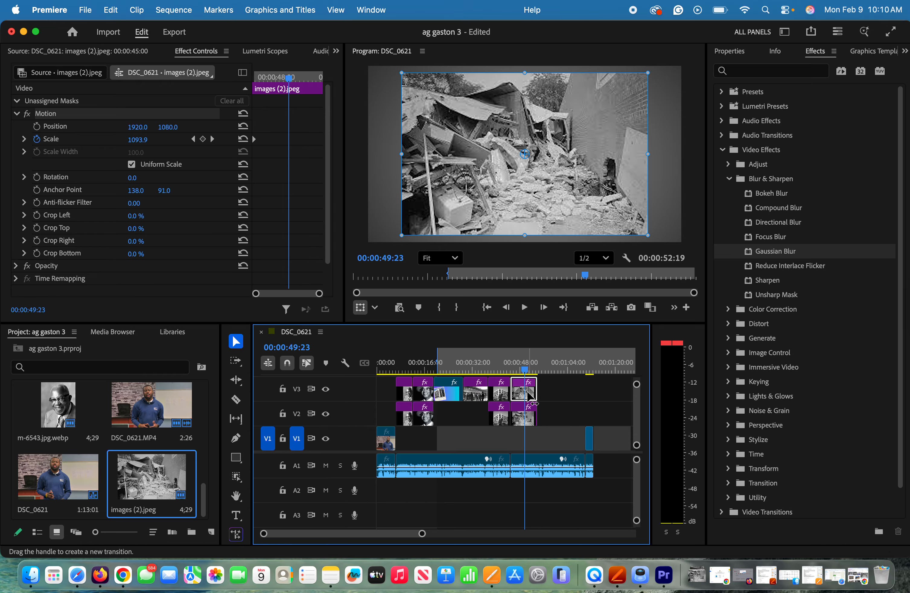
click(236, 400)
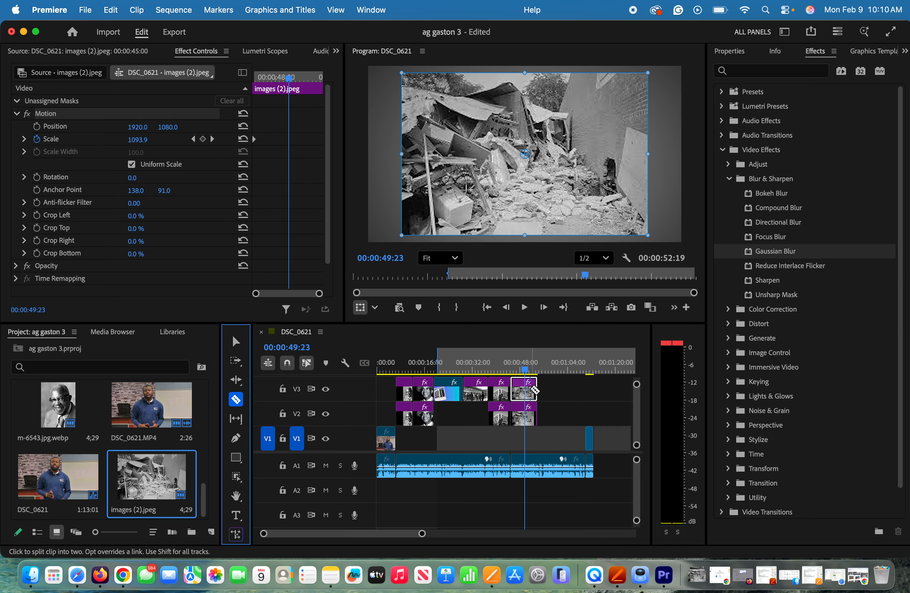
click(529, 391)
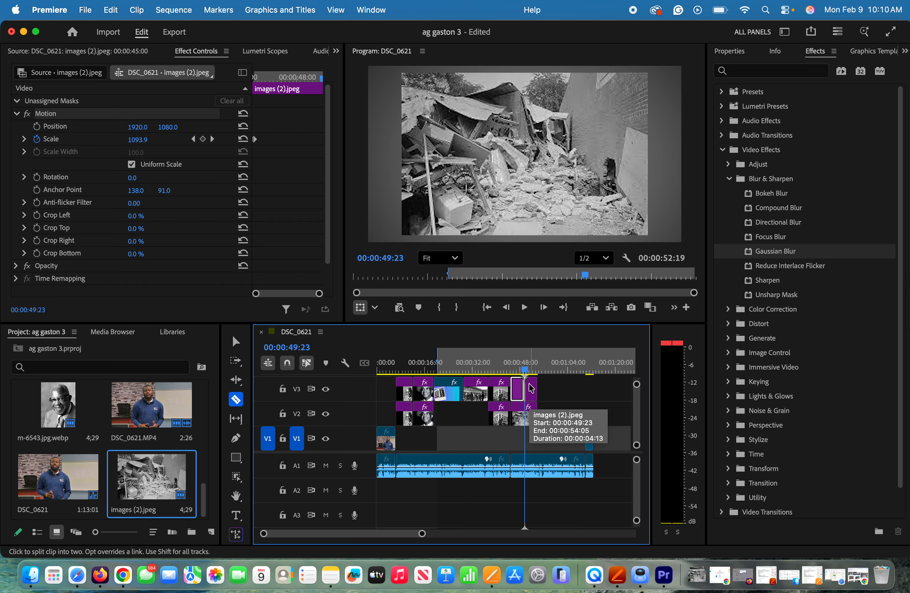
click(235, 341)
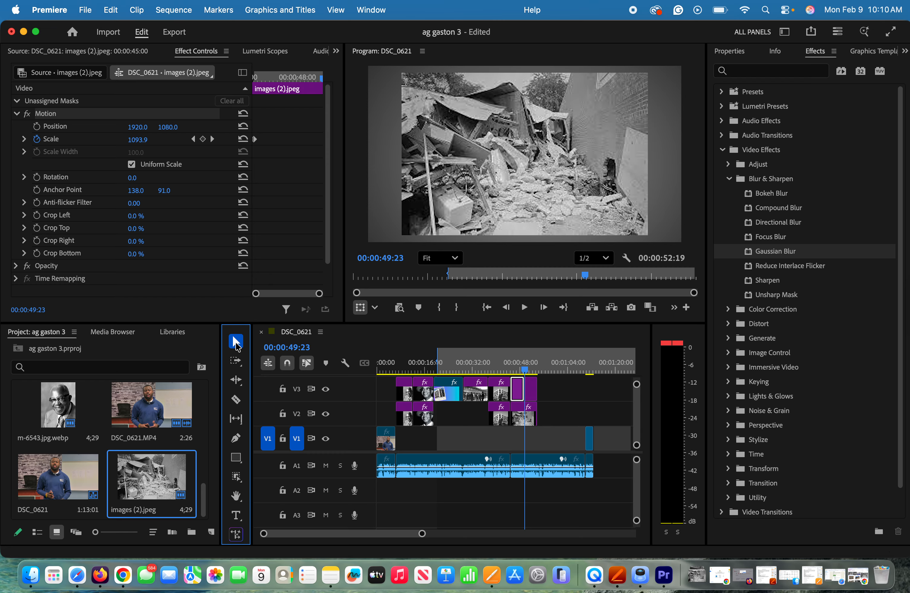
click(533, 393)
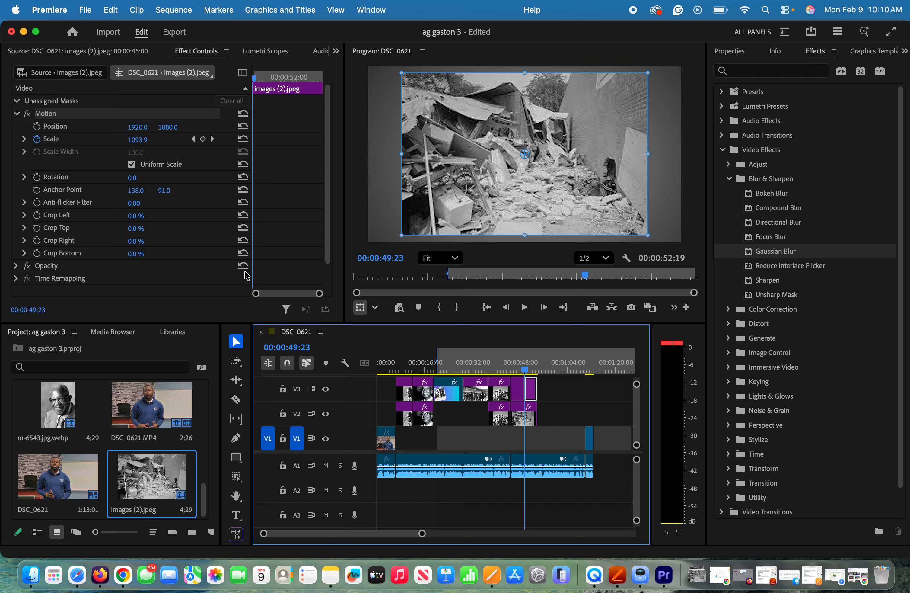
click(112, 14)
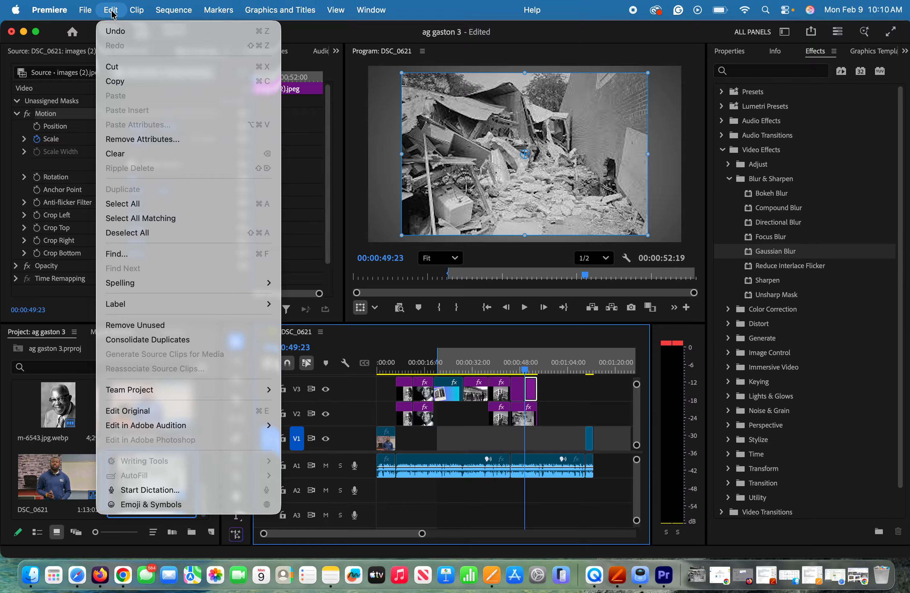
click(118, 34)
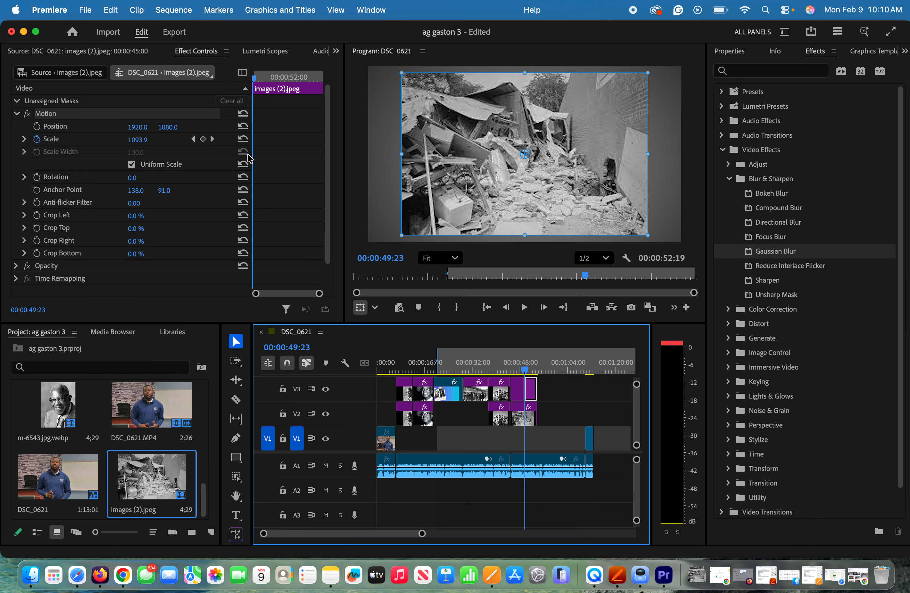
click(112, 13)
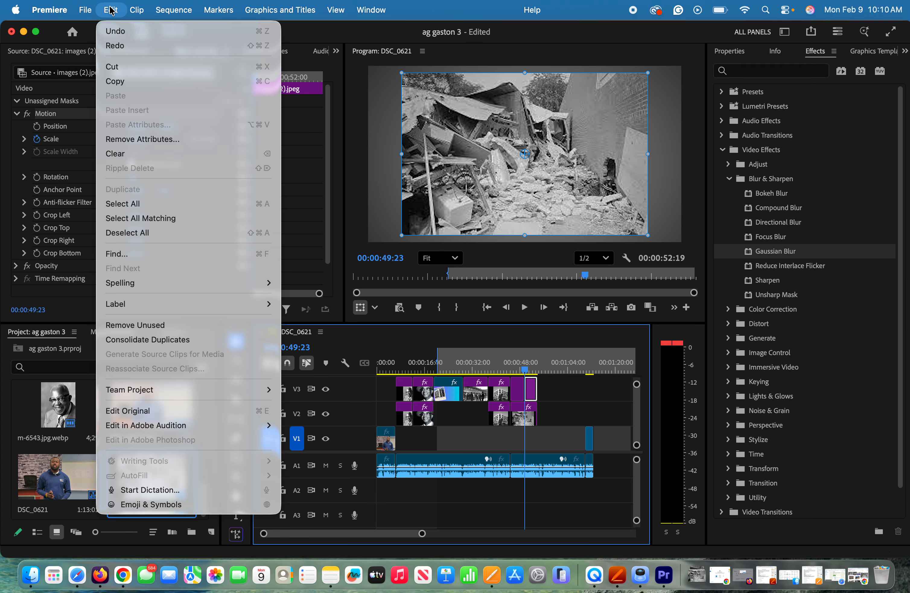
click(116, 29)
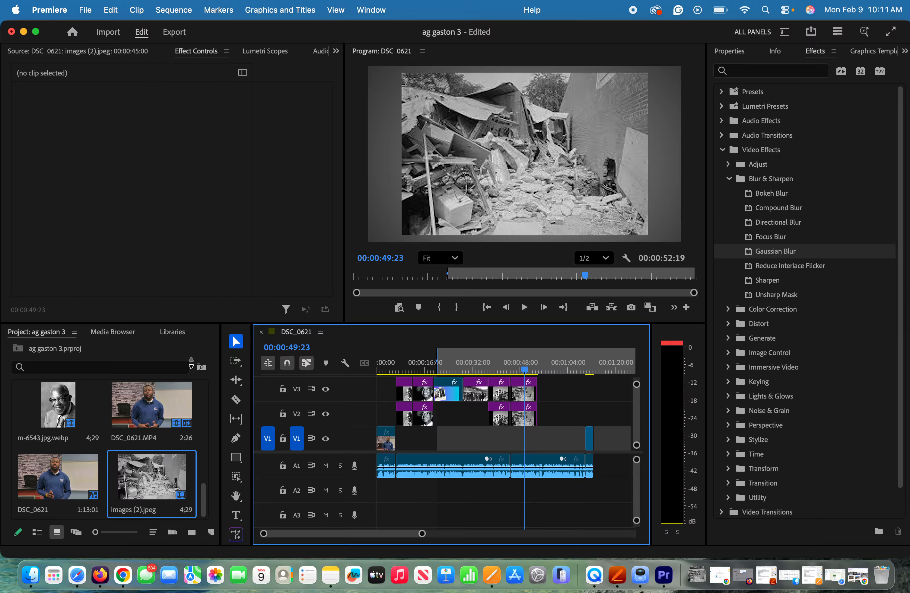
click(238, 343)
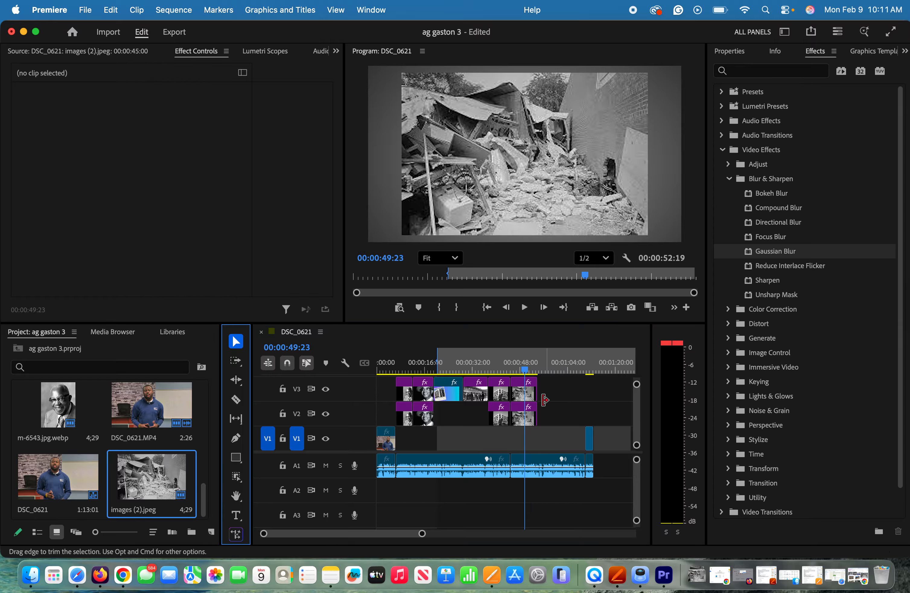
- Play the rest of the images (2).jpeg section and stop at its end at 00:00:54:06
key(space)
key(space)
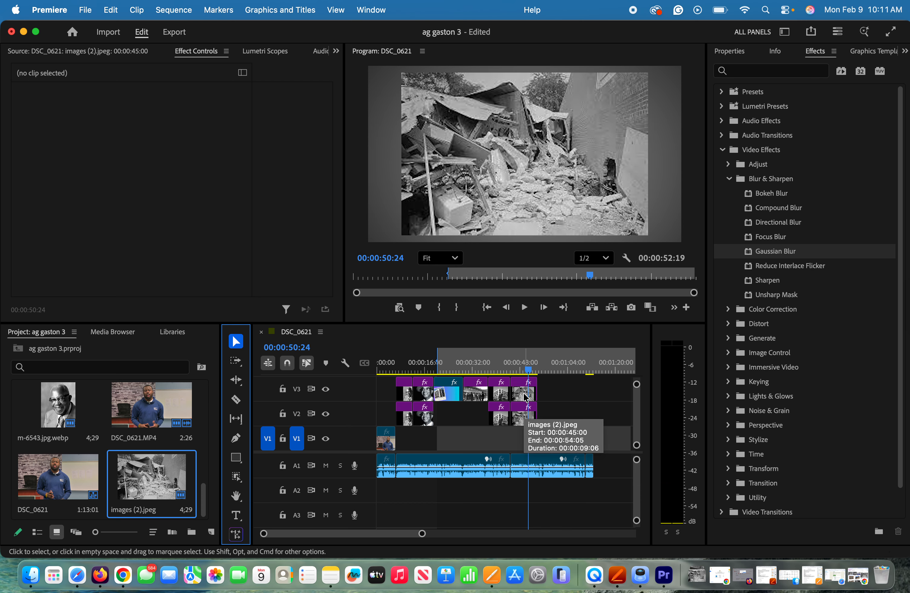
mouse_move(534, 390)
mouse_down()
mouse_move(527, 387)
mouse_move(534, 403)
mouse_up()
key(space)
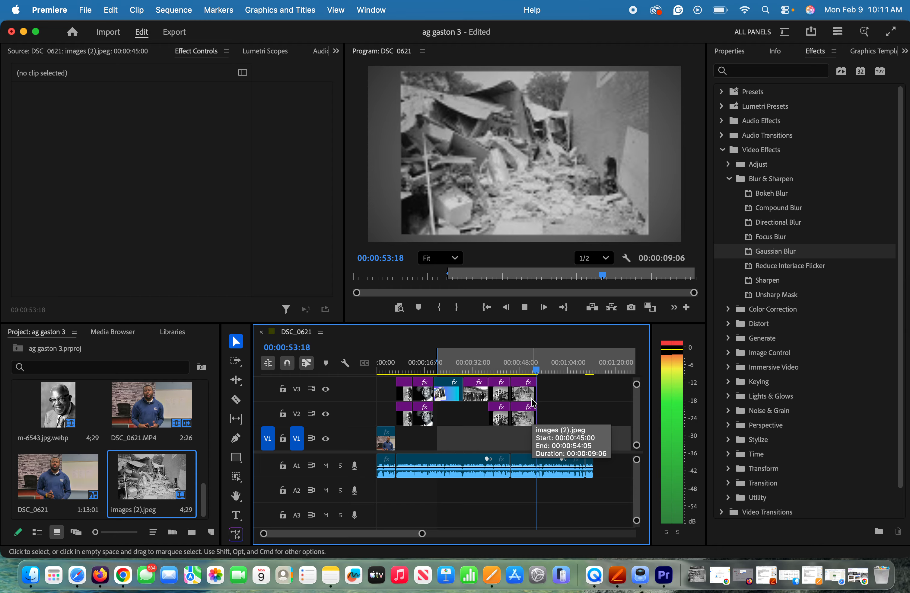
key(space)
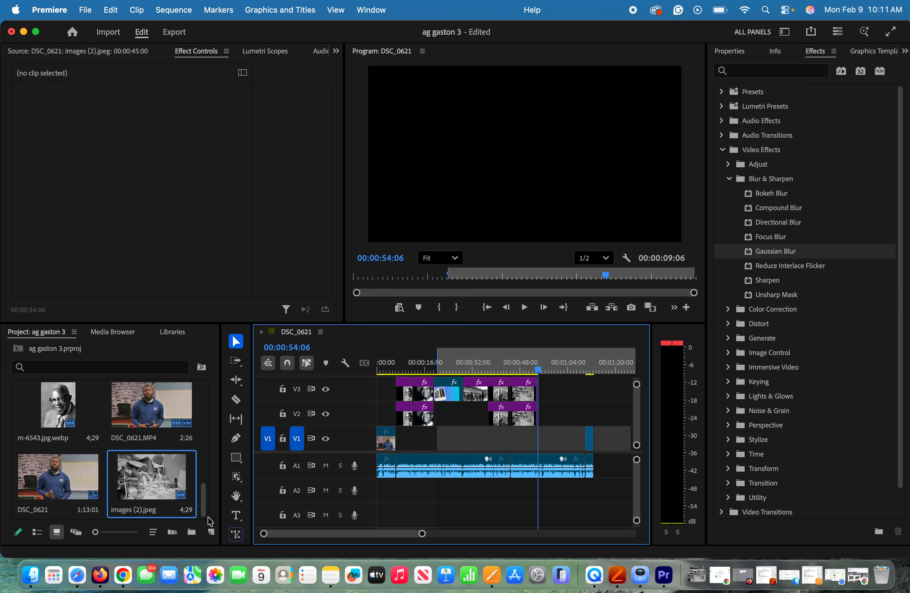
- Set AGGastonFeature.jpg's out point at 00;00;05;07 and place the photo on V3 at 00:00:54:06, directly after the images (2).jpeg clip
click(206, 519)
drag(207, 519, 201, 440)
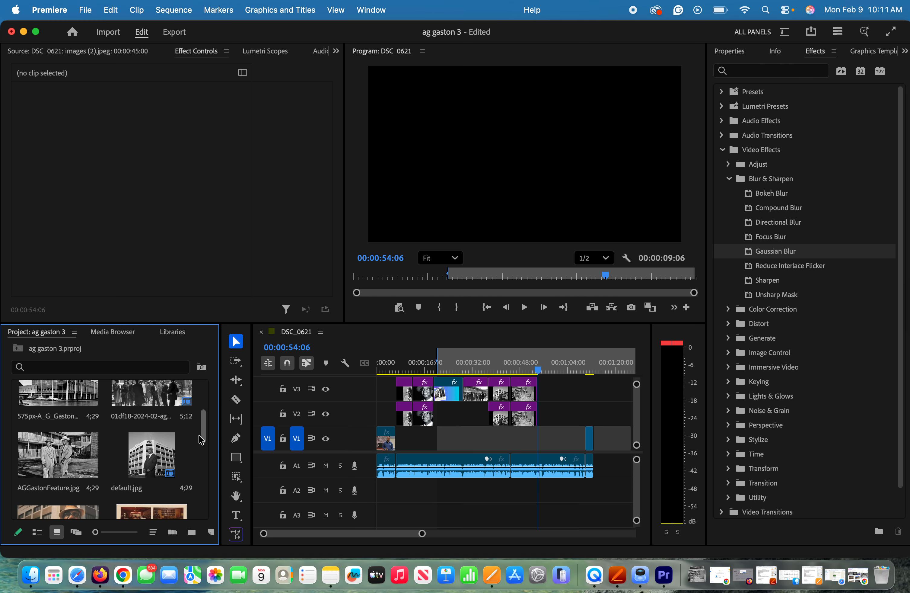
double_click(61, 453)
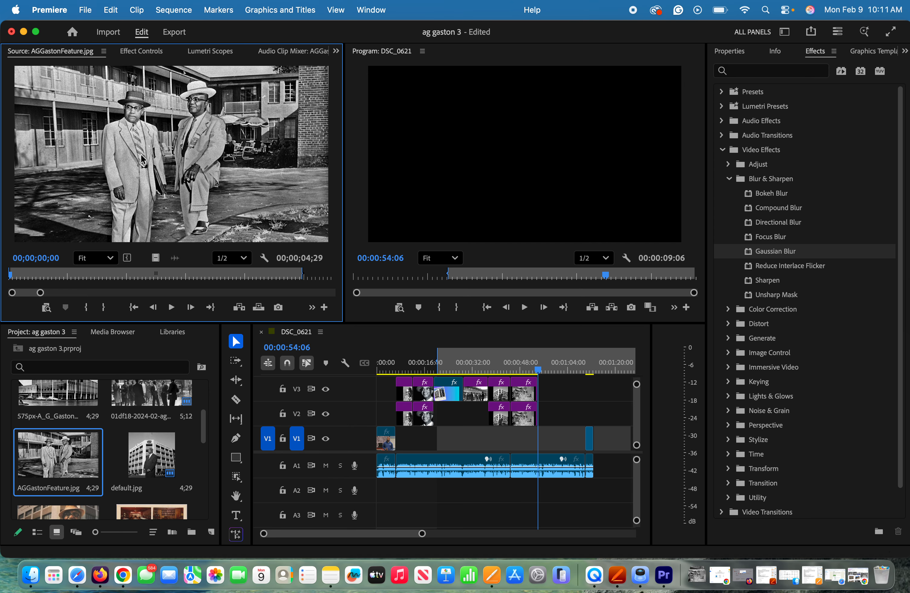
click(319, 276)
key(o)
drag(319, 198, 533, 388)
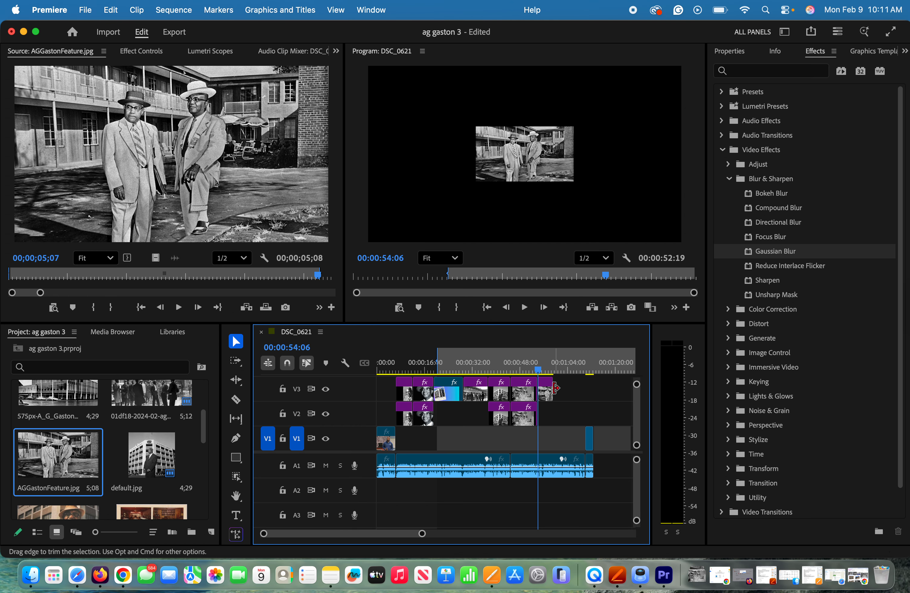
- Set the Motion scale of the AGGastonFeature.jpg clip on V3 to 400
click(548, 391)
double_click(548, 391)
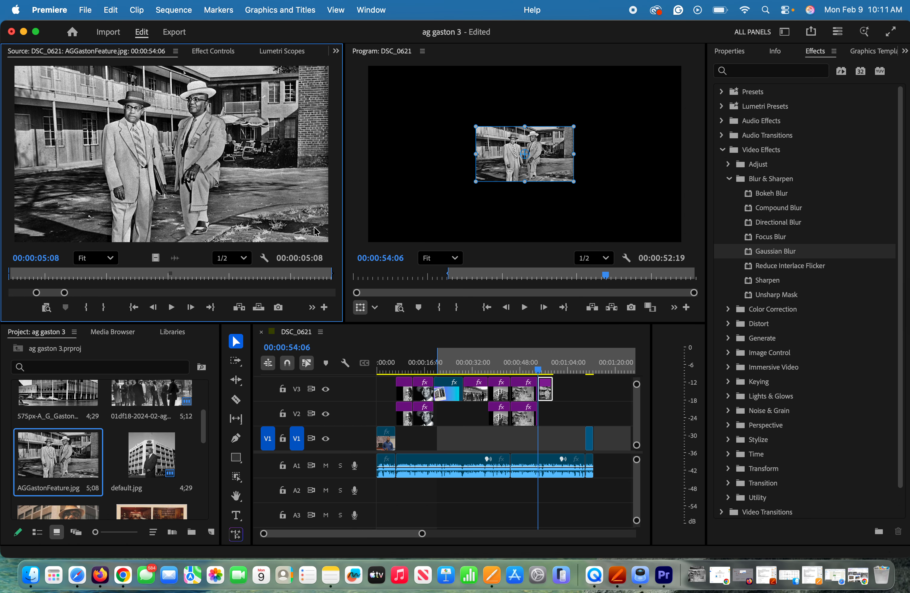
click(215, 52)
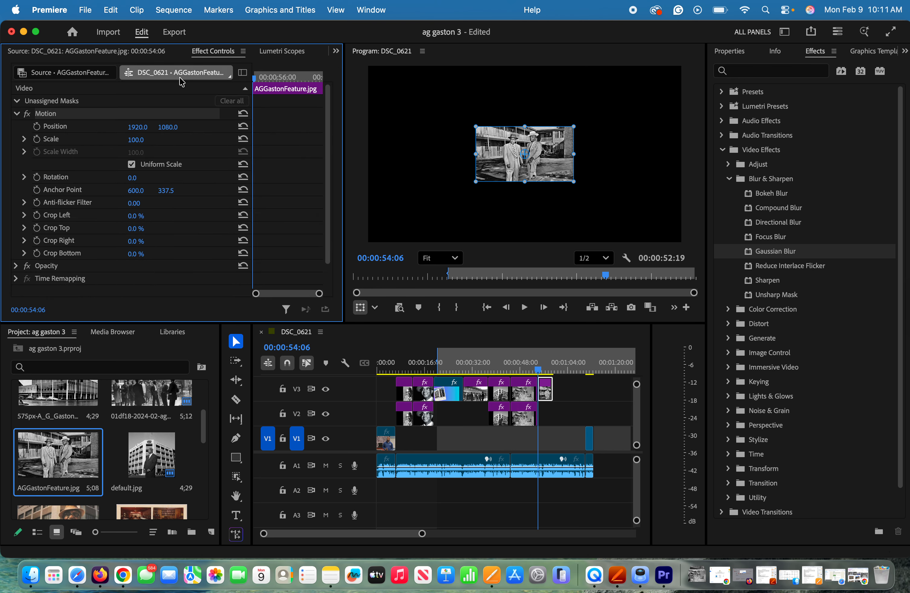
click(144, 139)
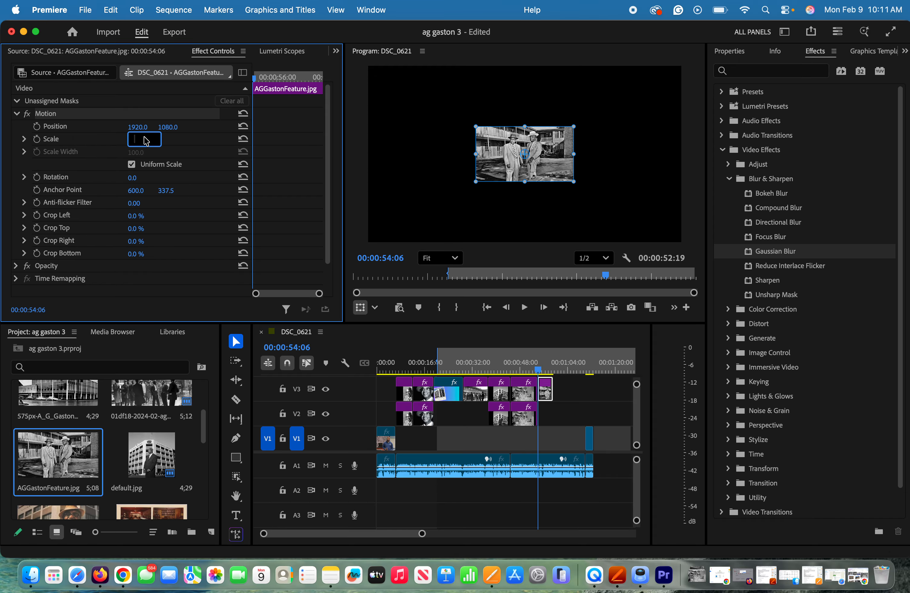
key(Return)
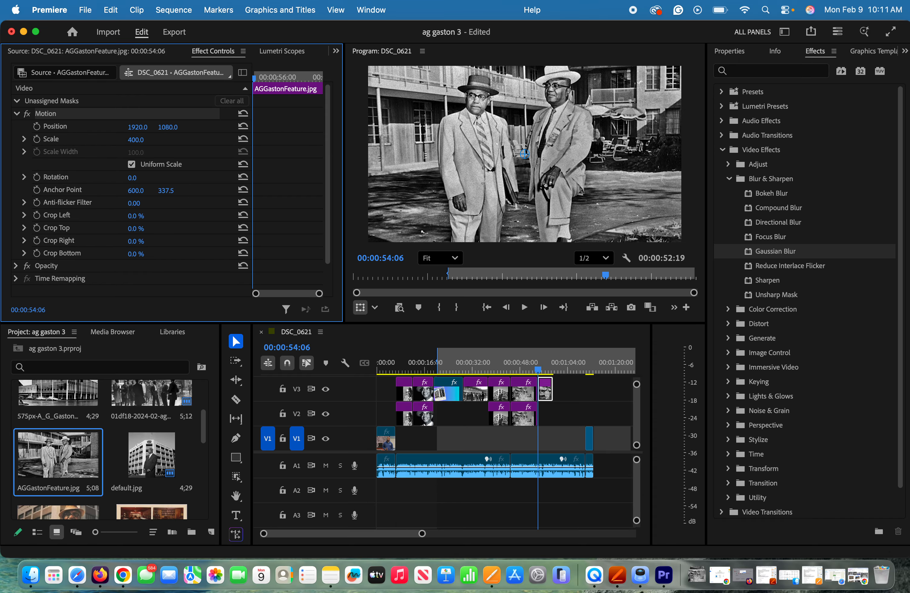
- Play back the enlarged AGGastonFeature.jpg clip against the interview audio, stopping at 00:00:58:14
click(547, 392)
key(space)
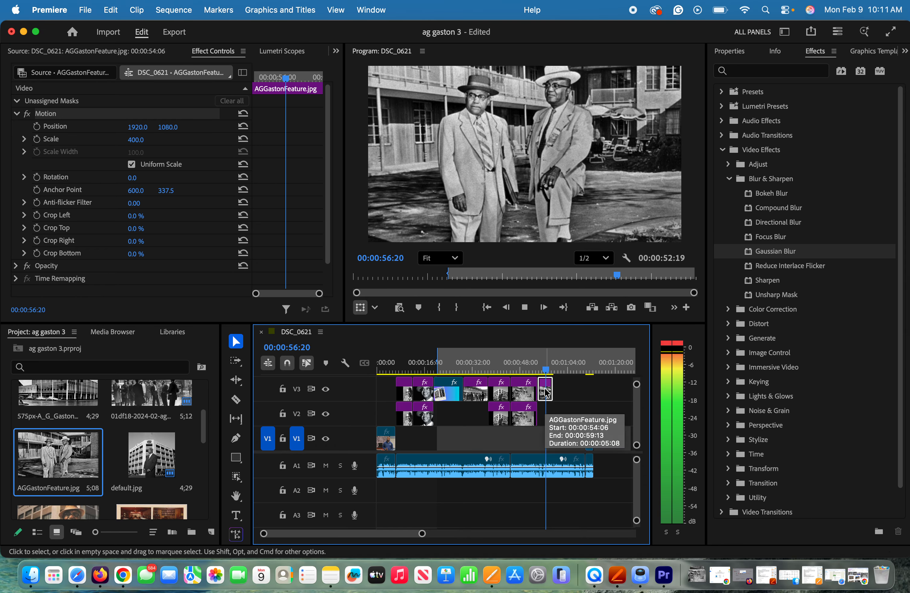
key(space)
key(space)
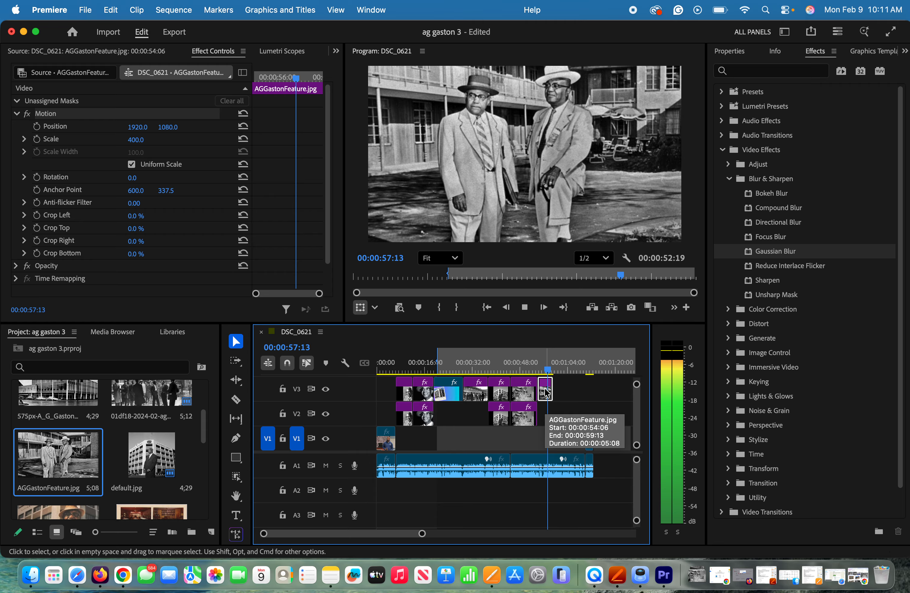
key(space)
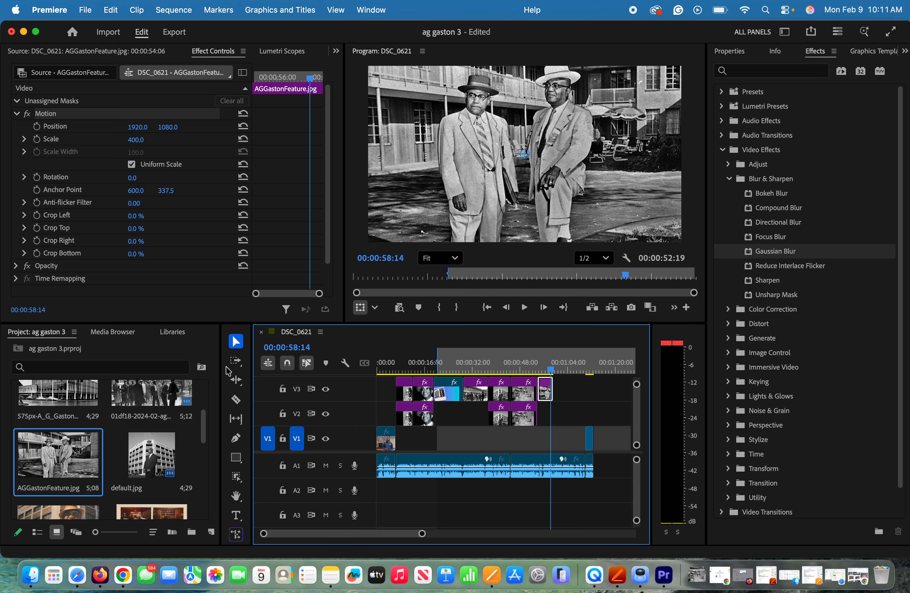
- Place arthur-01.webp on V3 directly after the AGGastonFeature.jpg clip and play into it to 00:01:00:07
click(204, 434)
drag(205, 435, 196, 456)
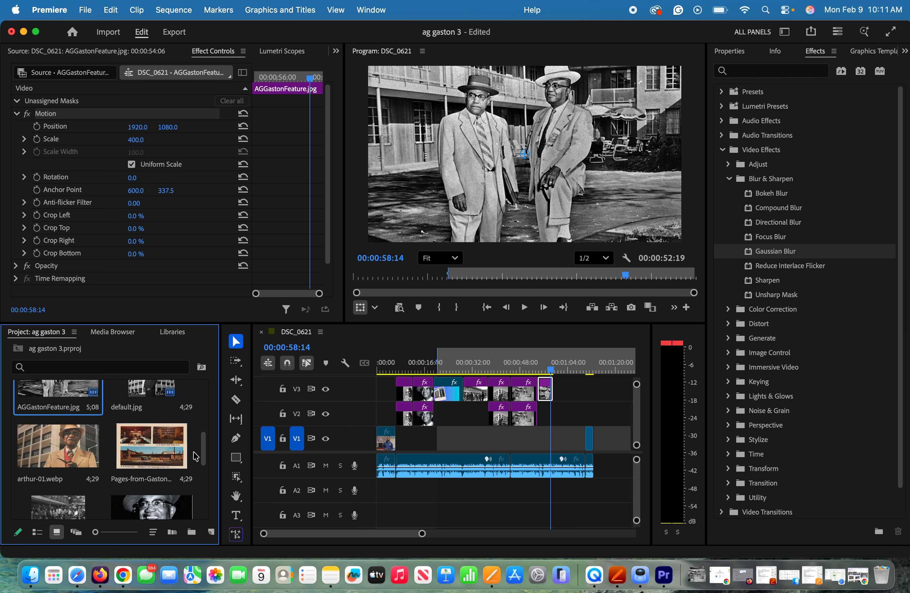
drag(58, 450, 562, 395)
key(space)
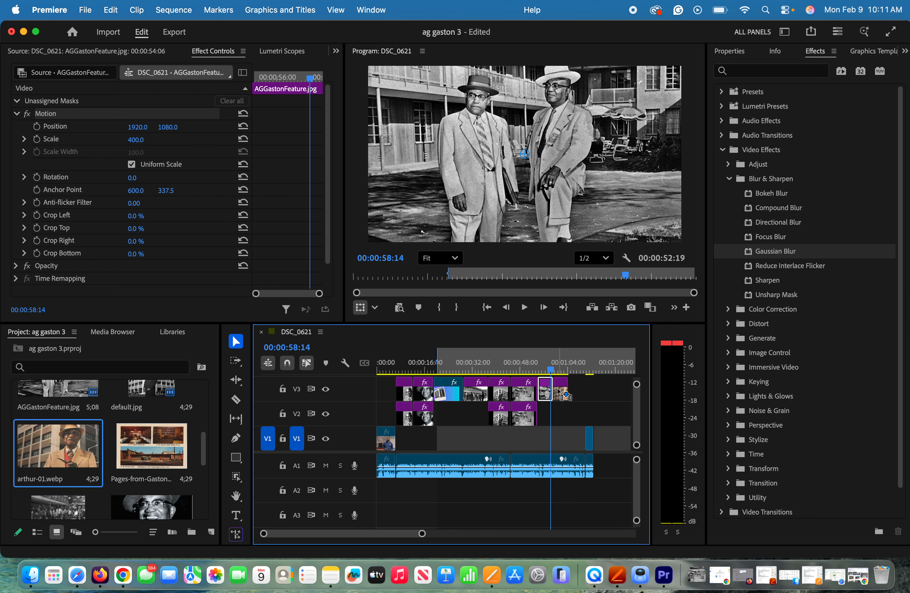
key(space)
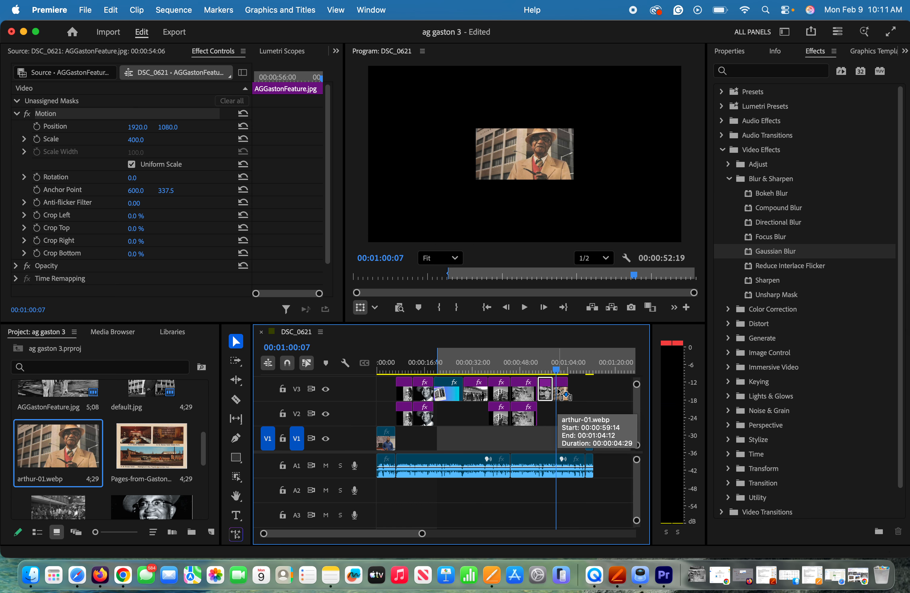
- Set the Motion scale of the arthur-01.webp clip to 400
click(561, 395)
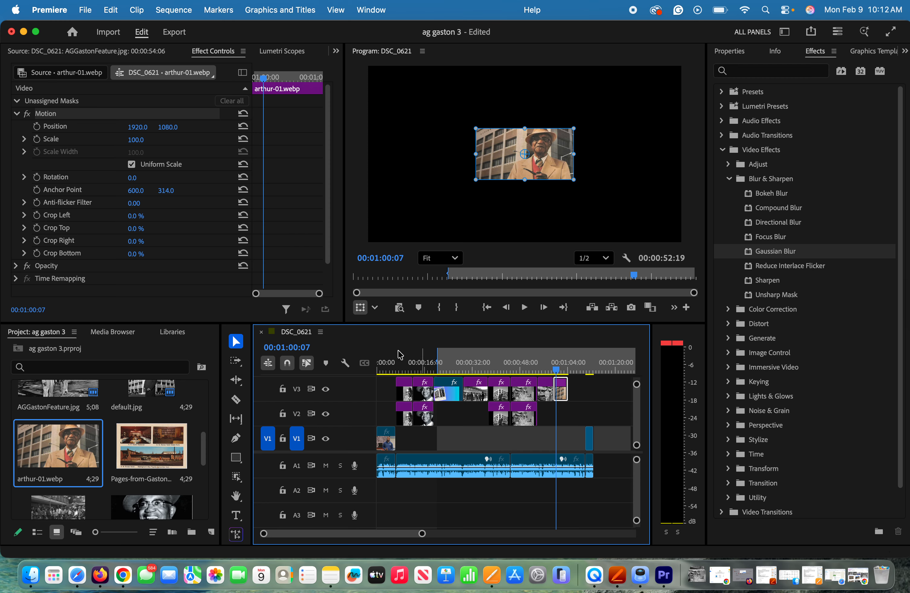
click(144, 138)
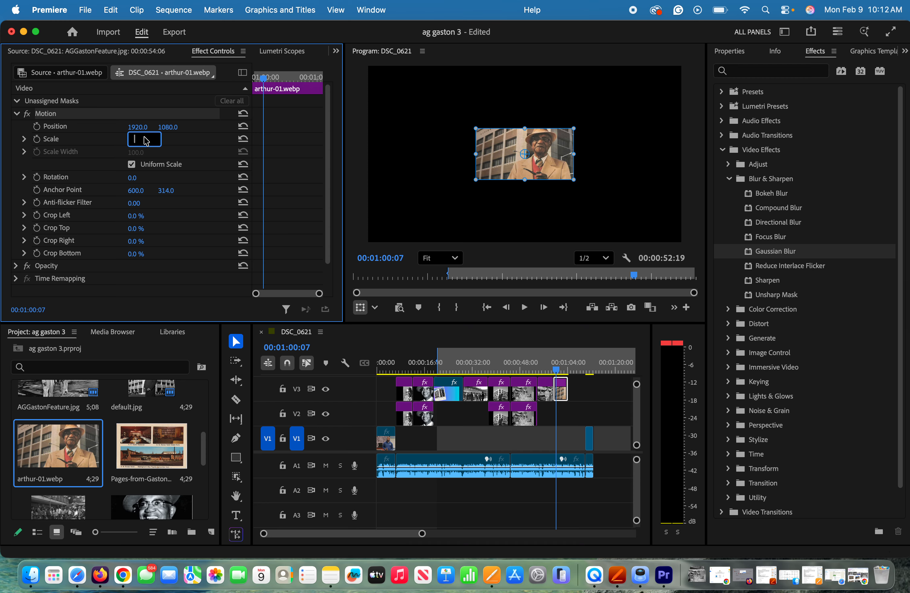
key(Return)
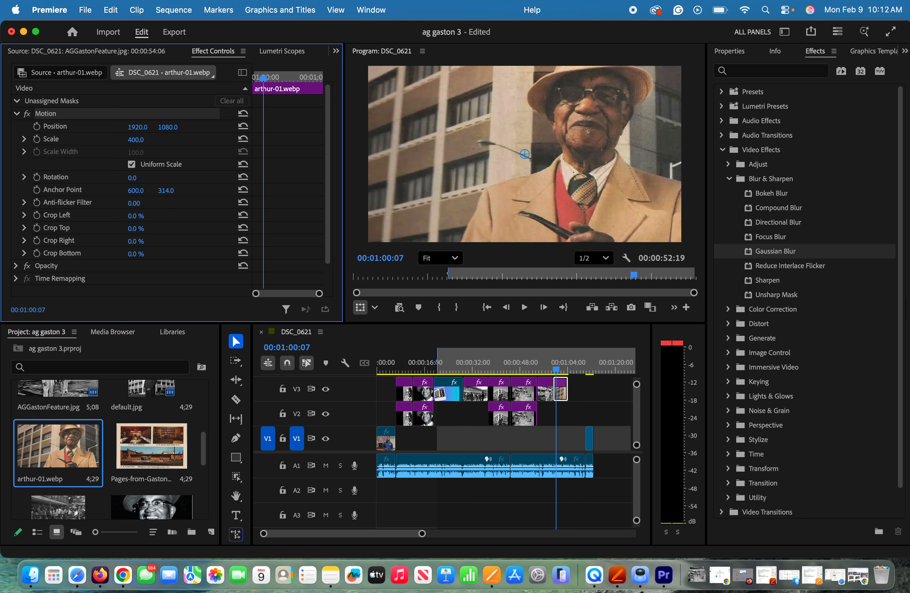
- Reduce the Motion scale of the arthur-01.webp clip on V3 to 277
click(144, 137)
key(Down)
key(Down)
key(Down)
key(Down)
key(Down)
key(Down)
key(Down)
key(Down)
key(Down)
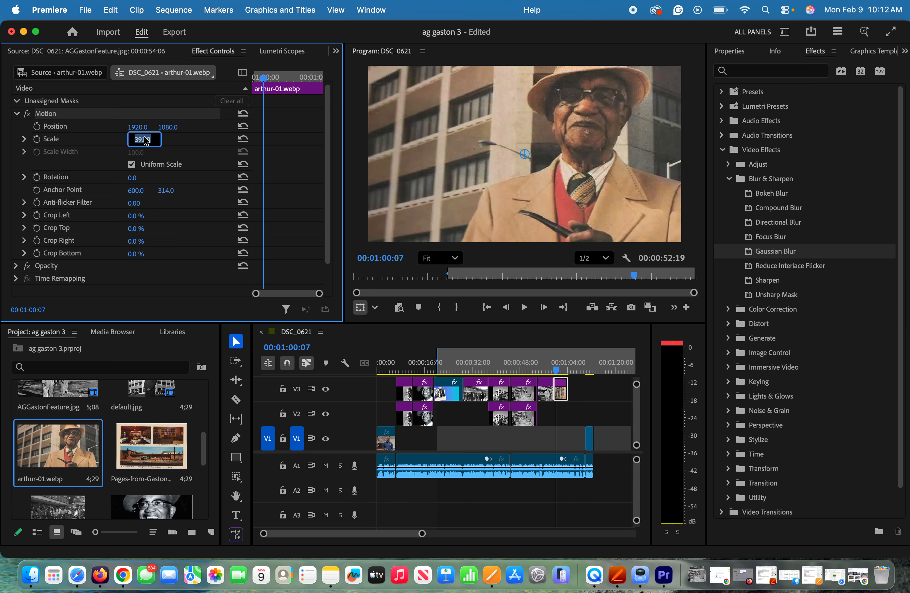
key(Down)
key(Down)
key(Down)
key(Down)
key(Down)
key(Down)
key(Down)
key(Down)
key(Down)
key(Down)
key(Down)
key(Down)
key(Down)
key(Down)
key(Down)
key(Down)
key(Down)
key(Down)
key(Down)
key(Down)
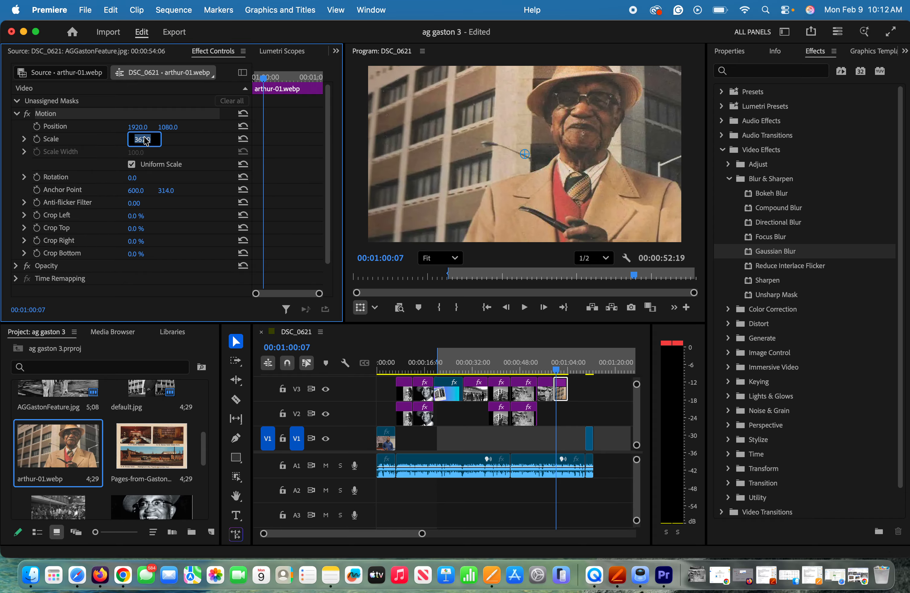
key(Down)
key(Down)
key(Down)
key(Down)
key(Down)
key(Down)
key(Down)
key(Down)
key(Down)
key(Down)
key(Down)
key(Down)
key(Down)
key(Down)
key(Down)
key(Down)
key(Down)
key(Down)
key(Down)
key(Down)
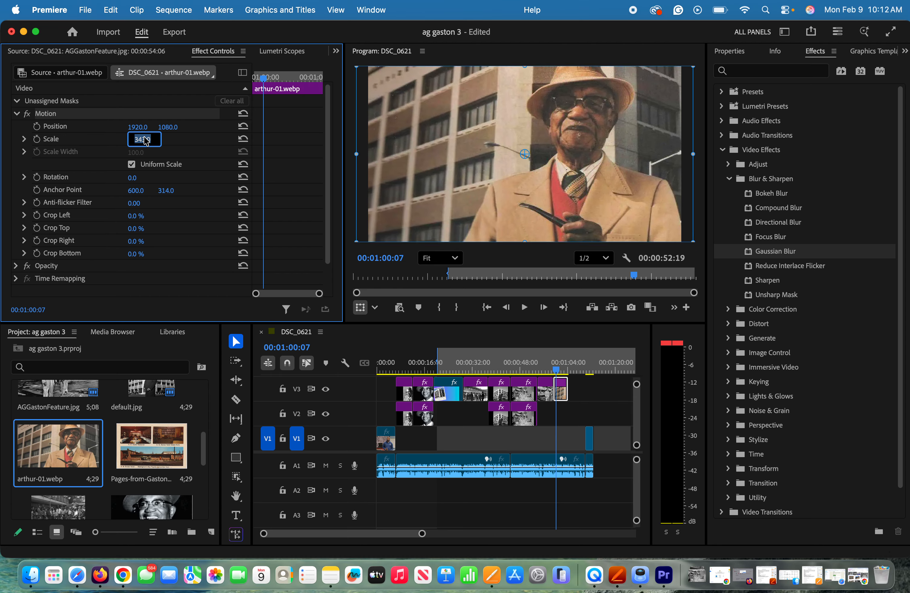
key(Down)
key(Down)
key(Down)
key(Down)
key(Down)
key(Down)
key(Down)
key(Down)
key(Down)
key(Down)
key(Down)
key(Down)
key(Down)
key(Down)
key(Down)
key(Down)
key(Down)
key(Down)
key(Down)
key(Down)
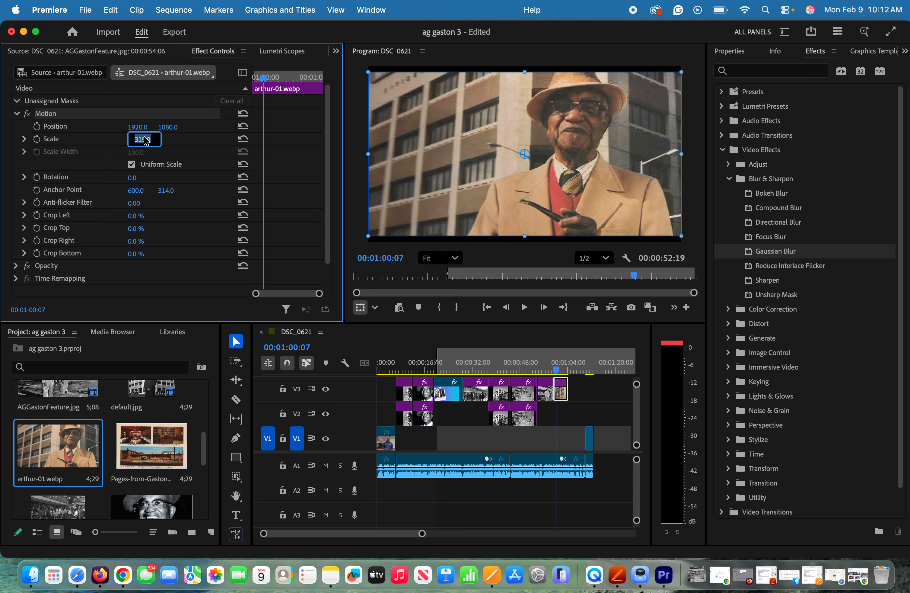
key(Down)
key(Down)
key(Down)
key(Down)
key(Down)
key(Down)
key(Down)
key(Down)
key(Down)
key(Down)
key(Down)
key(Down)
key(Down)
key(Down)
key(Down)
key(Down)
key(Down)
key(Down)
key(Down)
key(Down)
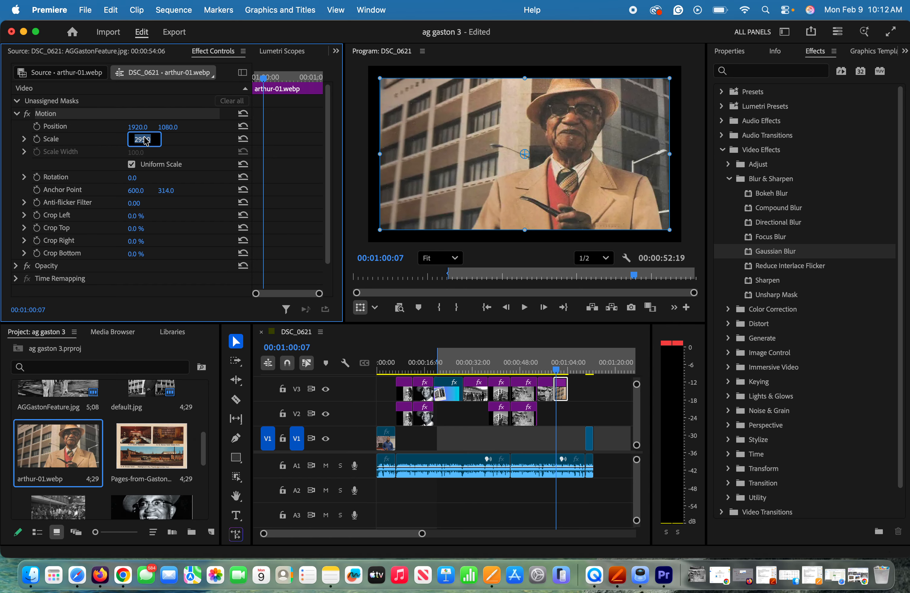
key(Down)
key(Down)
key(Down)
key(Down)
key(Down)
key(Down)
key(Down)
key(Down)
key(Down)
key(Down)
key(Down)
key(Down)
key(Down)
key(Down)
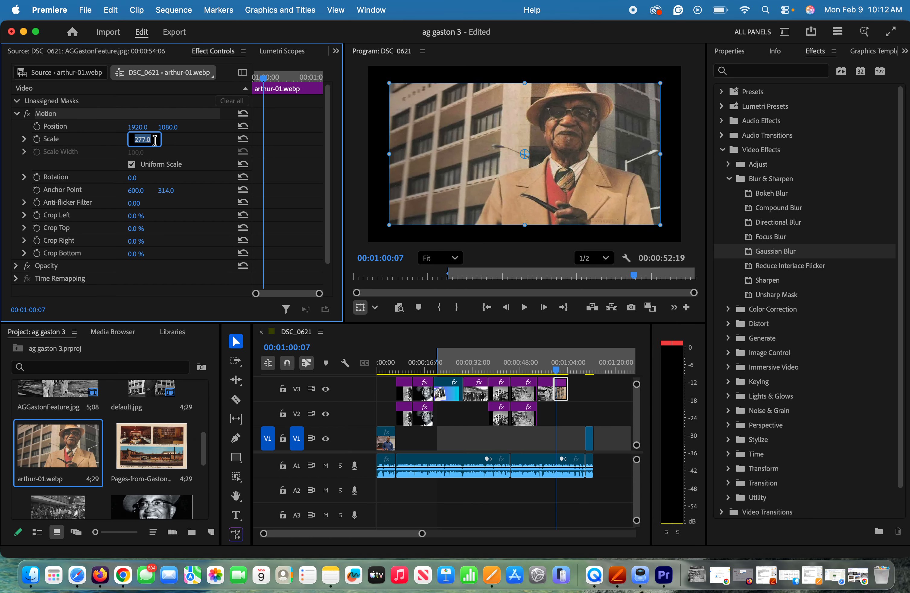
click(563, 392)
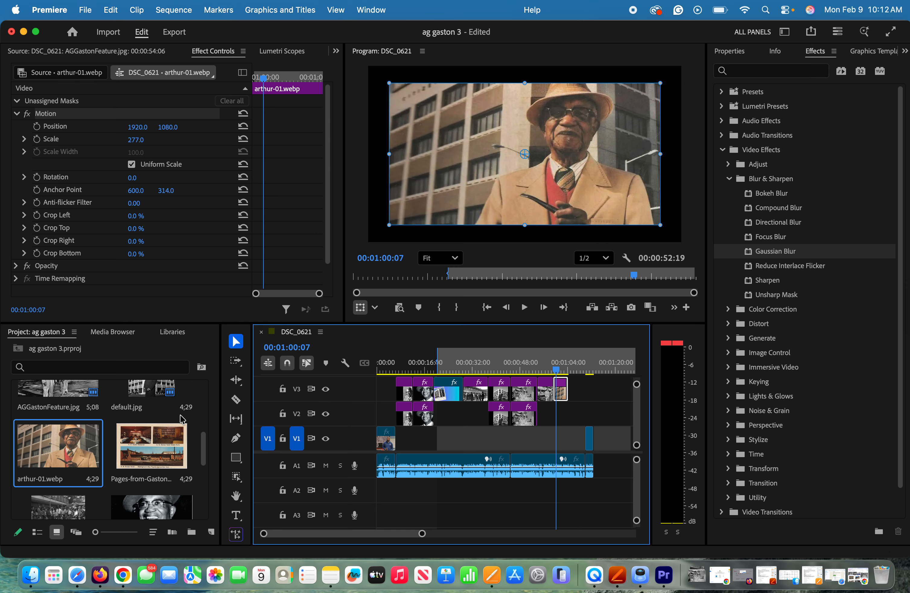
- Build a blurred background from arthur-01.webp on V2 directly beneath its V3 clip, using scale 600 and Gaussian Blur
drag(38, 458, 565, 415)
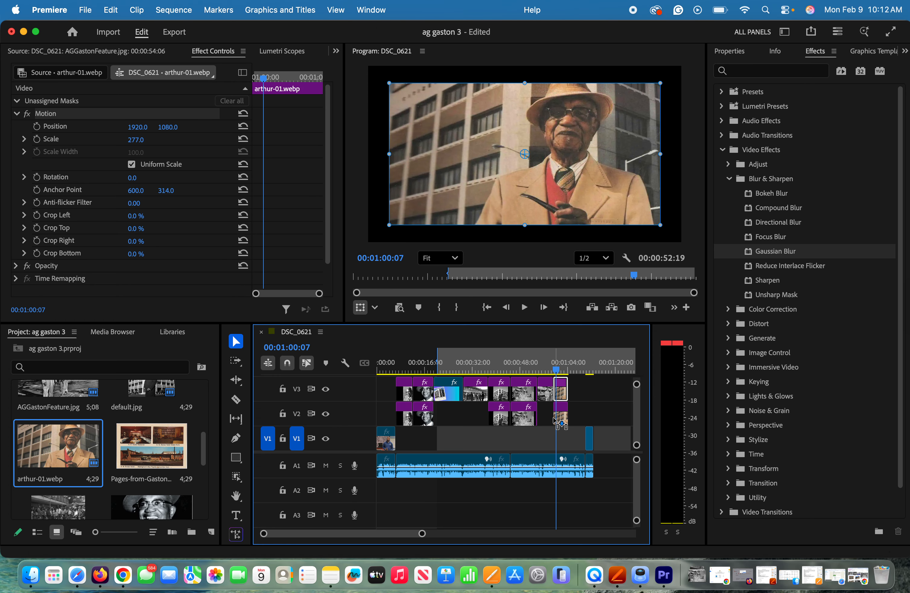
click(562, 416)
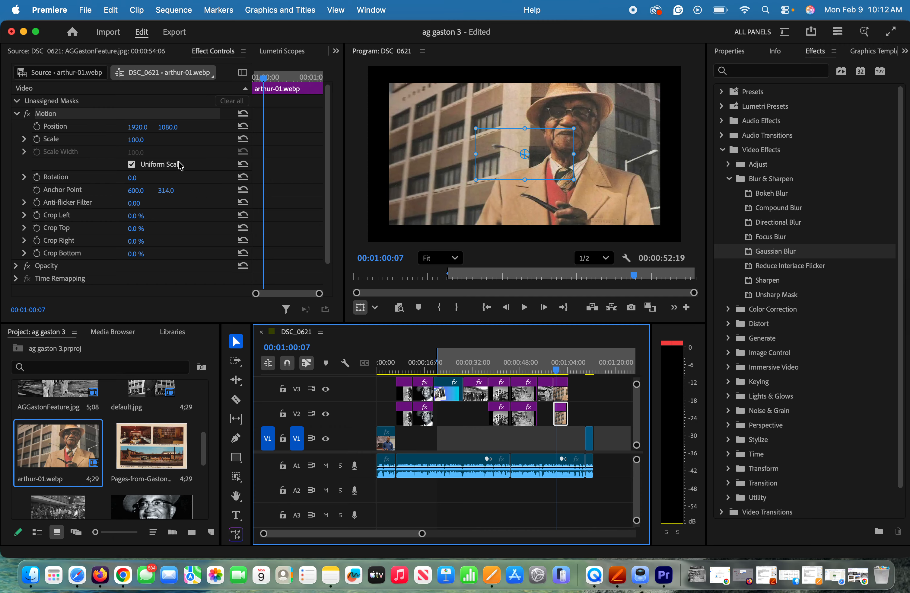
click(144, 138)
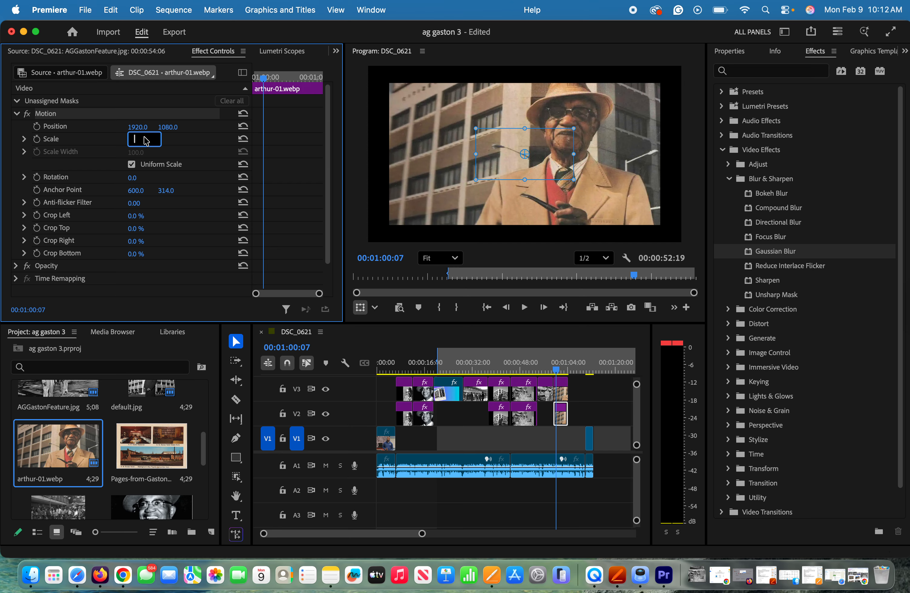
key(Return)
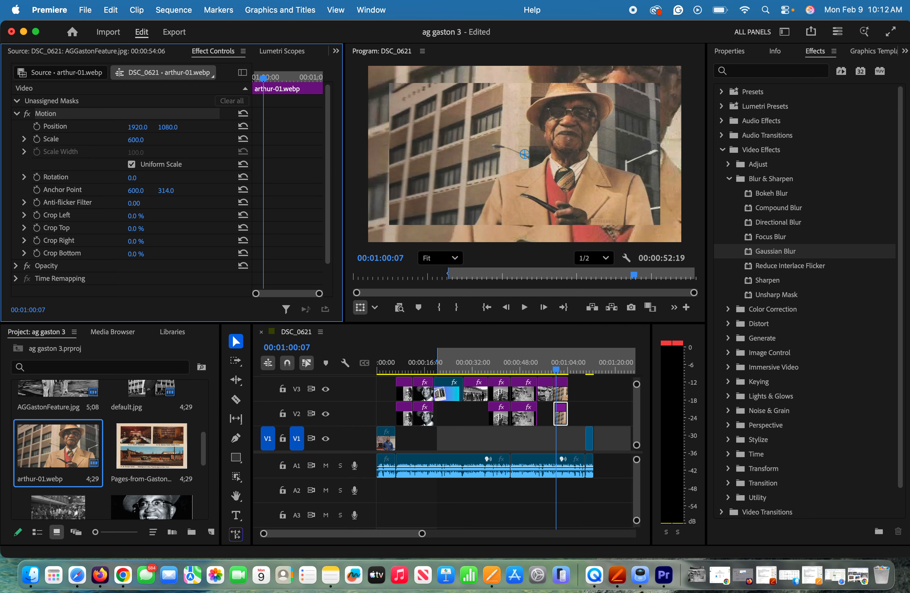
drag(752, 251, 561, 415)
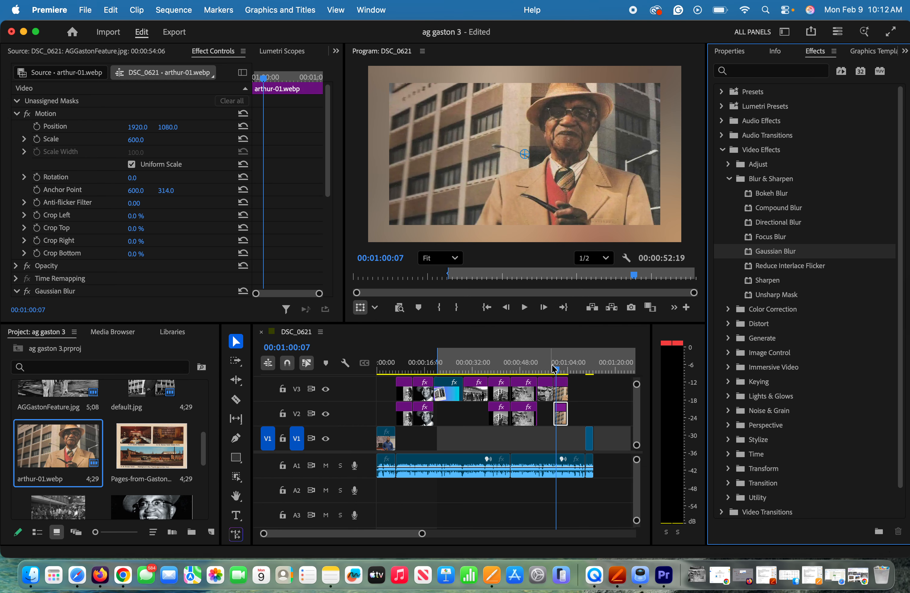
- Start keyframing the Motion scale of the arthur-01.webp clip on V3 with a keyframe at 00:00:59:21
click(560, 389)
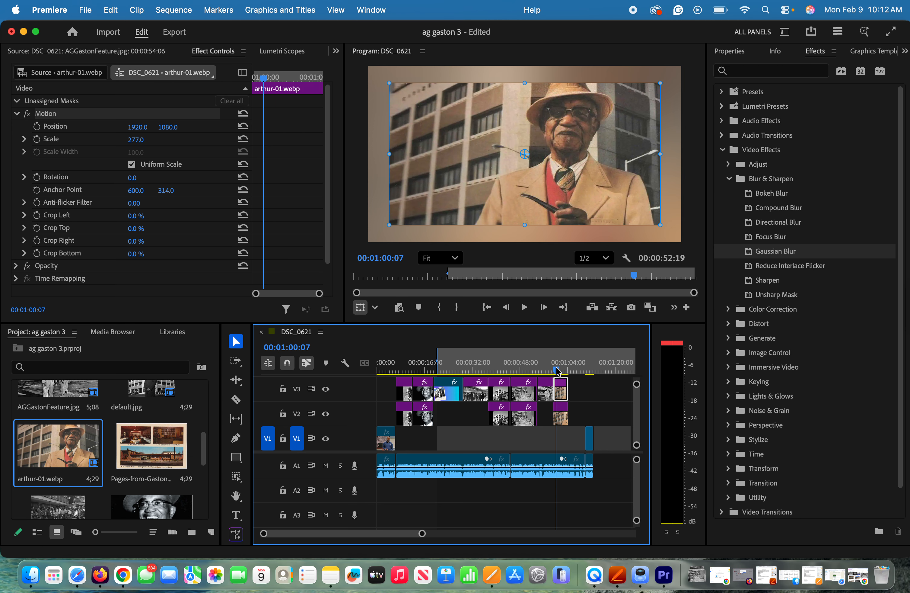
drag(558, 370, 555, 370)
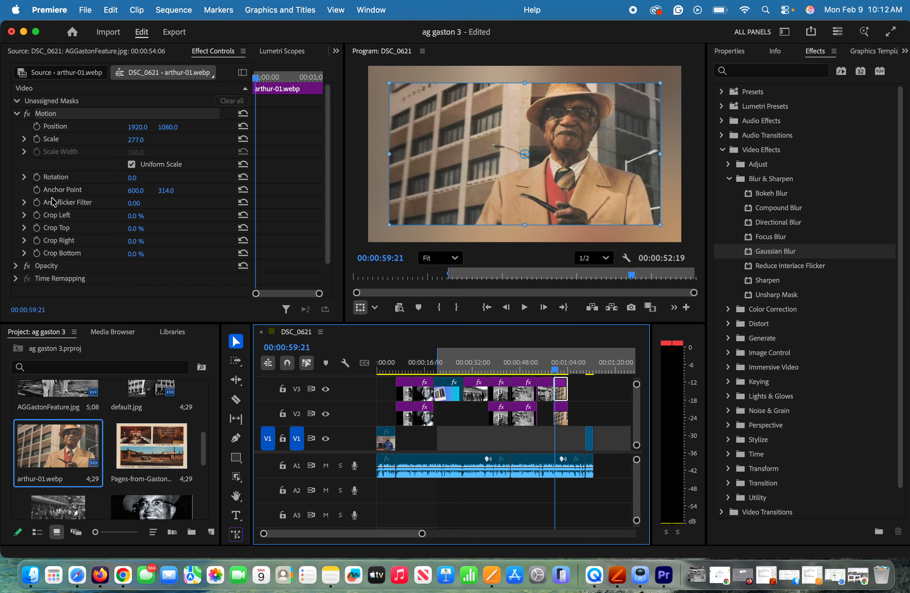
click(37, 139)
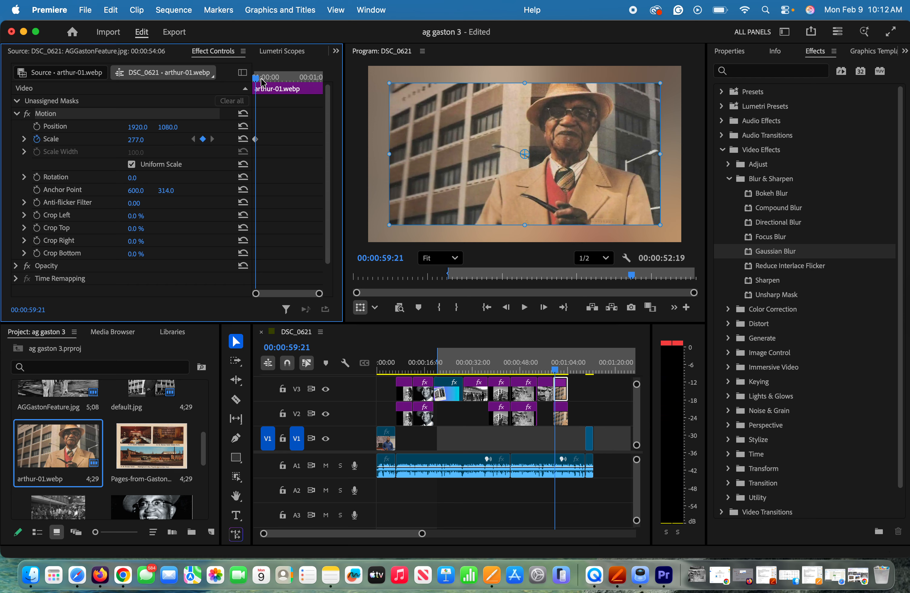
- Keyframe the V3 arthur-01.webp clip's Motion scale to 243 near its end at 00:01:04:08
drag(258, 82, 323, 95)
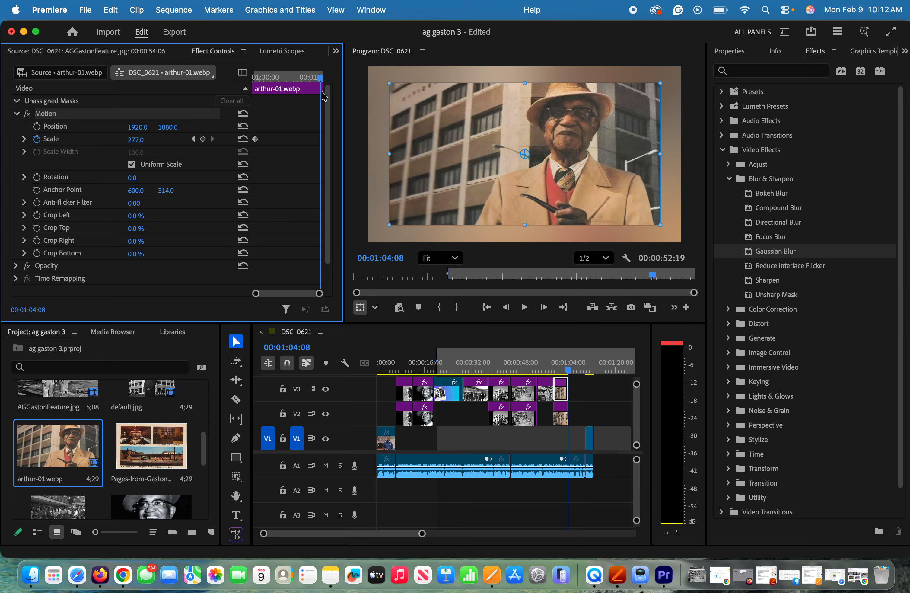
key(Down)
key(Down)
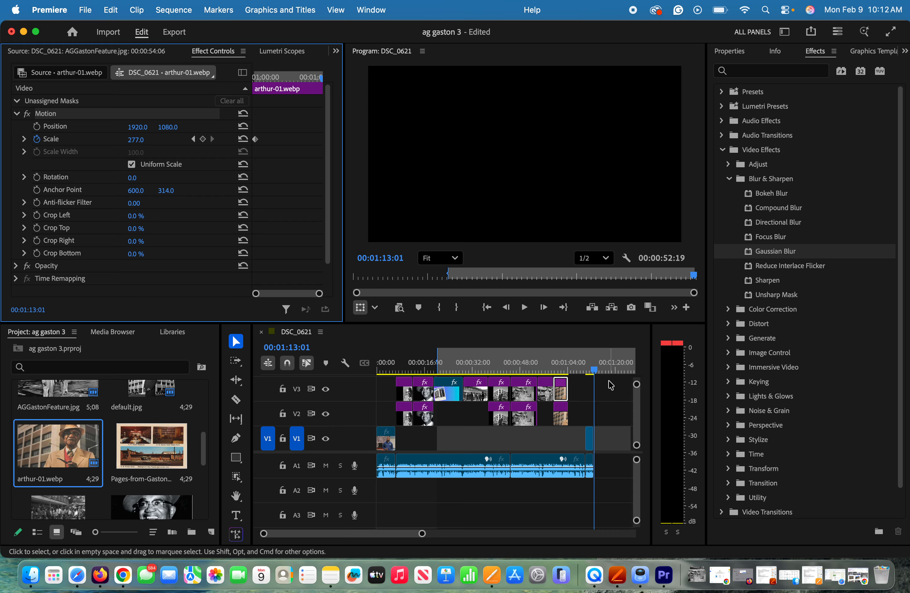
click(560, 370)
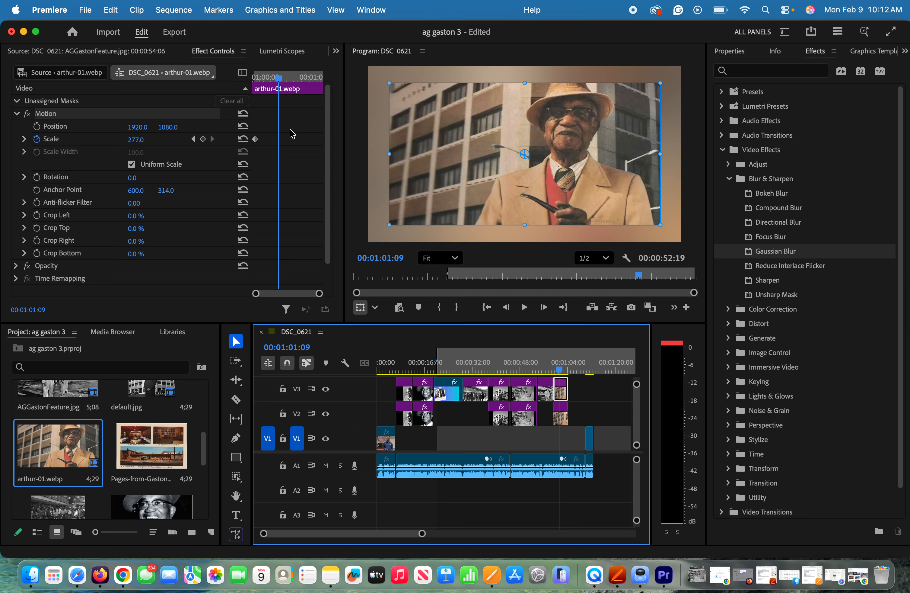
drag(280, 78, 322, 96)
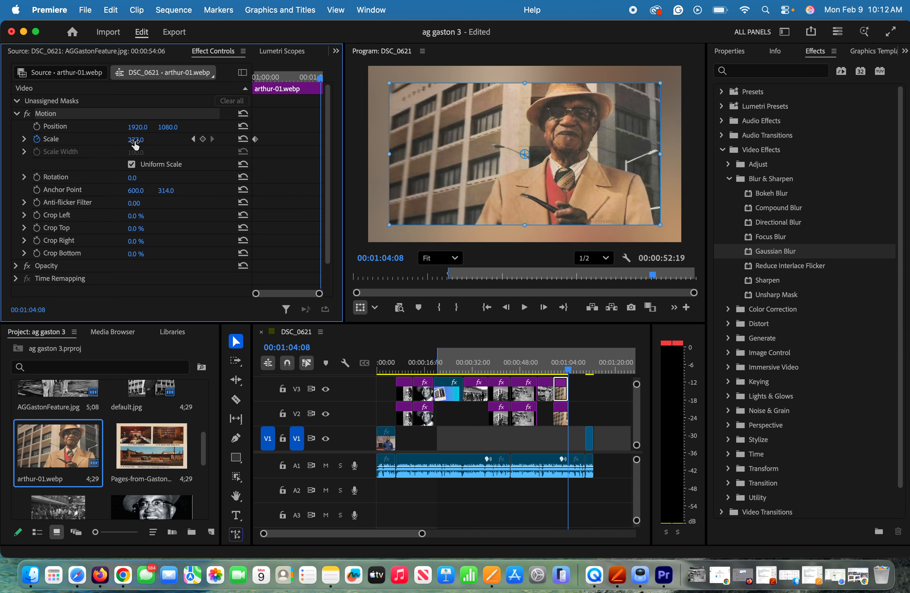
click(144, 138)
key(Down)
key(Down)
key(Down)
key(Down)
key(Down)
key(Down)
key(Down)
key(Down)
key(Down)
key(Down)
key(Down)
key(Down)
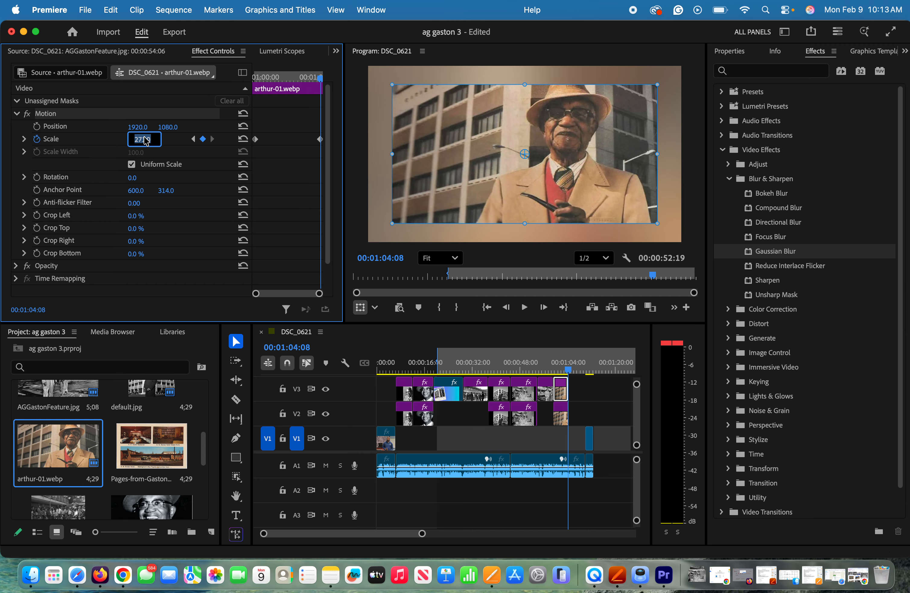
key(Down)
key(Down)
key(Down)
key(Down)
key(Down)
key(Down)
key(Down)
key(Down)
key(Down)
key(Down)
key(Down)
key(Down)
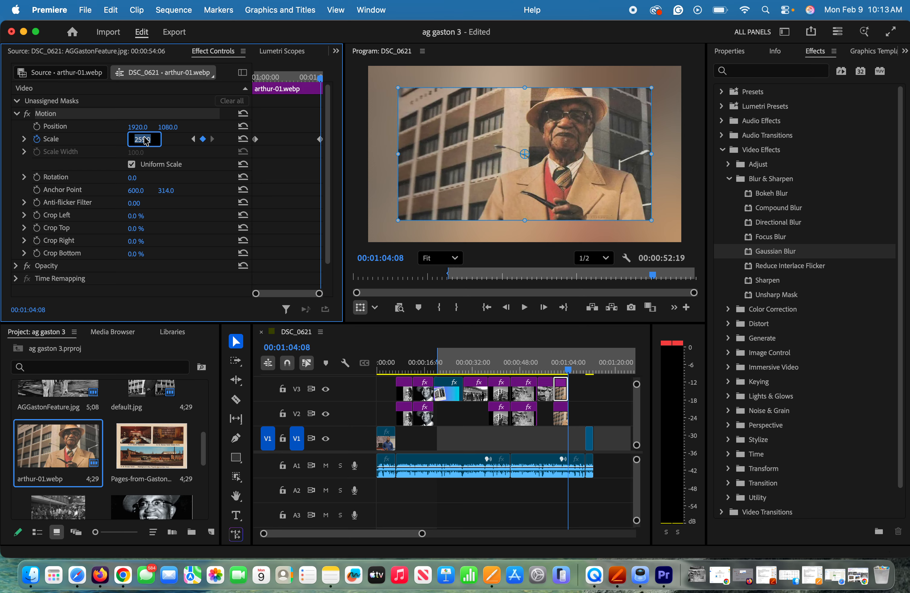
key(Down)
key(Down)
key(Down)
key(Down)
key(Down)
key(Down)
key(Down)
key(Down)
key(Down)
key(Down)
key(Down)
key(Down)
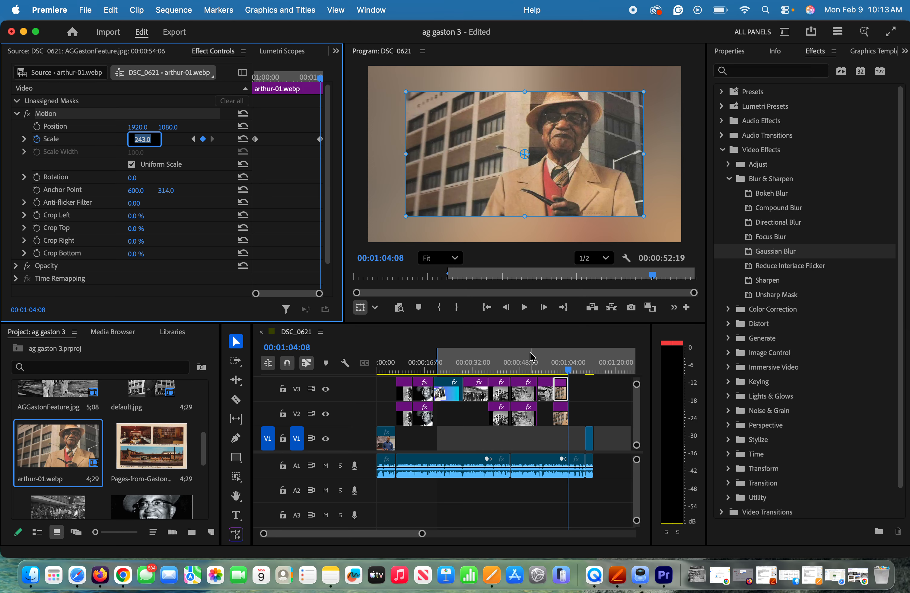
click(563, 395)
- Play the interview on to 00:01:07:23 and extend the arthur-01.webp clips on V3 and V2 past that point
key(space)
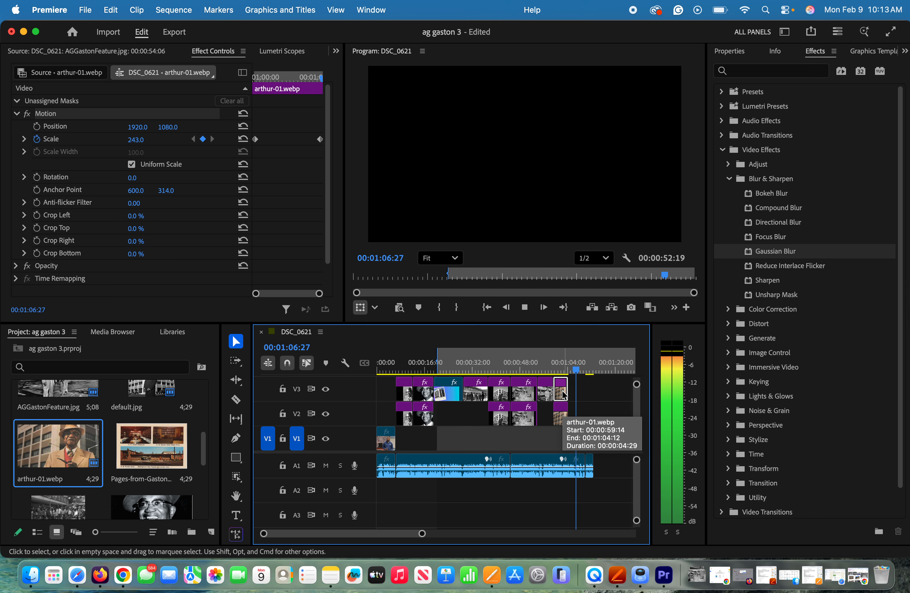
key(space)
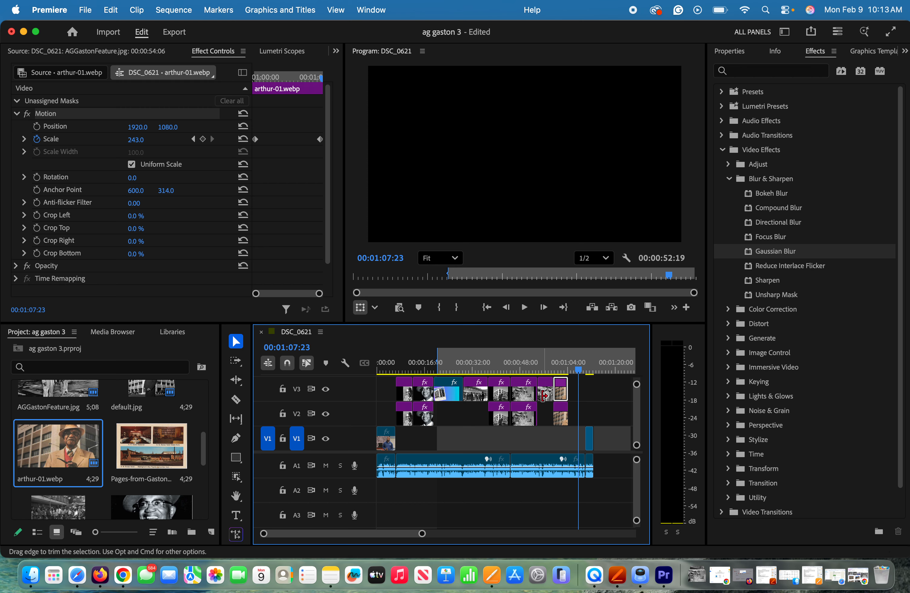
drag(569, 384, 584, 407)
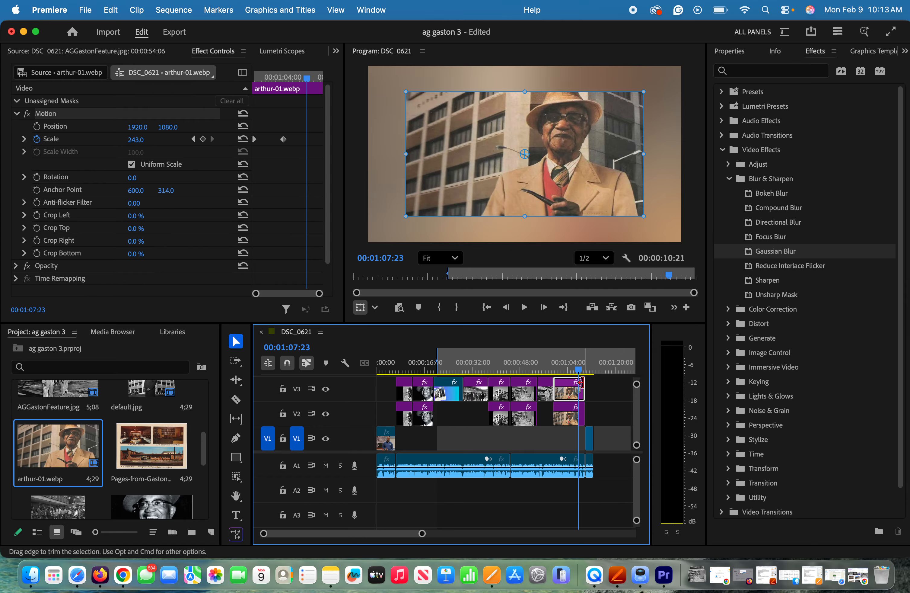
- Align the end of the V2 arthur-01.webp clip with its V3 copy and play the whole sequence from the beginning
click(581, 382)
drag(579, 412, 584, 414)
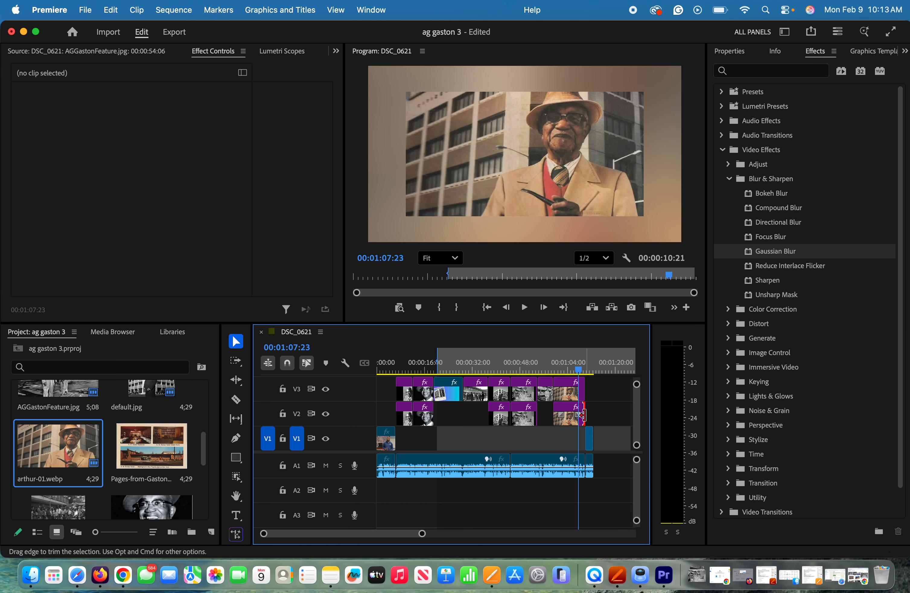
drag(577, 369, 362, 405)
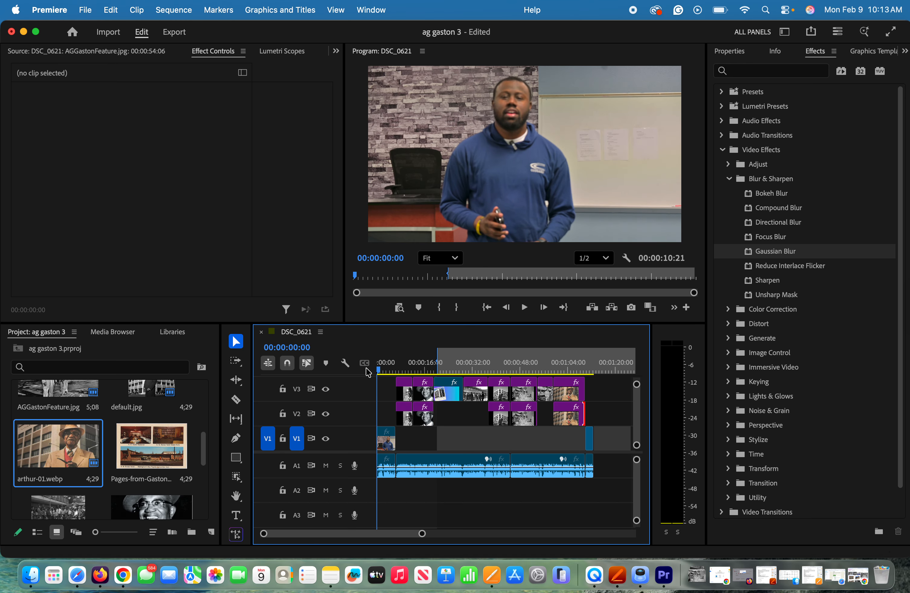
key(space)
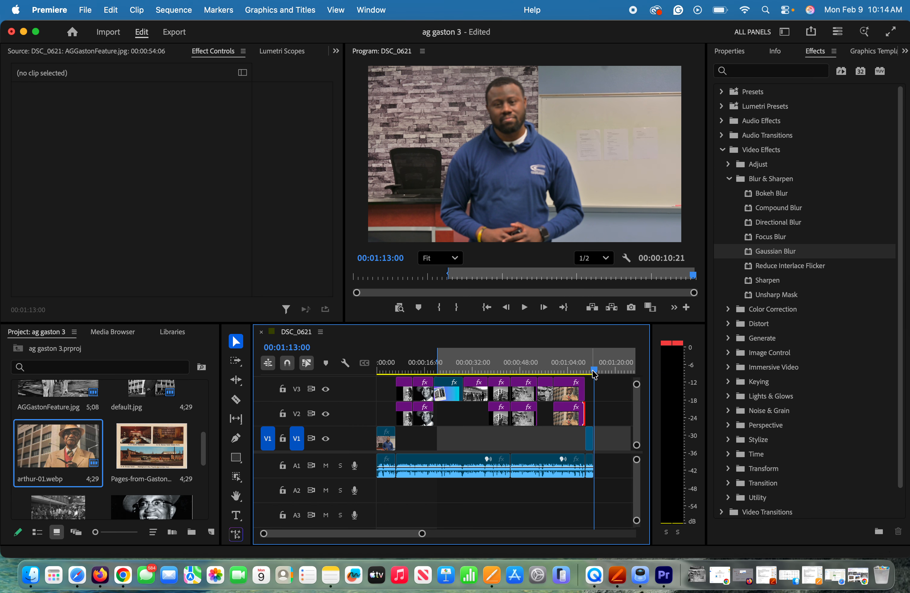
- Apply the Cross Dissolve video transition to the V3 cut before the Insurance Company graphic and play it back
click(721, 150)
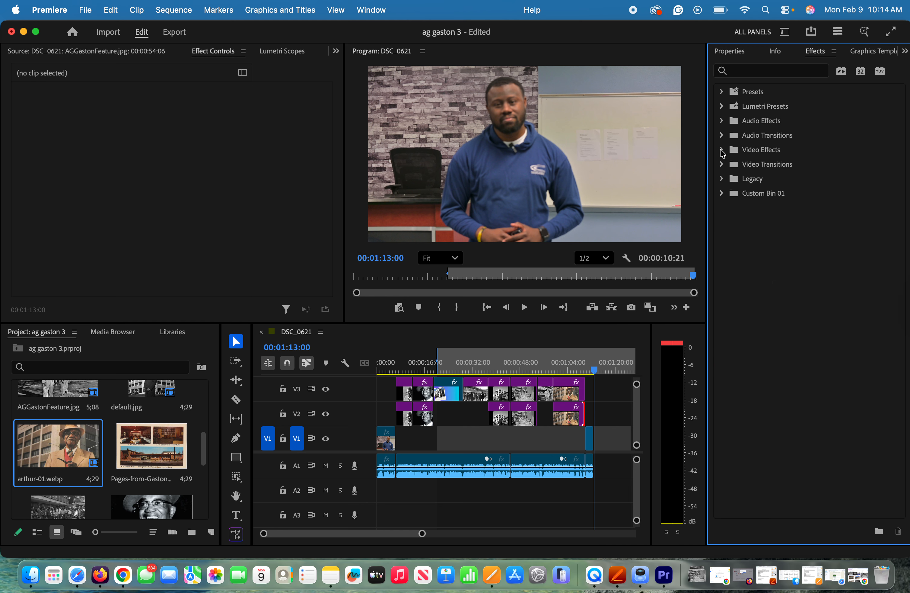
click(722, 165)
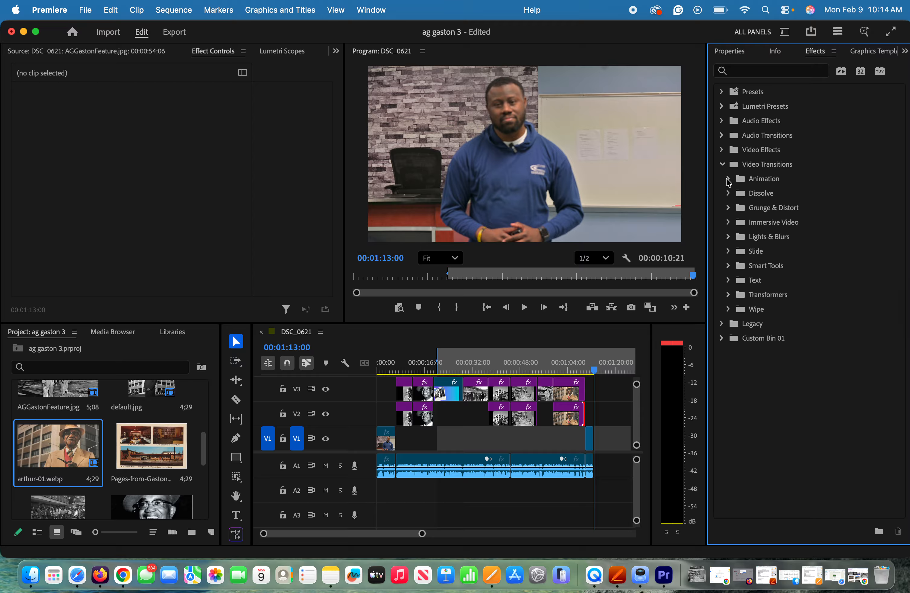
click(728, 179)
click(728, 179)
click(727, 193)
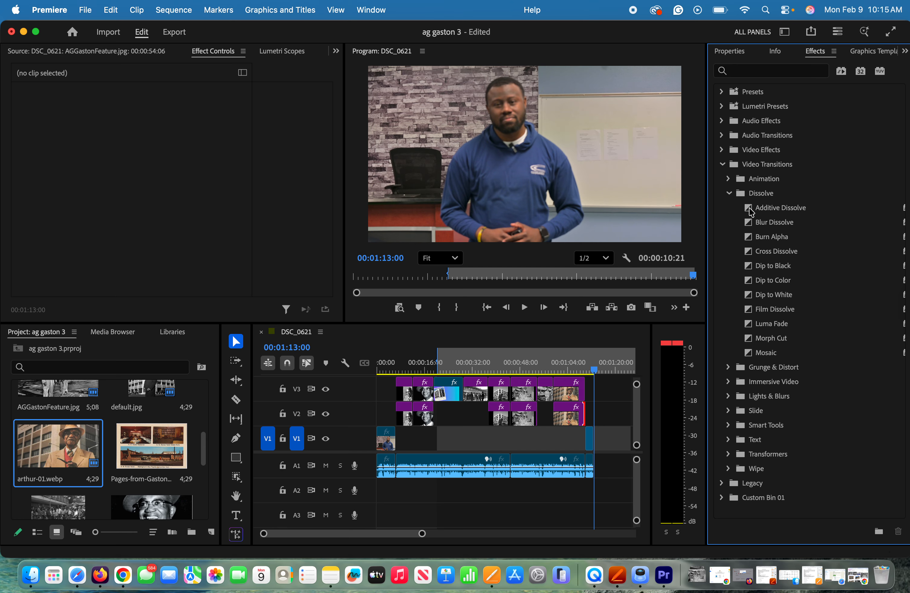
drag(751, 255, 719, 271)
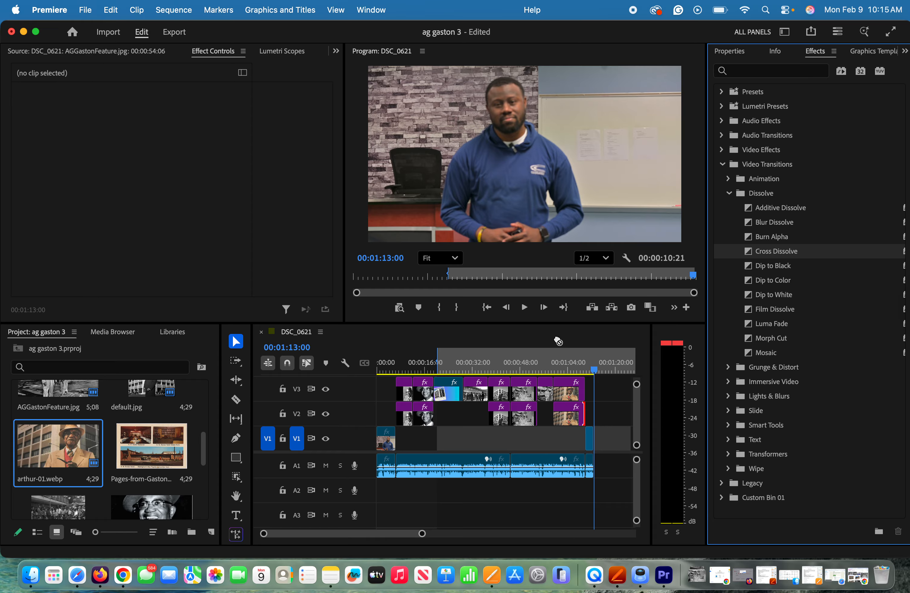
drag(558, 341, 439, 399)
drag(469, 366, 439, 393)
drag(595, 374, 432, 390)
key(space)
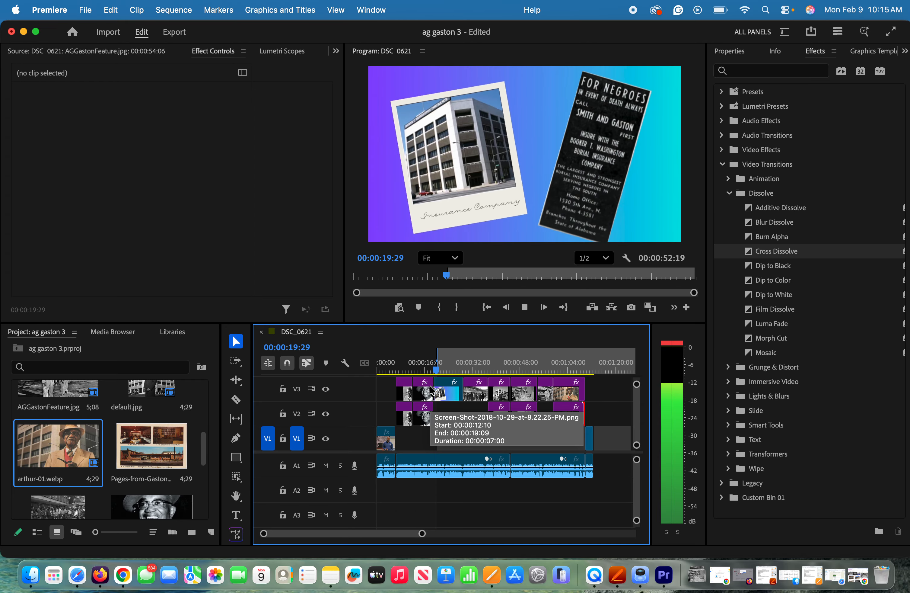
key(space)
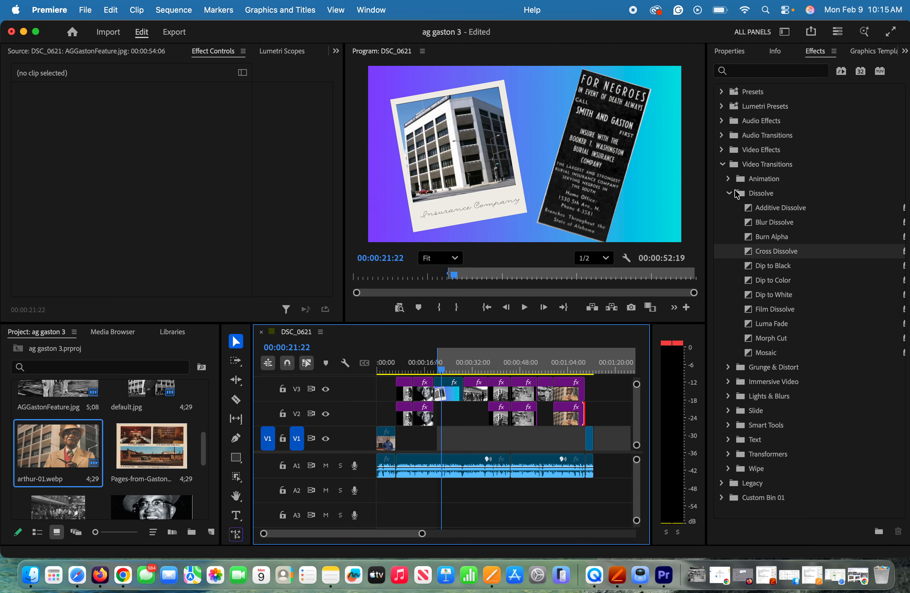
- Browse the Grunge & Distort, Immersive Video, Animation, Smart Tools and Lights & Blurs video transitions
click(728, 367)
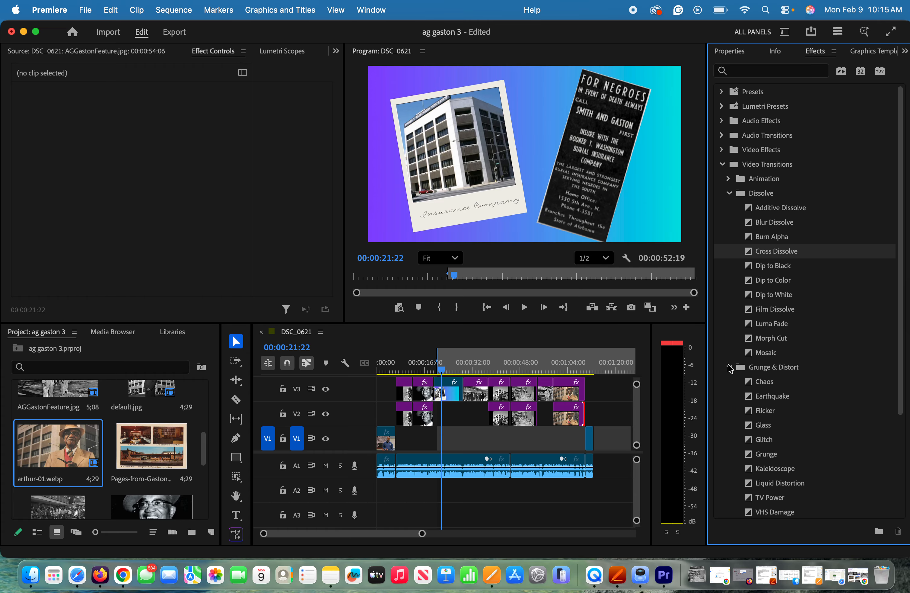
click(729, 367)
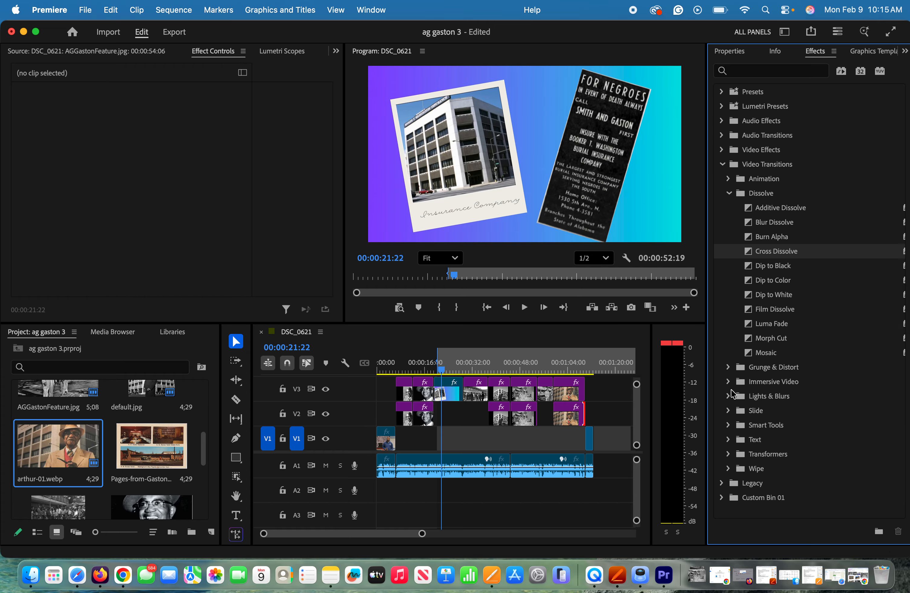
click(728, 382)
click(728, 381)
click(728, 179)
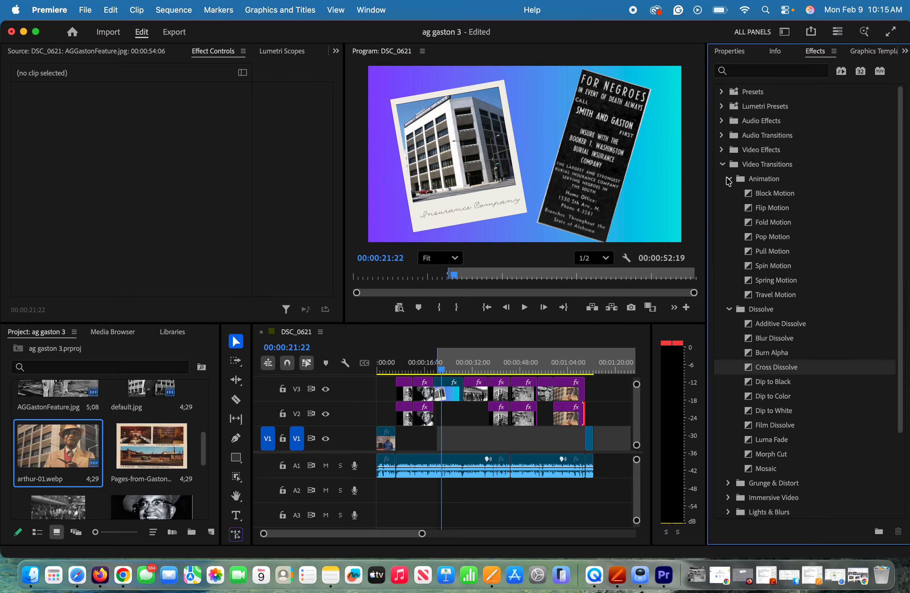
click(728, 178)
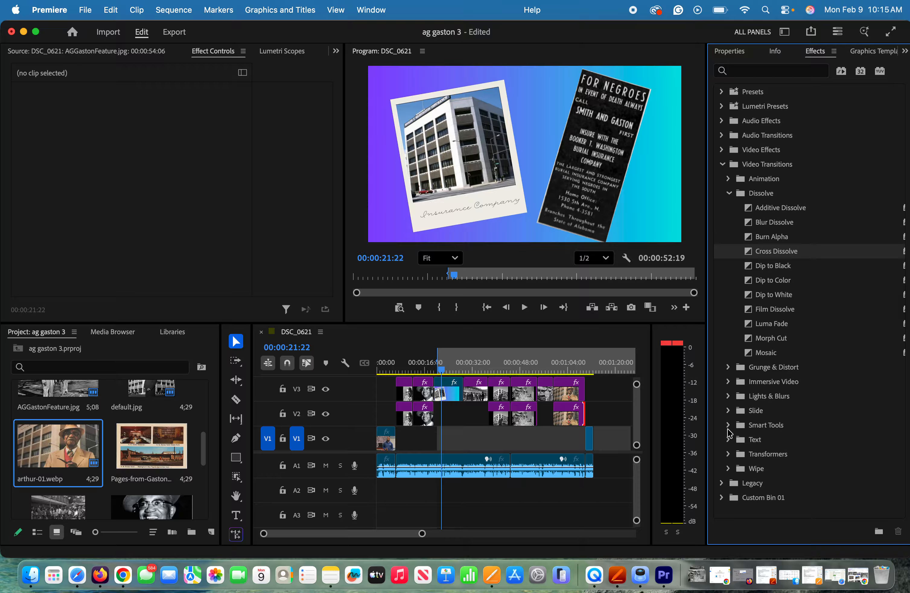
click(728, 425)
click(729, 425)
click(729, 397)
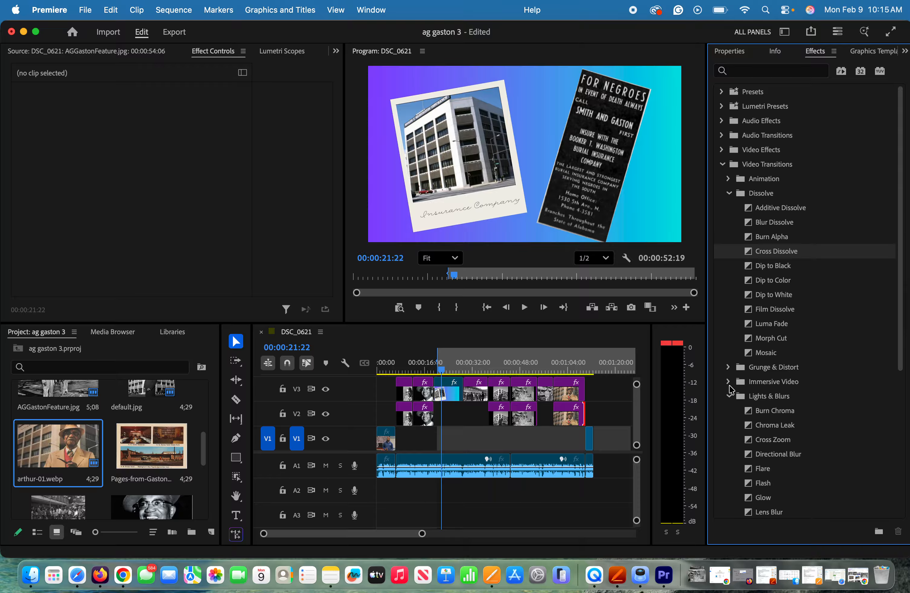
scroll(742, 441, down, 8)
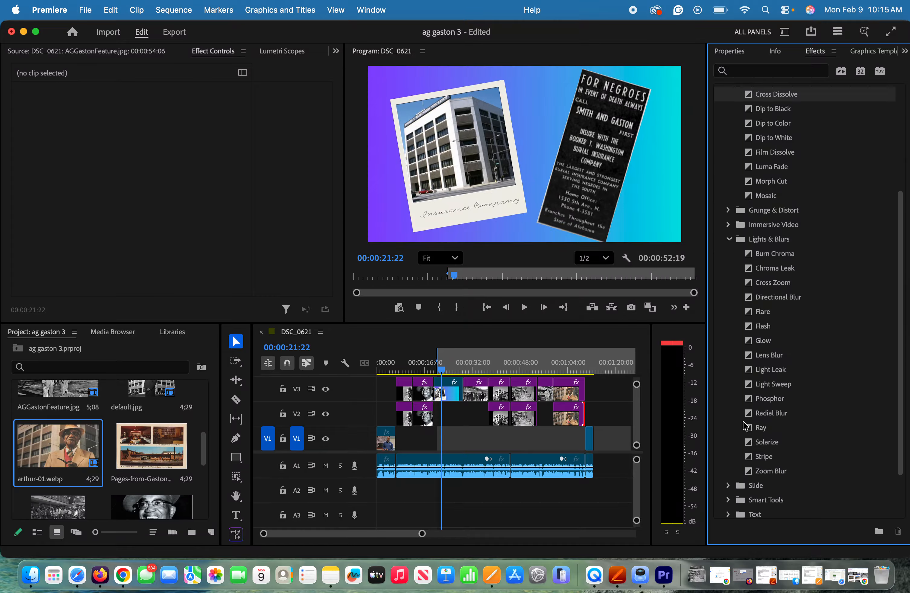
scroll(753, 408, down, 3)
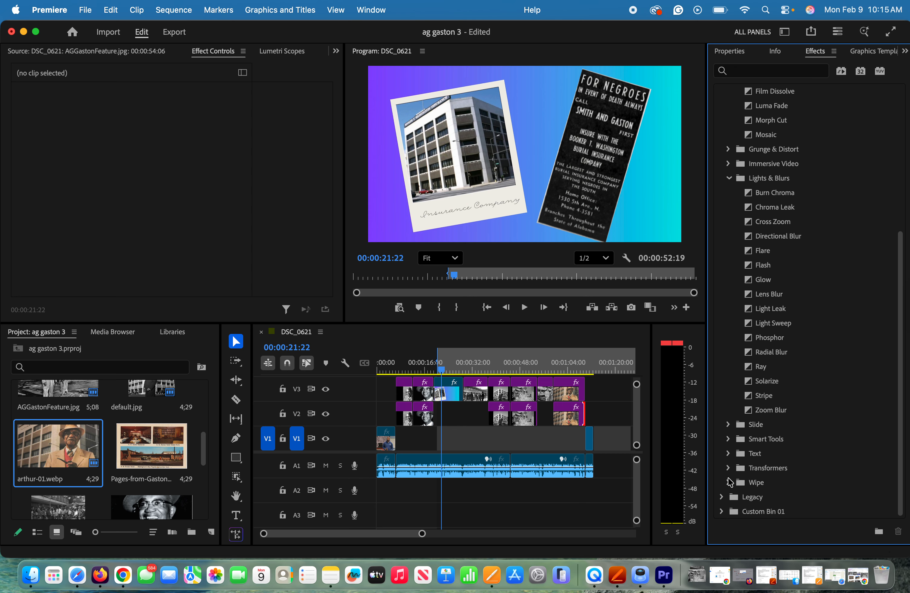
- Apply the legacy Iris Cross transition to the V3 cut leading into the rubble photo and play it back
click(722, 498)
scroll(723, 499, down, 2)
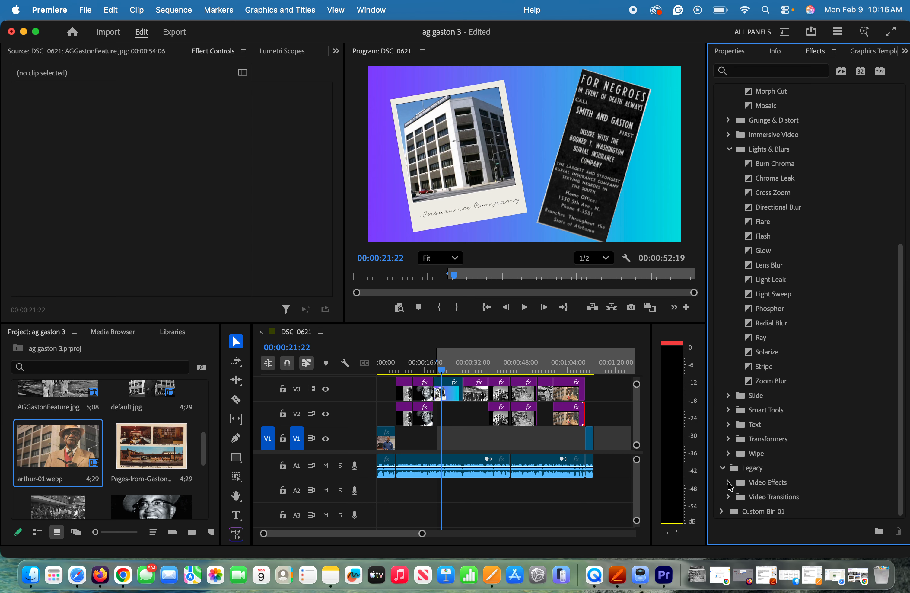
click(728, 496)
scroll(730, 500, down, 5)
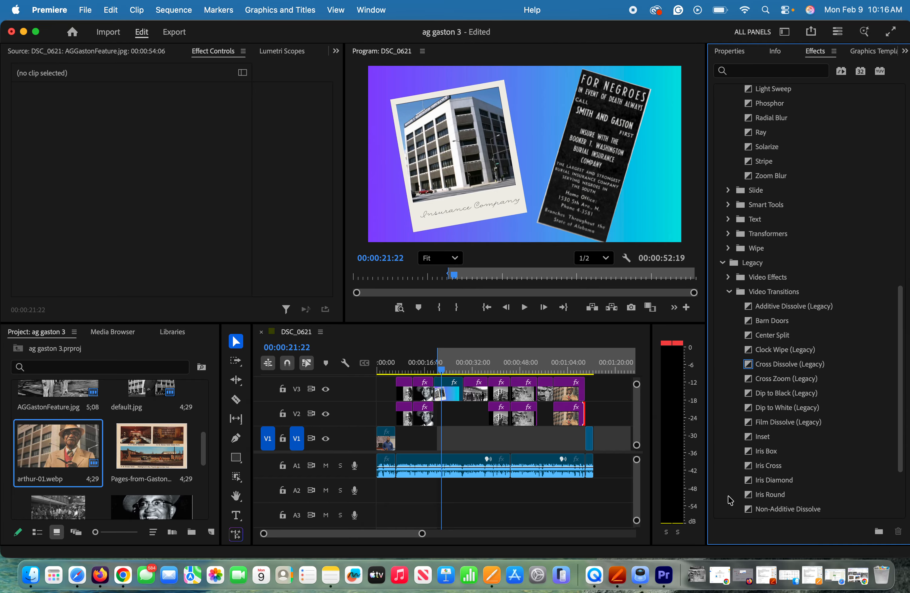
scroll(731, 500, down, 3)
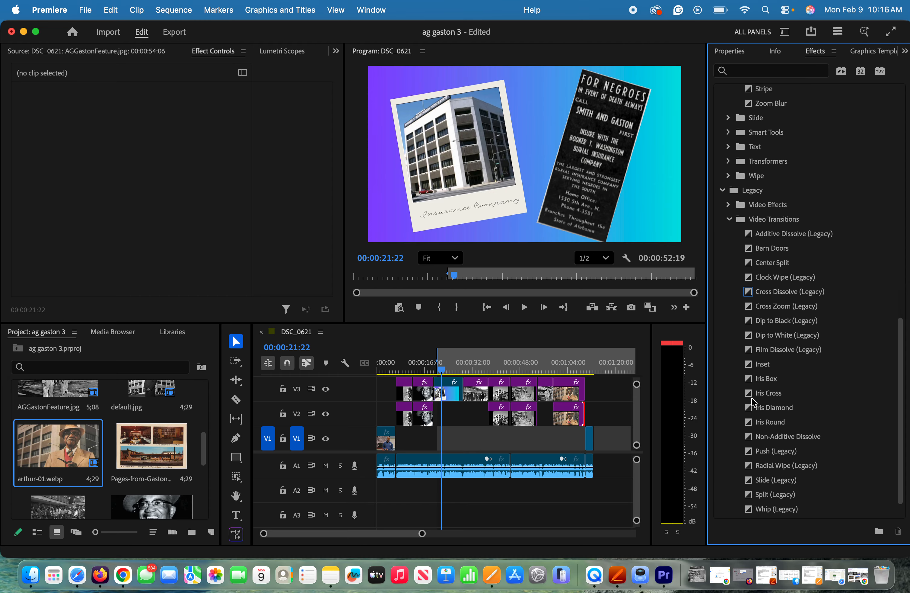
drag(753, 392, 508, 397)
drag(442, 369, 493, 369)
key(space)
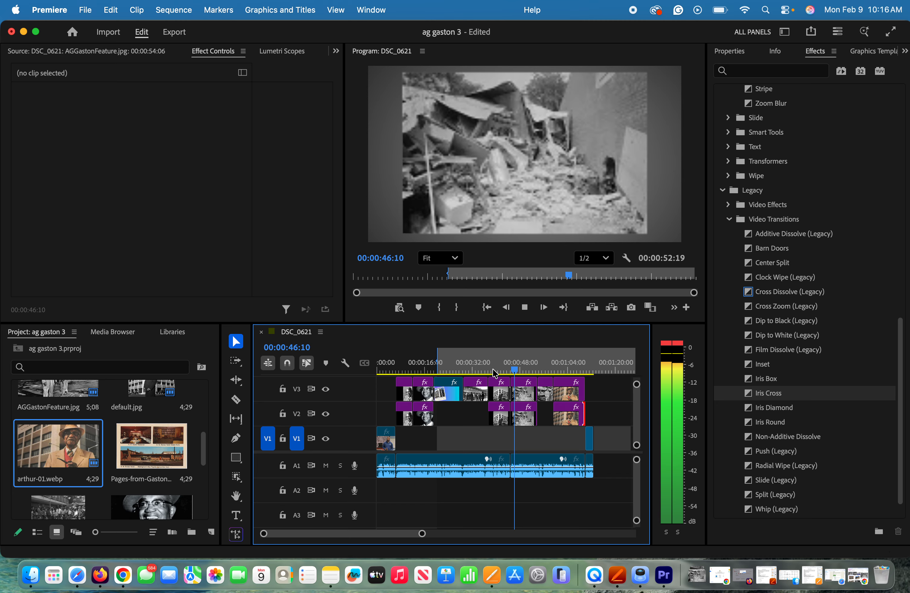
key(space)
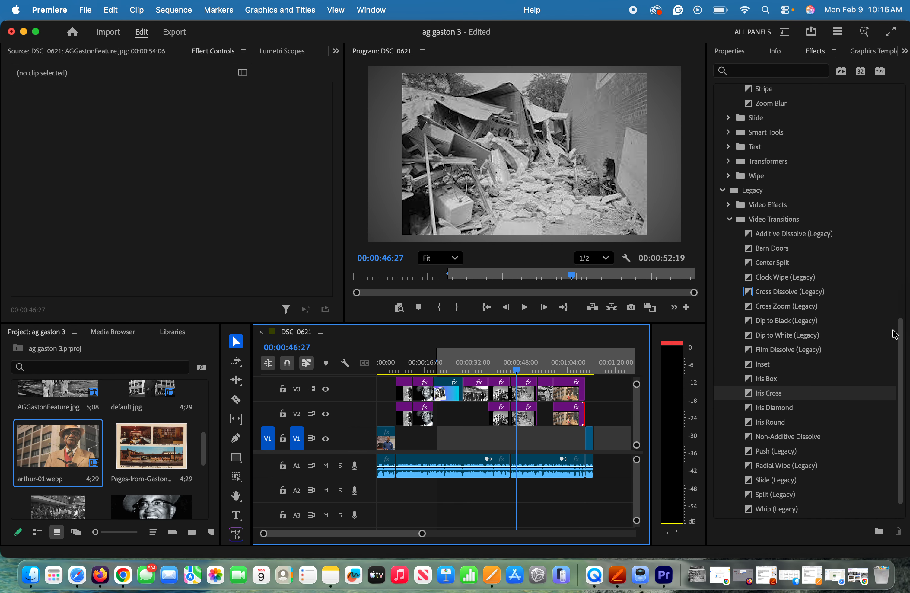
- Apply the Grunge & Distort transition TV Power at the start of the V3 photo of two men in hats and preview it
scroll(896, 307, up, 5)
drag(896, 297, 860, 165)
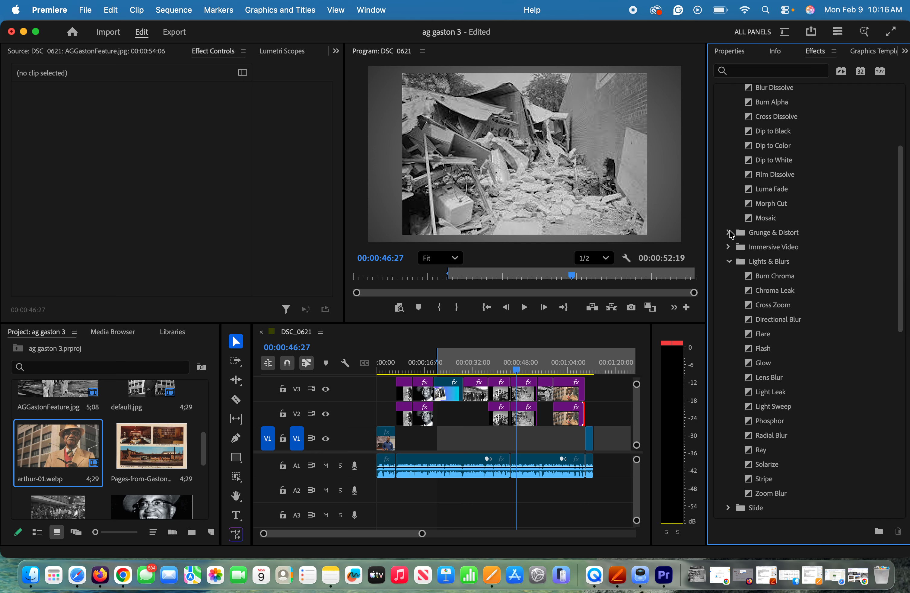
click(729, 233)
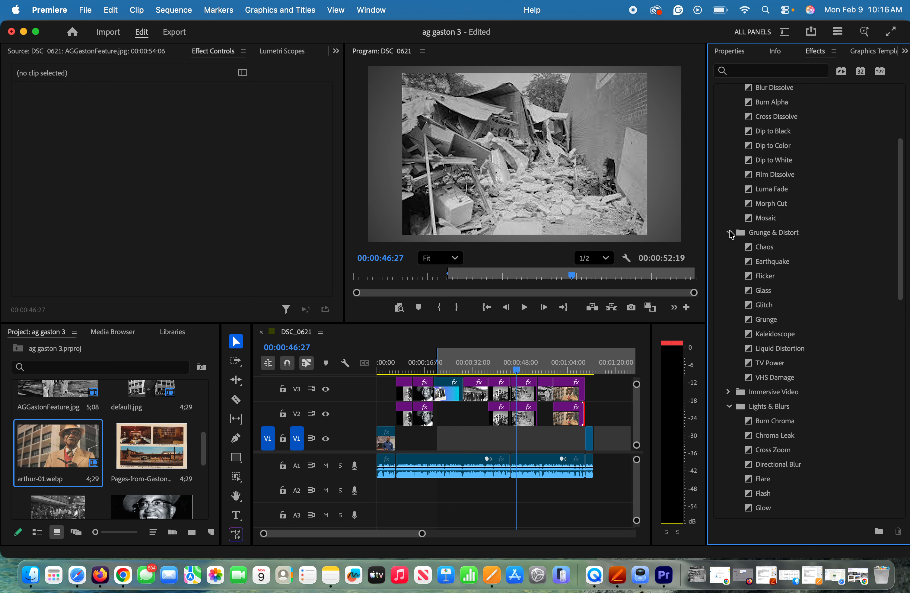
drag(747, 365, 545, 397)
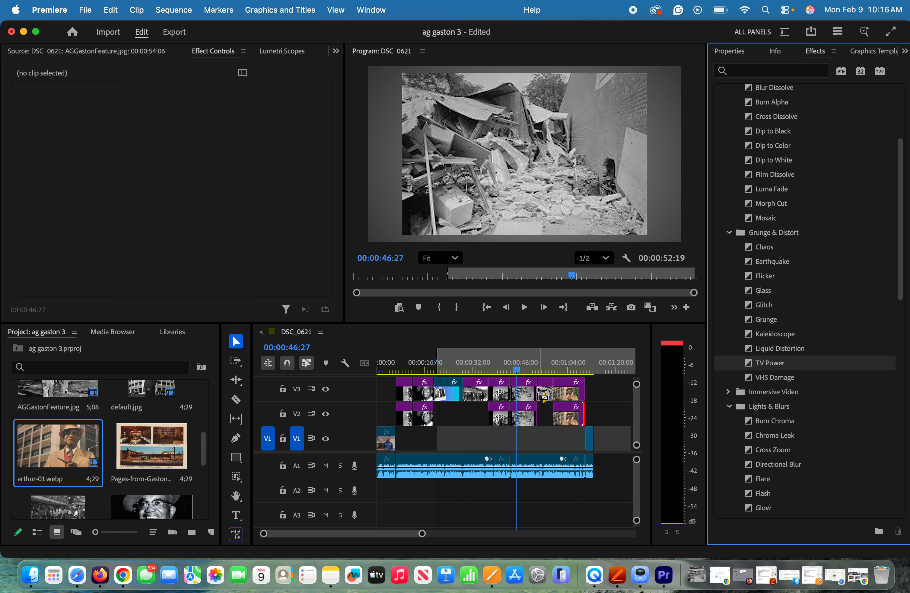
key(space)
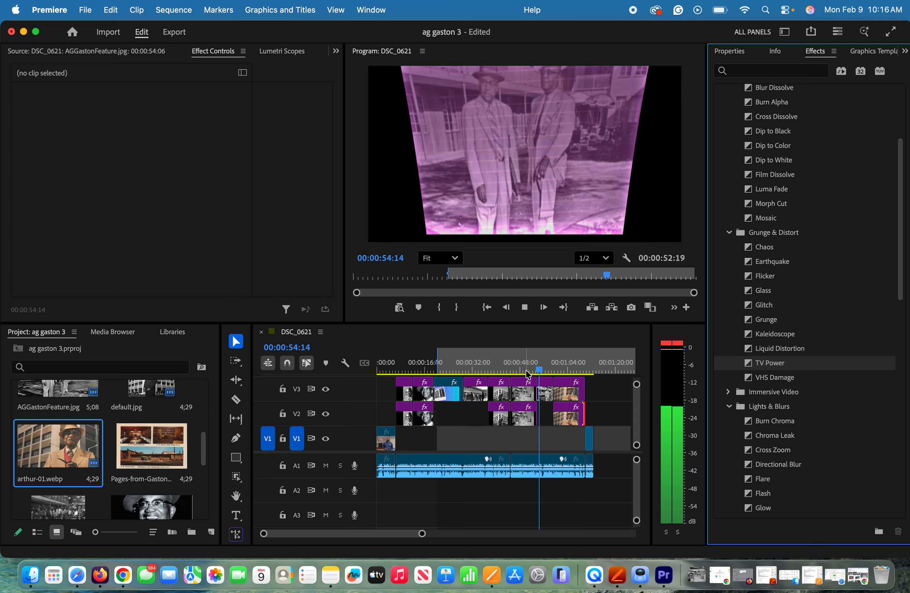
key(space)
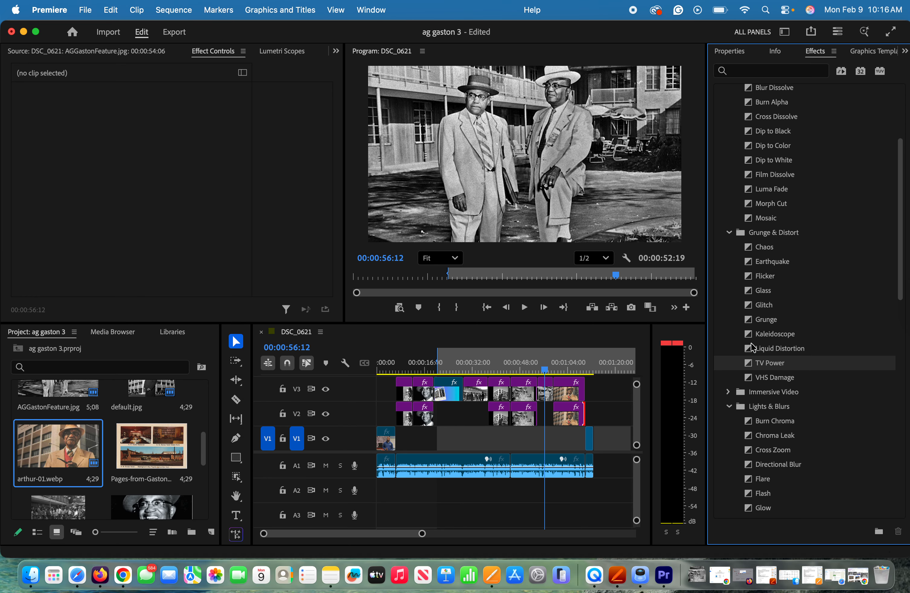
- Add a Cross Dissolve at the start of the blurred arthur-01.webp clip on V2 and play through that section
scroll(760, 314, up, 3)
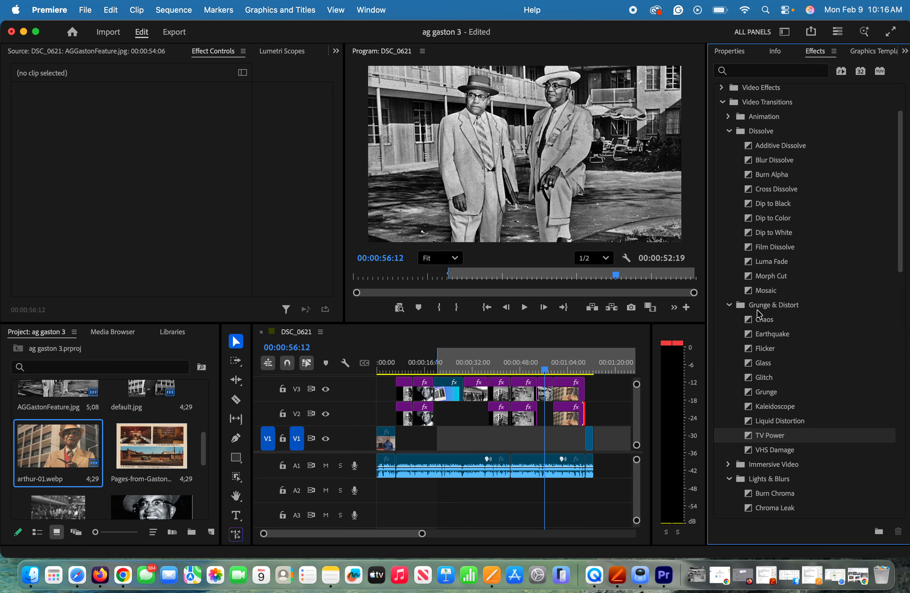
scroll(759, 315, up, 3)
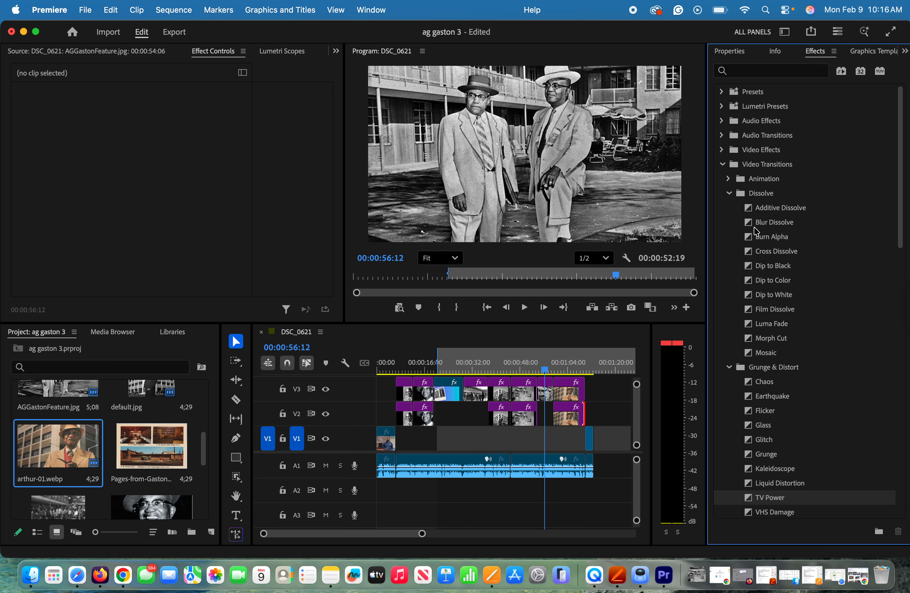
drag(750, 254, 559, 407)
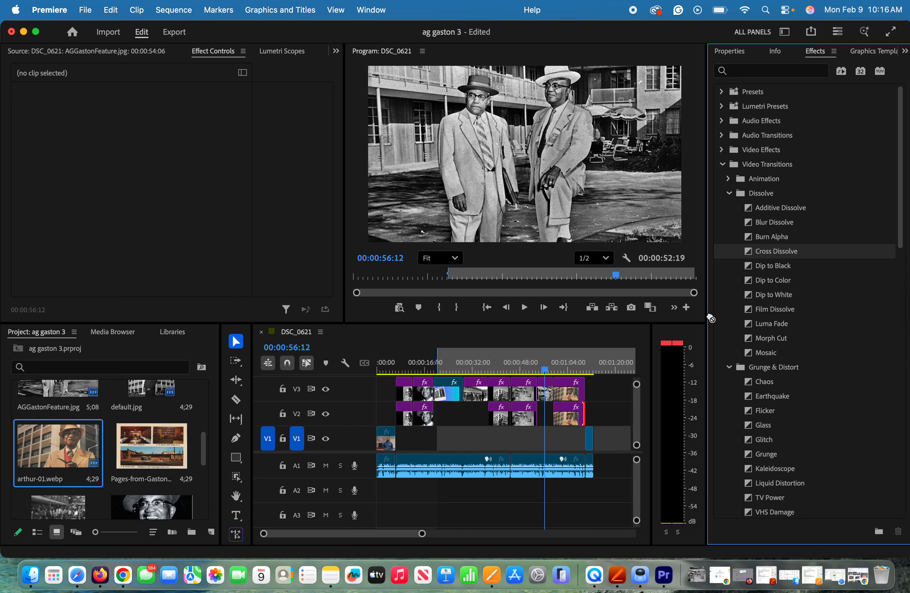
key(space)
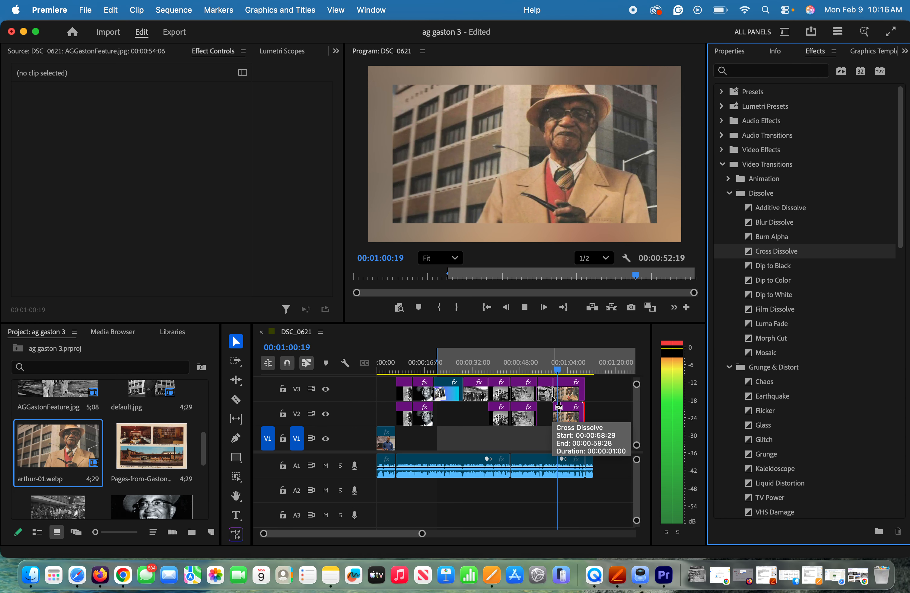
key(space)
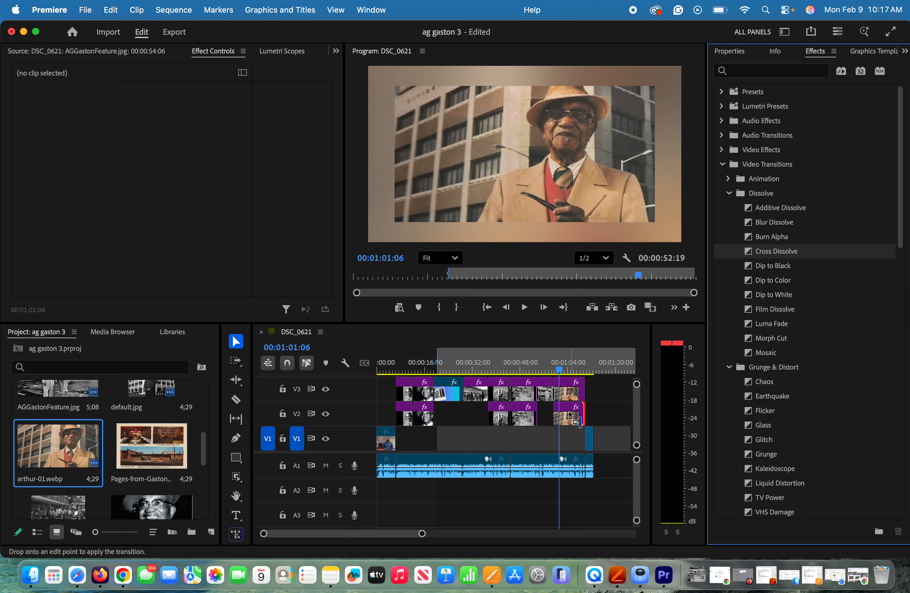
click(547, 367)
key(space)
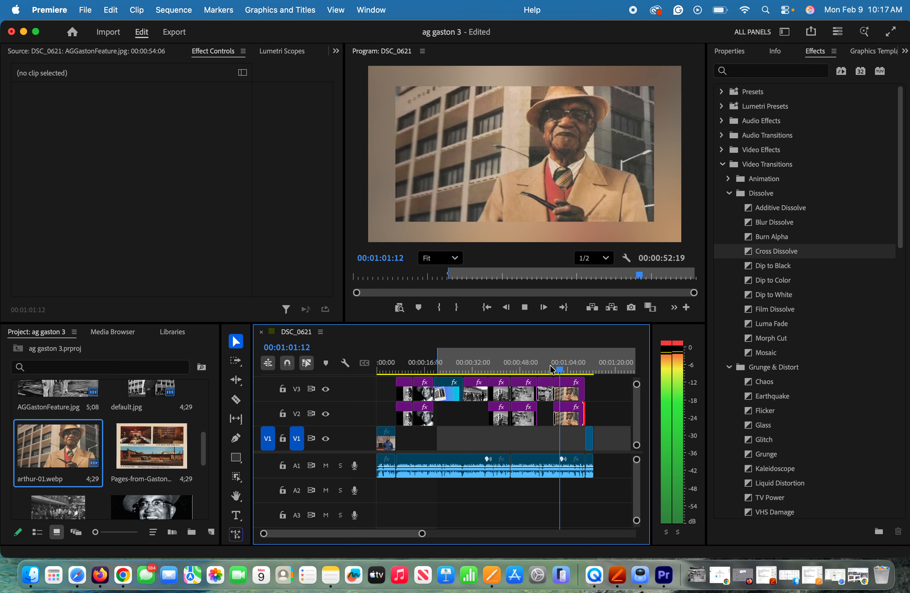
key(space)
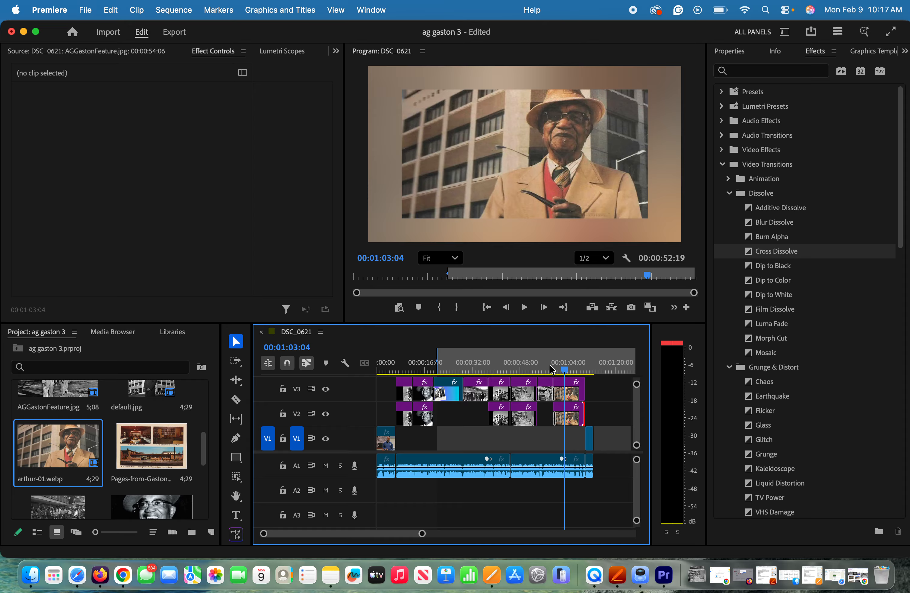
- Set the sequence's In point at its very beginning, 00:00:00:00
key(Home)
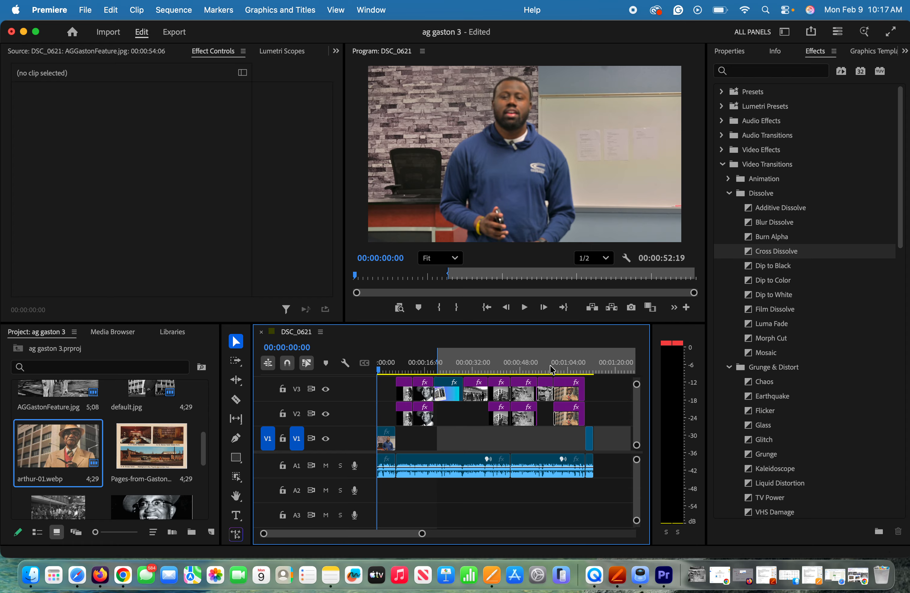
key(i)
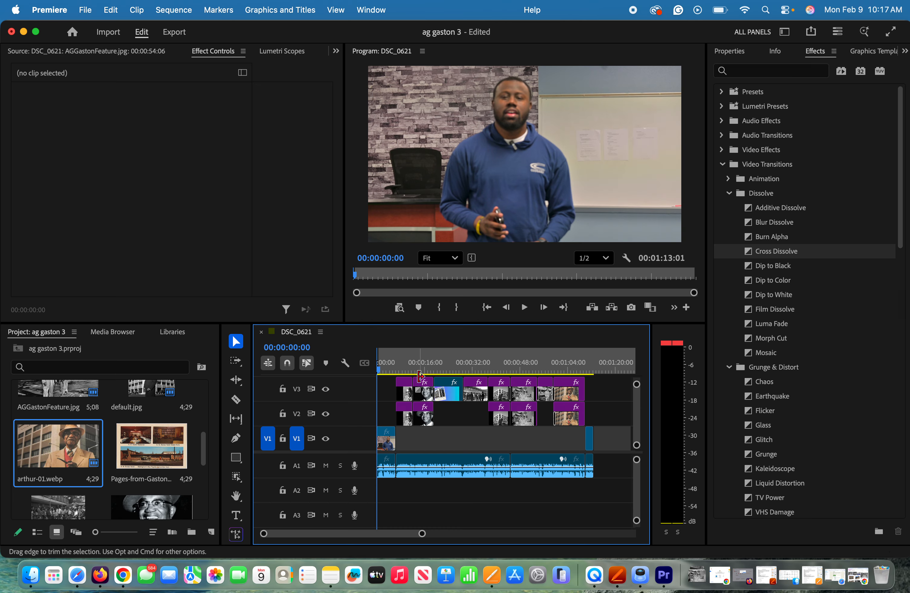
- Set the sequence's Out point at the end of the last clip, 00:01:13:01
key(Down)
key(Down)
key(Down)
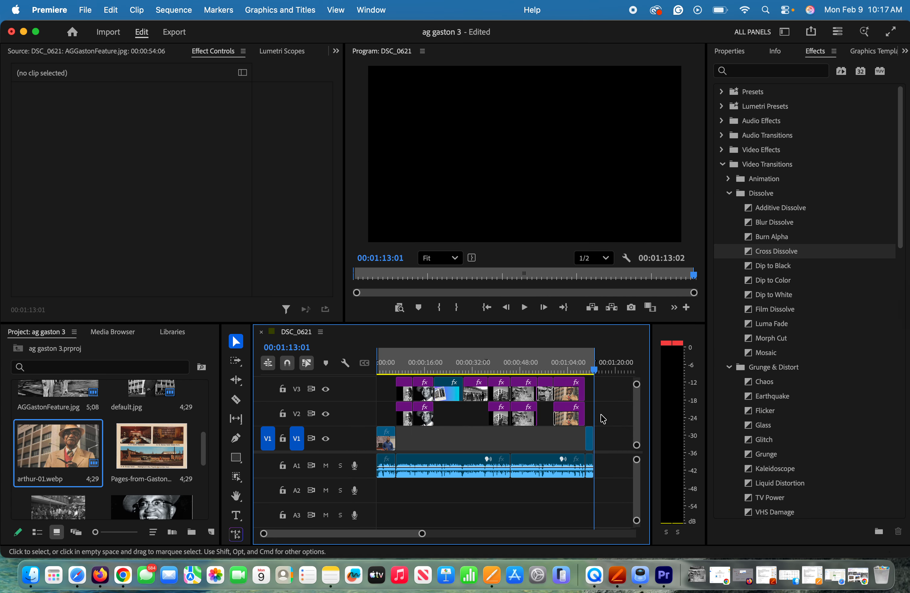
- Target tracks V3, V2 and A1 in addition to V1 in the DSC_0621 sequence
click(302, 396)
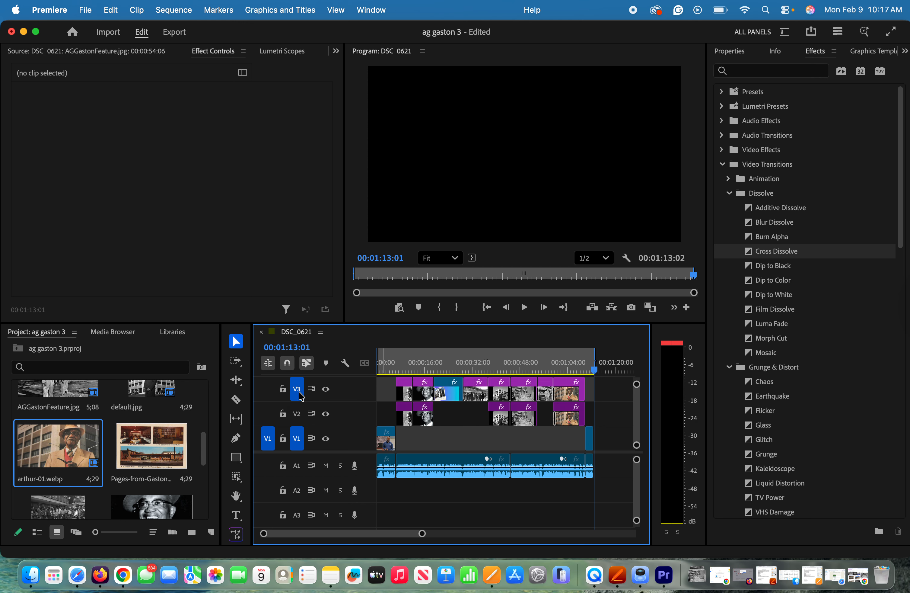
click(300, 421)
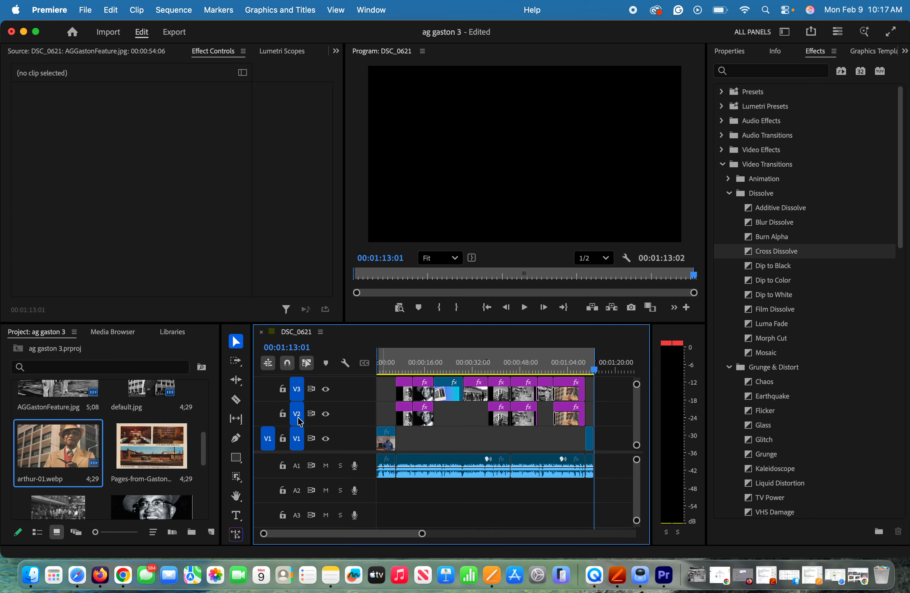
click(300, 468)
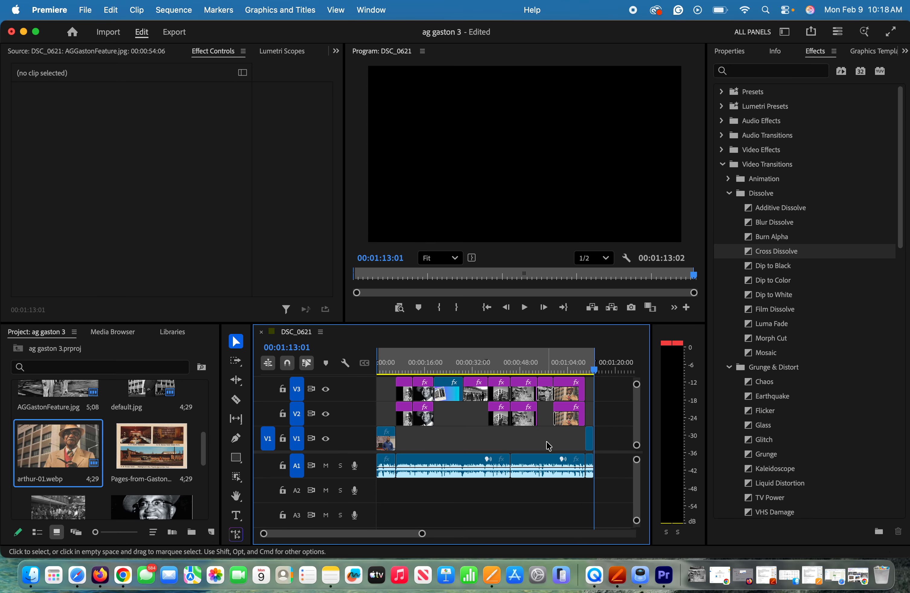
- Open the media export settings for the sequence and name the output file AG GASTON VO.mp4
key(super+m)
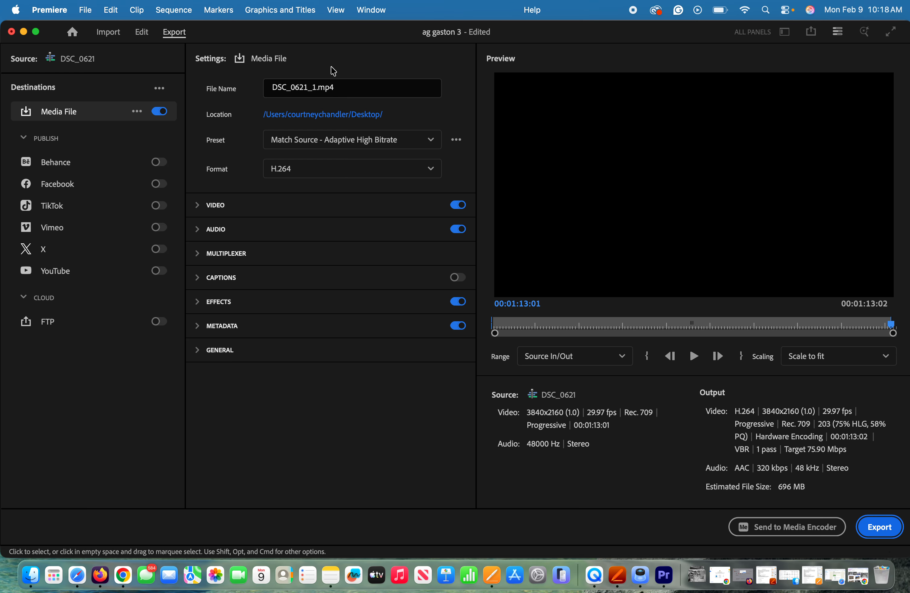
click(317, 89)
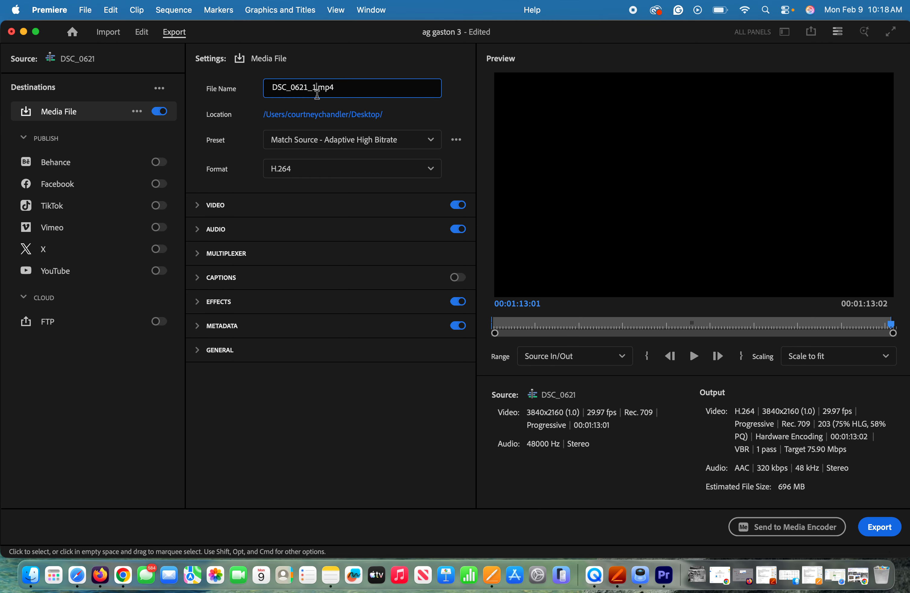
key(BackSpace)
key(BackSpace)
key(BackSpace)
key(BackSpace)
key(BackSpace)
key(BackSpace)
key(BackSpace)
key(BackSpace)
key(BackSpace)
key(BackSpace)
text(AG GASTON VO)
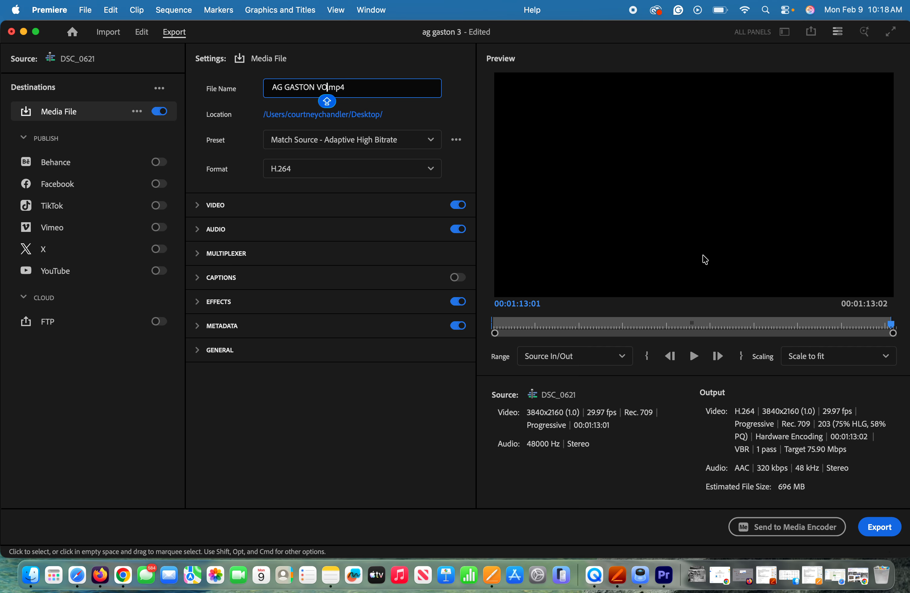
- Choose the Desktop as the save location for the MP4, check a frame at 00:00:35:29 and export the sequence
click(365, 115)
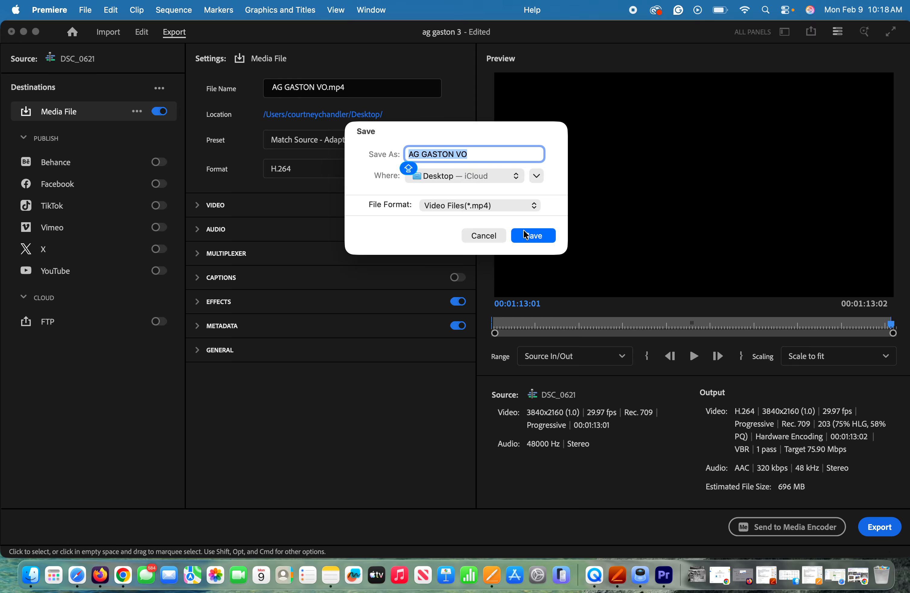
click(529, 241)
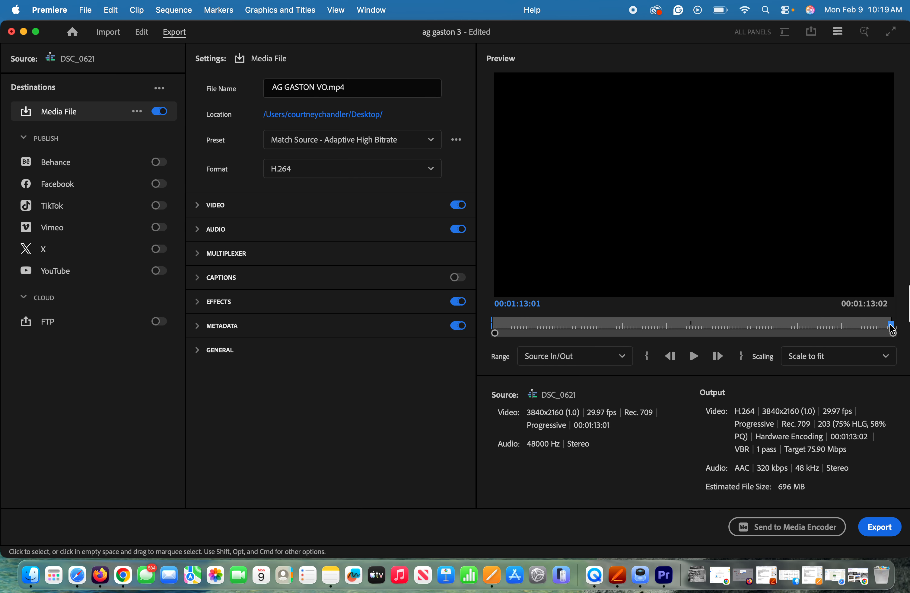
drag(893, 328, 690, 333)
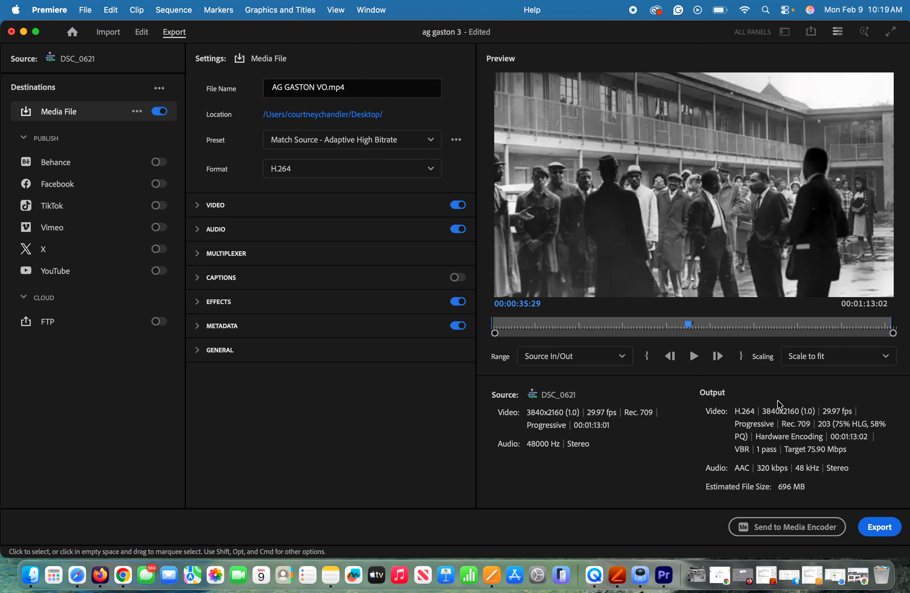
click(875, 526)
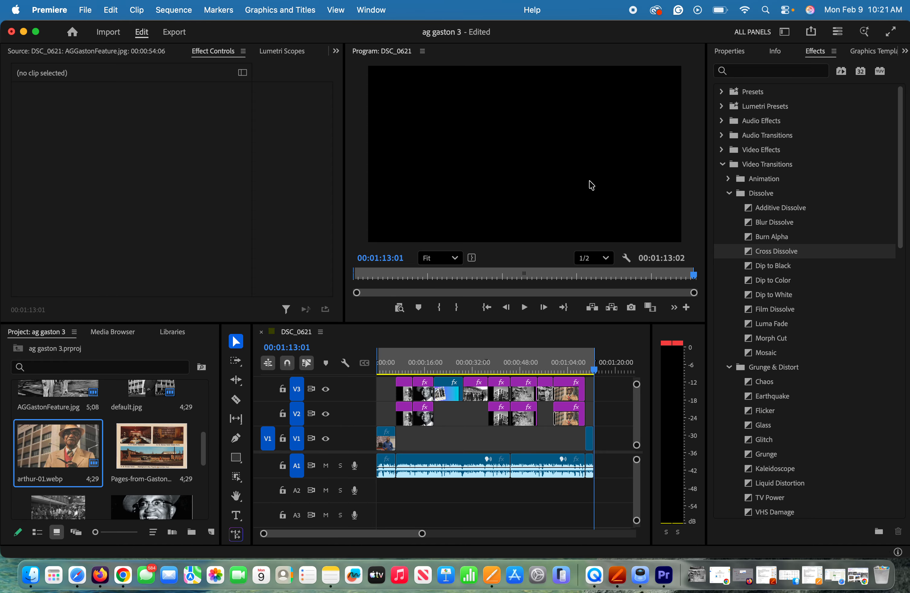
- Minimize the editor and open the exported AG GASTON VO.mp4 from the desktop
click(24, 32)
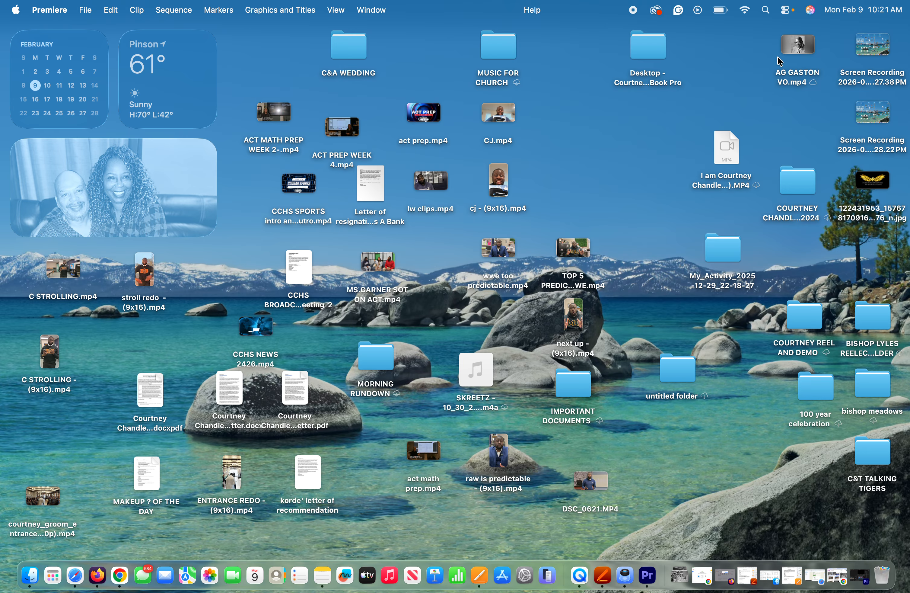
double_click(791, 53)
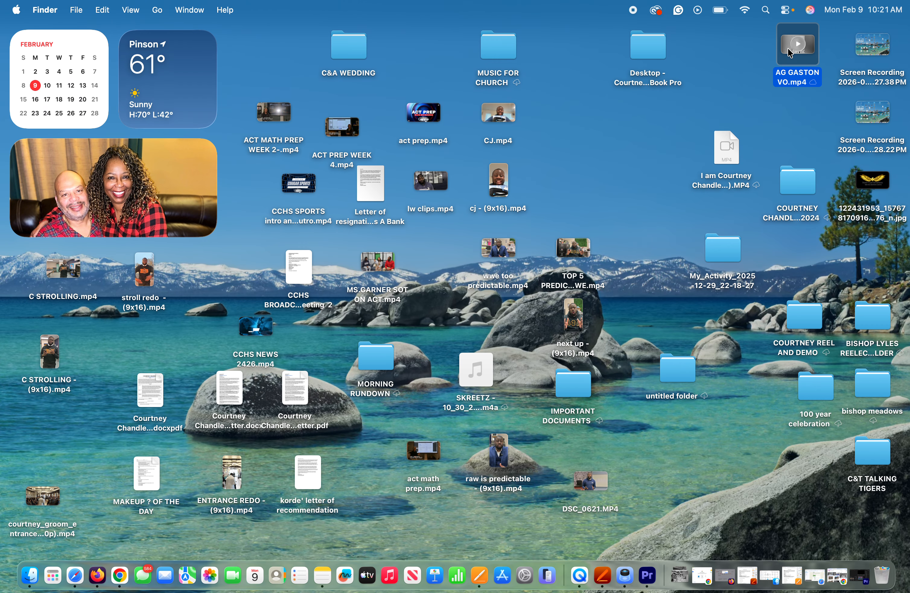